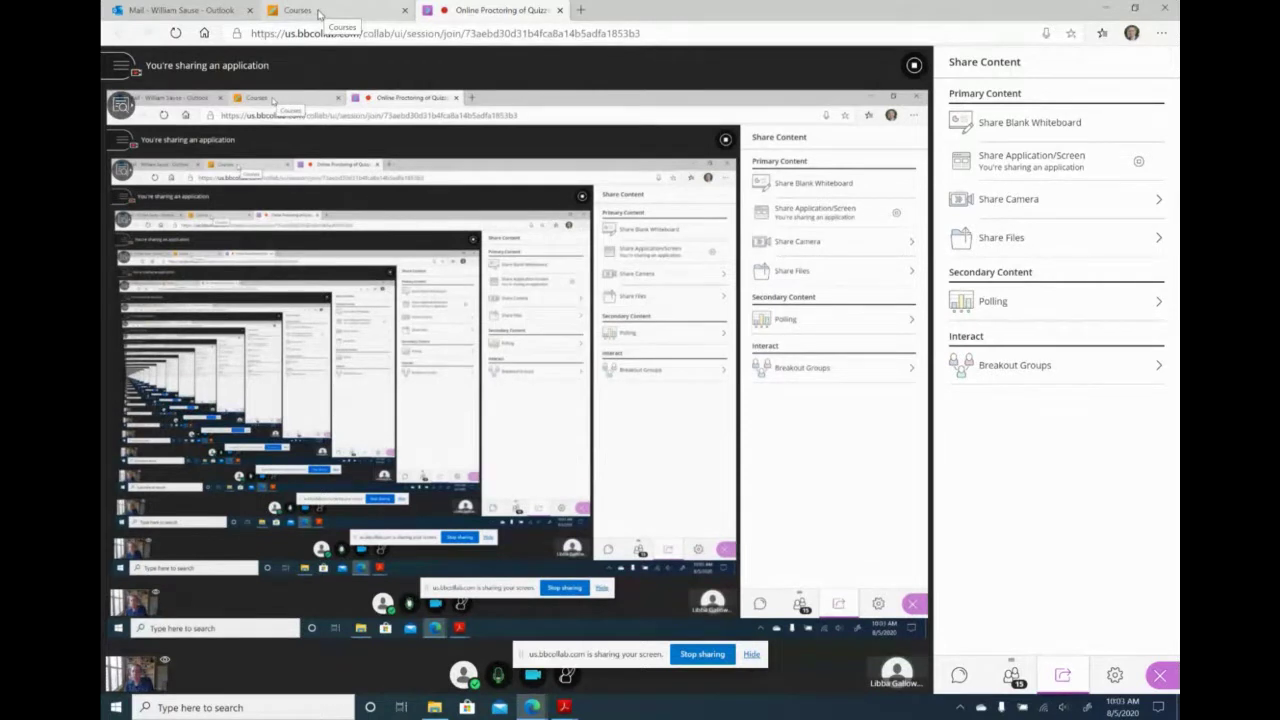
Open the Fall 2020 Programming for Analytics course from the Courses list.
click(318, 12)
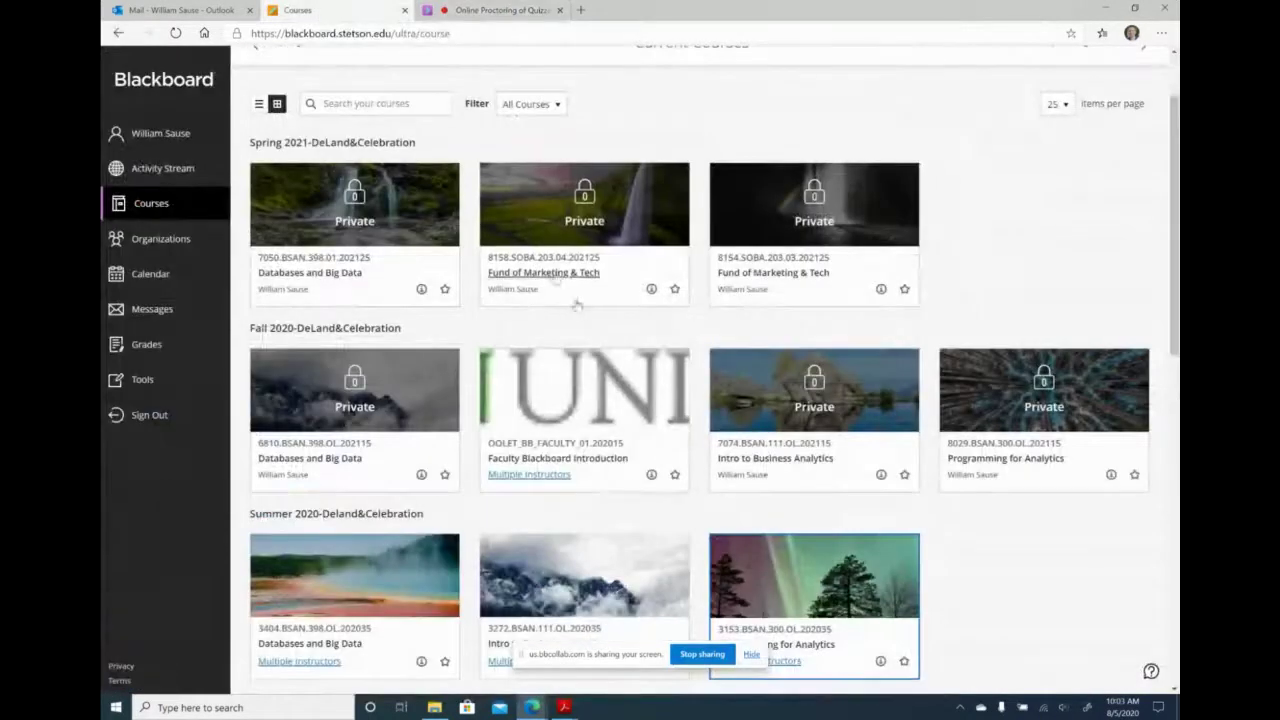
scroll(973, 591, down, 1)
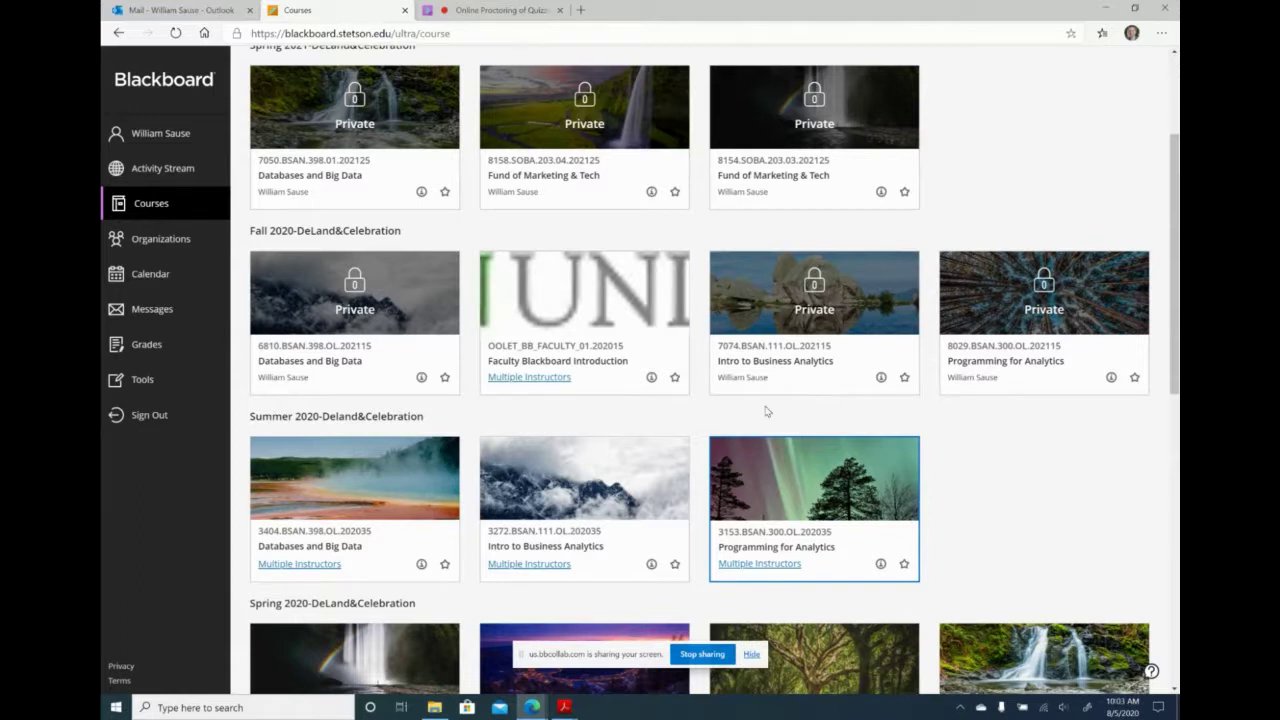
click(1030, 367)
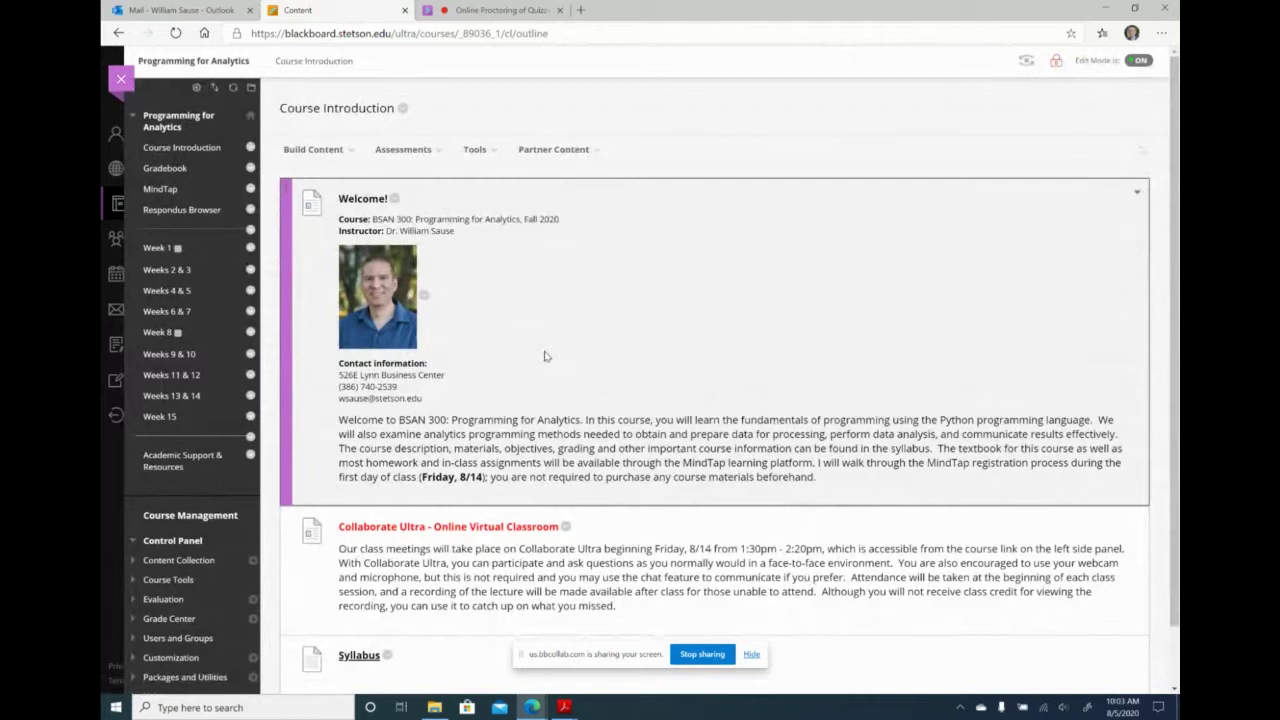
Go to the Weeks 2 & 3 module from the course menu.
scroll(577, 372, down, 2)
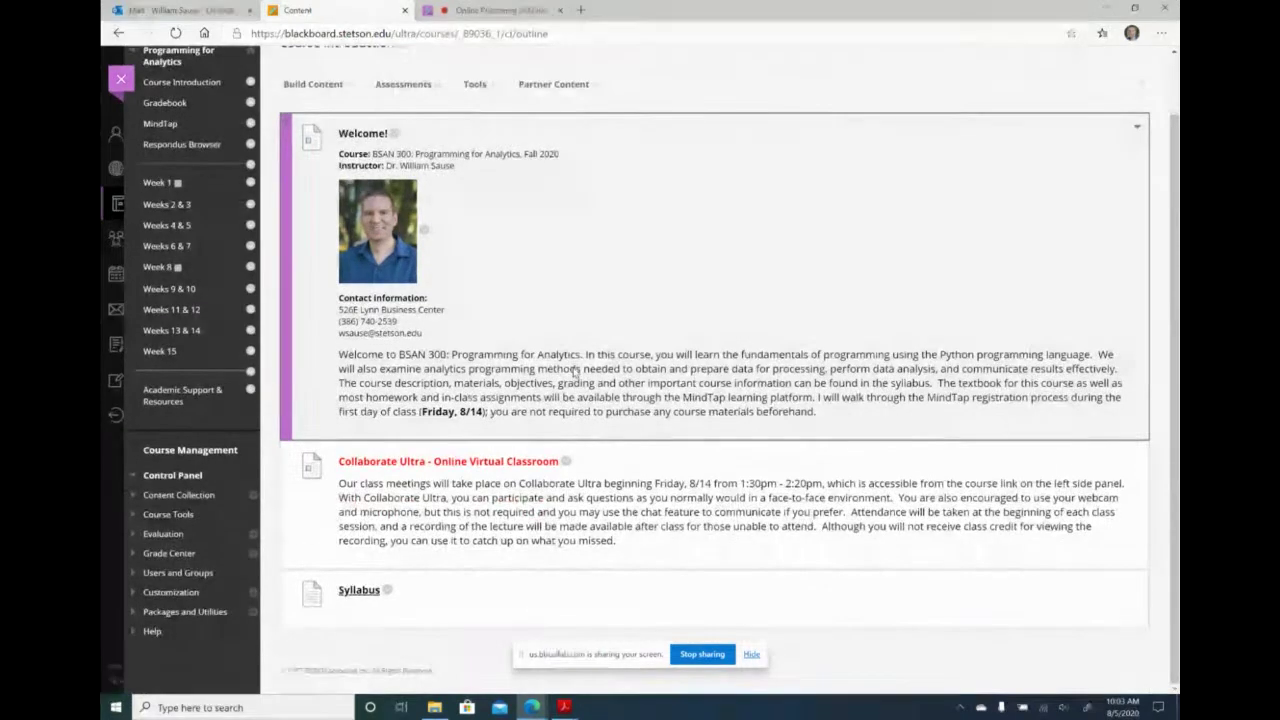
scroll(577, 372, up, 2)
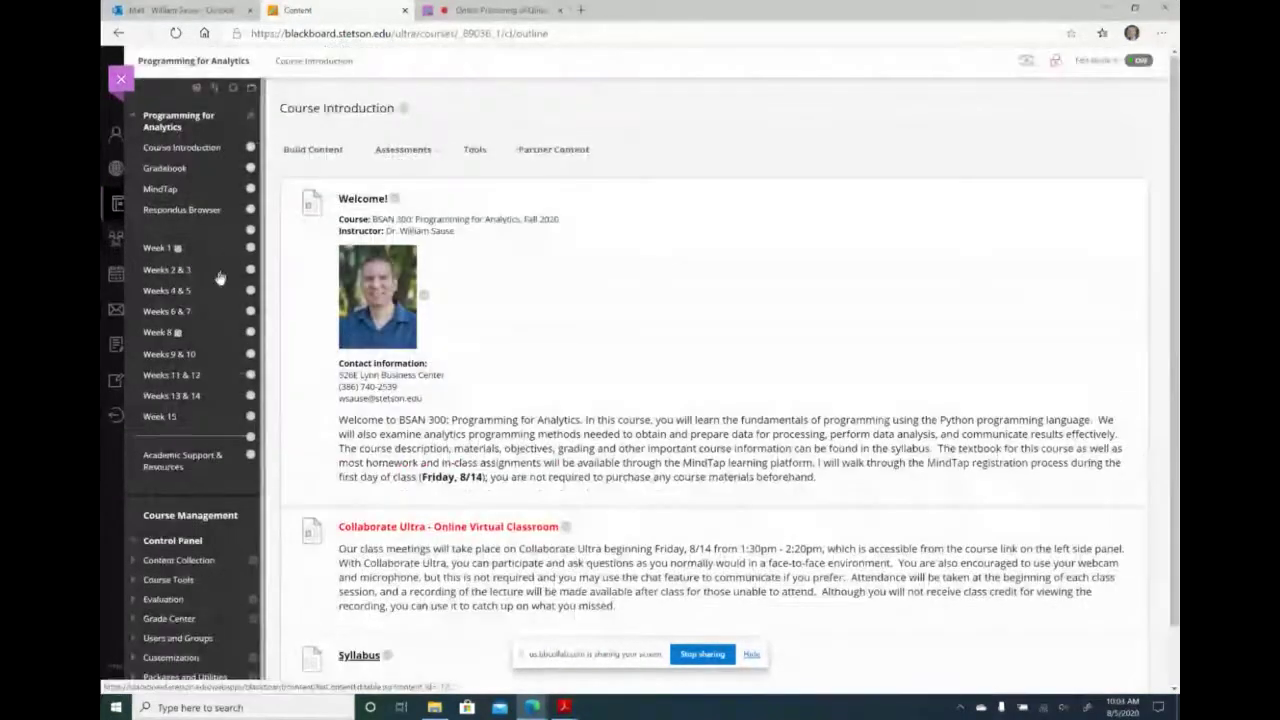
click(168, 281)
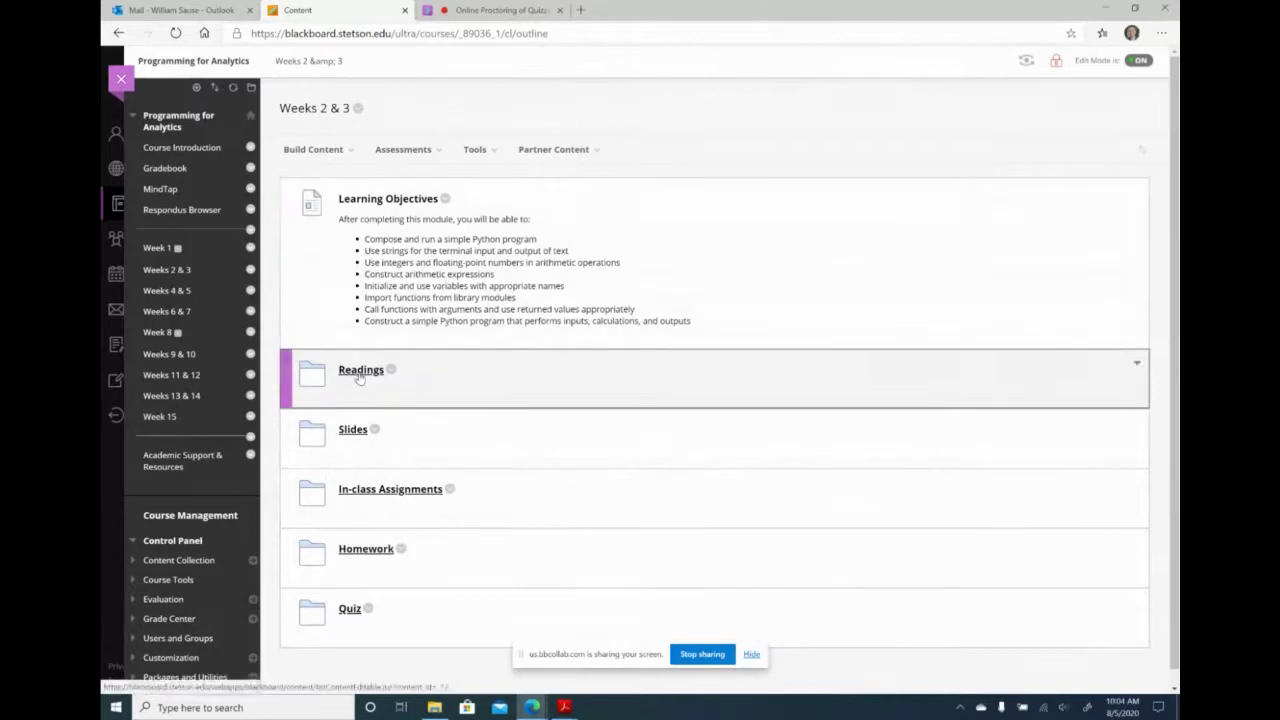
Look through the Readings and Slides folders, then go into In-class Assignments.
click(359, 376)
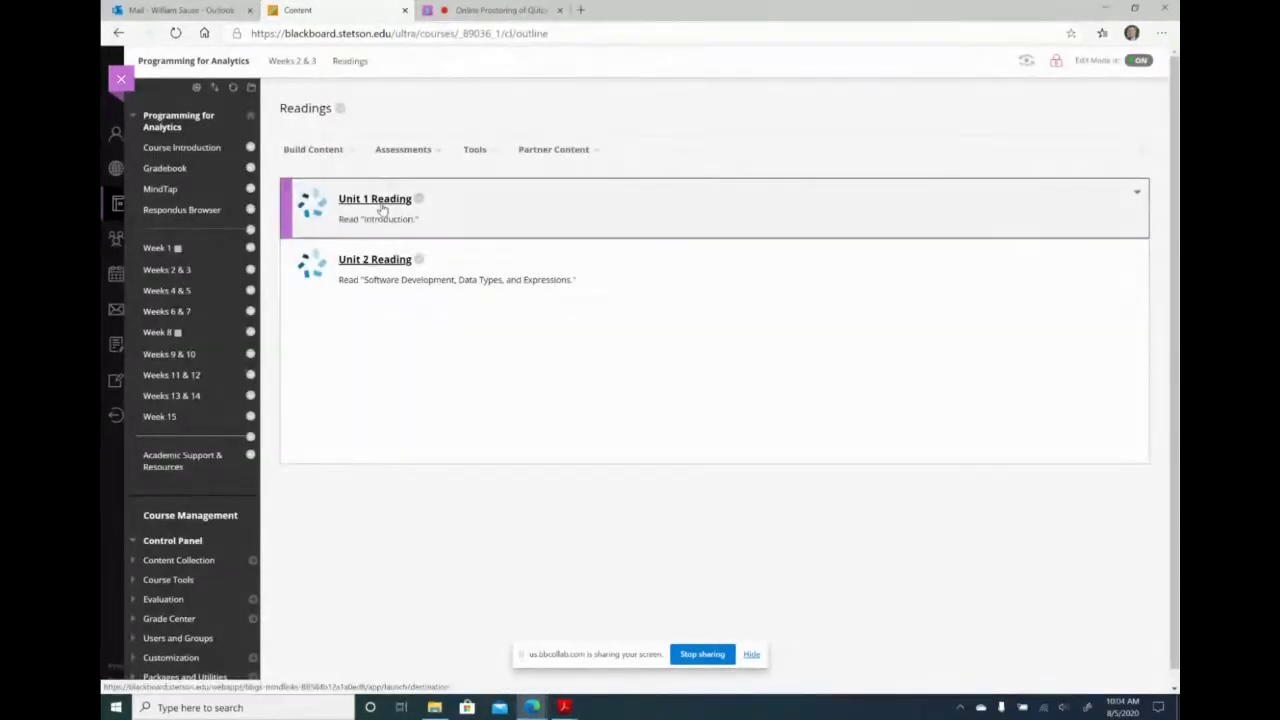
click(186, 270)
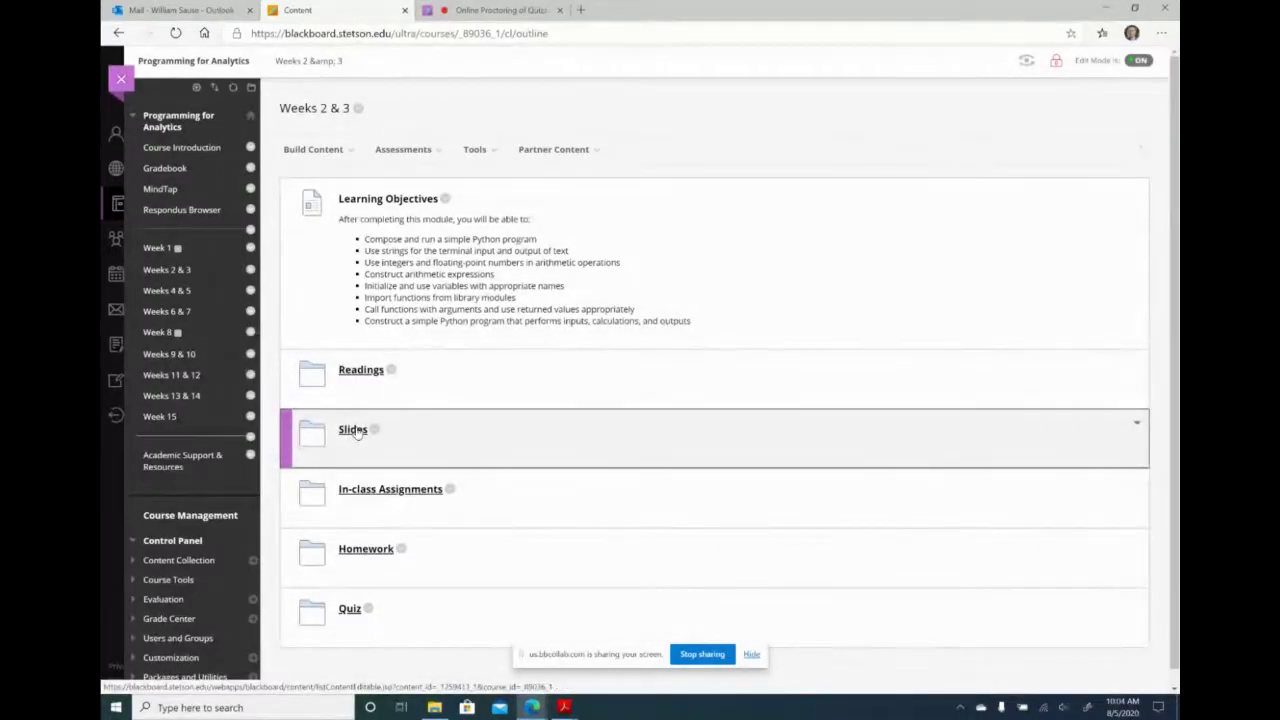
click(354, 430)
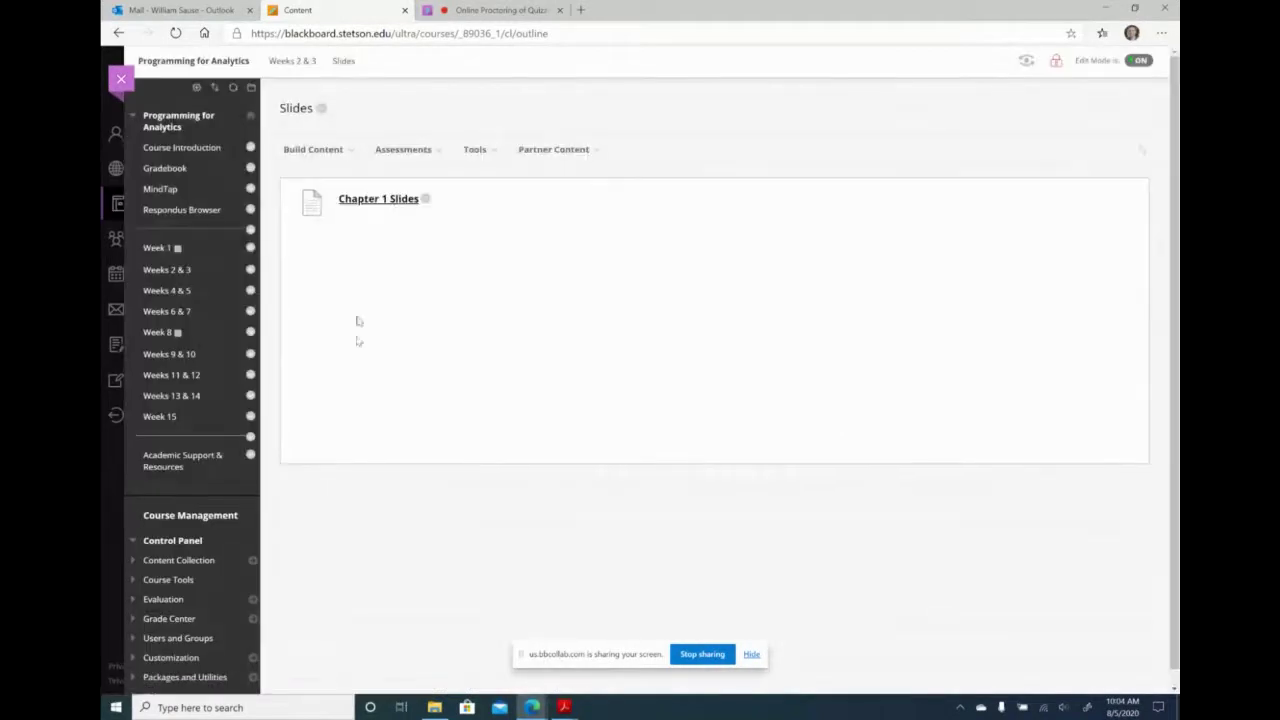
click(186, 271)
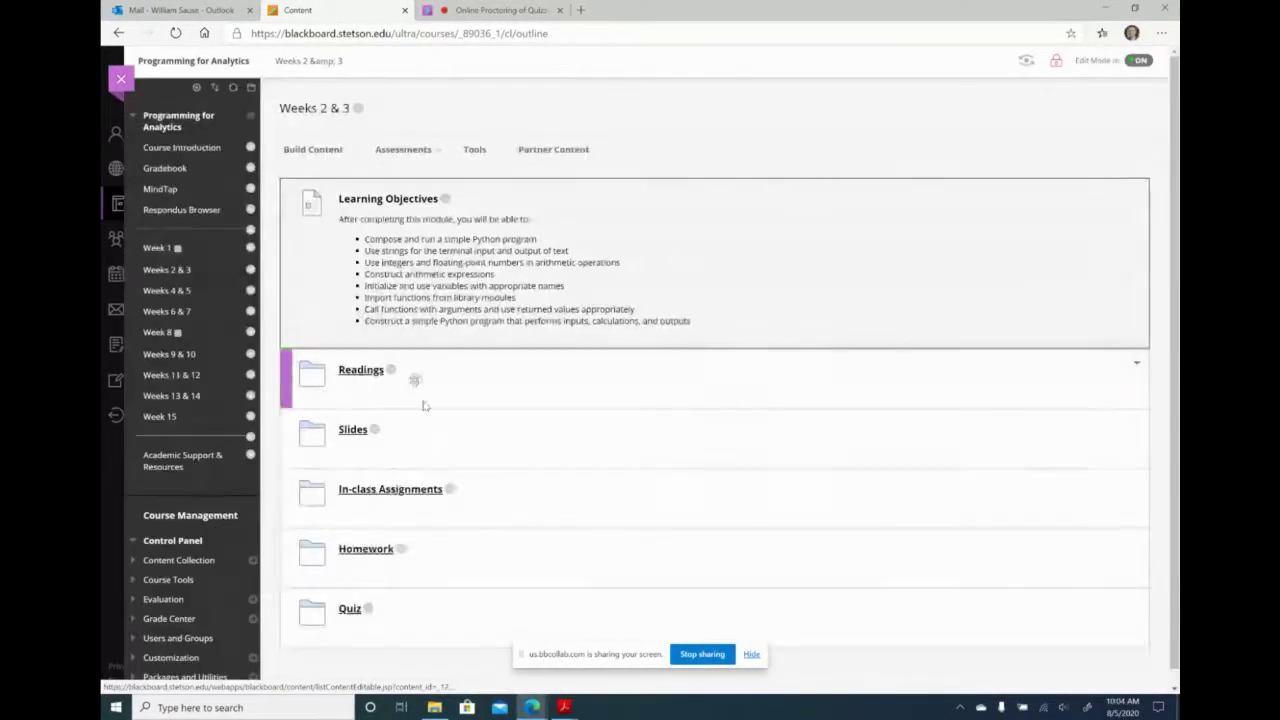
click(361, 490)
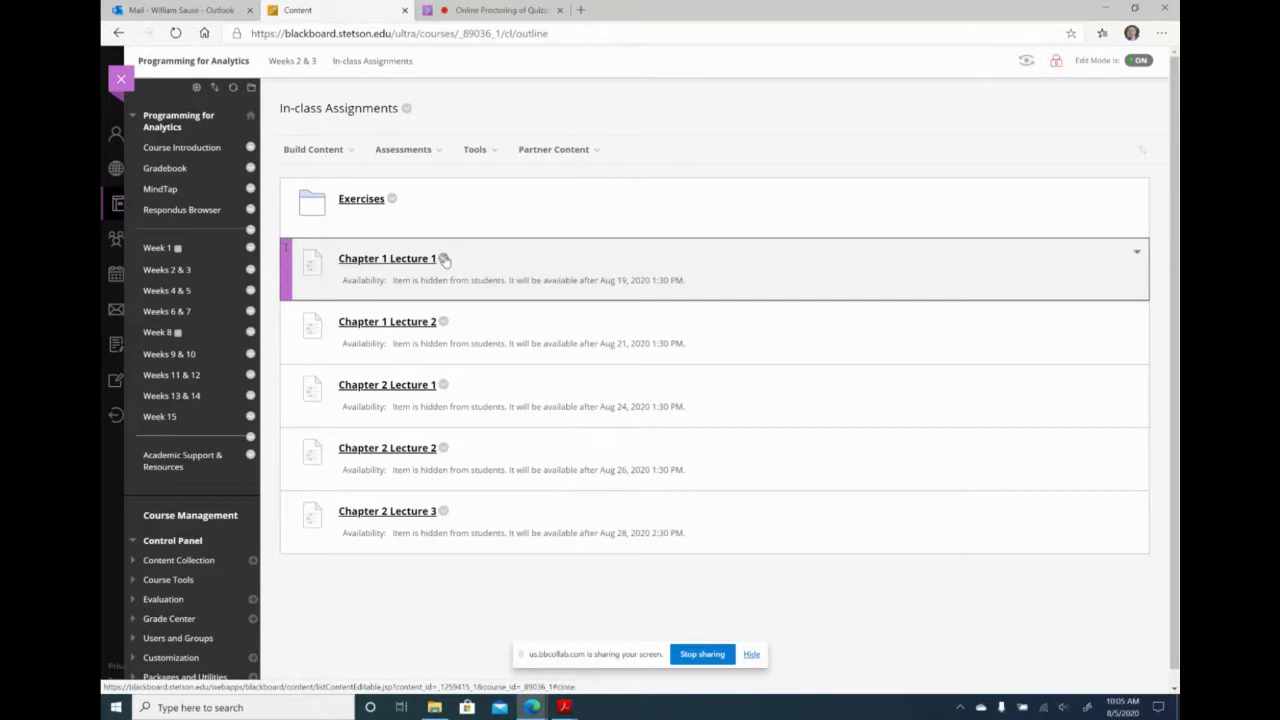
Choose Edit the Test Options for Chapter 1 Lecture 1 and review the settings page.
click(444, 259)
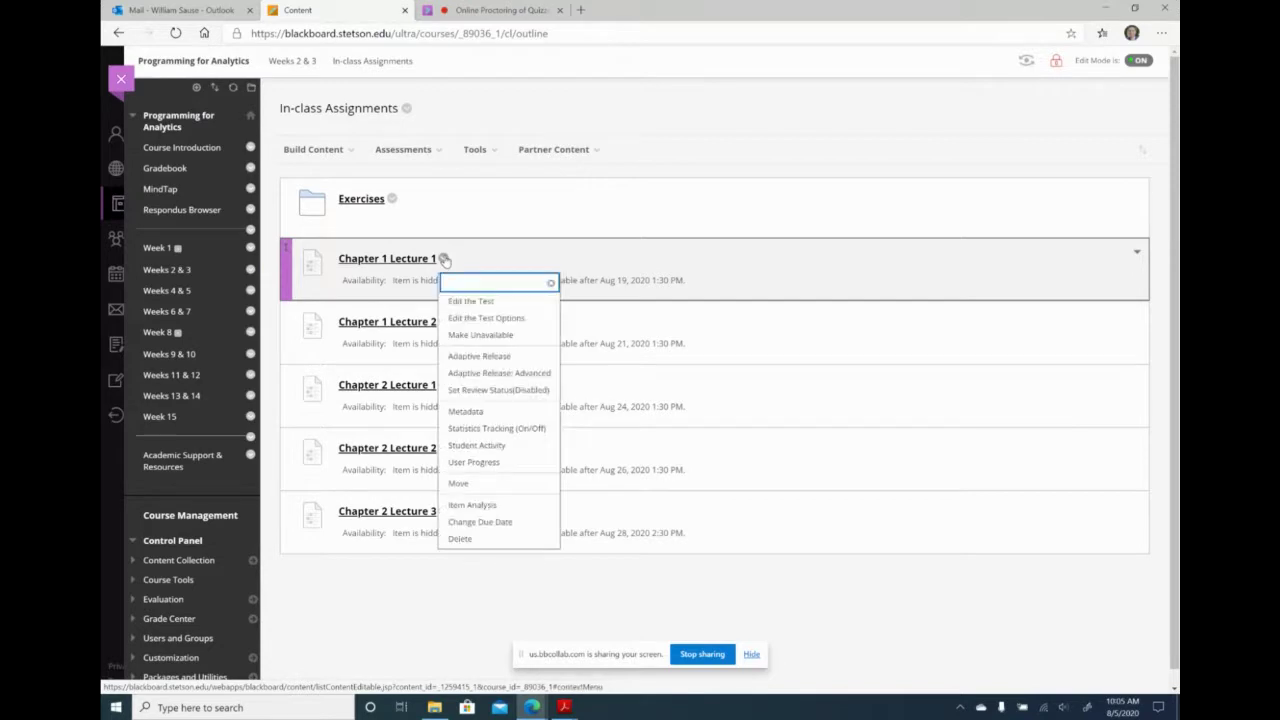
click(466, 320)
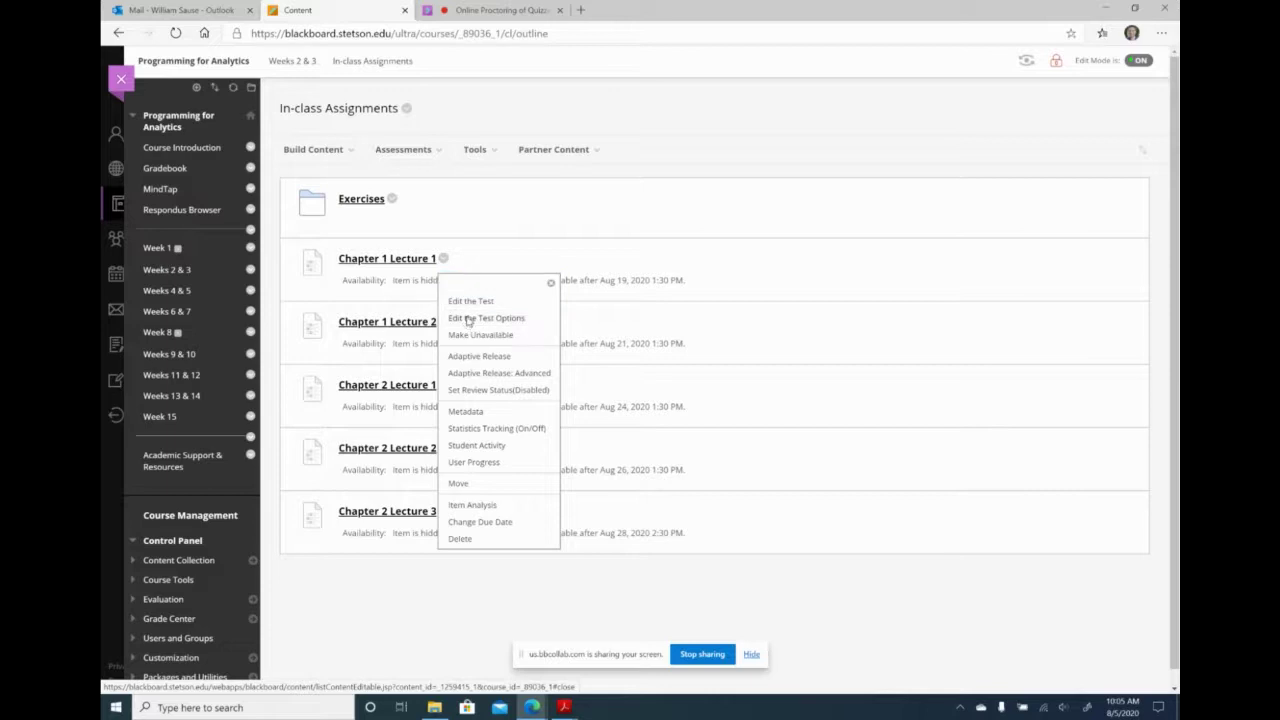
scroll(636, 408, down, 2)
scroll(636, 408, up, 2)
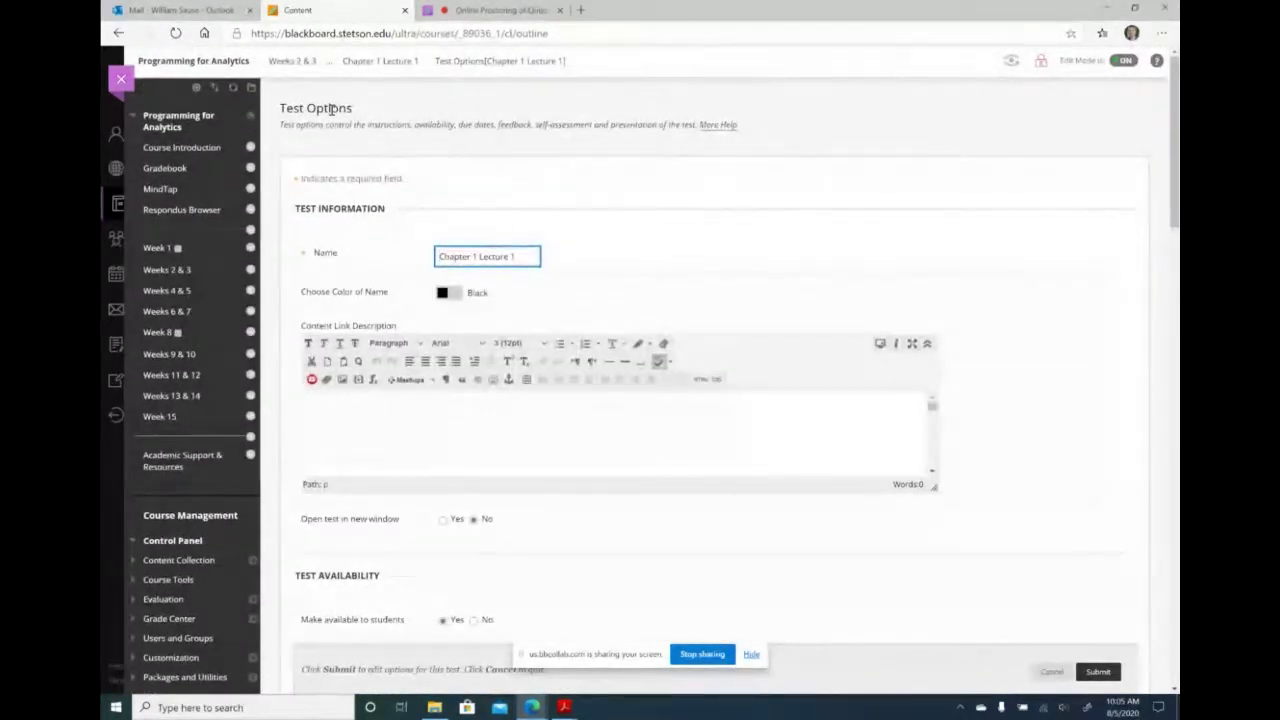
scroll(872, 485, down, 10)
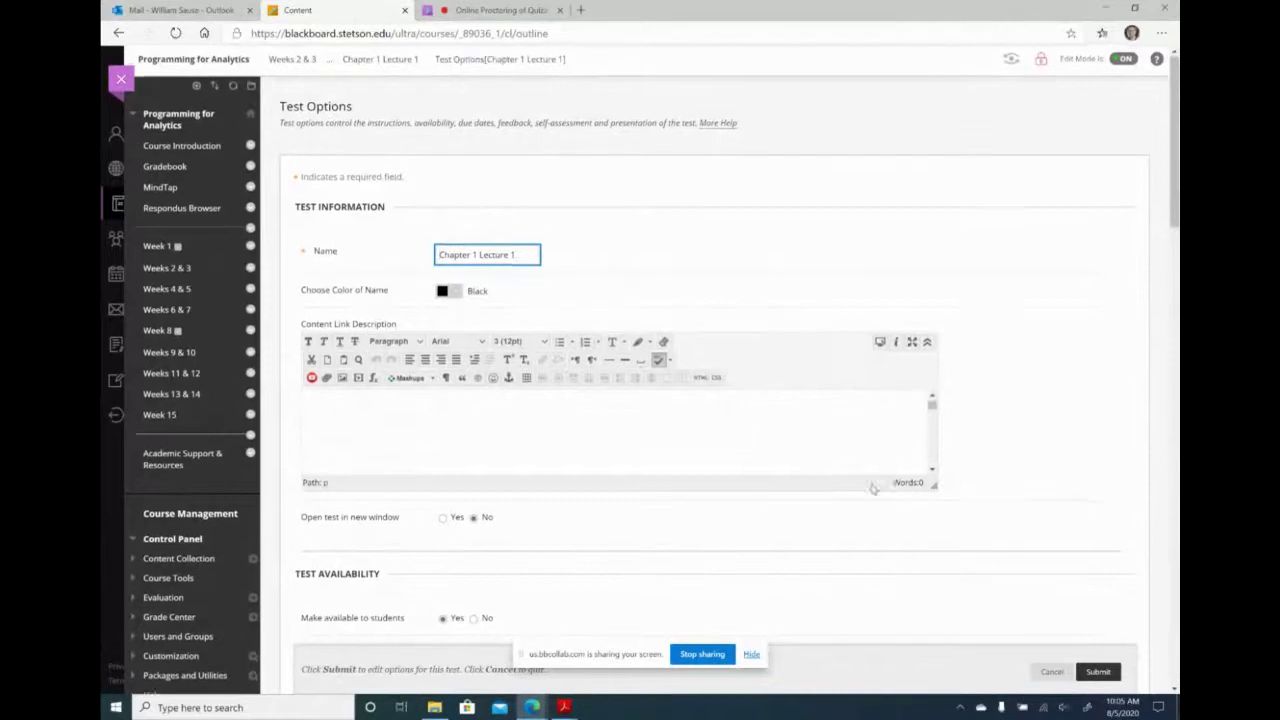
scroll(813, 570, down, 6)
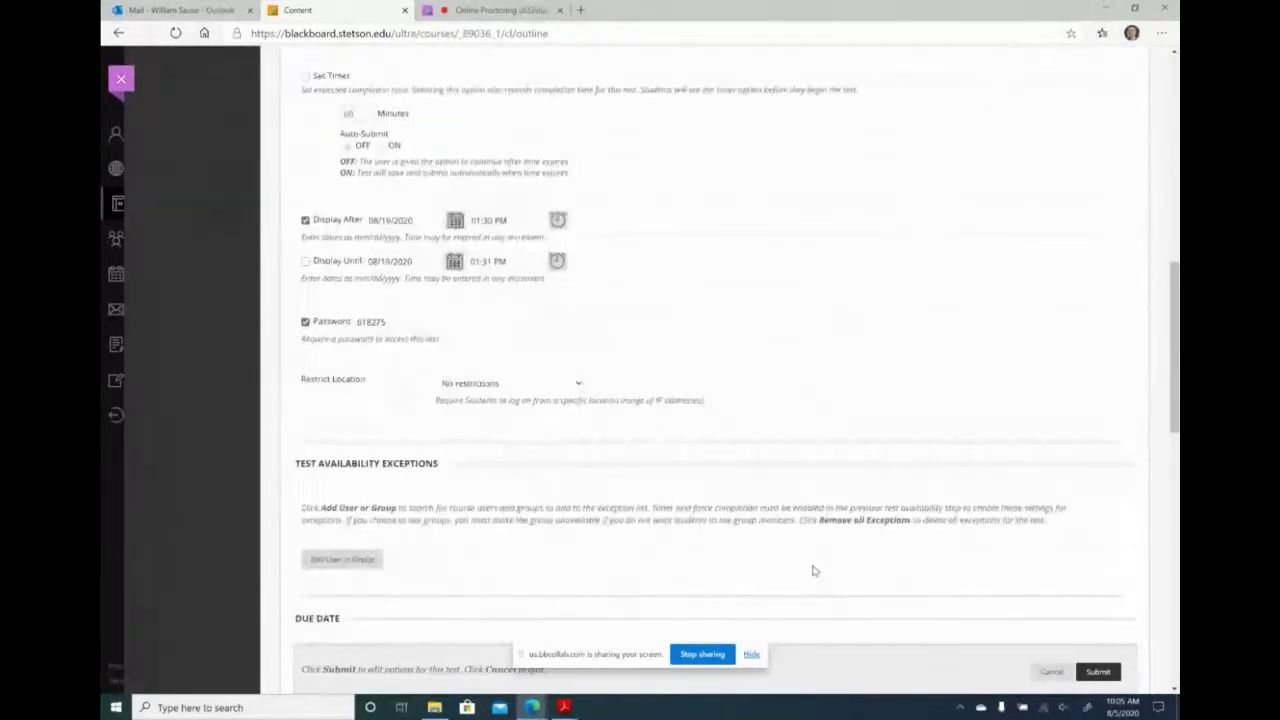
scroll(812, 569, up, 5)
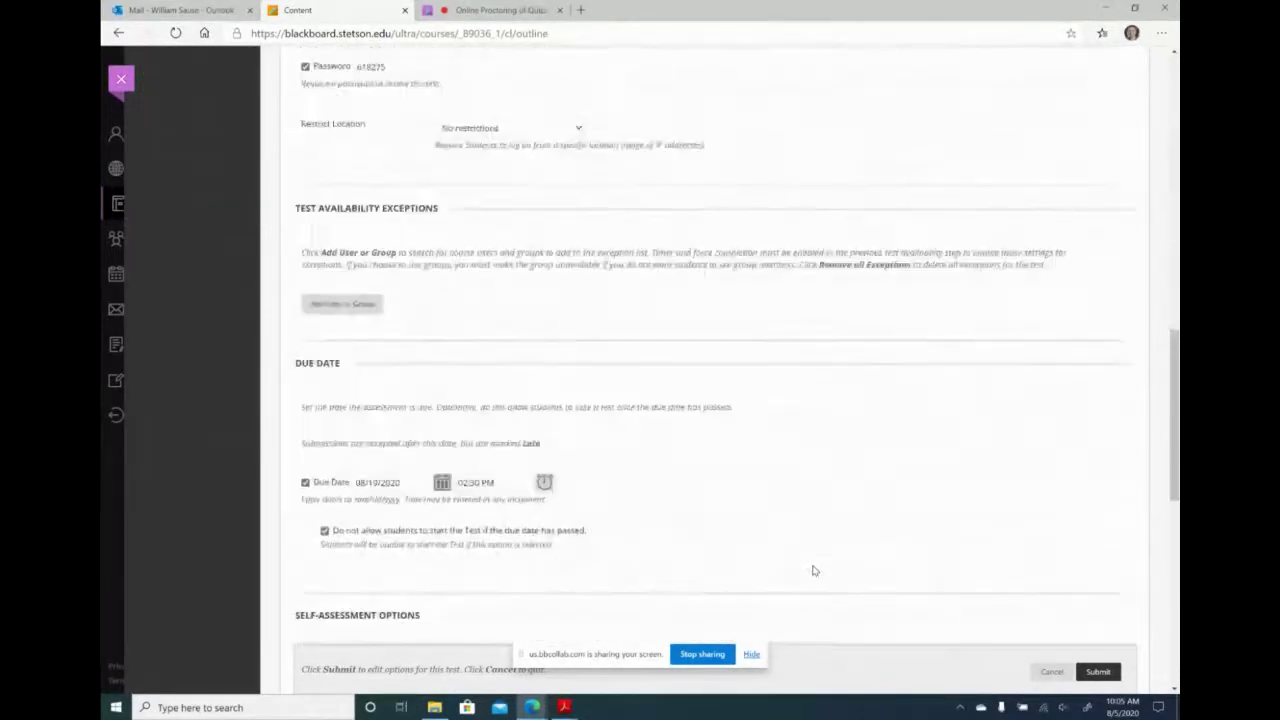
click(409, 322)
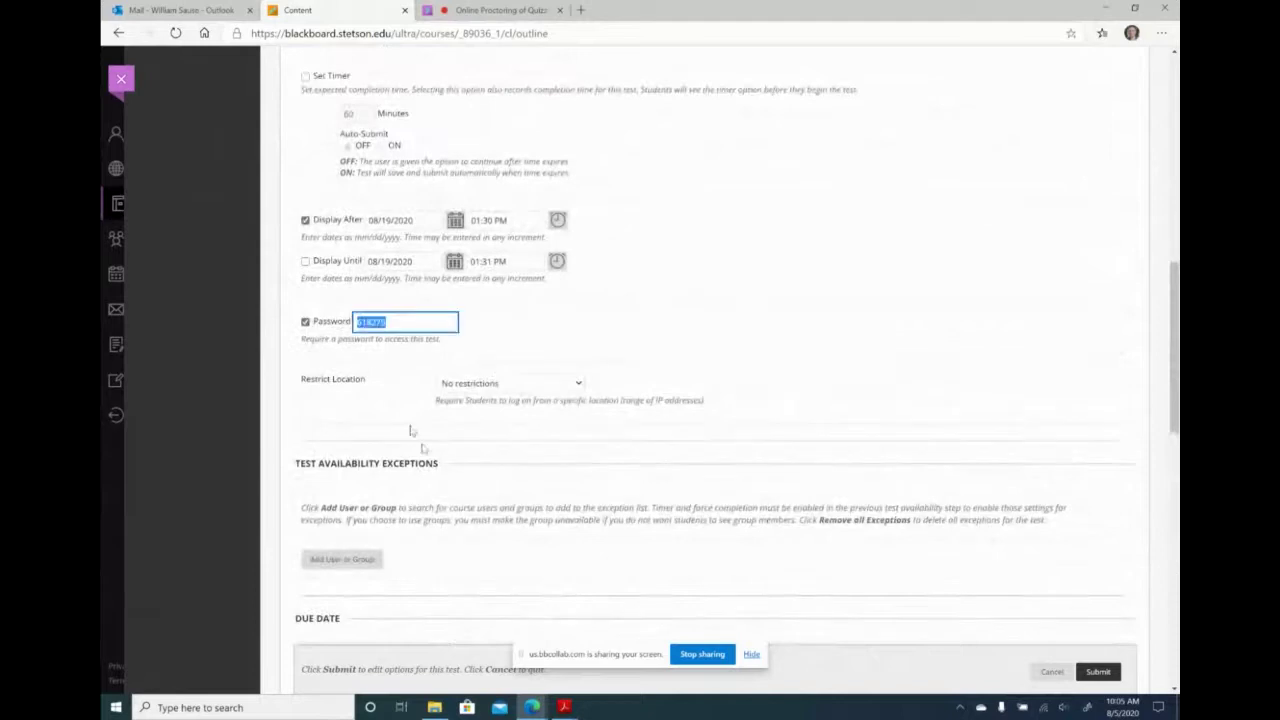
click(795, 380)
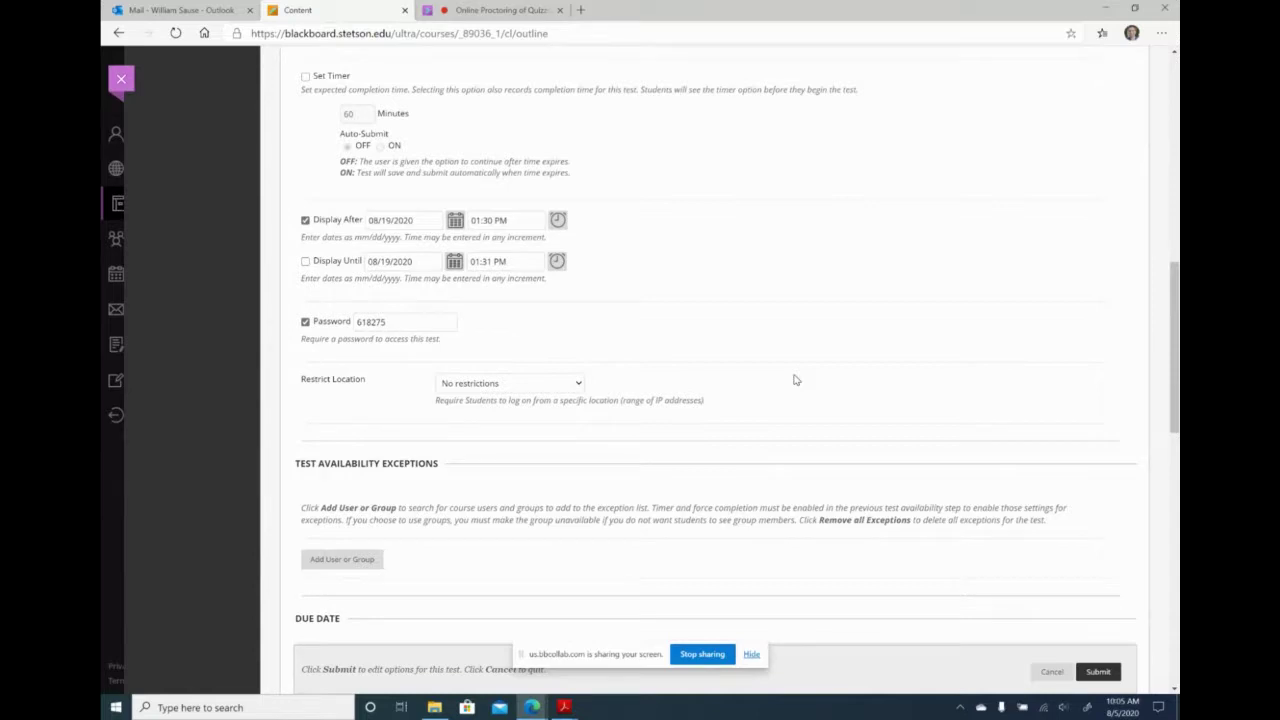
scroll(795, 380, up, 3)
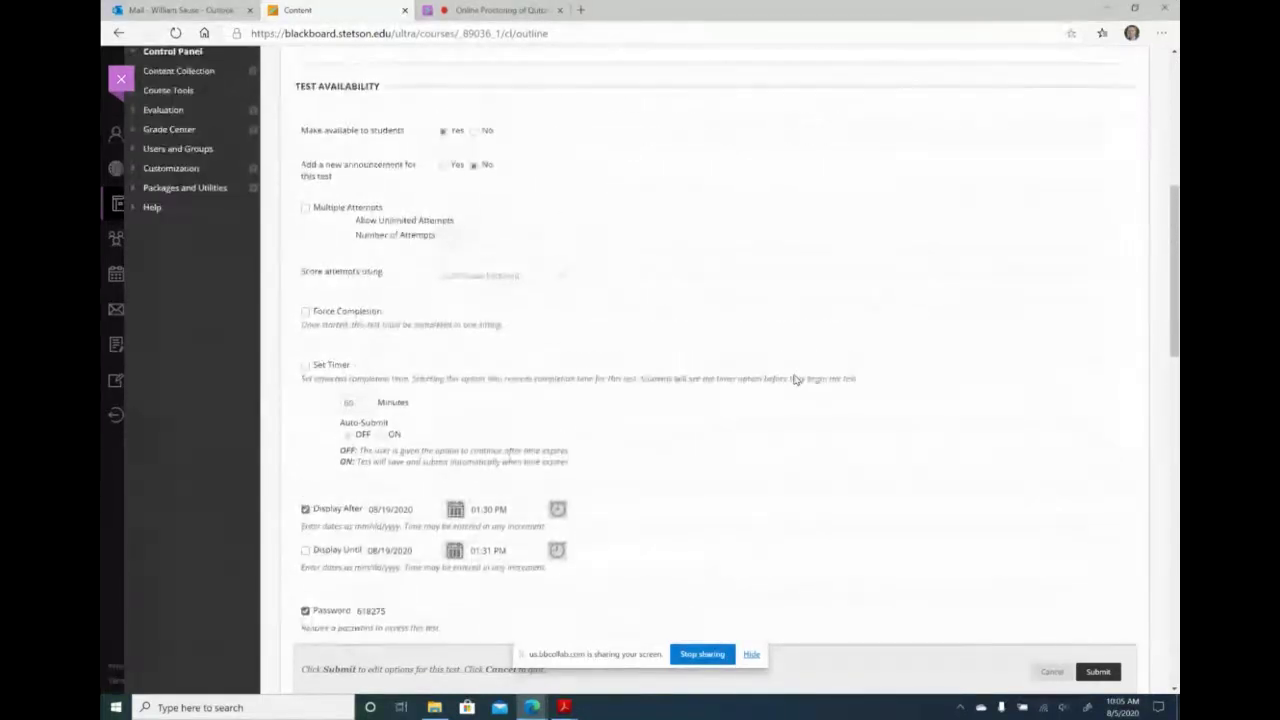
scroll(795, 380, up, 4)
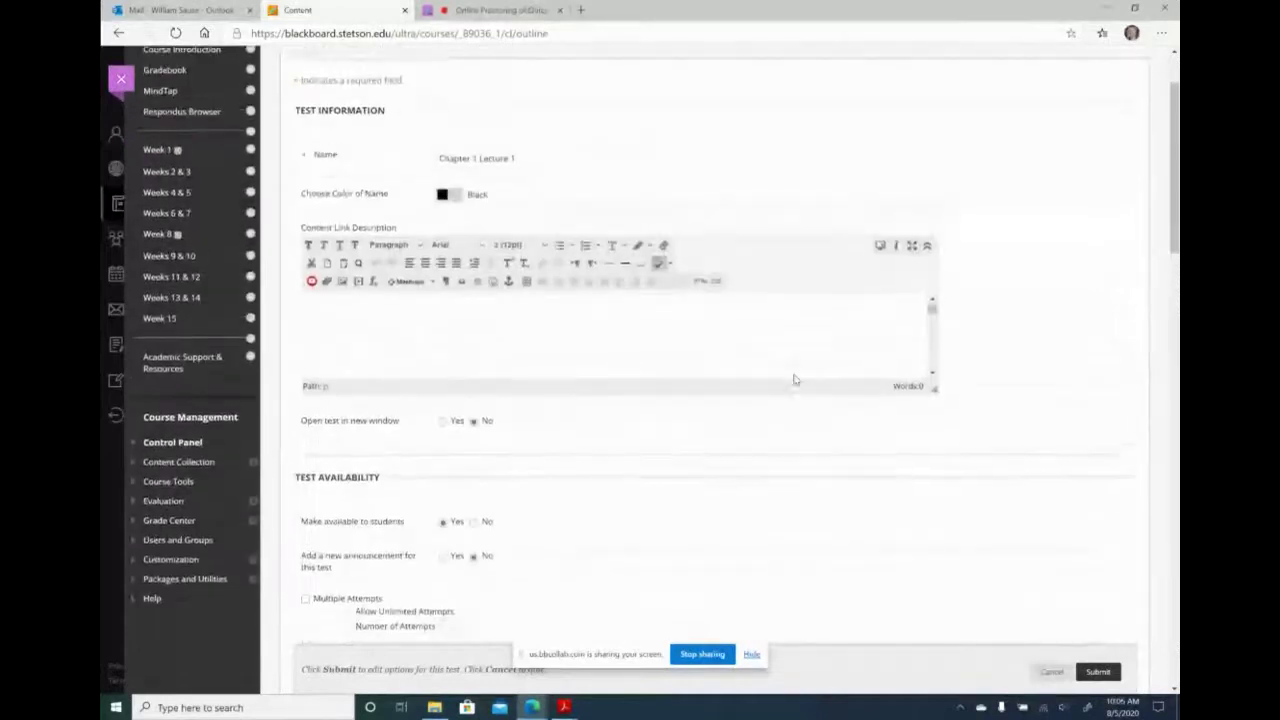
scroll(846, 451, down, 4)
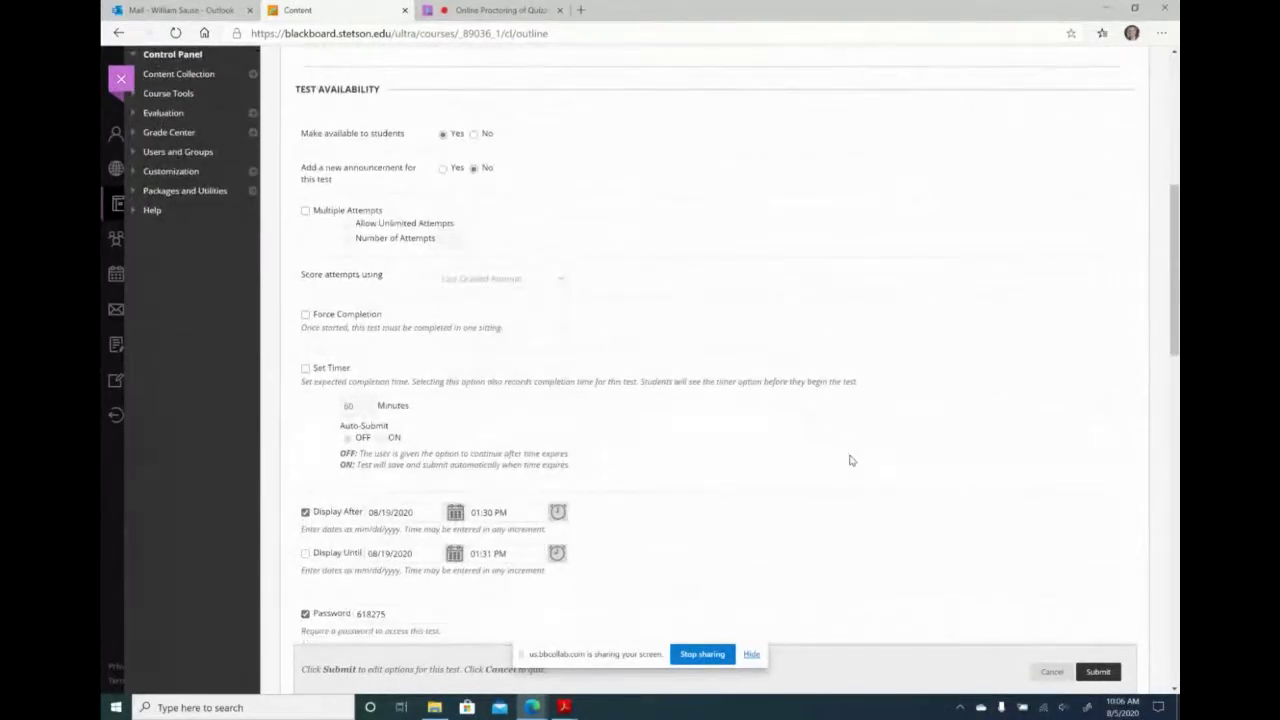
scroll(850, 460, down, 5)
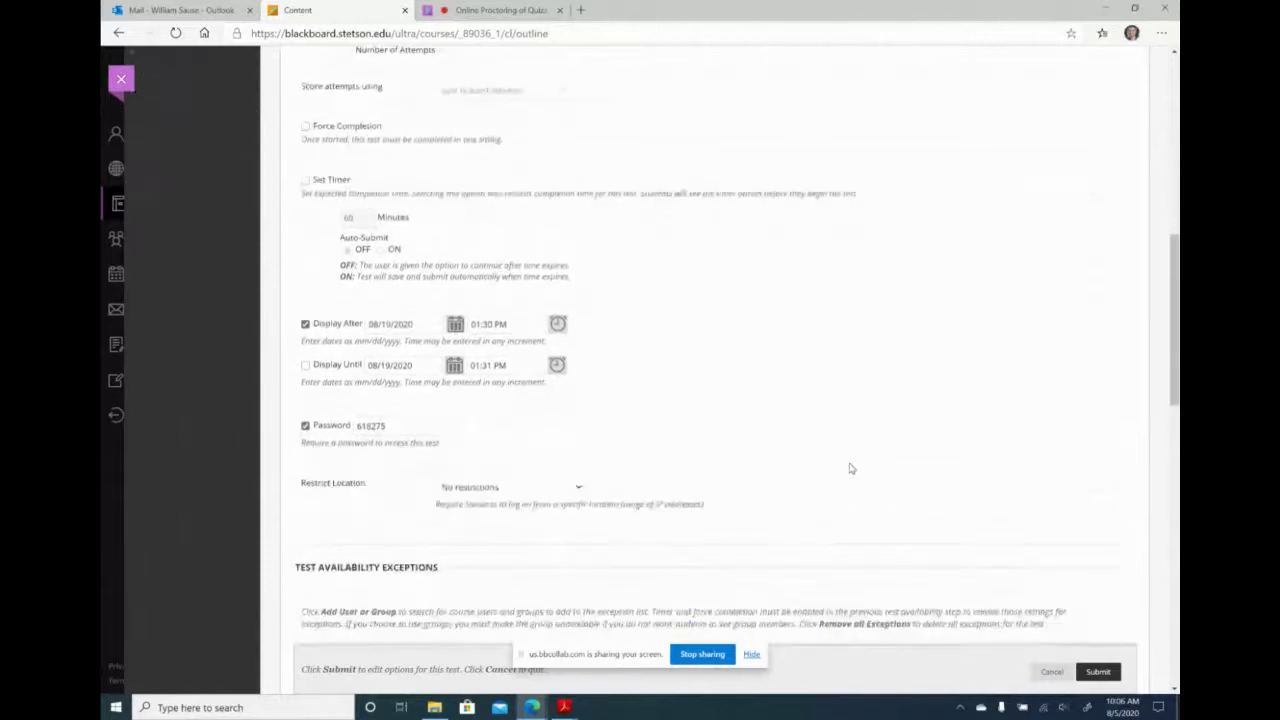
scroll(850, 468, up, 1)
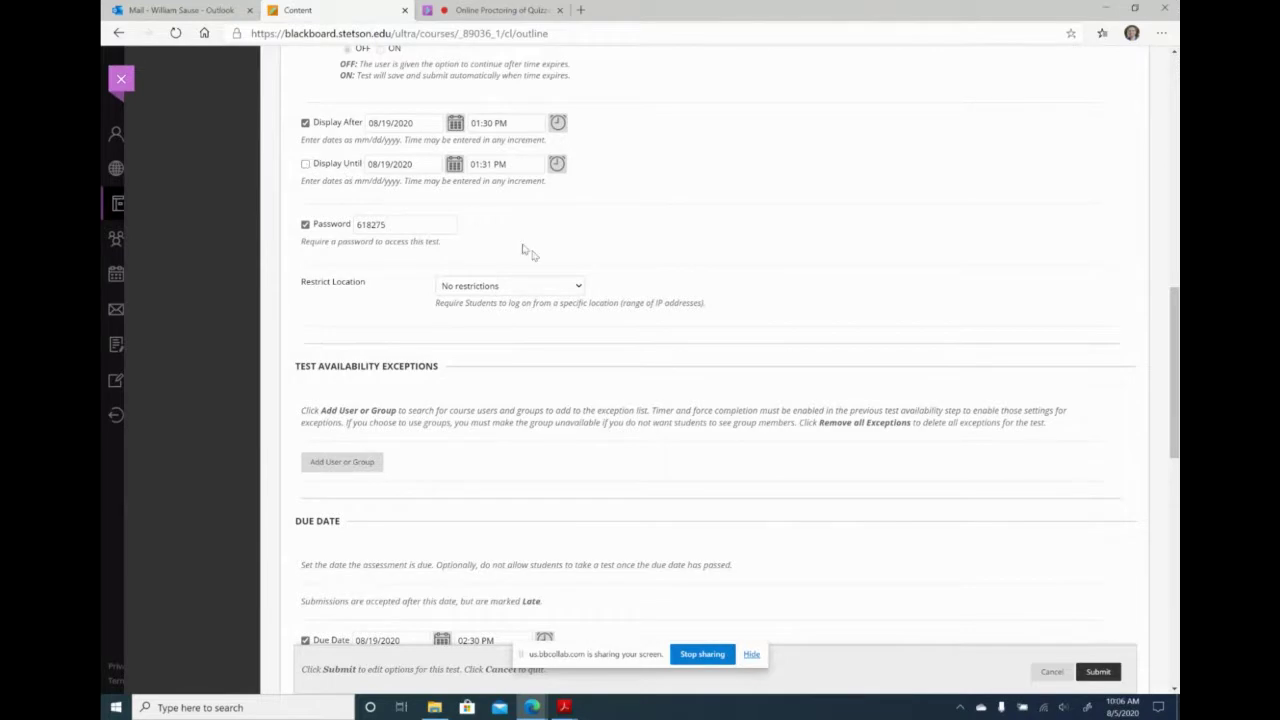
Scroll through the Due Date and Self-Assessment options to the bottom of the page.
scroll(540, 262, down, 3)
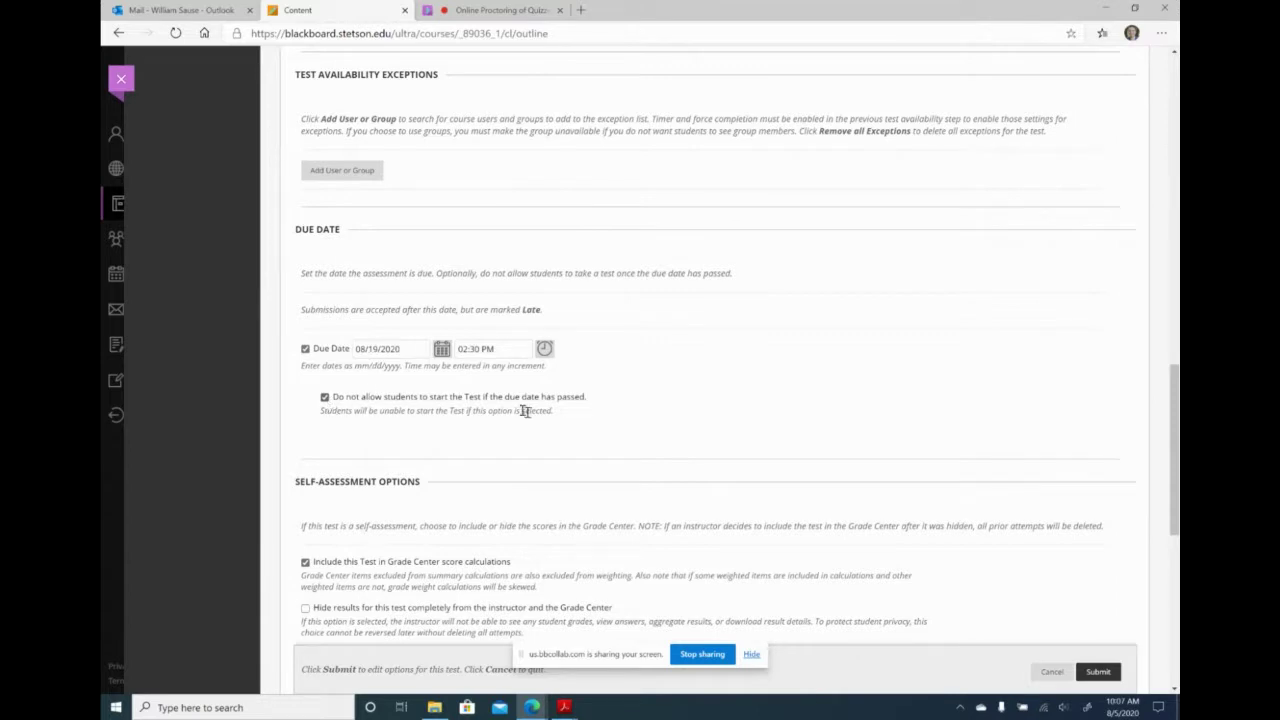
scroll(598, 435, down, 2)
scroll(598, 435, down, 4)
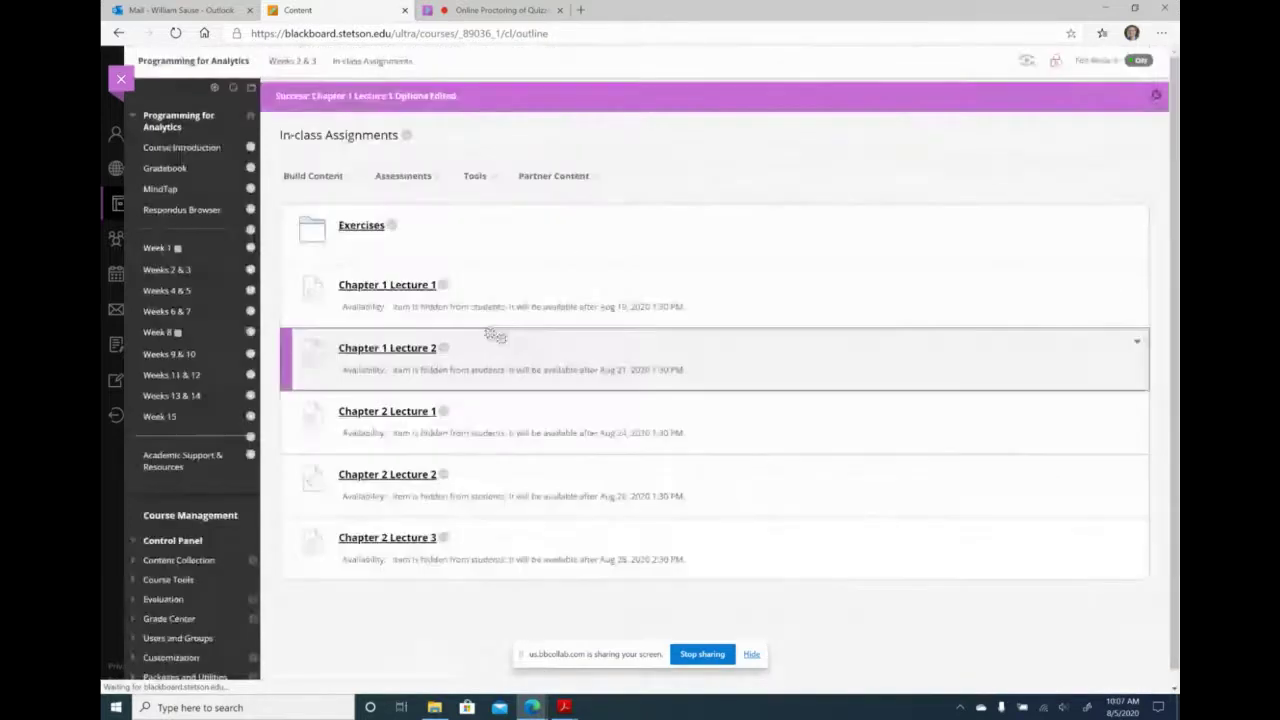
From Weeks 2 & 3, enter the Quiz folder and choose Edit the Test Options for Quiz 1.
click(168, 269)
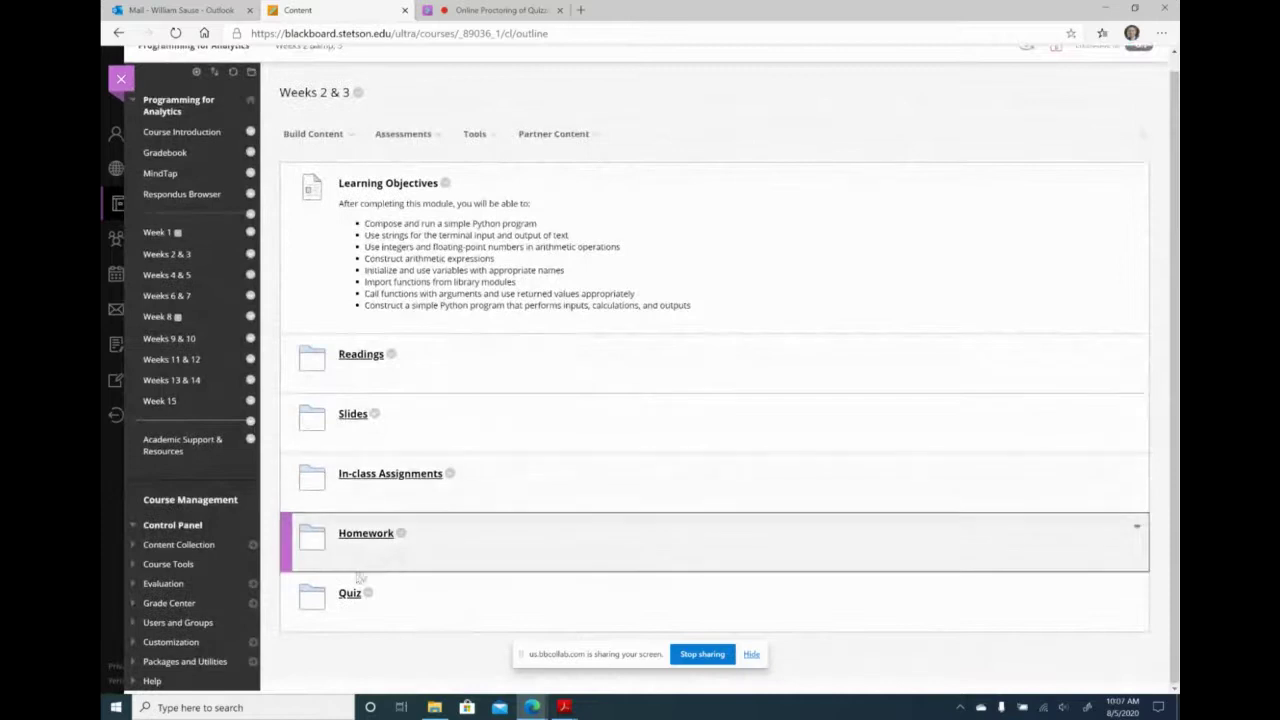
click(345, 594)
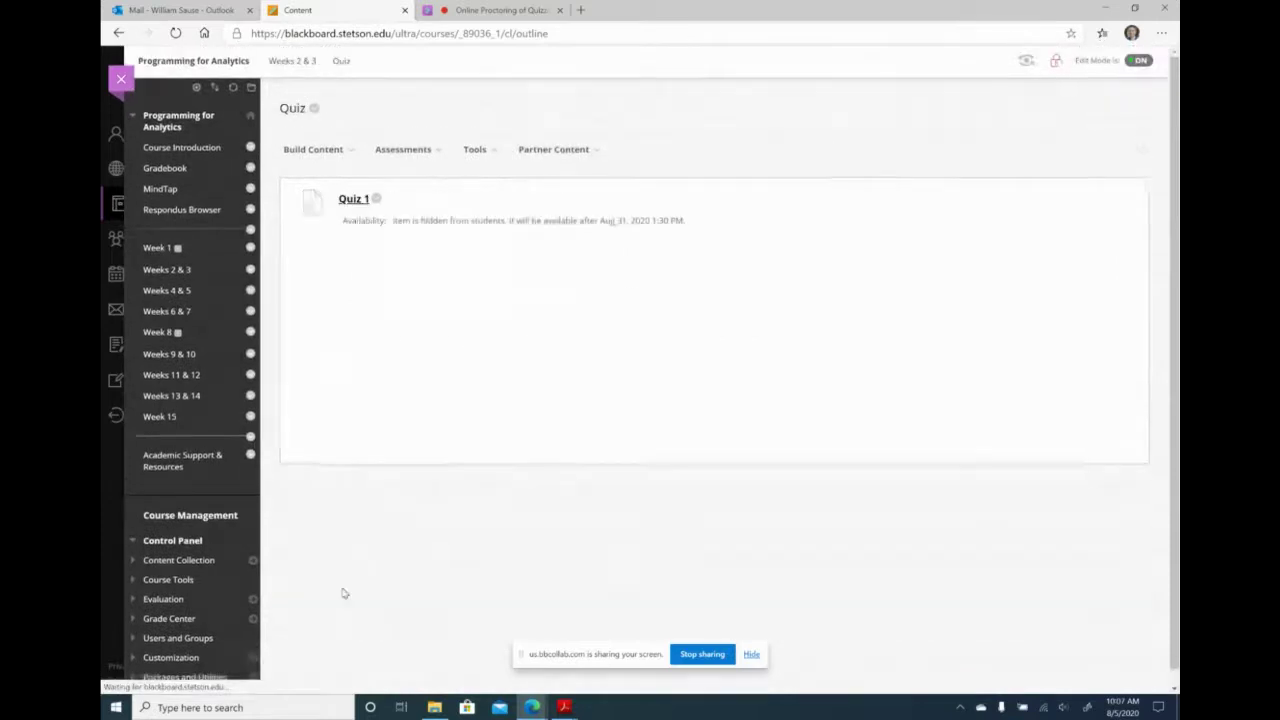
click(378, 199)
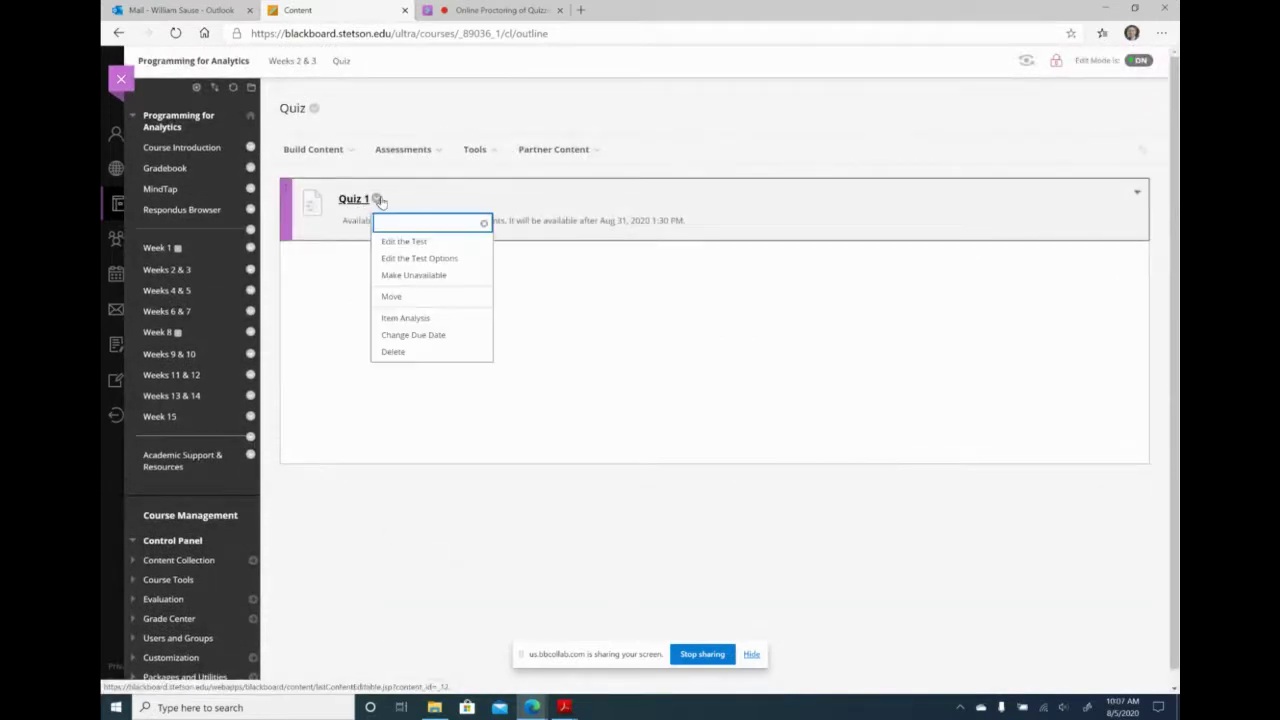
click(412, 265)
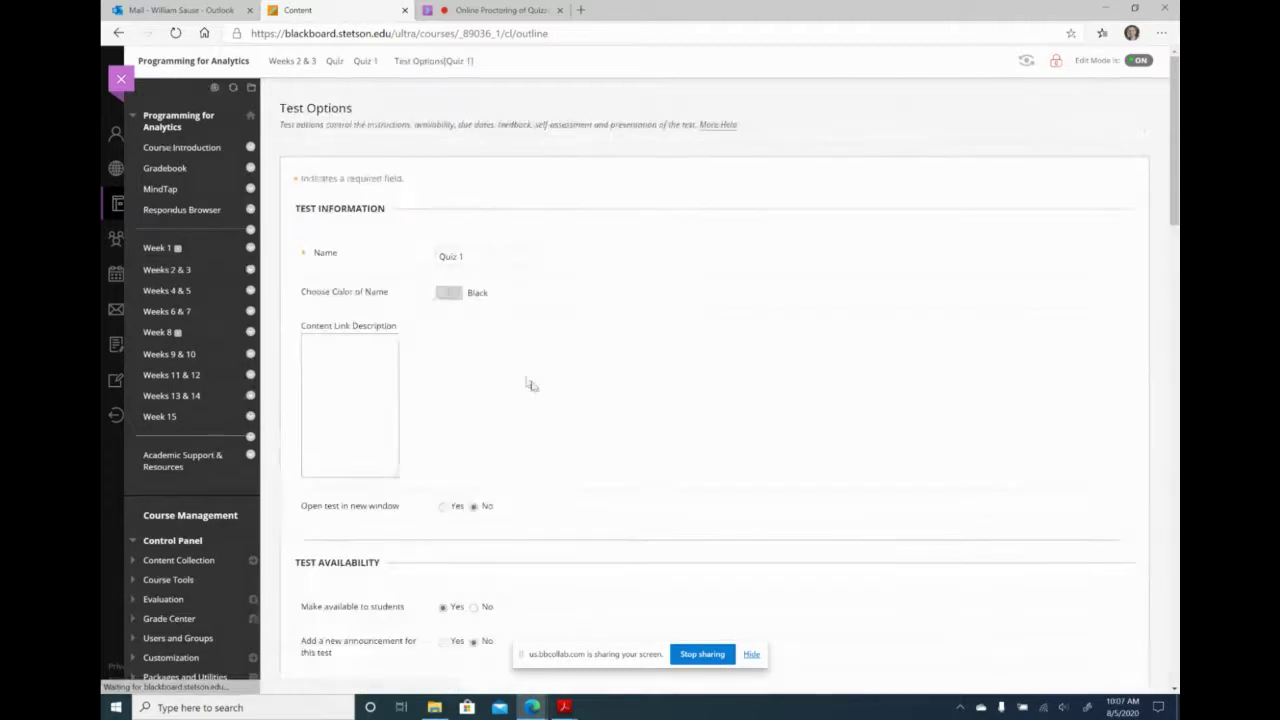
scroll(645, 464, down, 2)
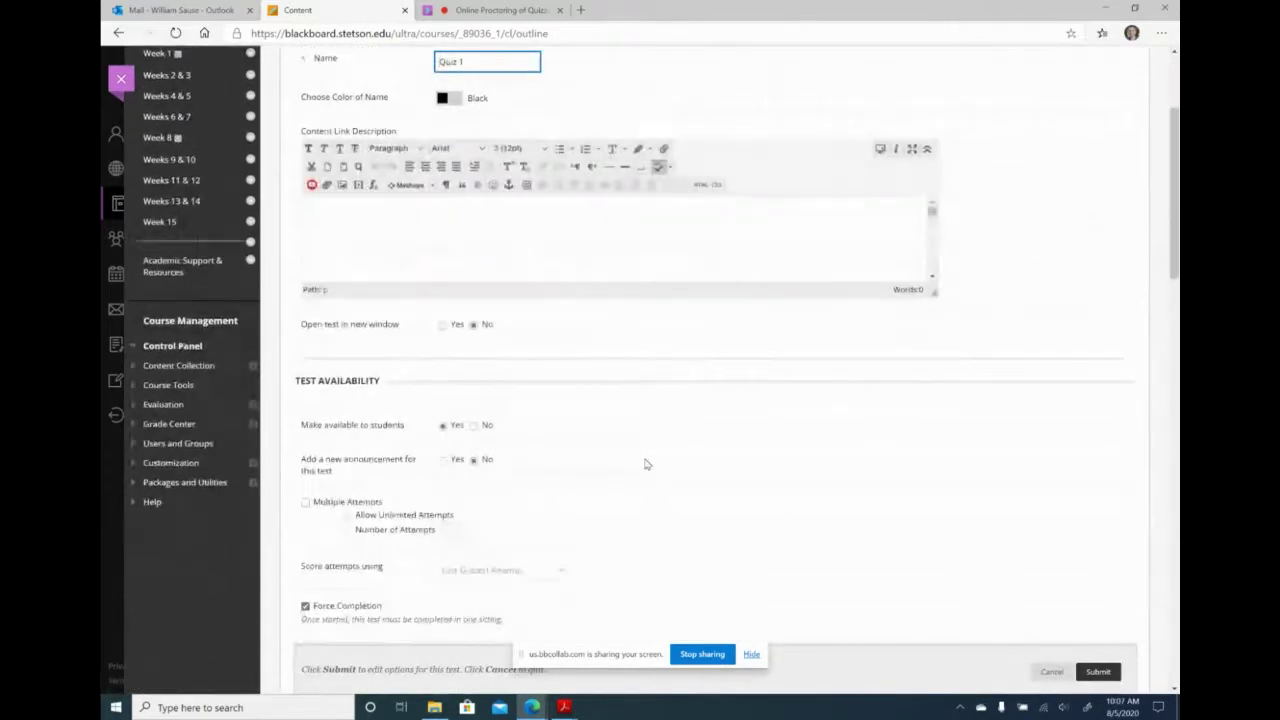
scroll(645, 464, down, 3)
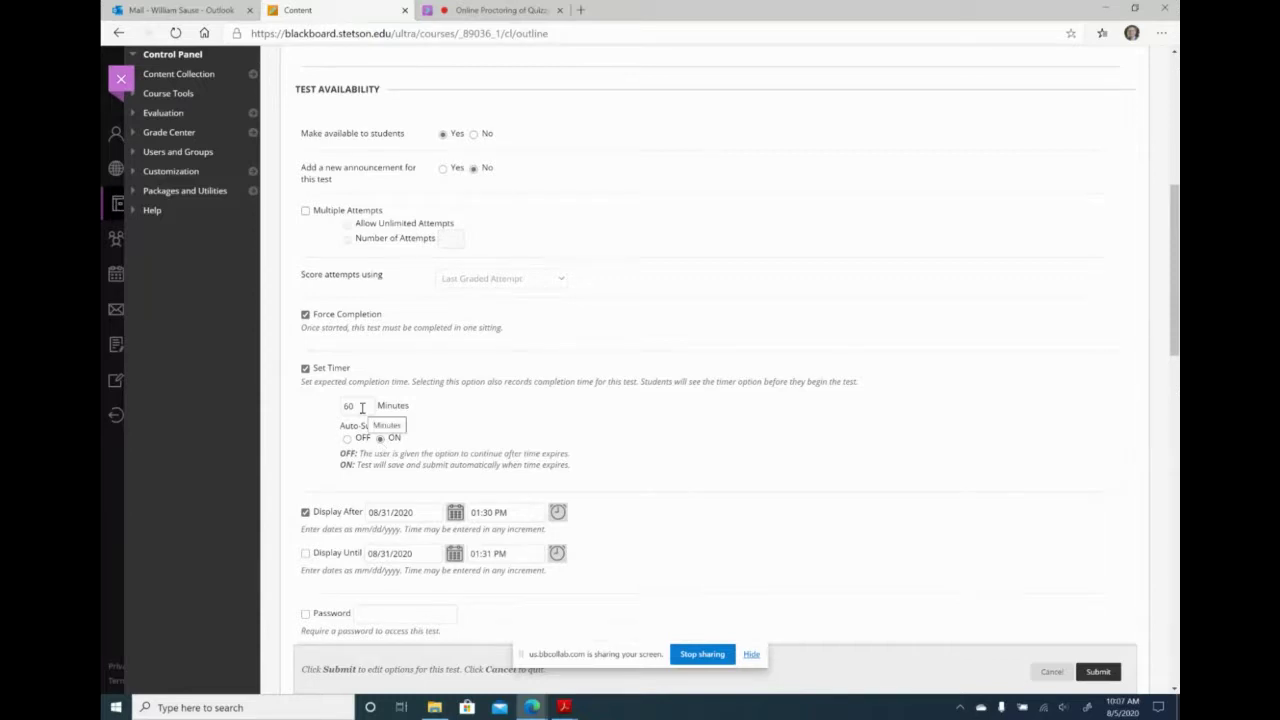
scroll(700, 486, down, 2)
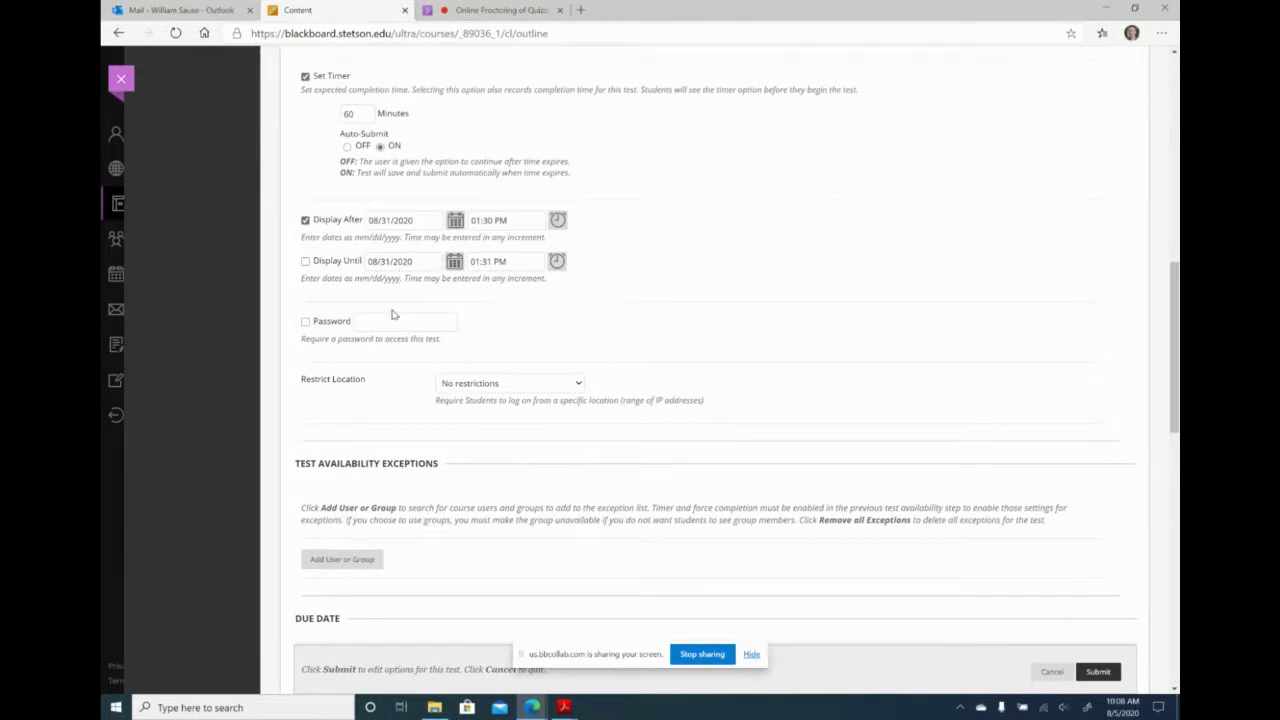
scroll(394, 312, down, 1)
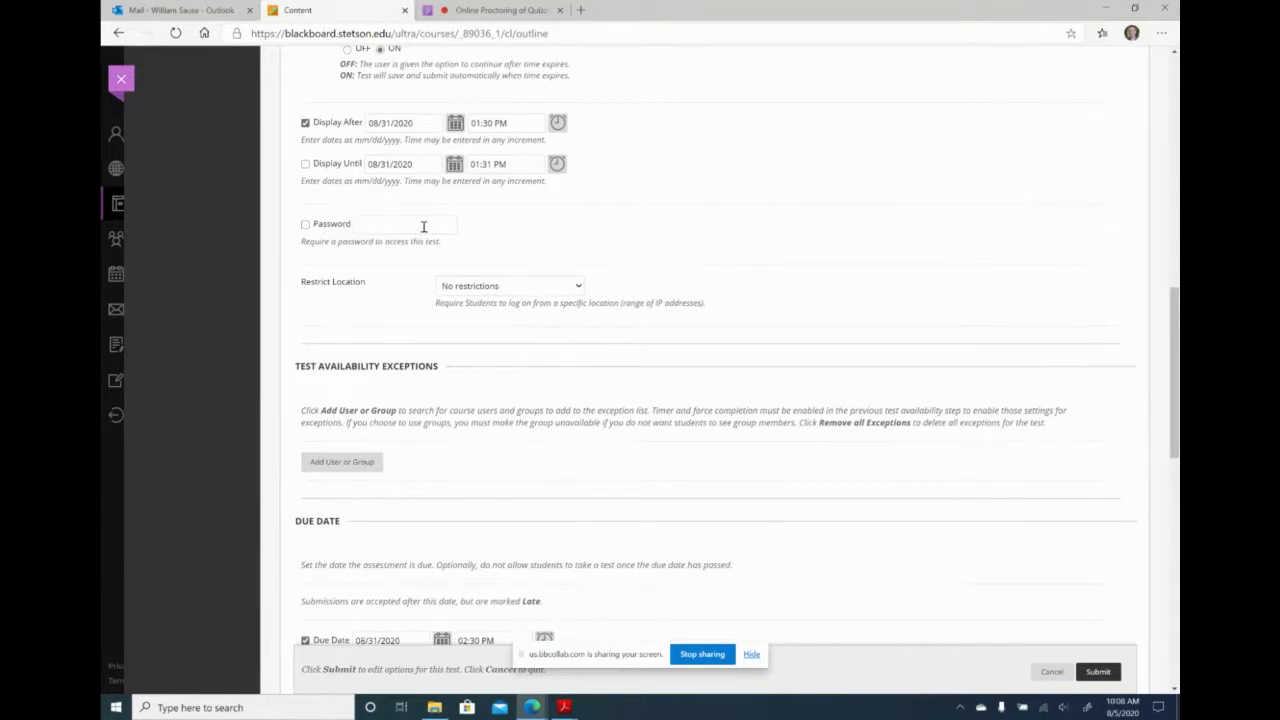
scroll(528, 286, down, 3)
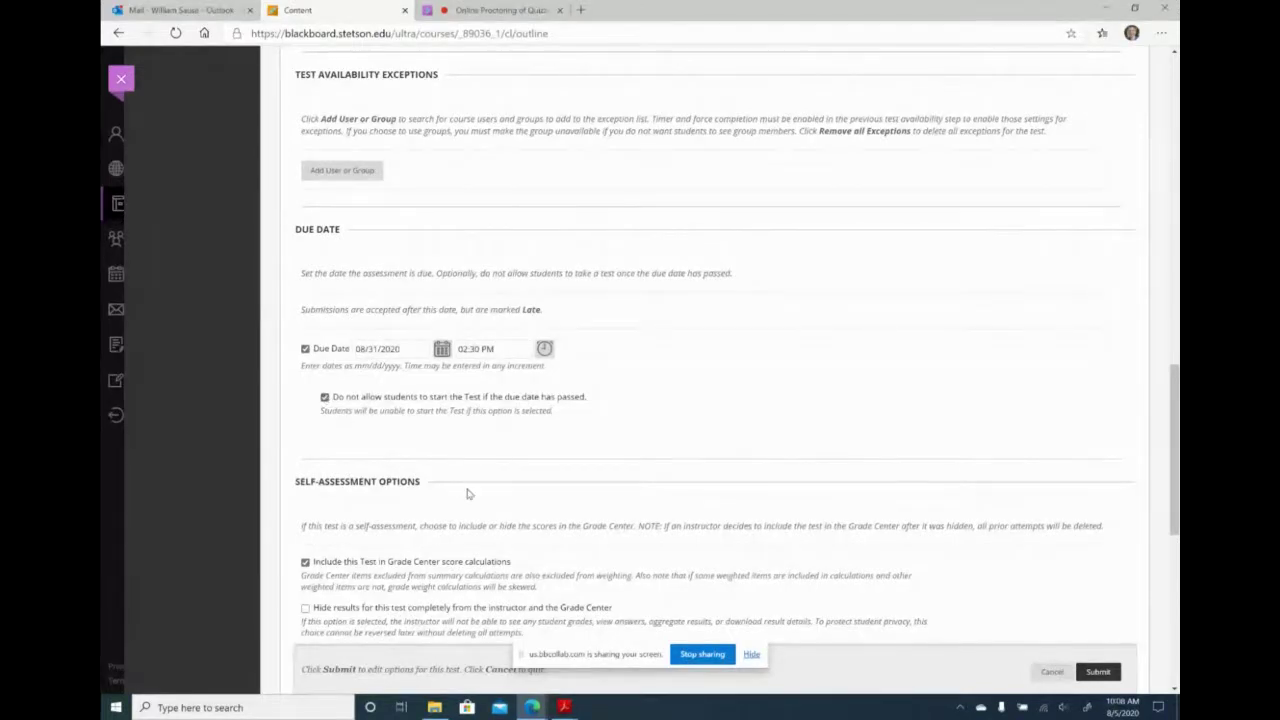
scroll(468, 492, down, 2)
scroll(470, 480, down, 4)
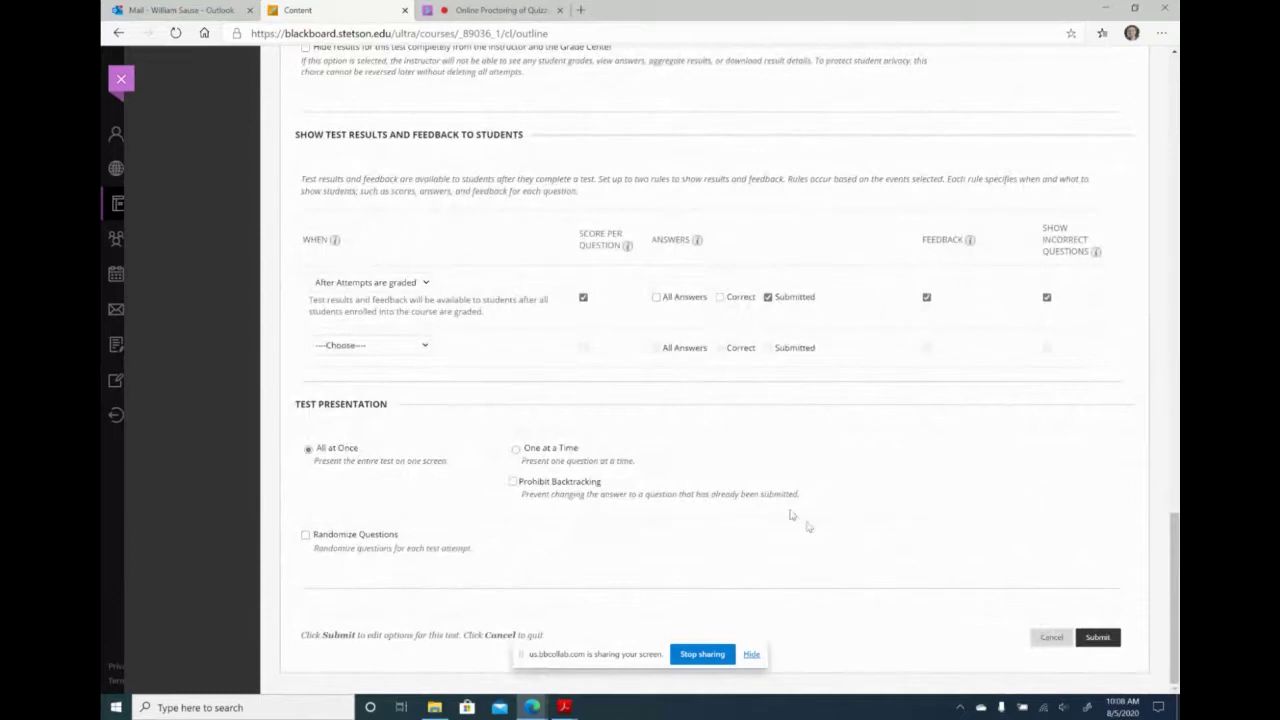
click(1100, 638)
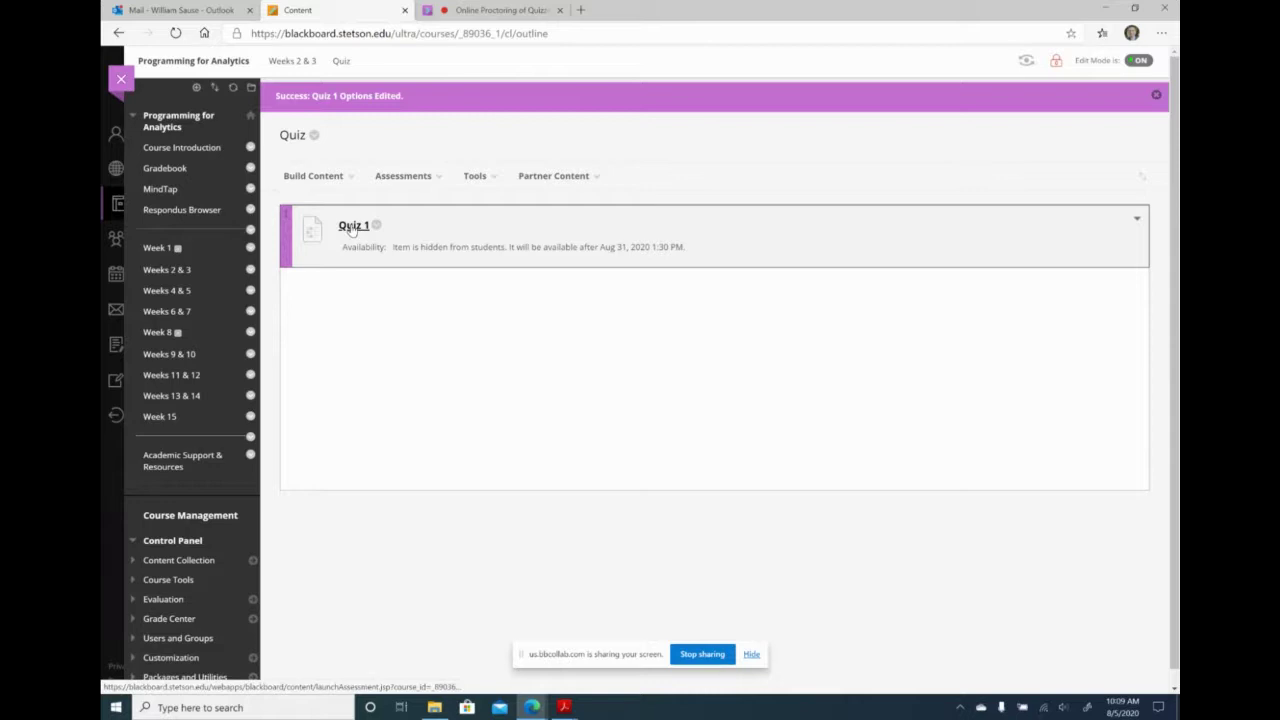
Check the content types listed under Build Content in the Quiz folder.
click(334, 183)
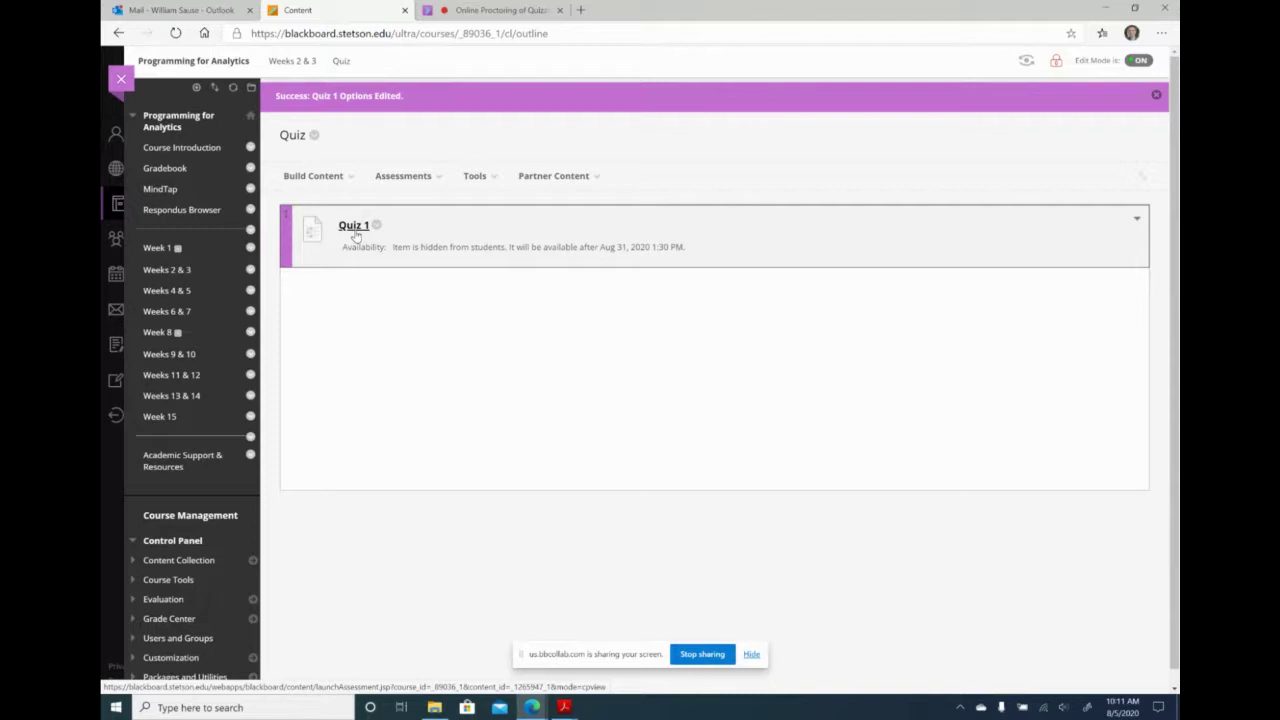
Copy the BSAN 300 Fall 2020 link address from the MindTap page.
click(160, 190)
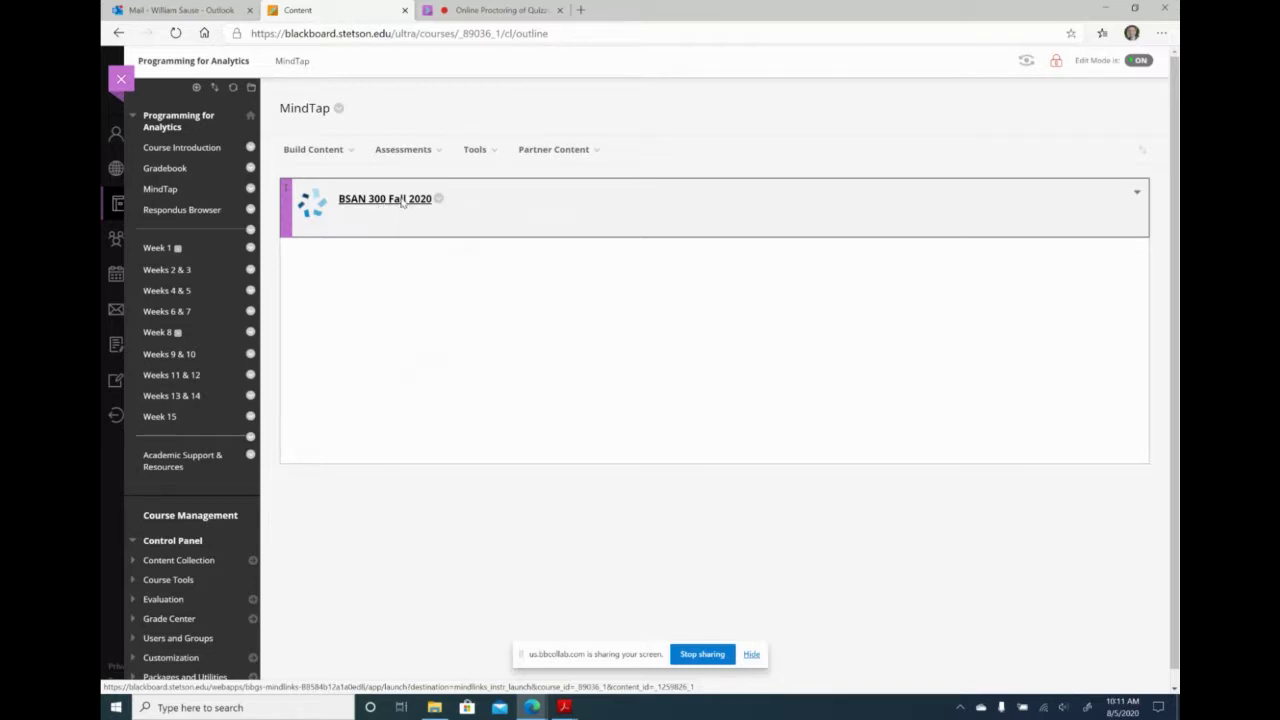
right_click(401, 202)
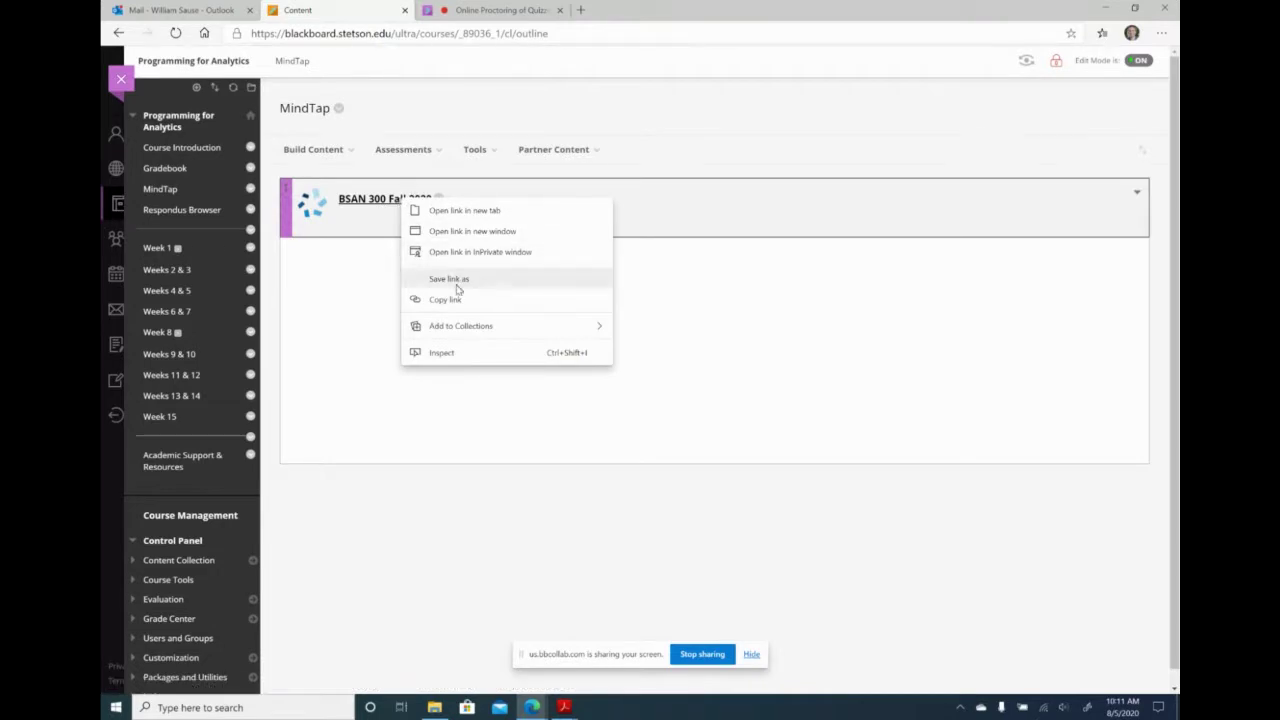
click(456, 302)
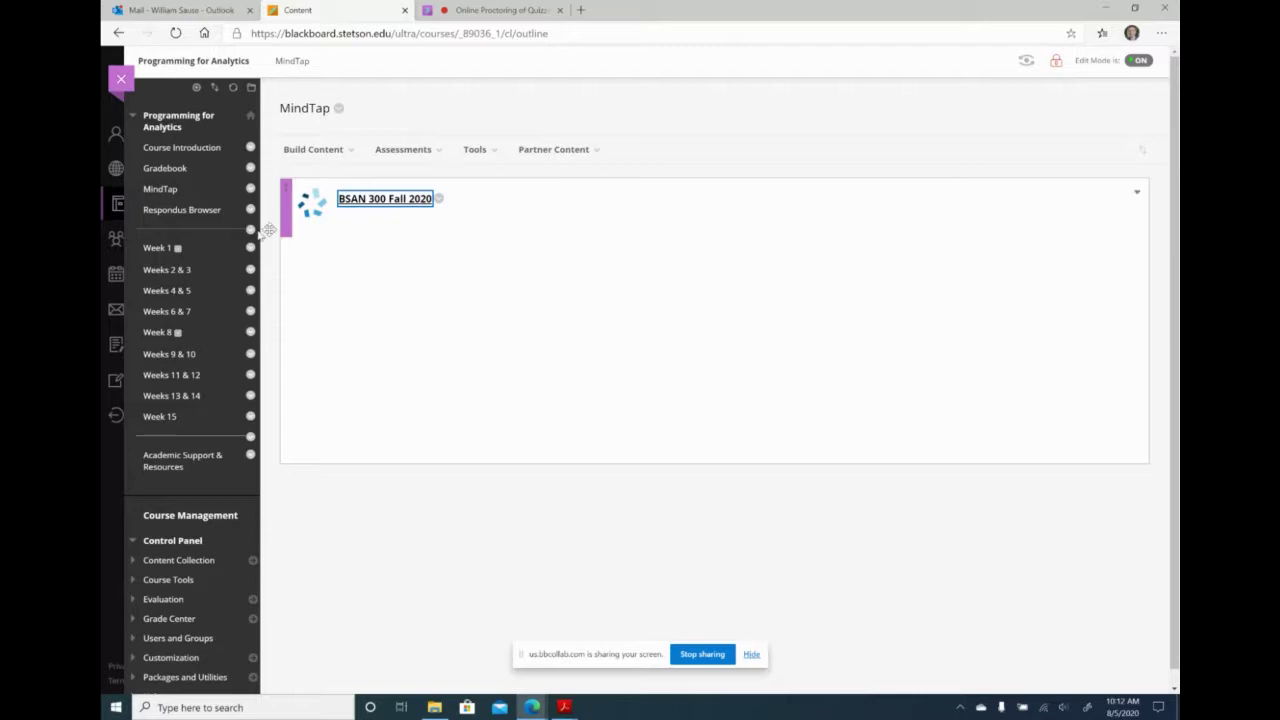
From Weeks 2 & 3 > Quiz, open Quiz 1's test canvas and edit its name, description and instructions.
click(183, 272)
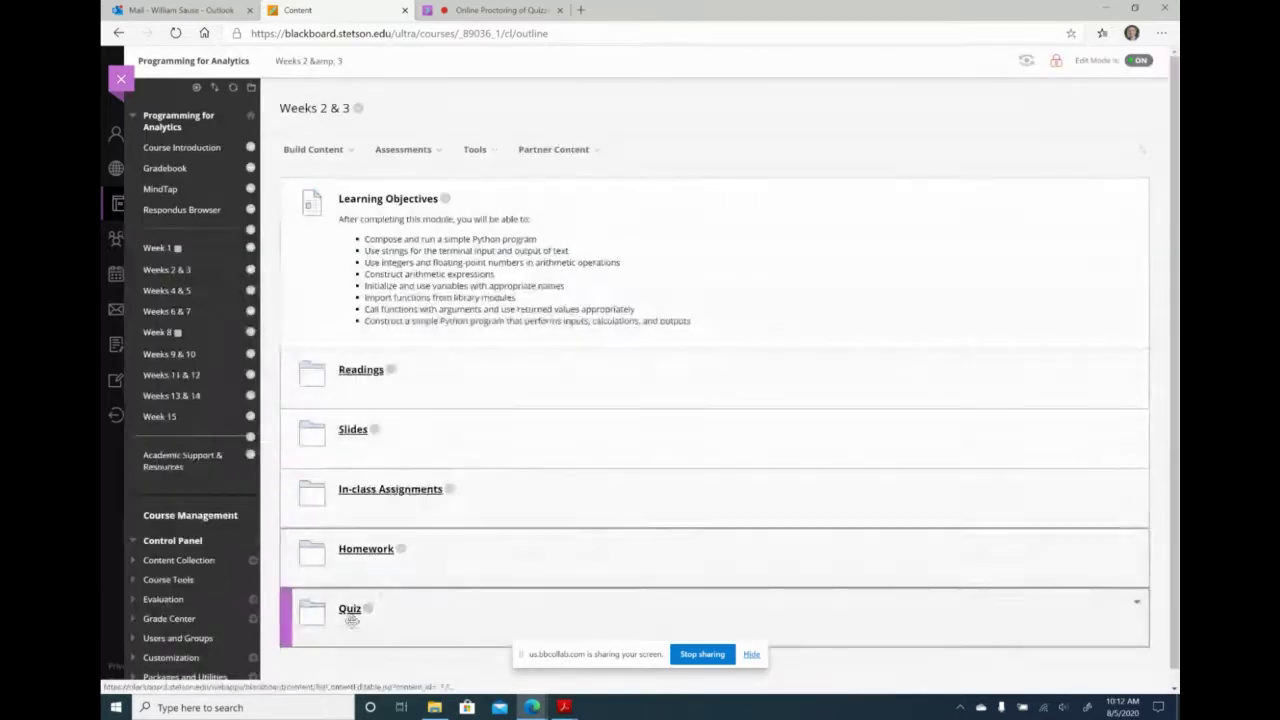
click(350, 610)
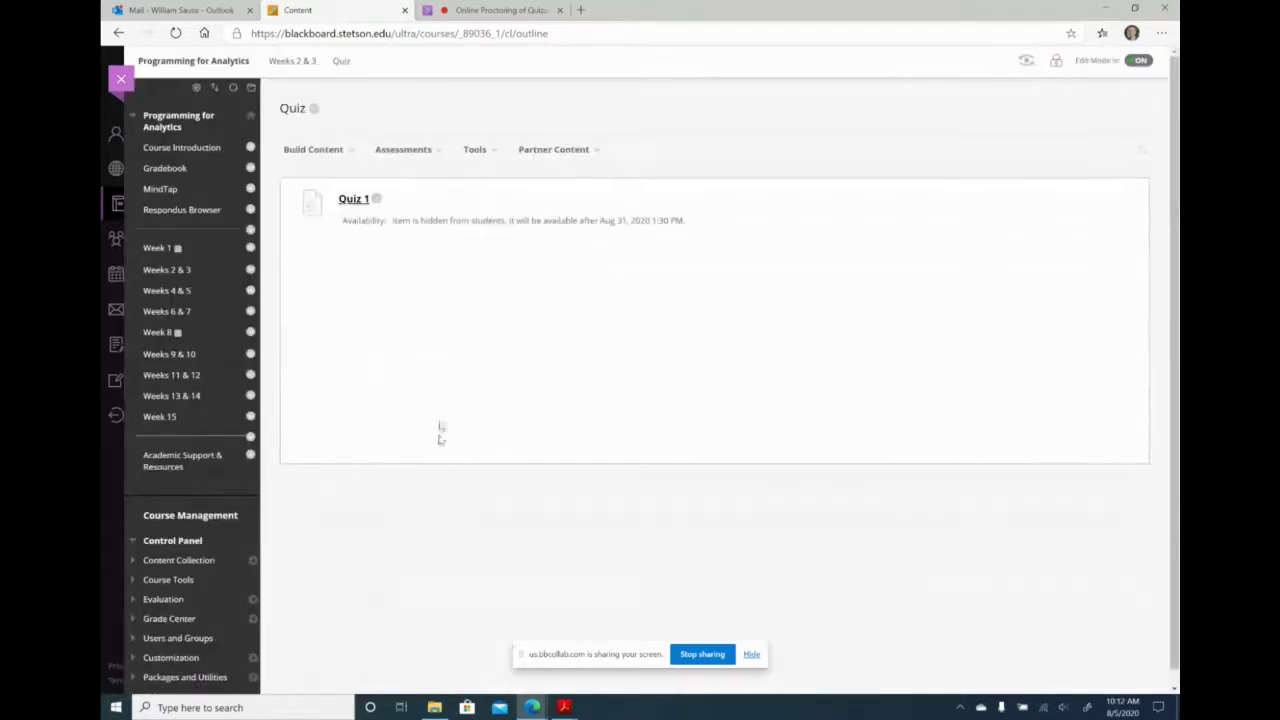
click(377, 198)
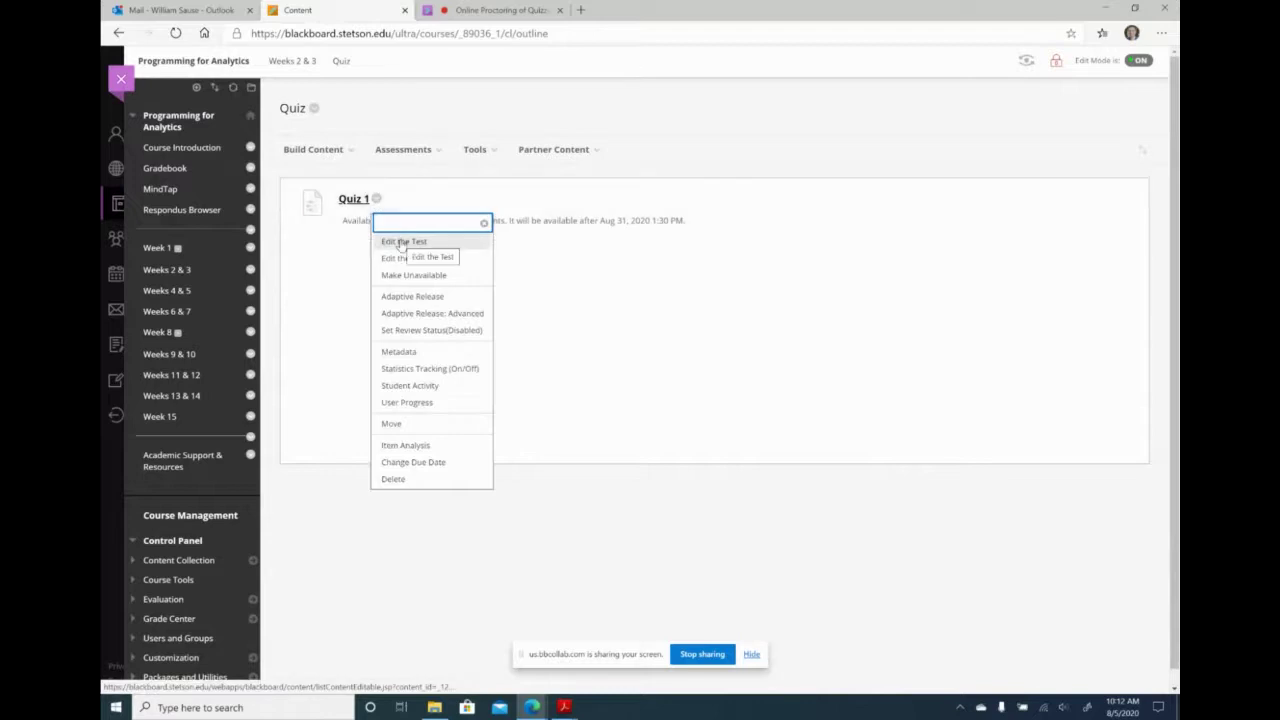
click(401, 243)
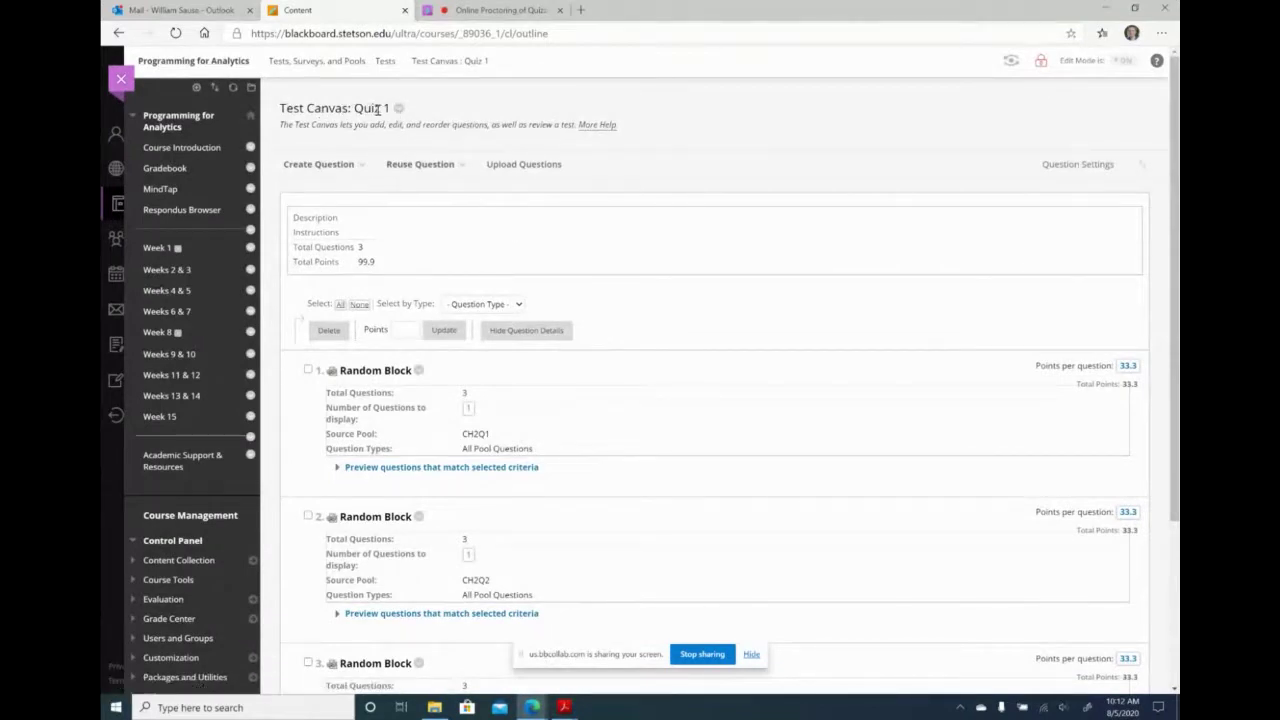
click(398, 108)
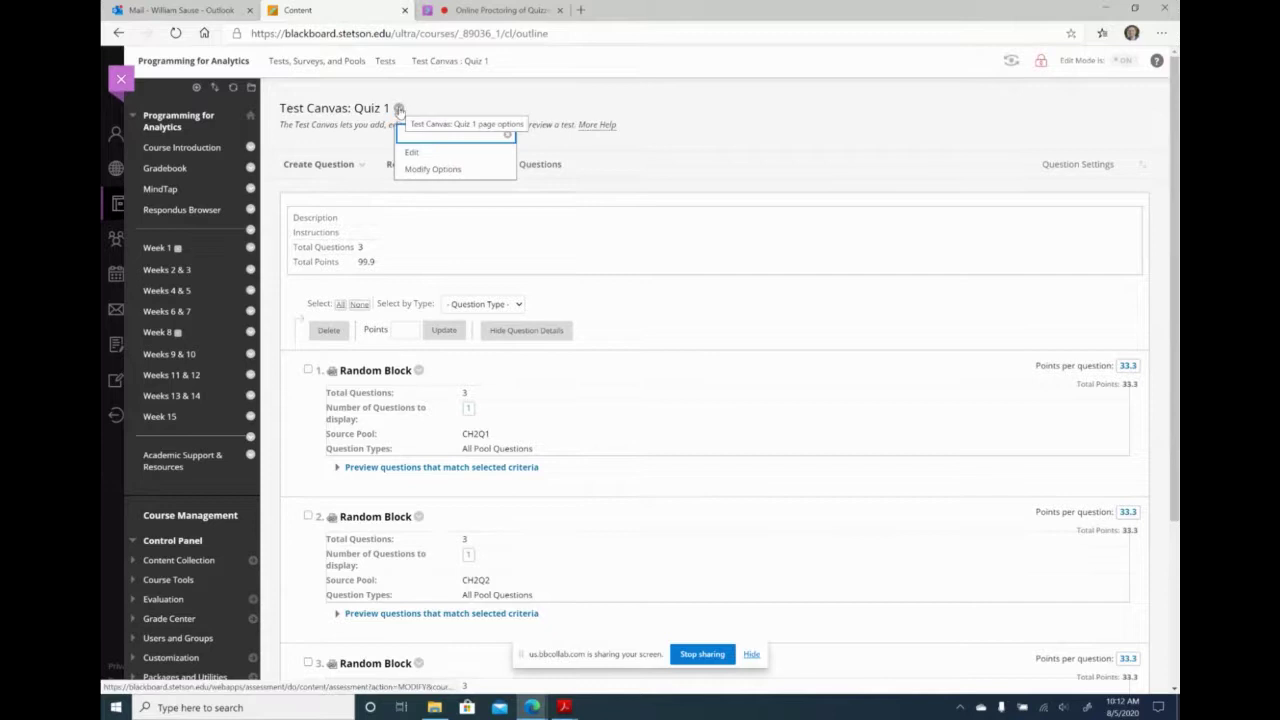
click(422, 147)
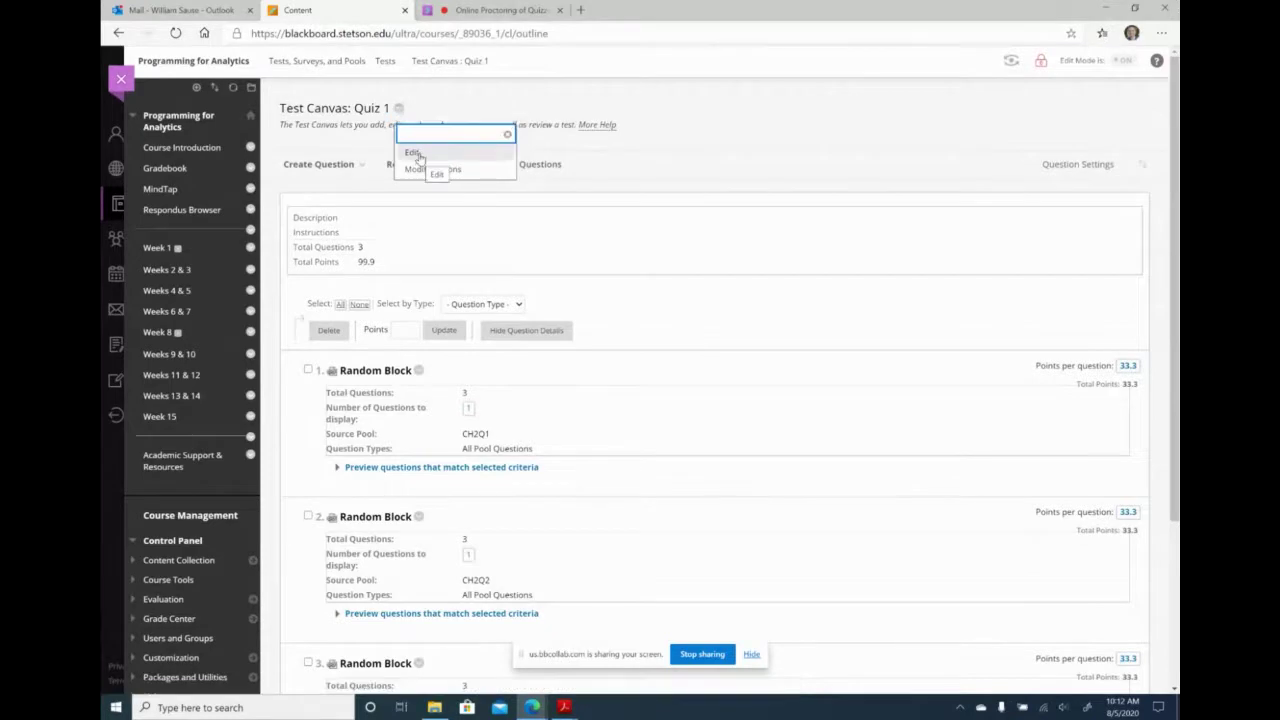
mouse_move(420, 160)
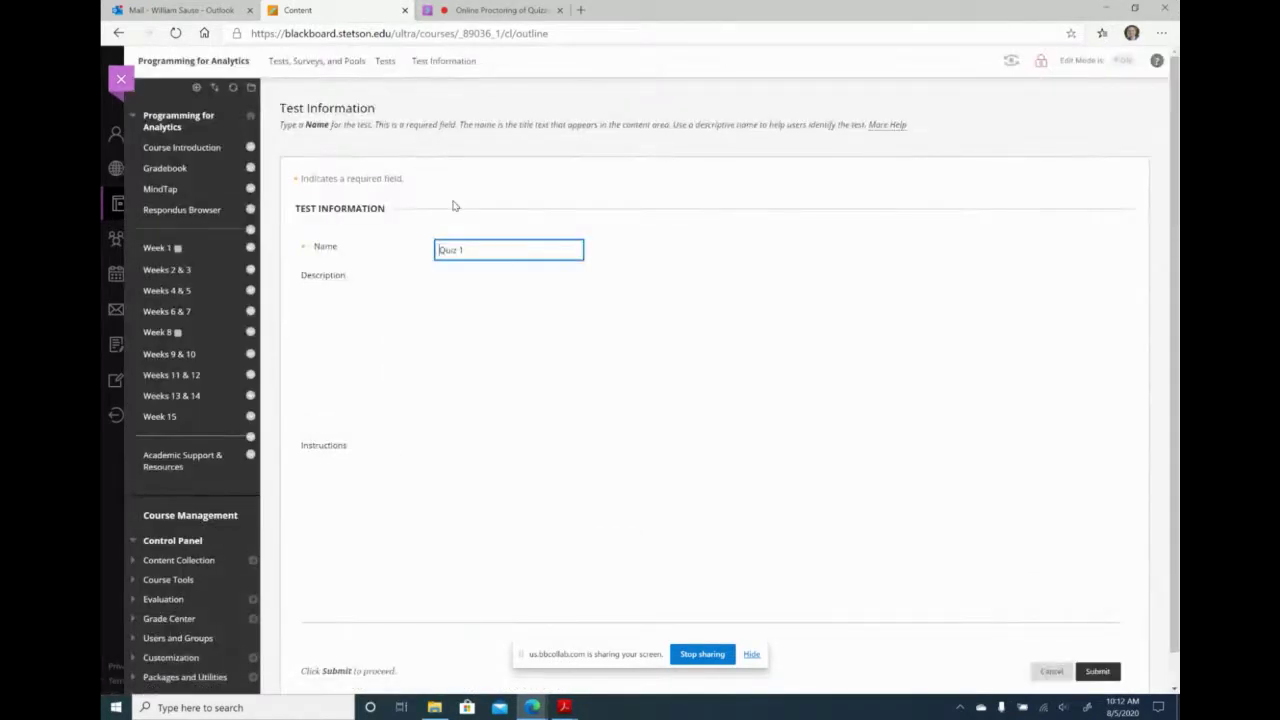
Type 'MindTap' in the Quiz 1 description, select it, and start making it a link.
scroll(1052, 397, down, 2)
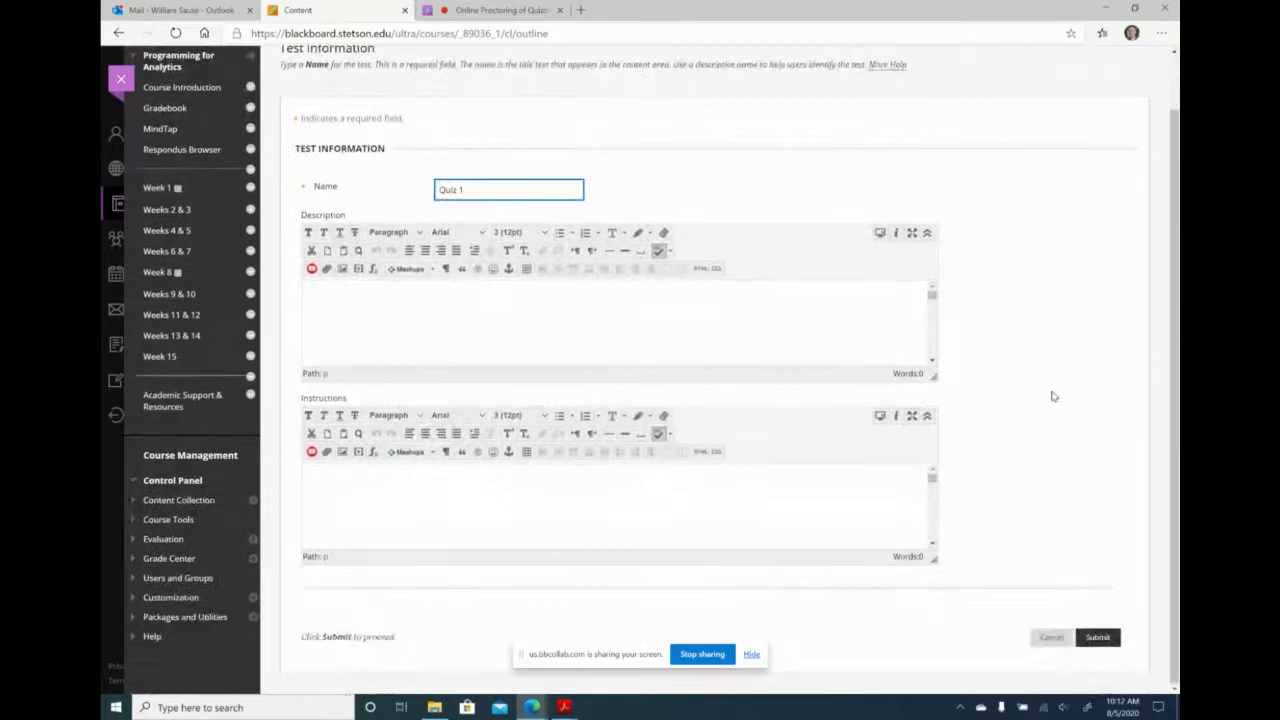
click(411, 315)
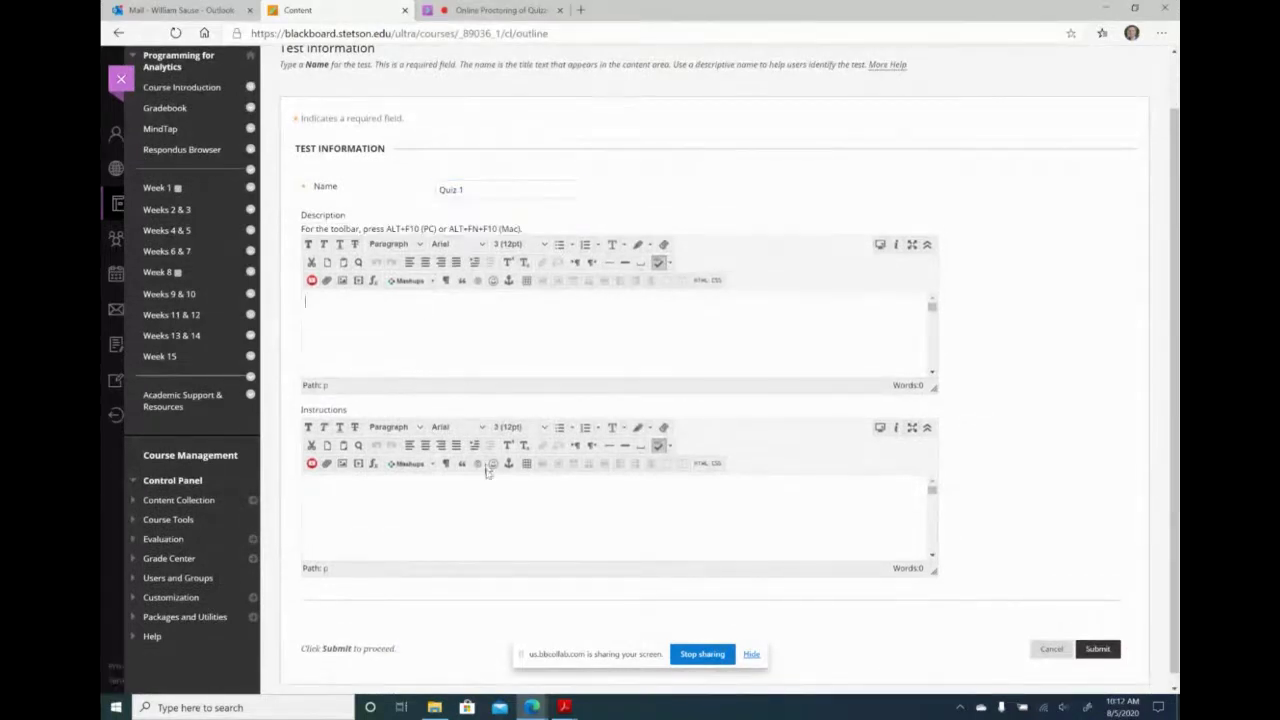
click(472, 527)
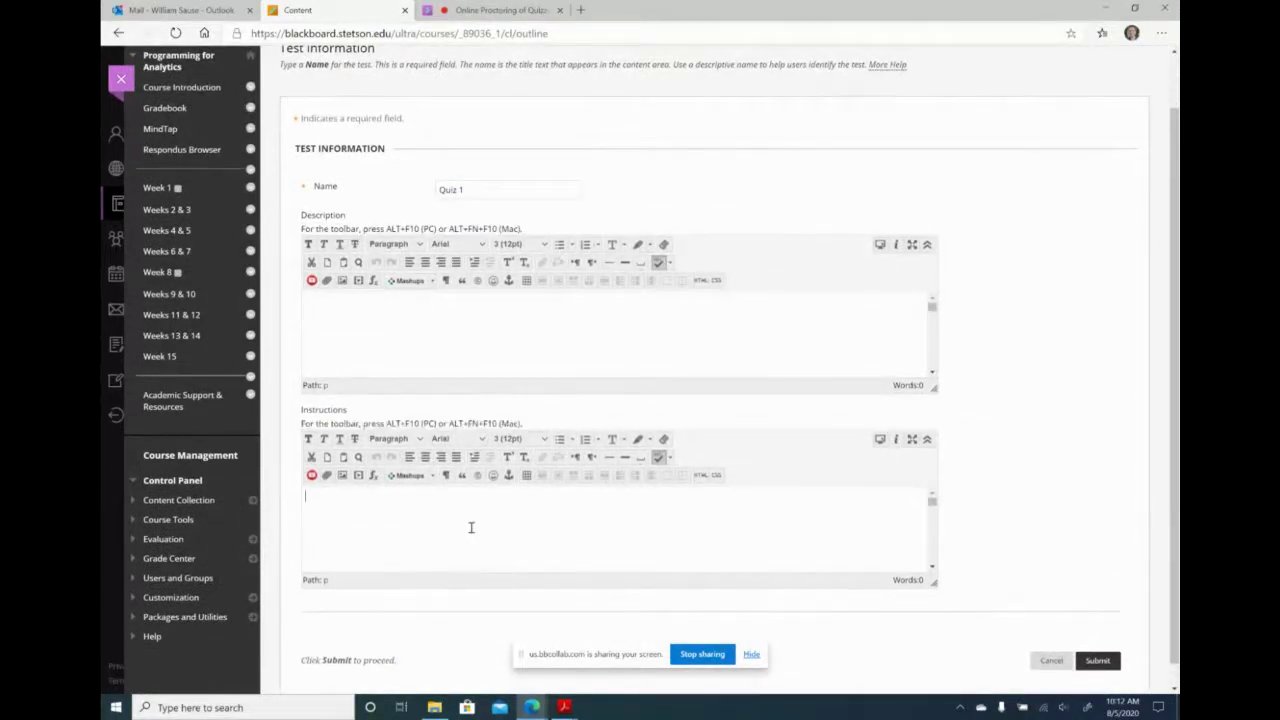
click(423, 347)
text(MindTap)
drag(343, 302, 300, 304)
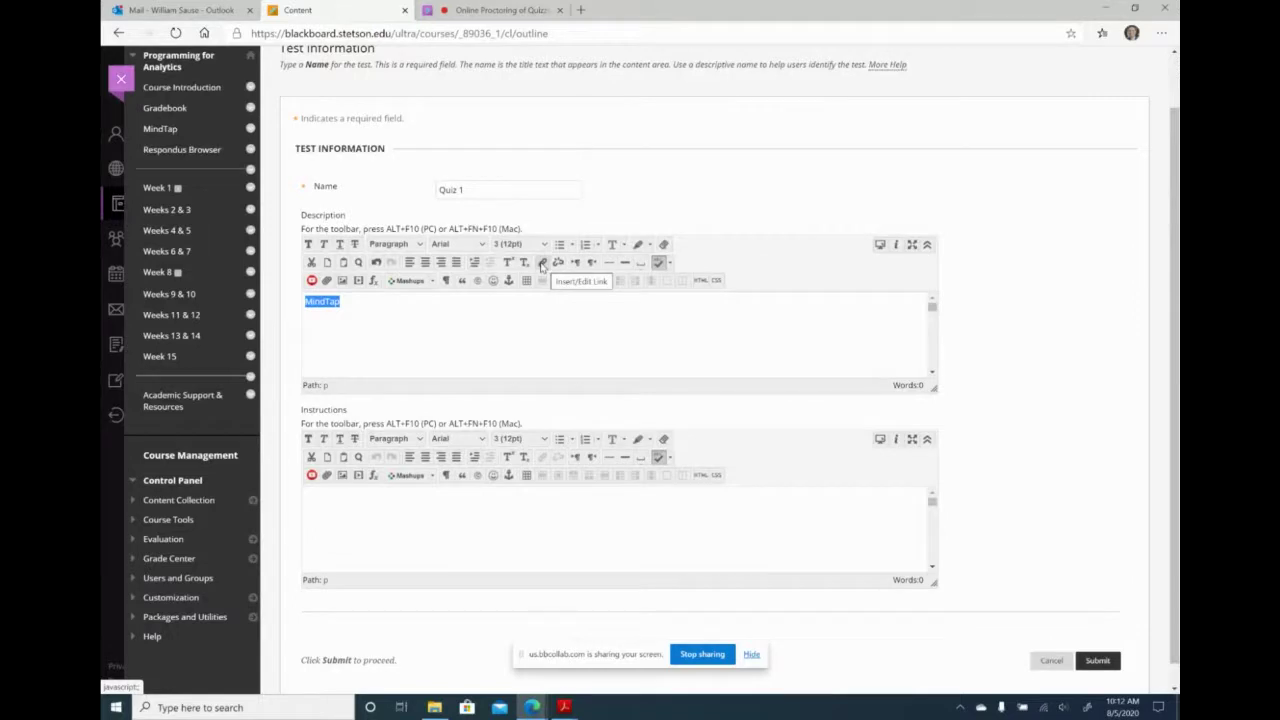
click(541, 263)
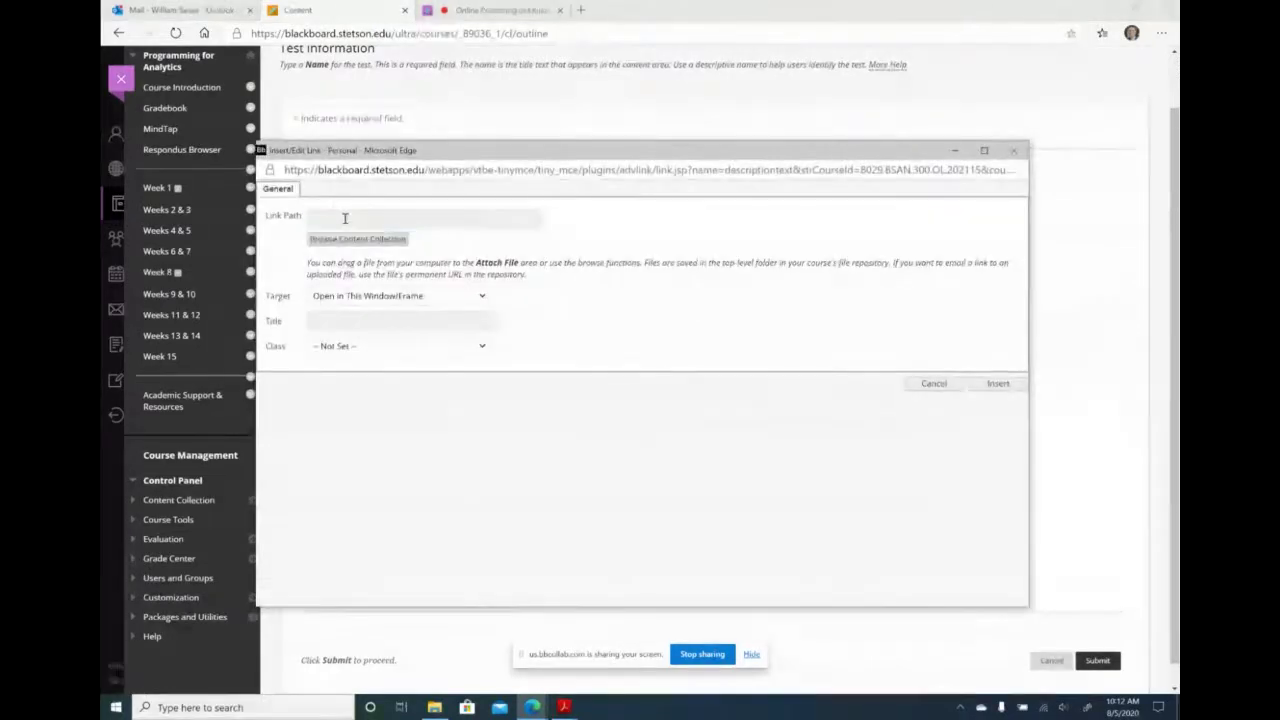
Link 'MindTap' to the pasted MindTap address, opening in a new window (_blank).
click(335, 216)
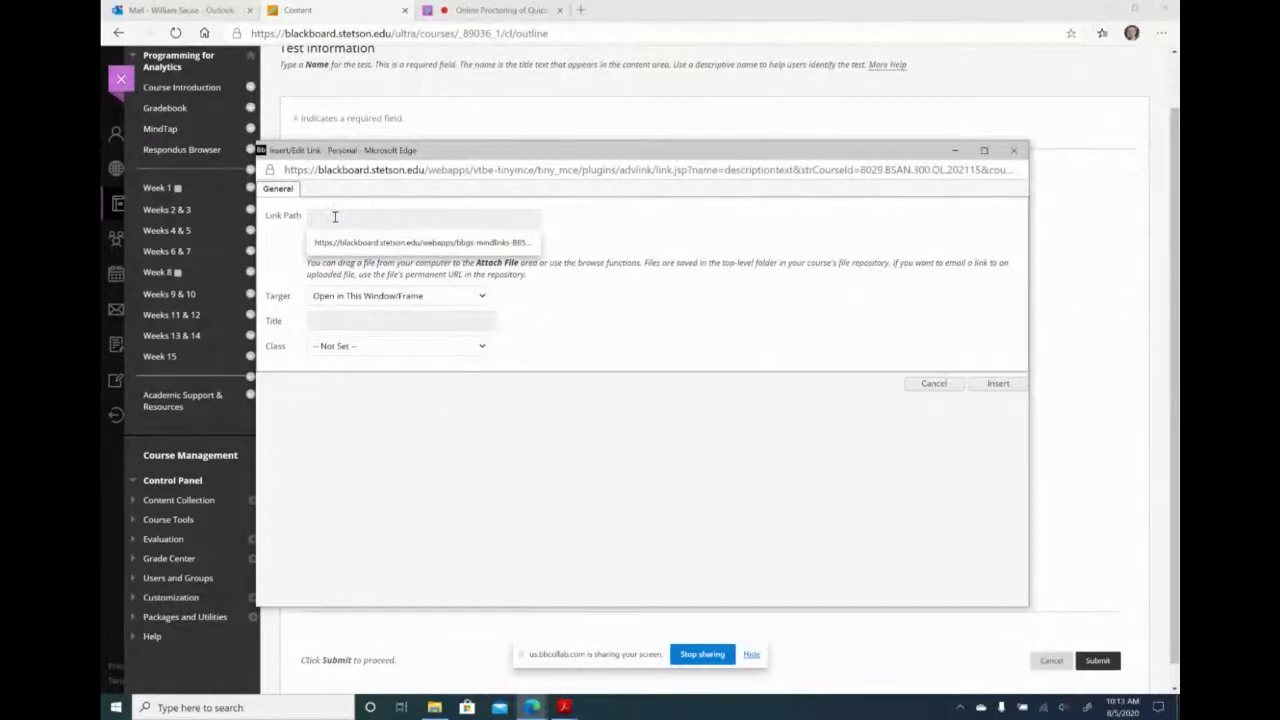
key(ctrl+v)
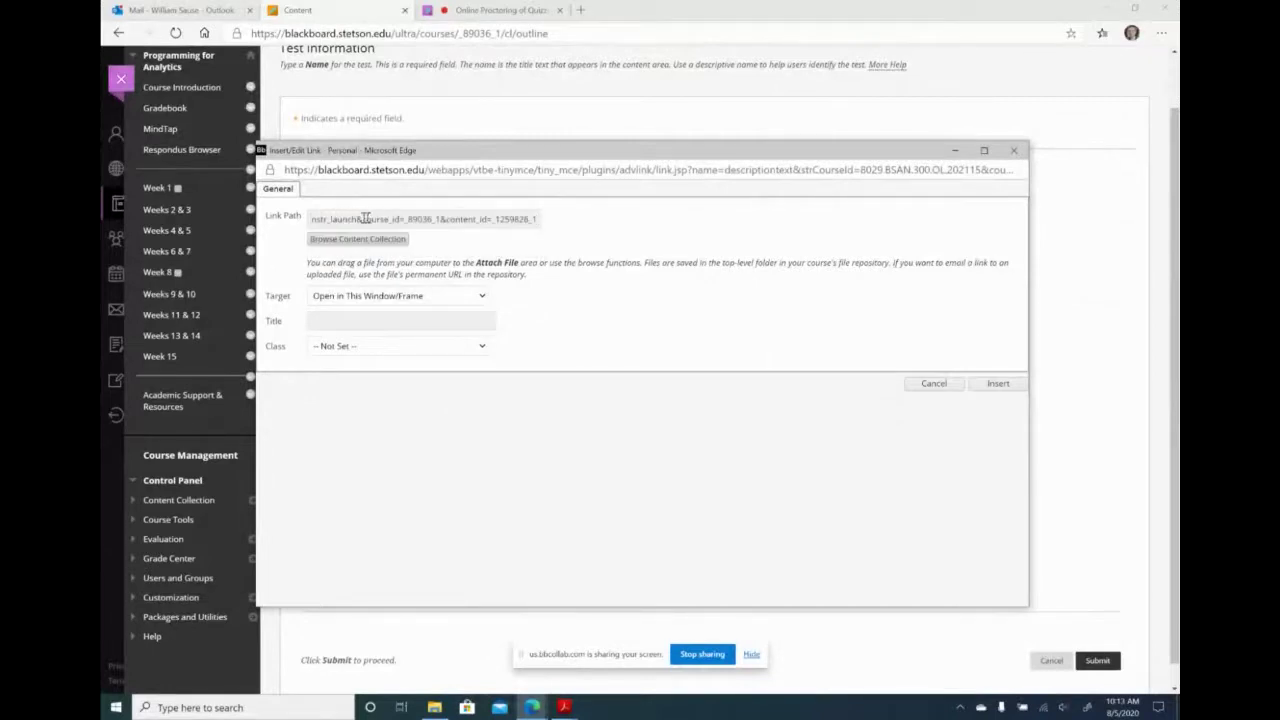
click(518, 221)
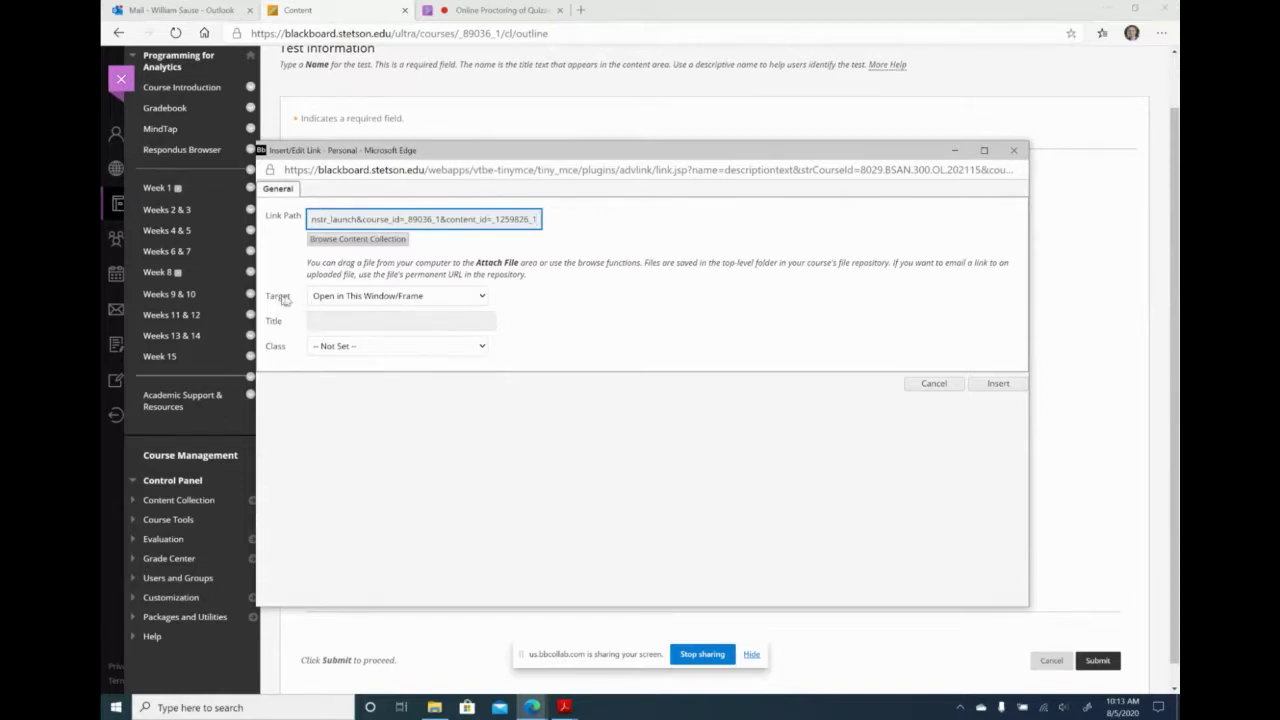
click(481, 297)
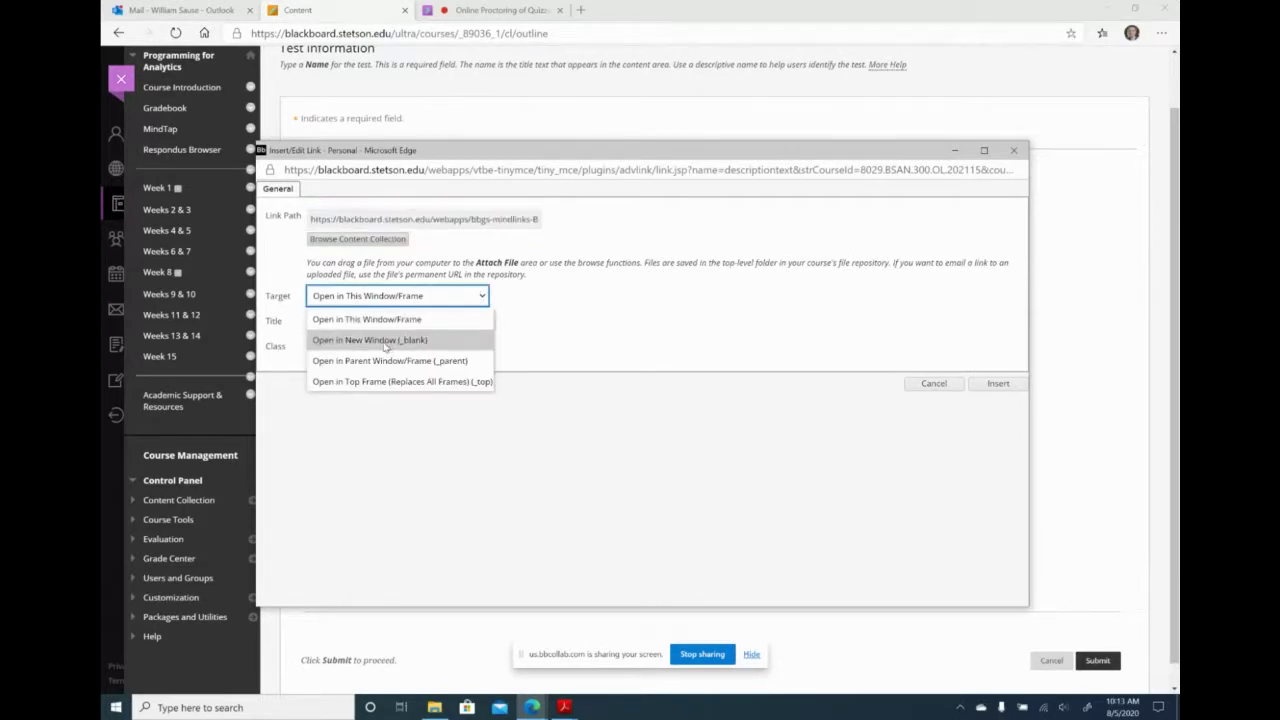
click(386, 341)
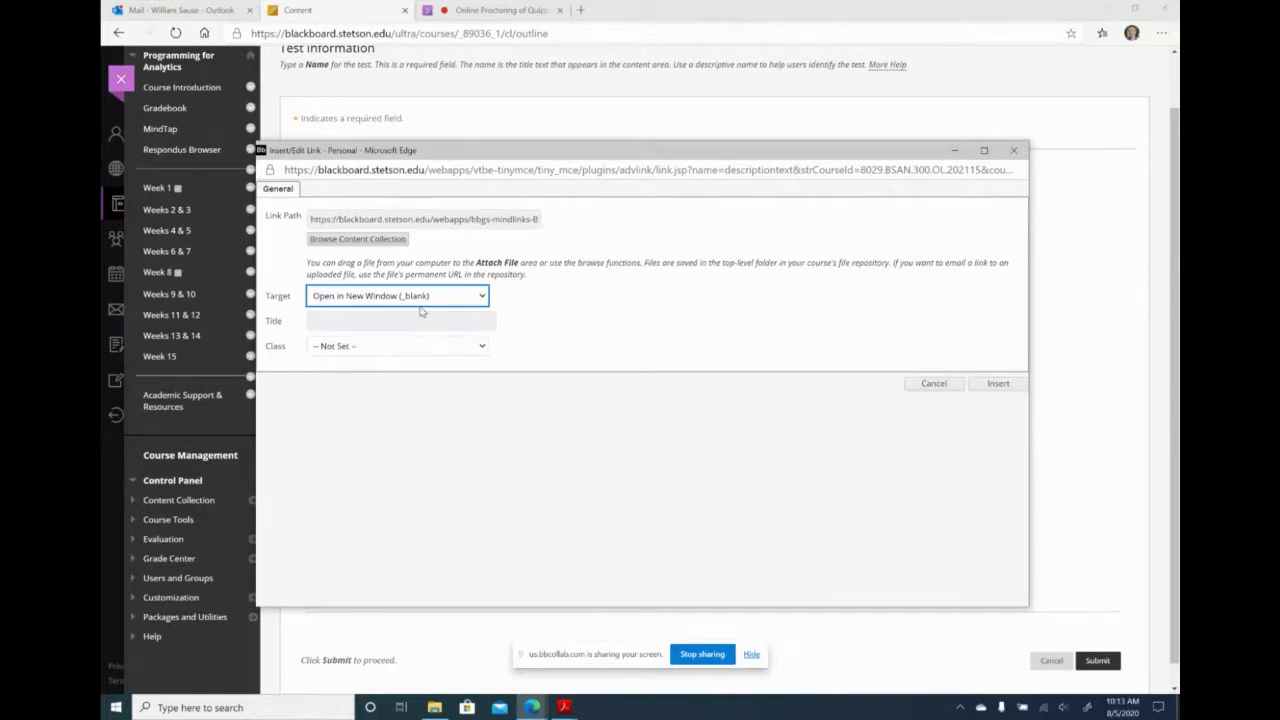
click(996, 383)
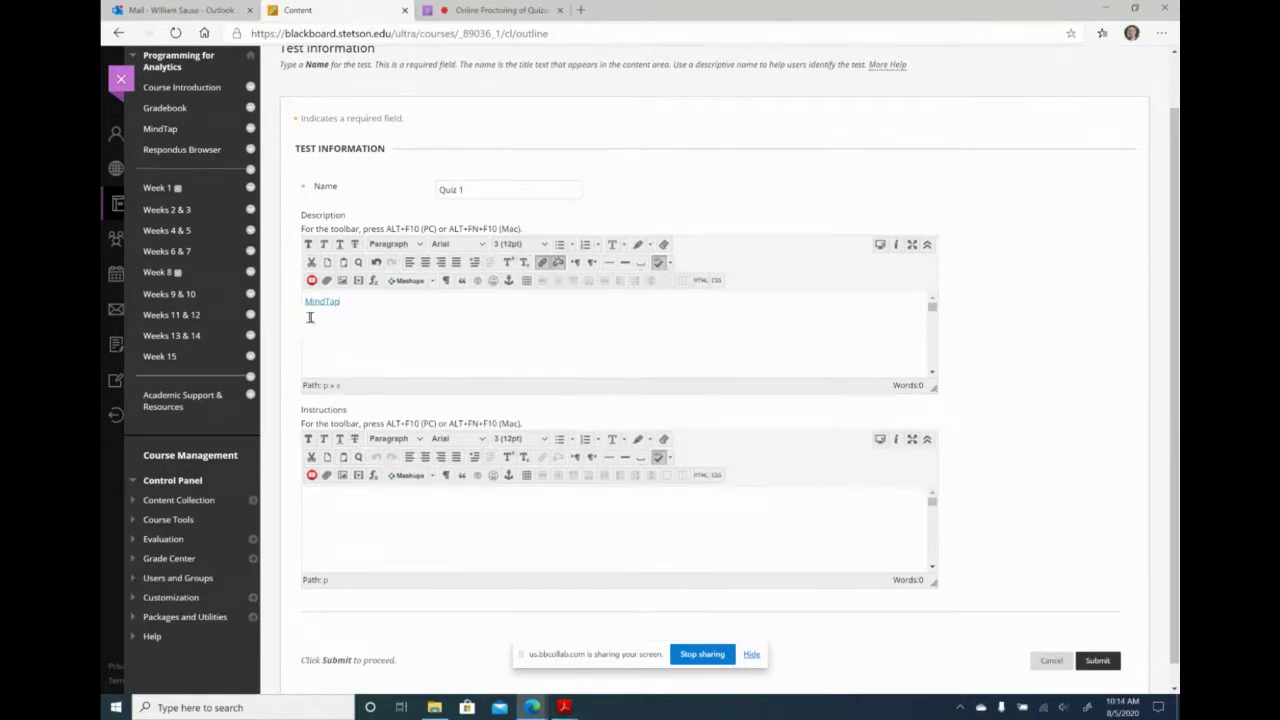
Make the MindTap link bold at 18pt (size 5) and submit the test information.
drag(346, 304, 293, 311)
click(307, 244)
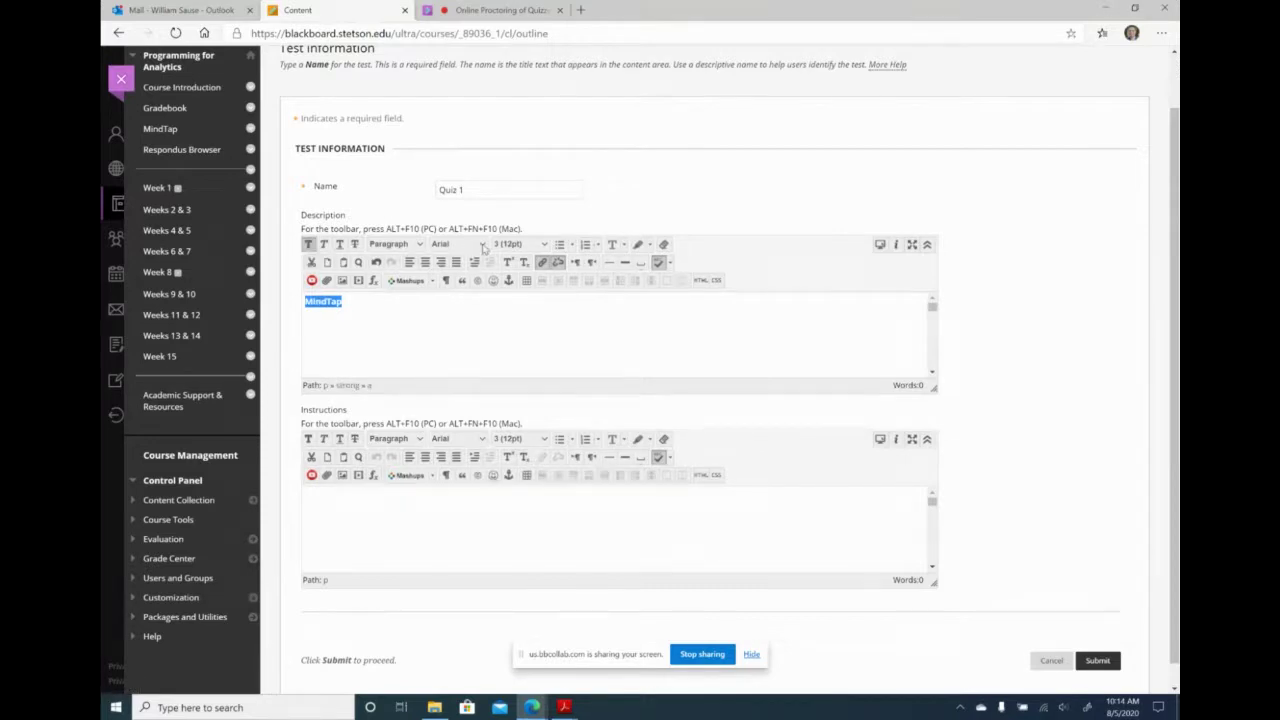
click(520, 245)
click(507, 368)
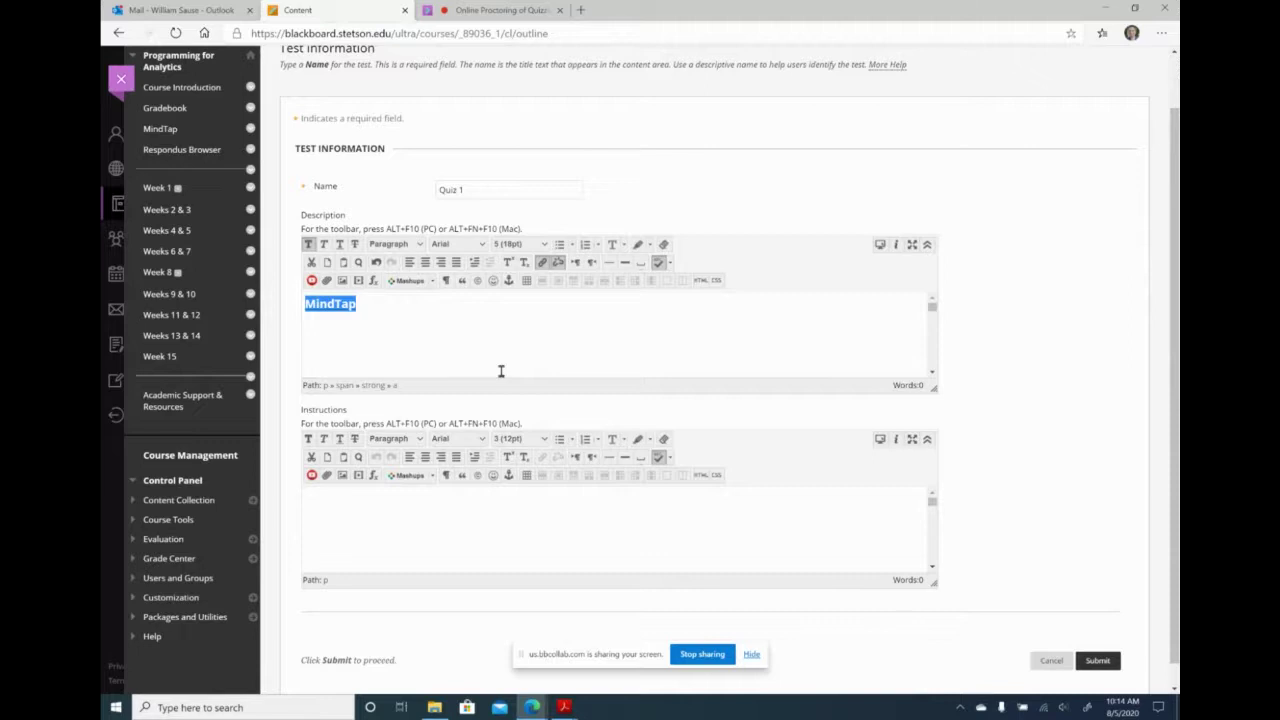
click(1096, 662)
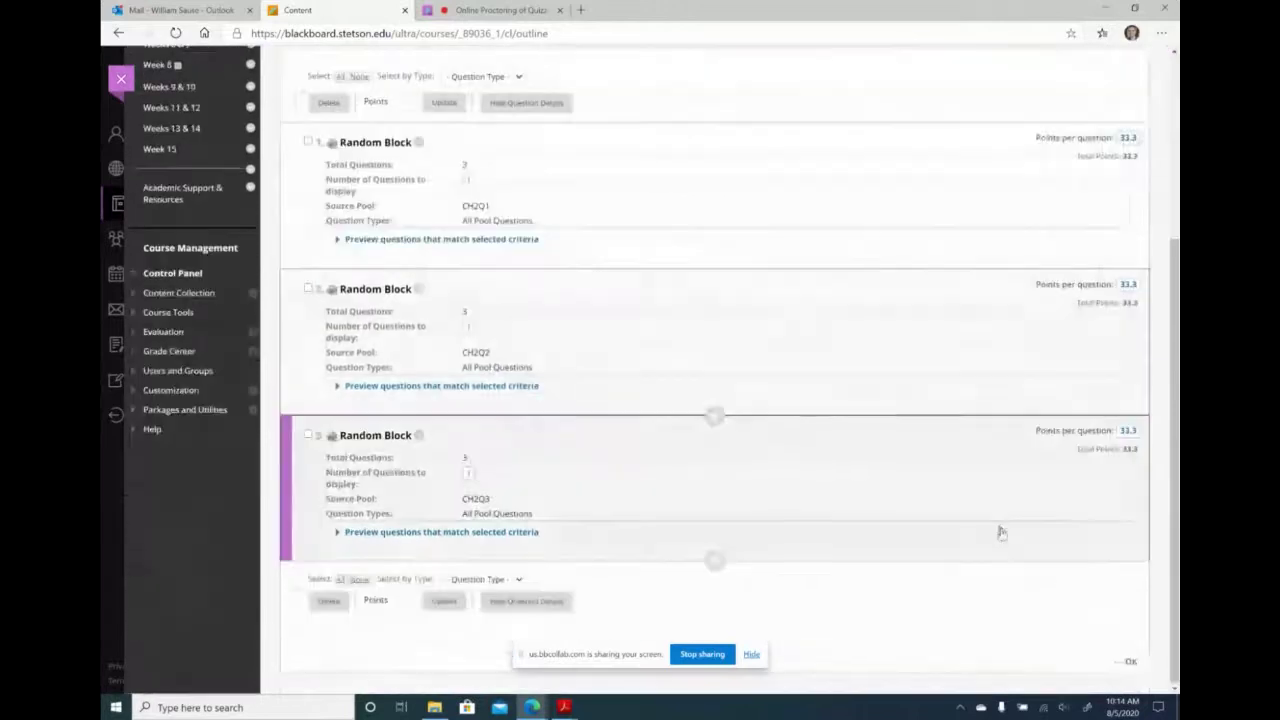
Leave the test canvas, open Quiz 1, and begin its preview.
click(1136, 662)
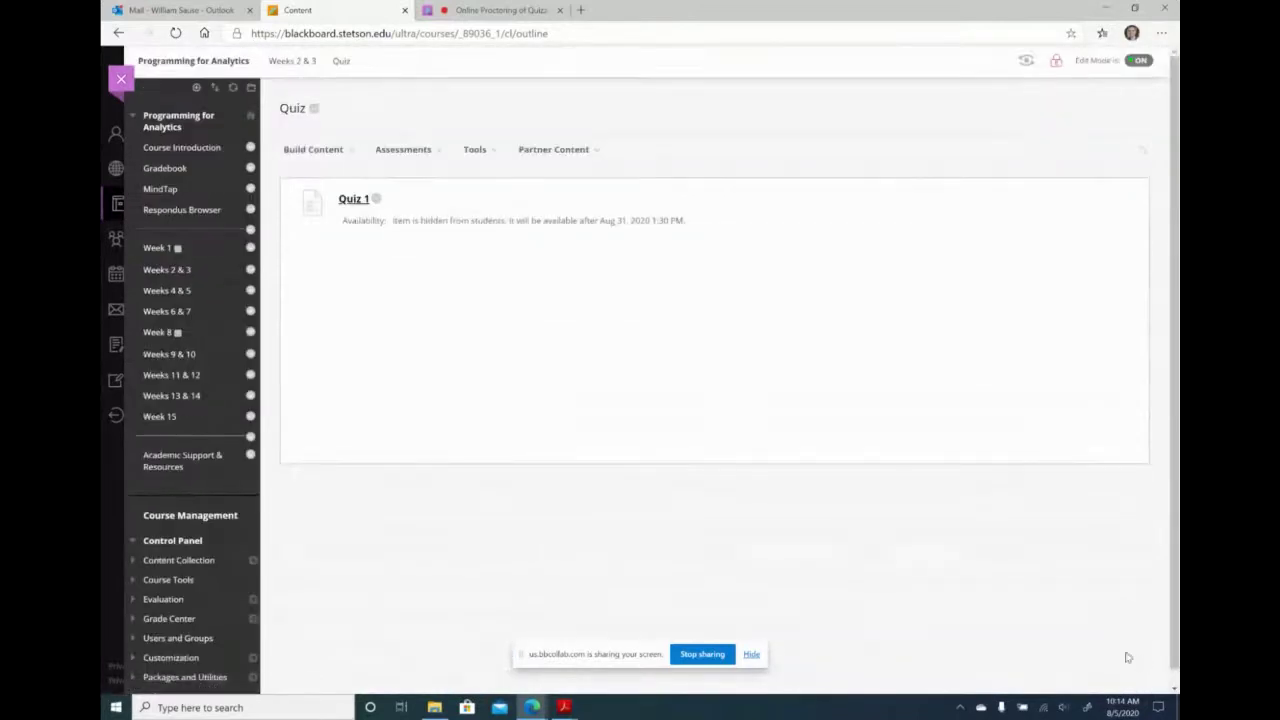
click(356, 200)
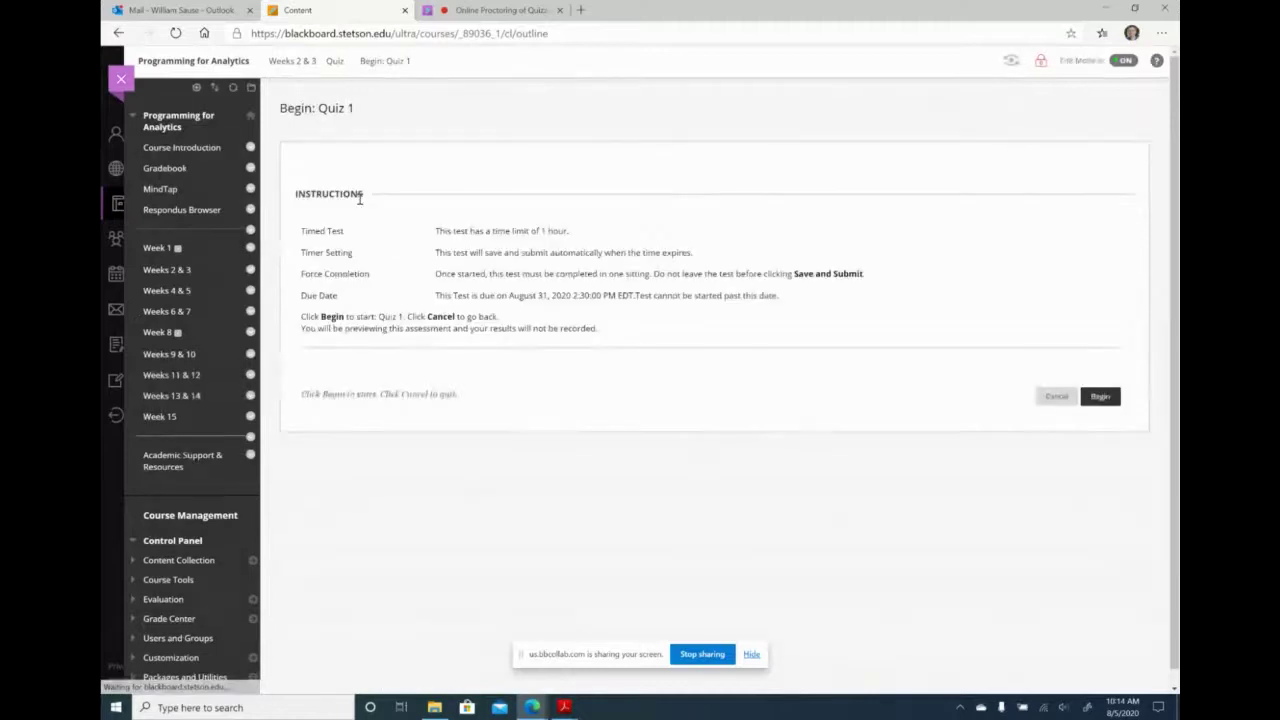
click(1099, 397)
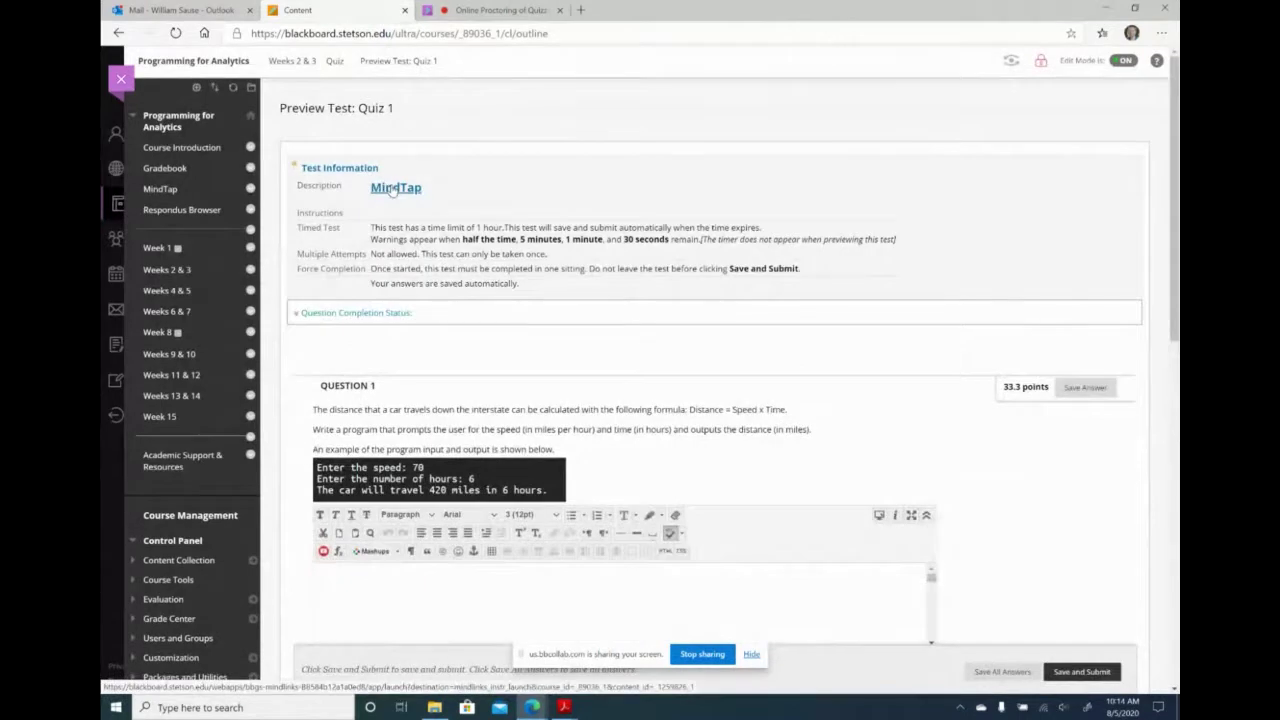
Follow the MindTap link under the Quiz 1 preview's Test Information.
scroll(655, 437, down, 8)
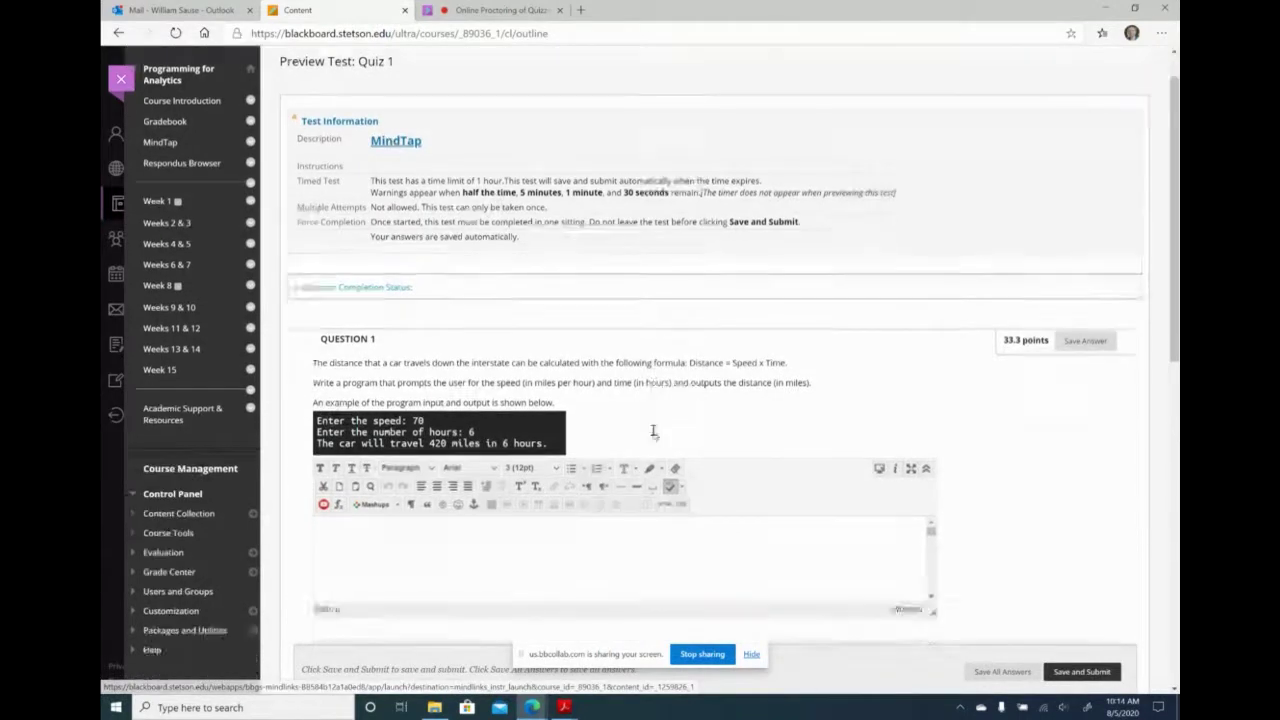
scroll(655, 437, up, 4)
scroll(655, 437, up, 4)
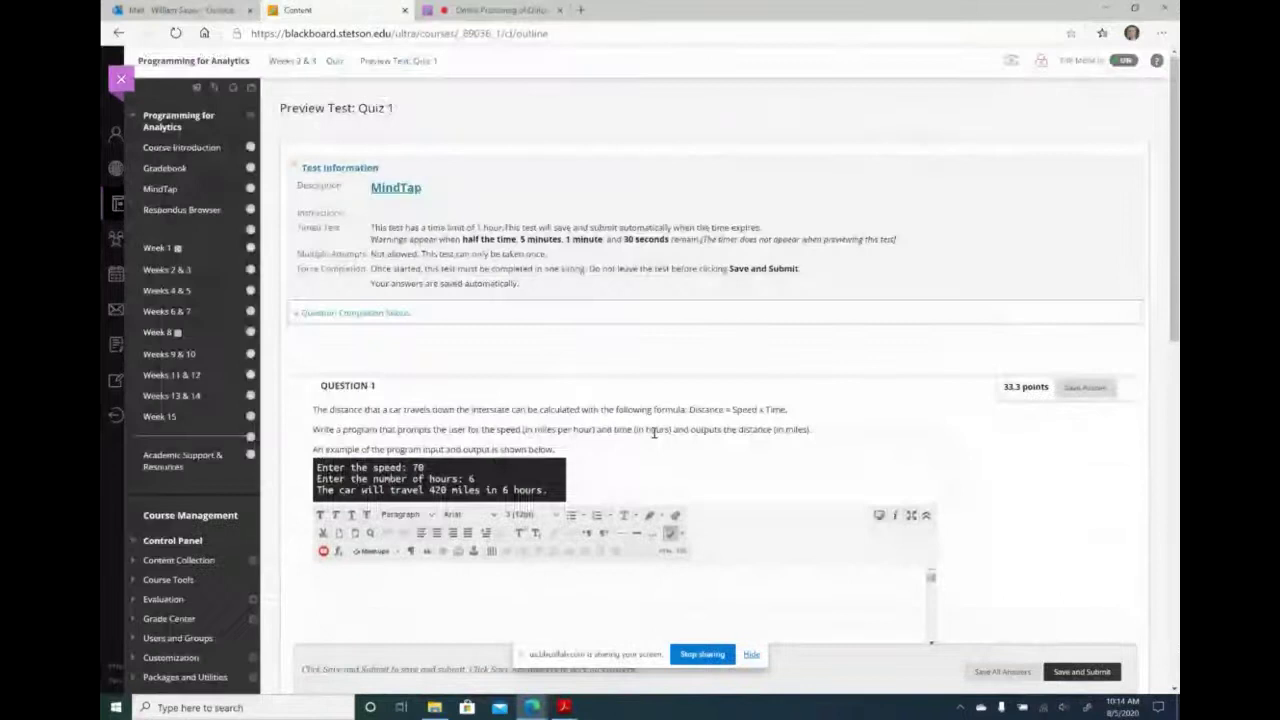
click(389, 191)
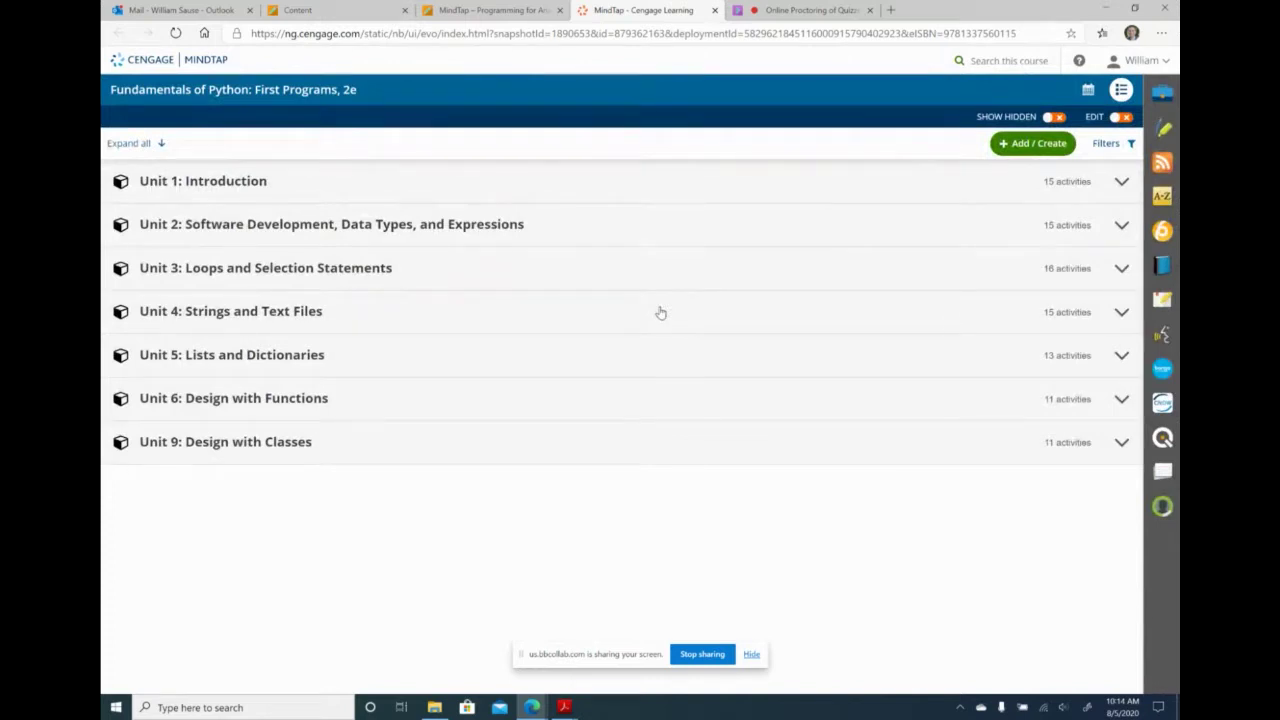
Open and then close MindTap's Full Book textbook reader.
click(1163, 266)
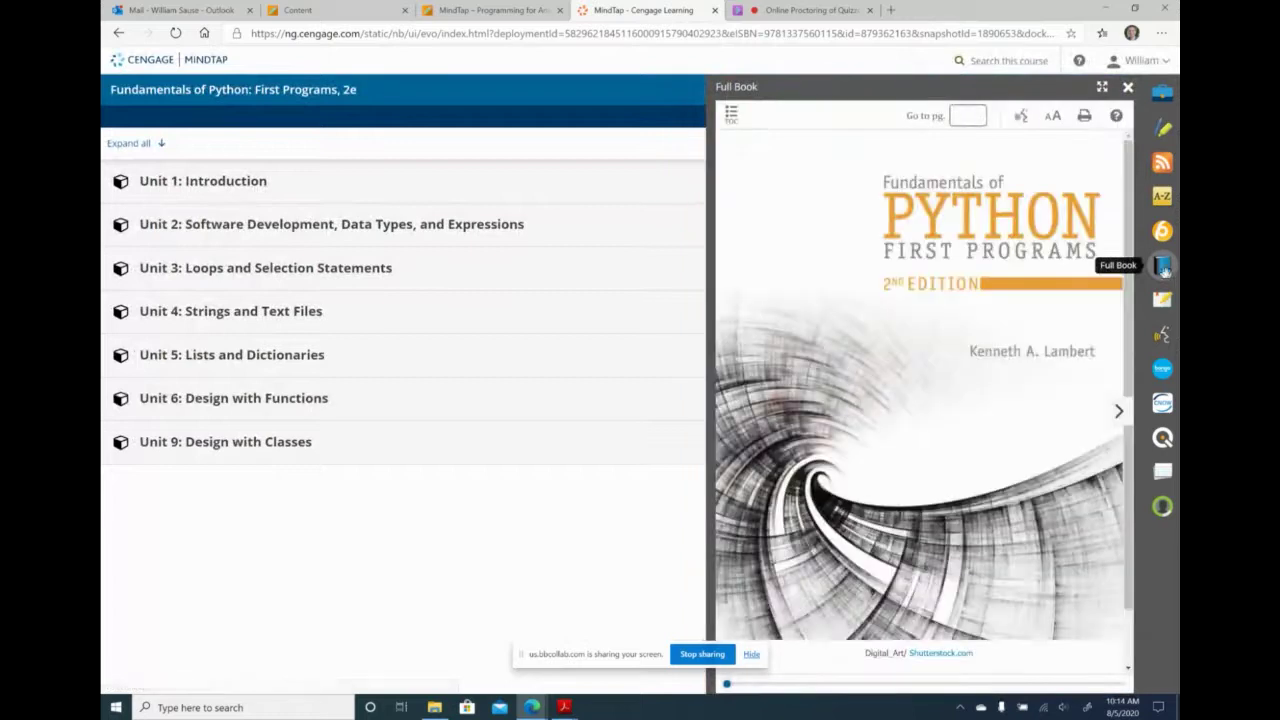
scroll(866, 328, down, 1)
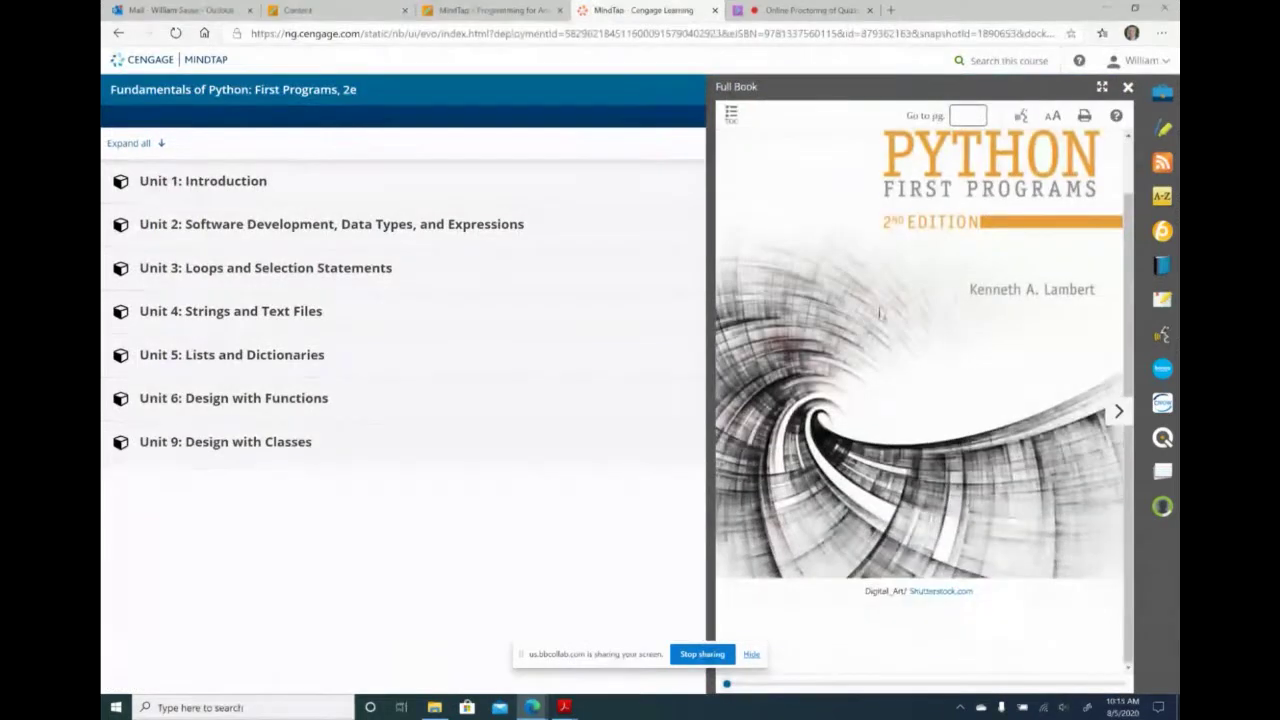
click(1127, 87)
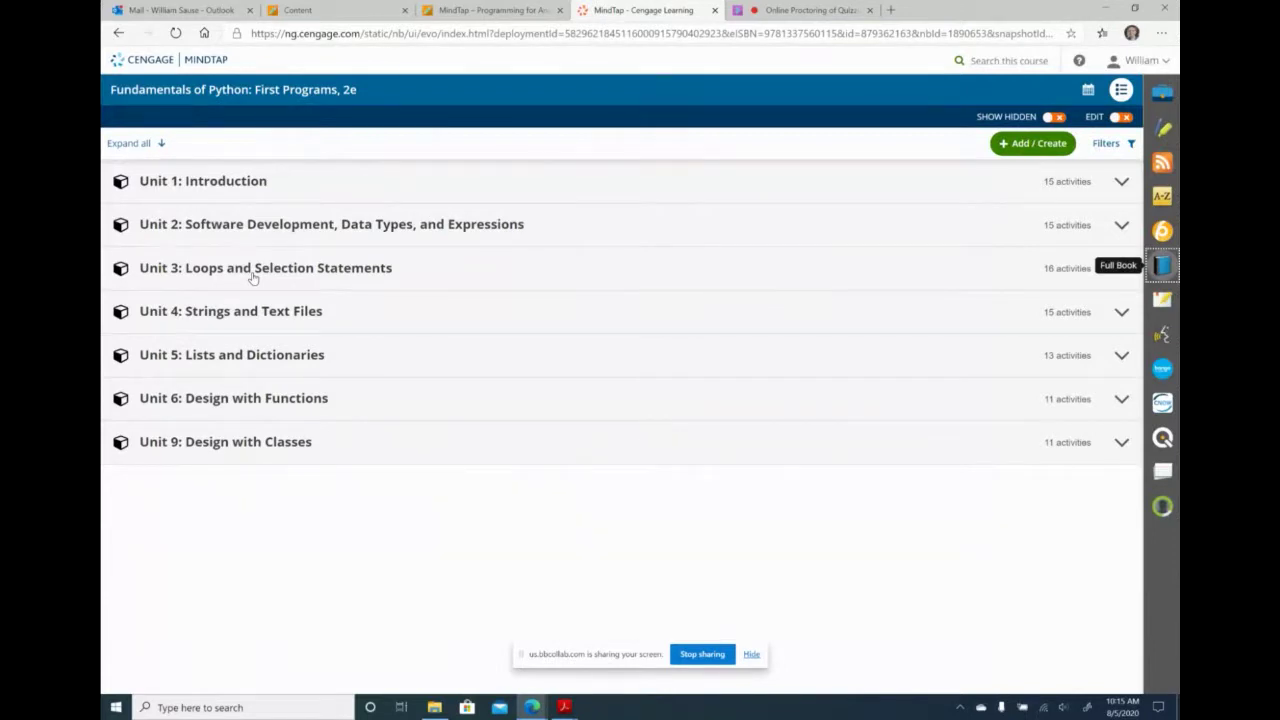
Expand Unit 2 and its Read folder, then go back to the Quiz 1 preview.
click(245, 224)
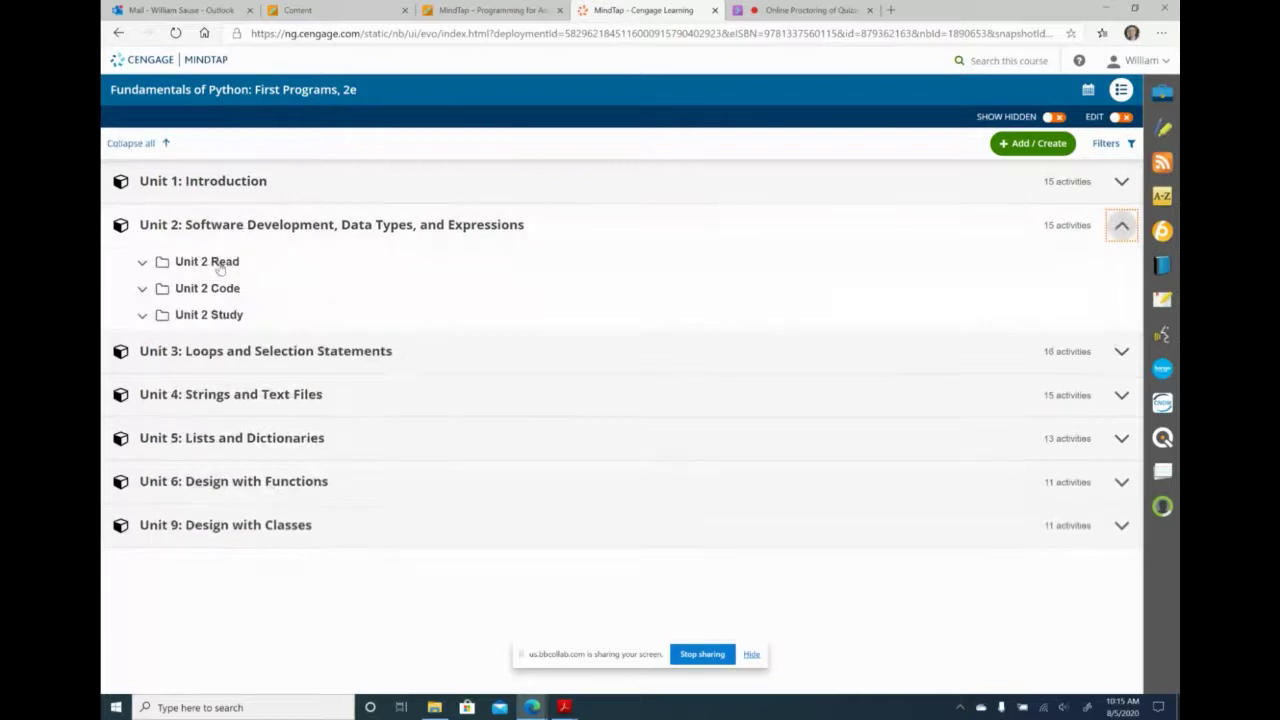
click(219, 266)
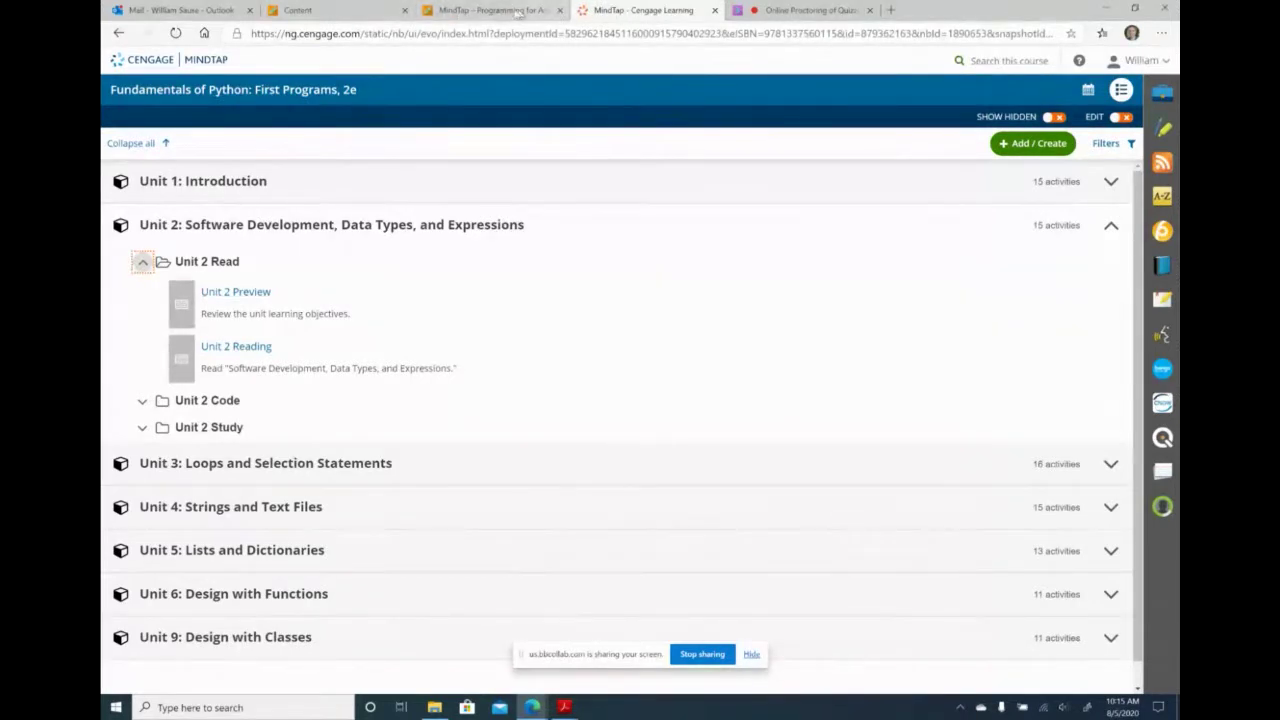
click(360, 9)
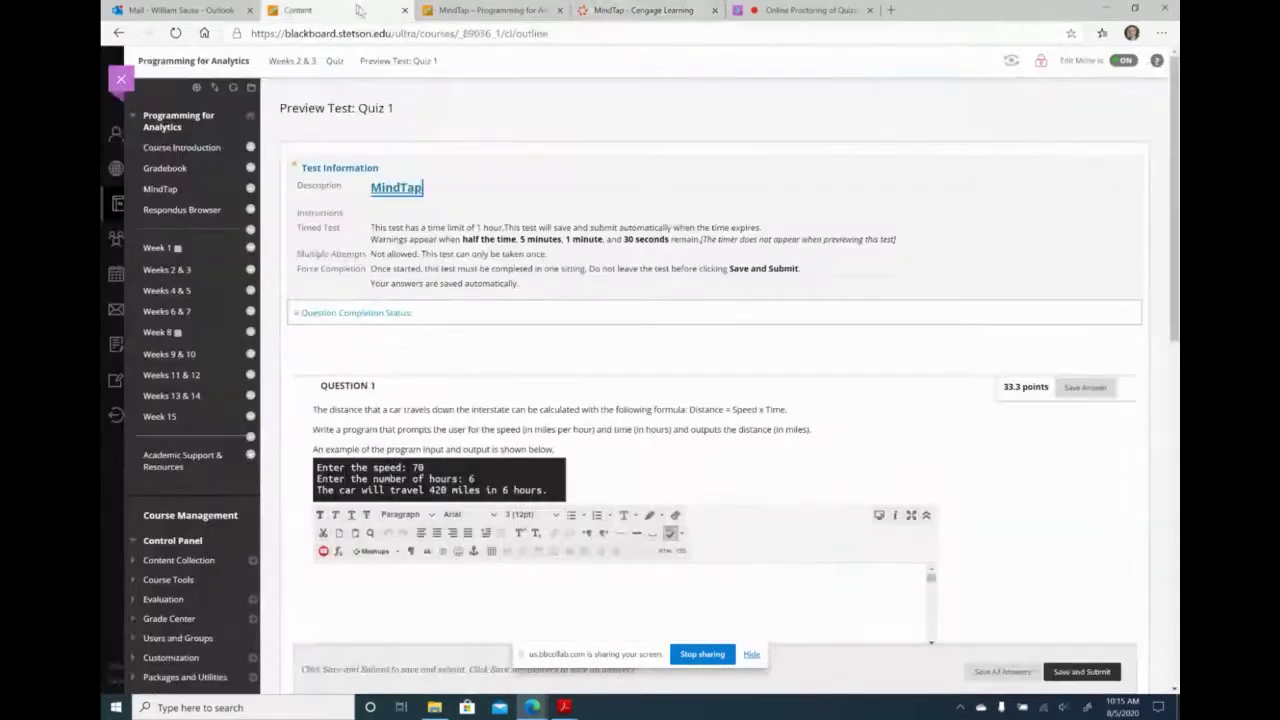
Open the BSAN 300 Fall 2020 MindTap course and close the extra MindTap Programming tab.
click(497, 9)
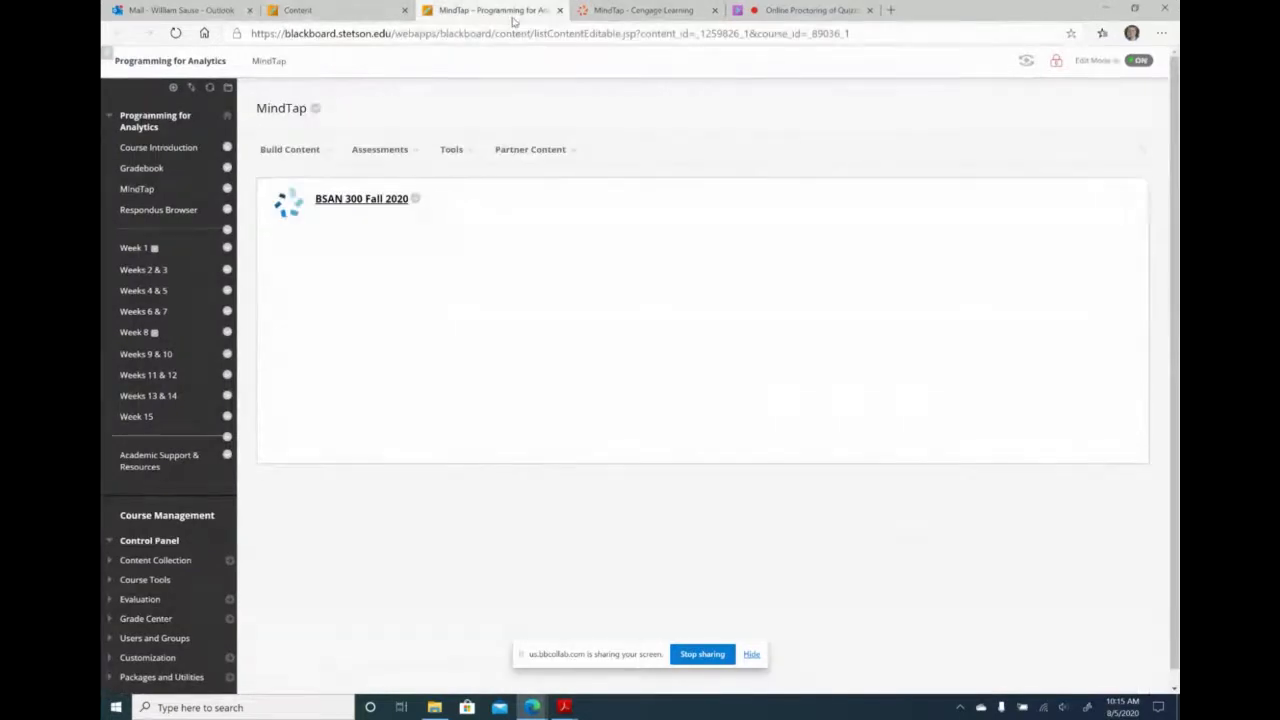
click(363, 203)
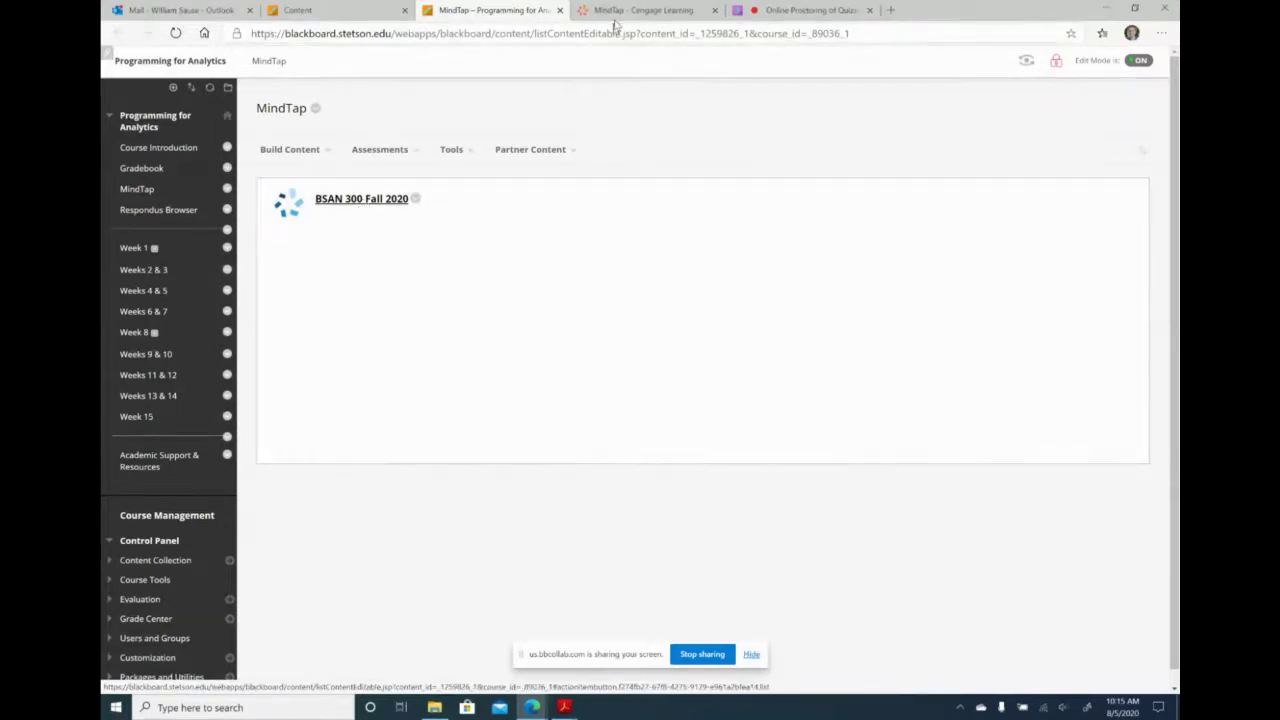
click(560, 10)
Close the remaining MindTap tab and save and submit the Quiz 1 preview.
click(345, 10)
click(462, 10)
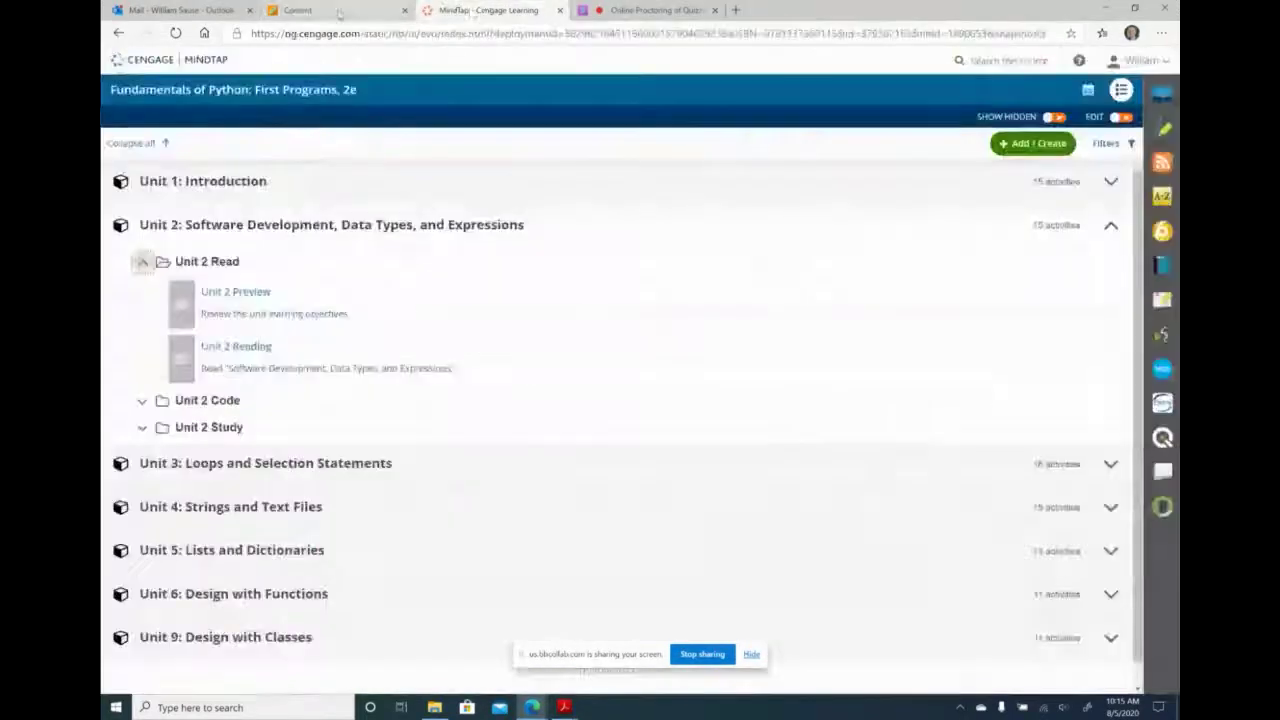
click(345, 10)
click(462, 10)
click(365, 10)
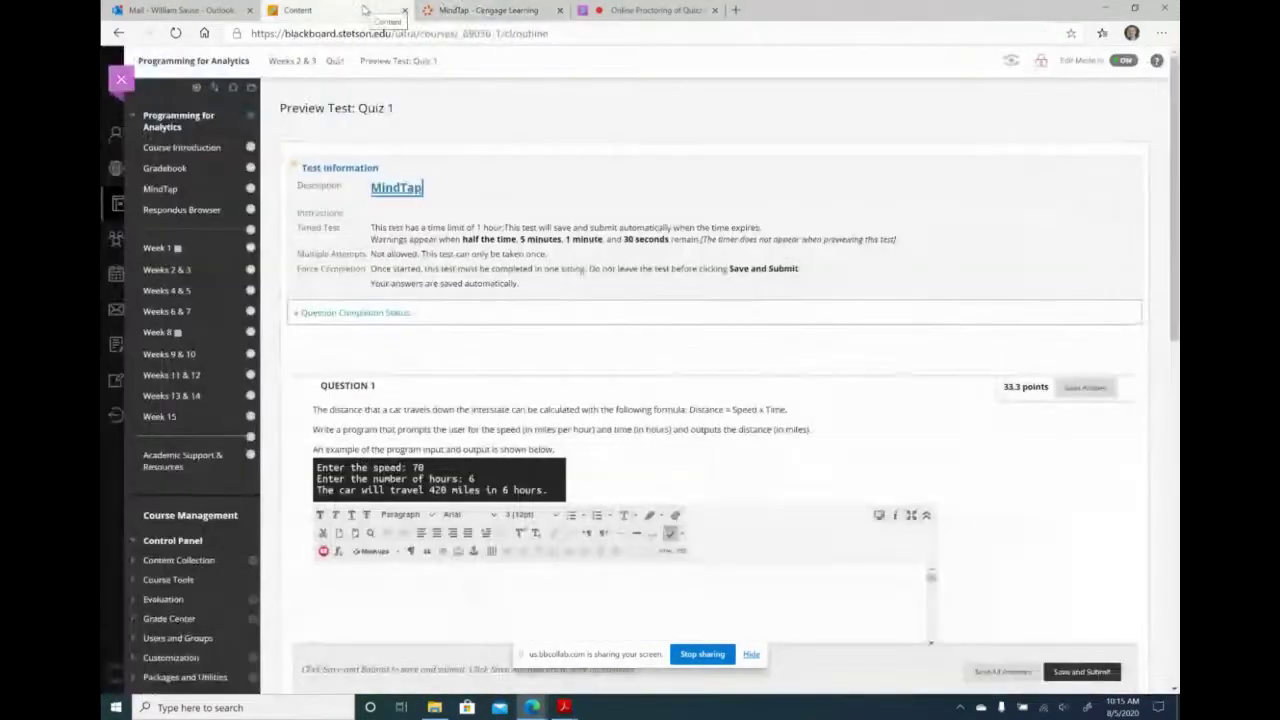
click(440, 10)
click(397, 17)
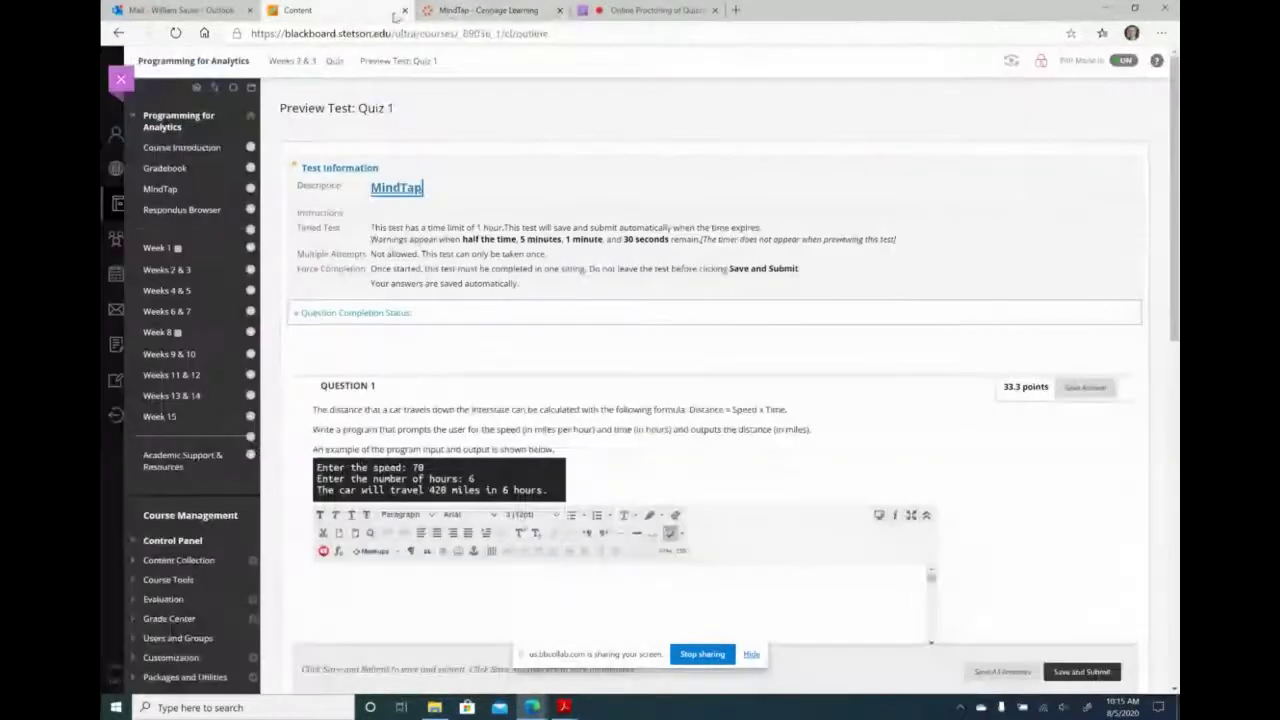
click(560, 11)
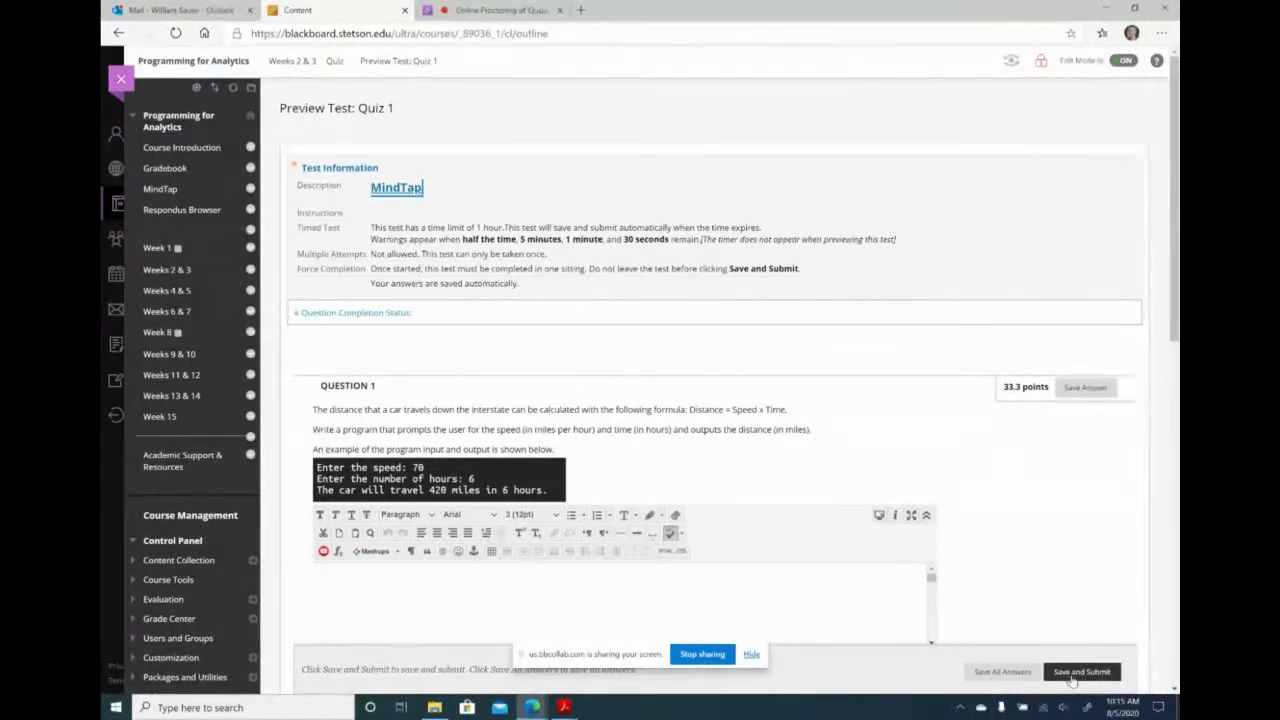
click(1088, 671)
Confirm the preview submission, return to the quiz folder, and leave Quiz 1's test options unchanged.
click(702, 122)
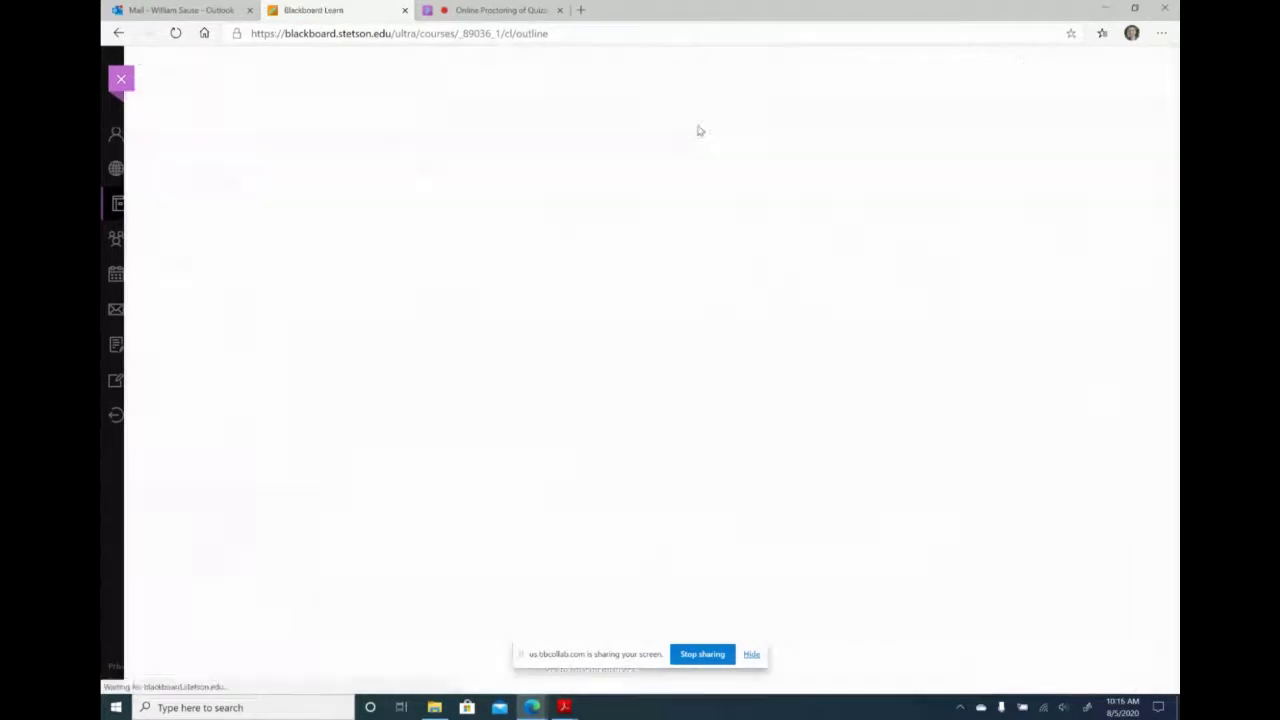
click(1127, 452)
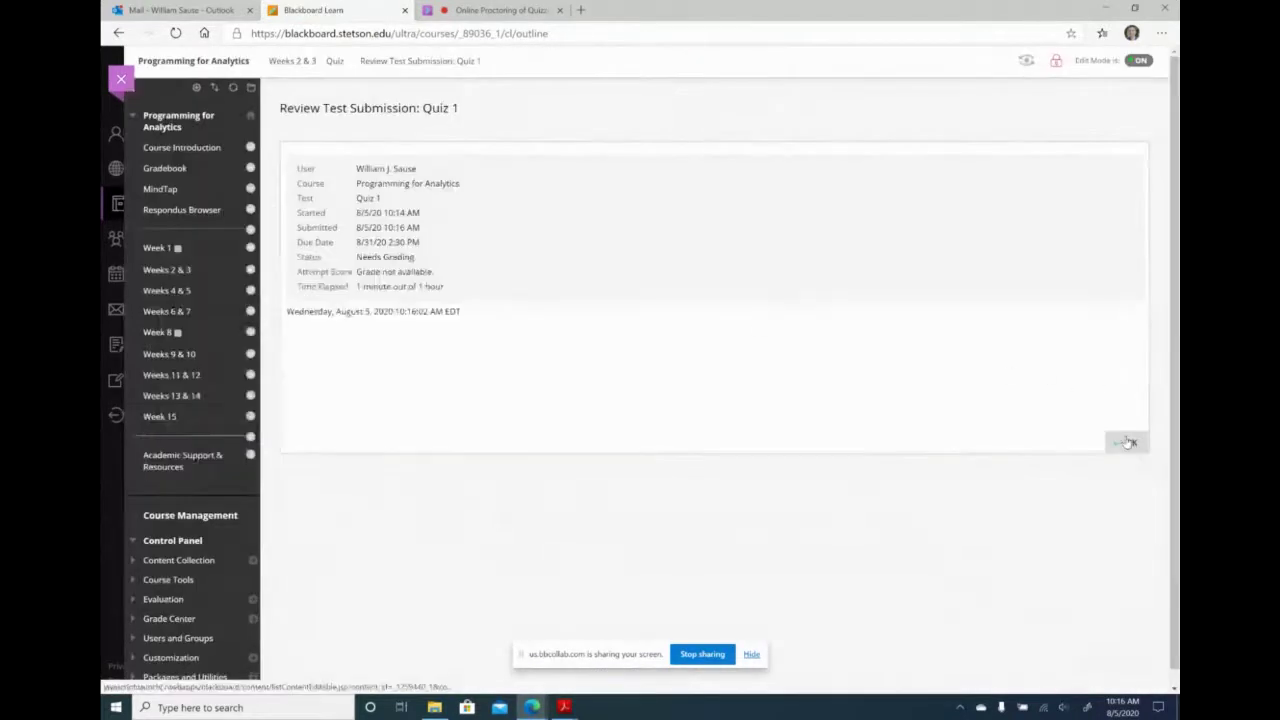
click(1127, 453)
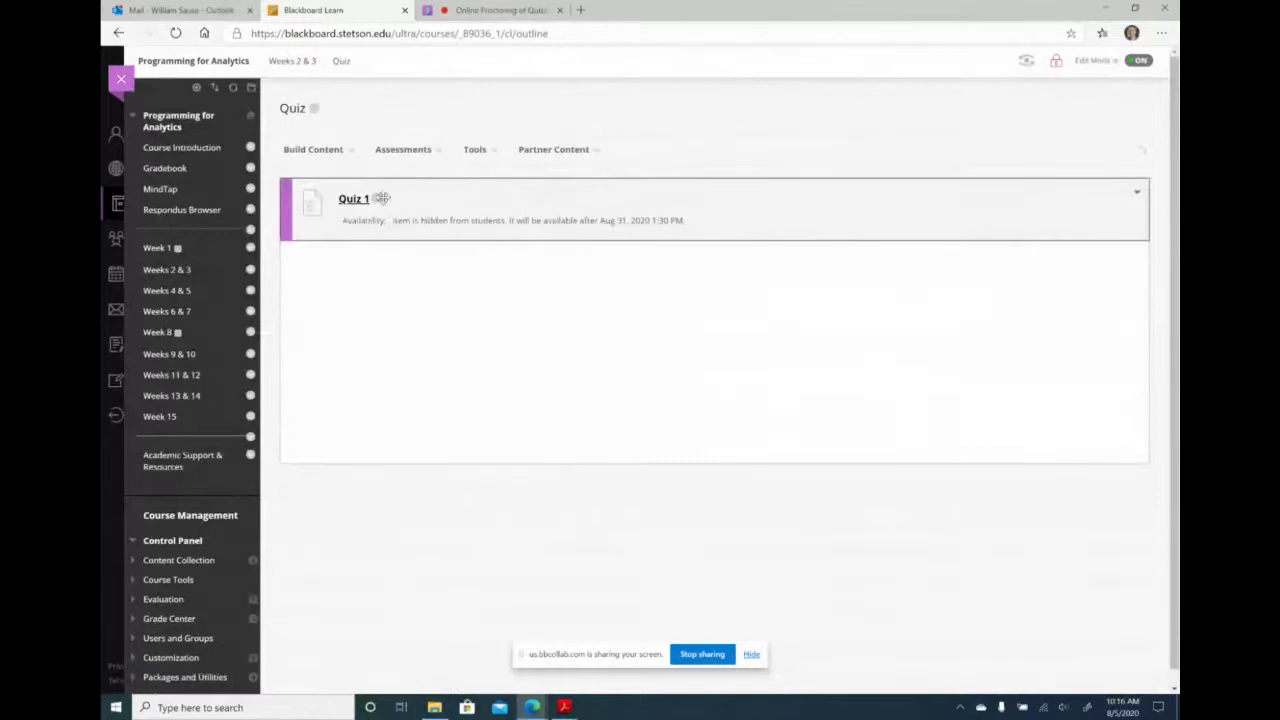
click(375, 199)
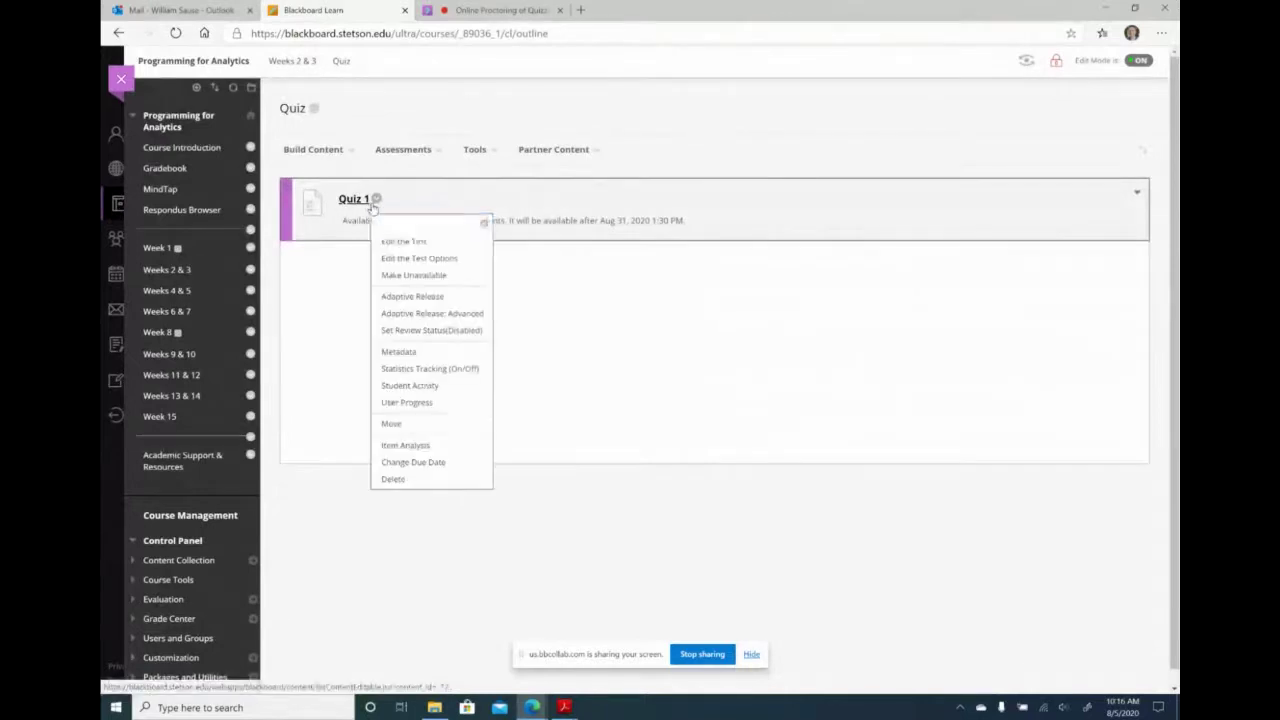
click(419, 258)
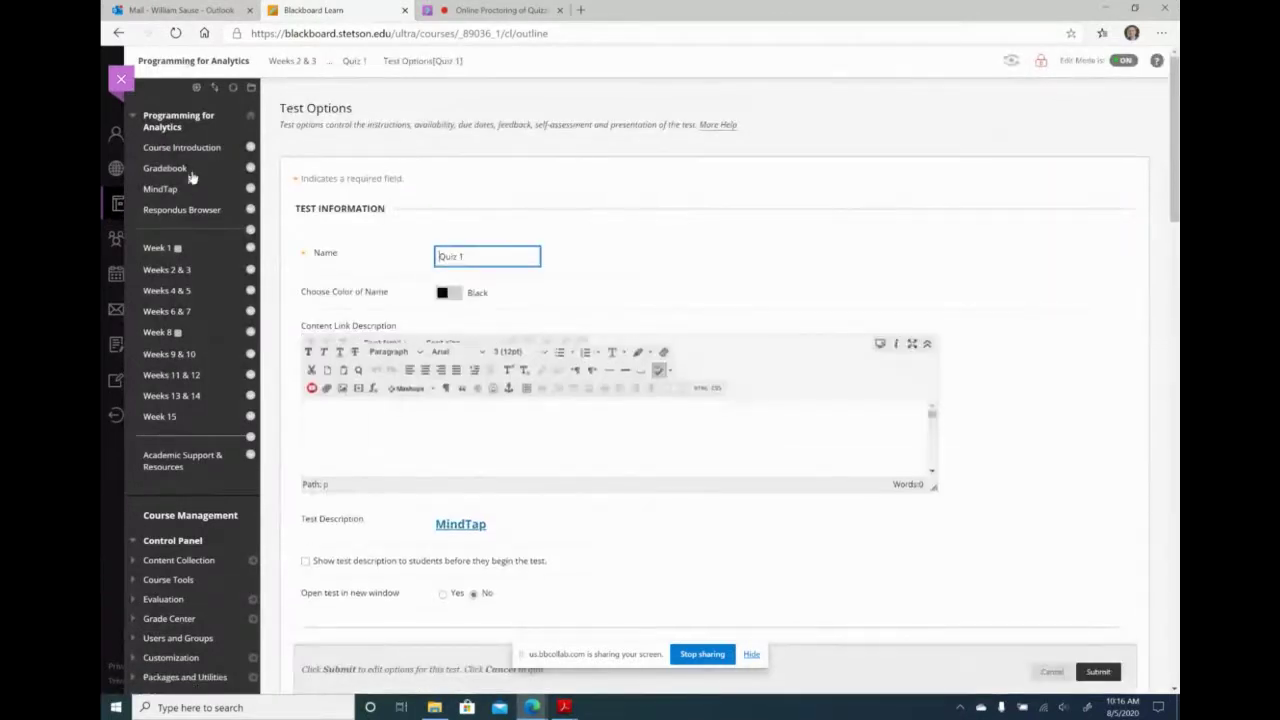
click(1050, 672)
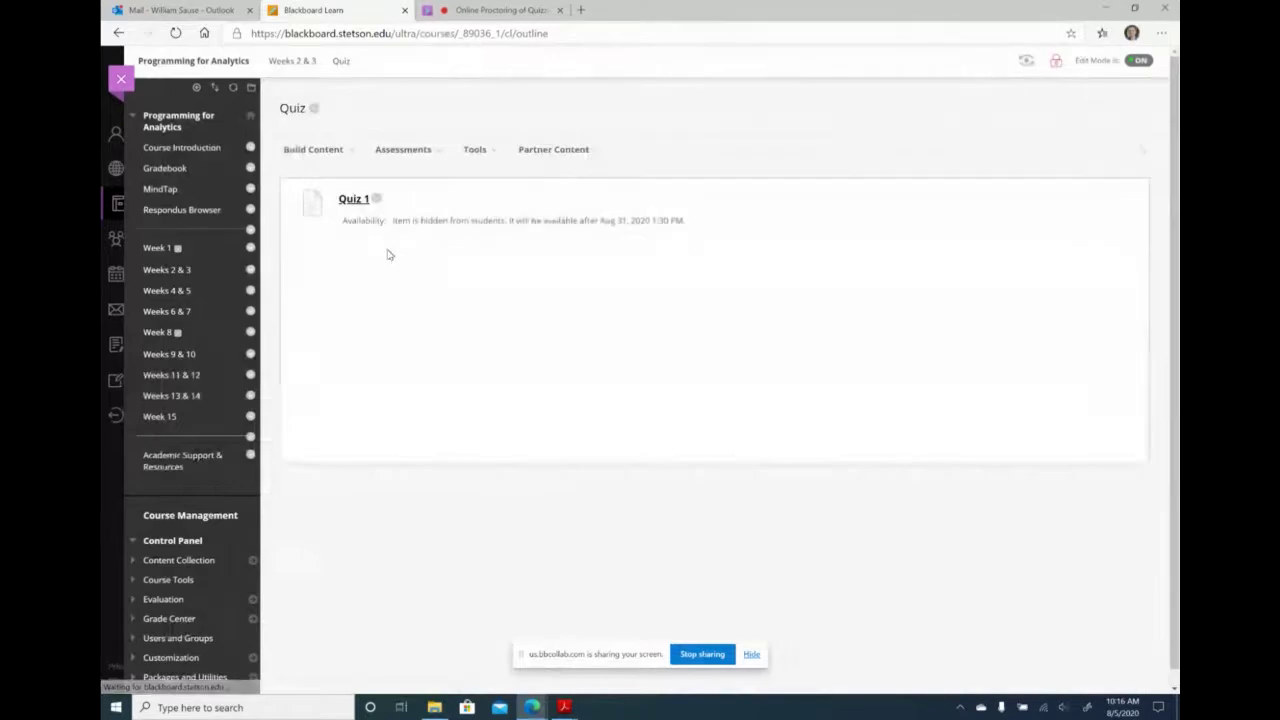
Open Quiz 1's test information form for editing, then minimize Edge and the PDF reader.
click(390, 199)
click(389, 241)
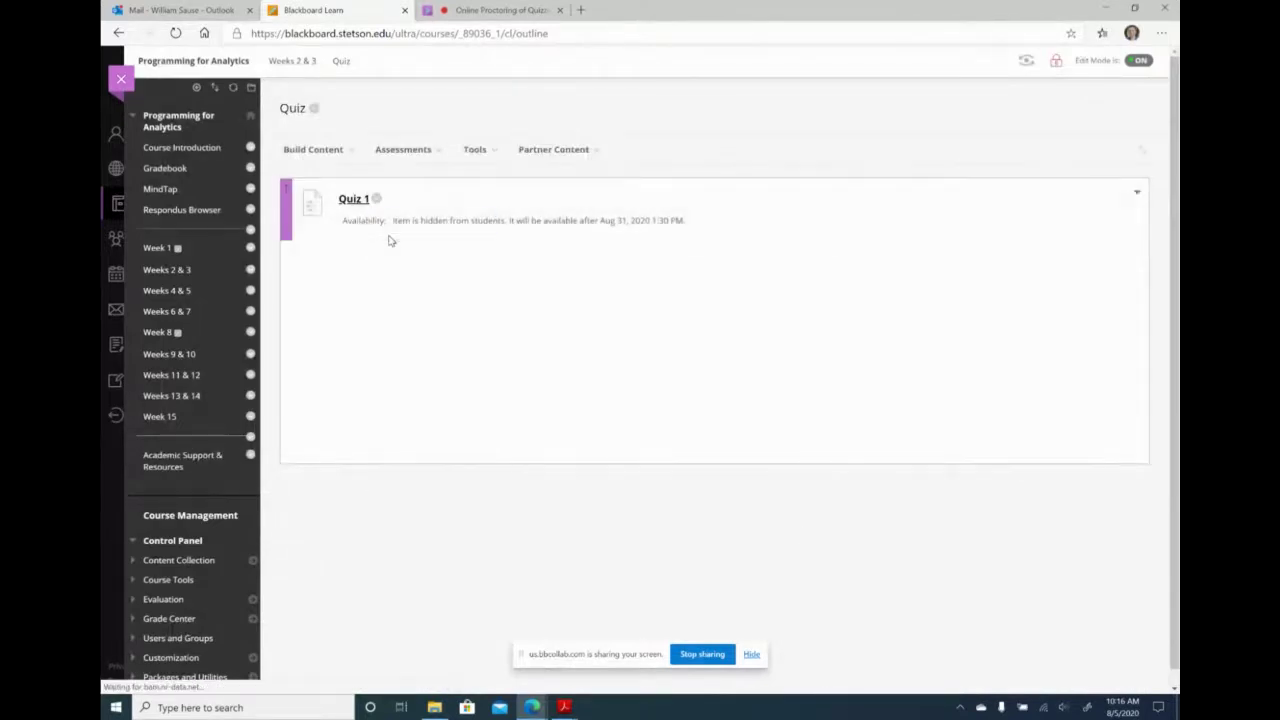
click(396, 108)
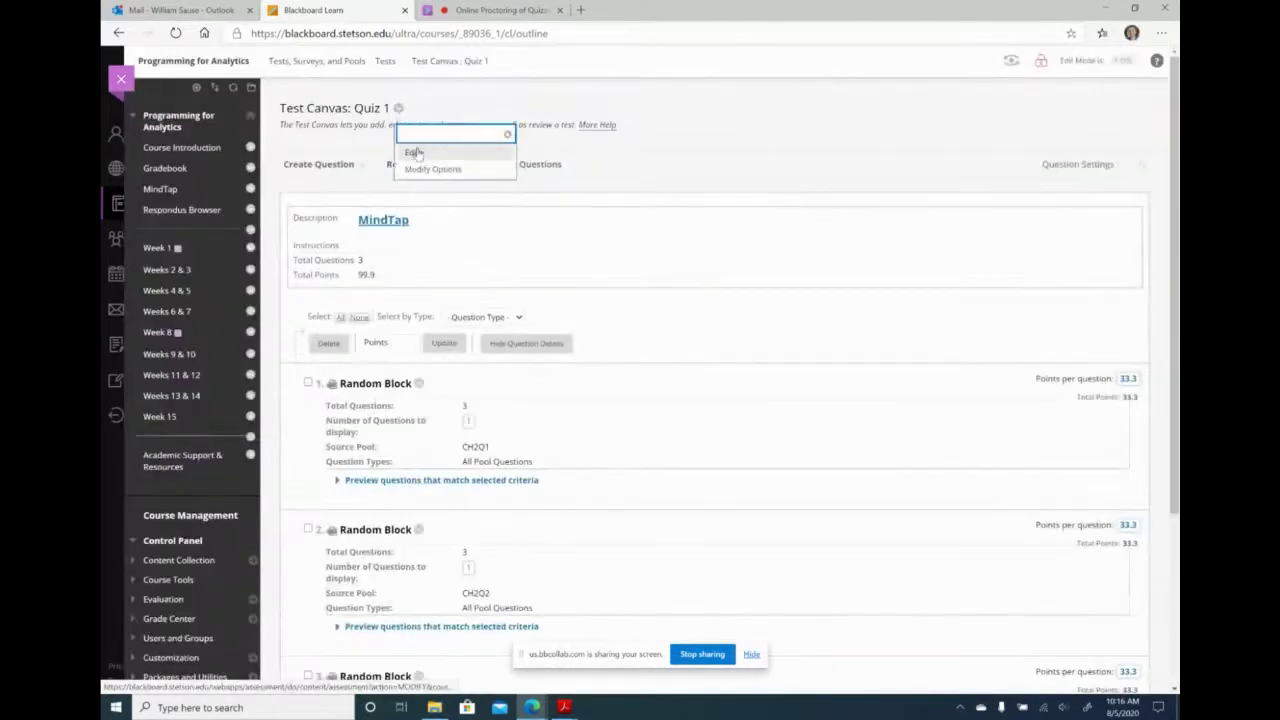
click(419, 155)
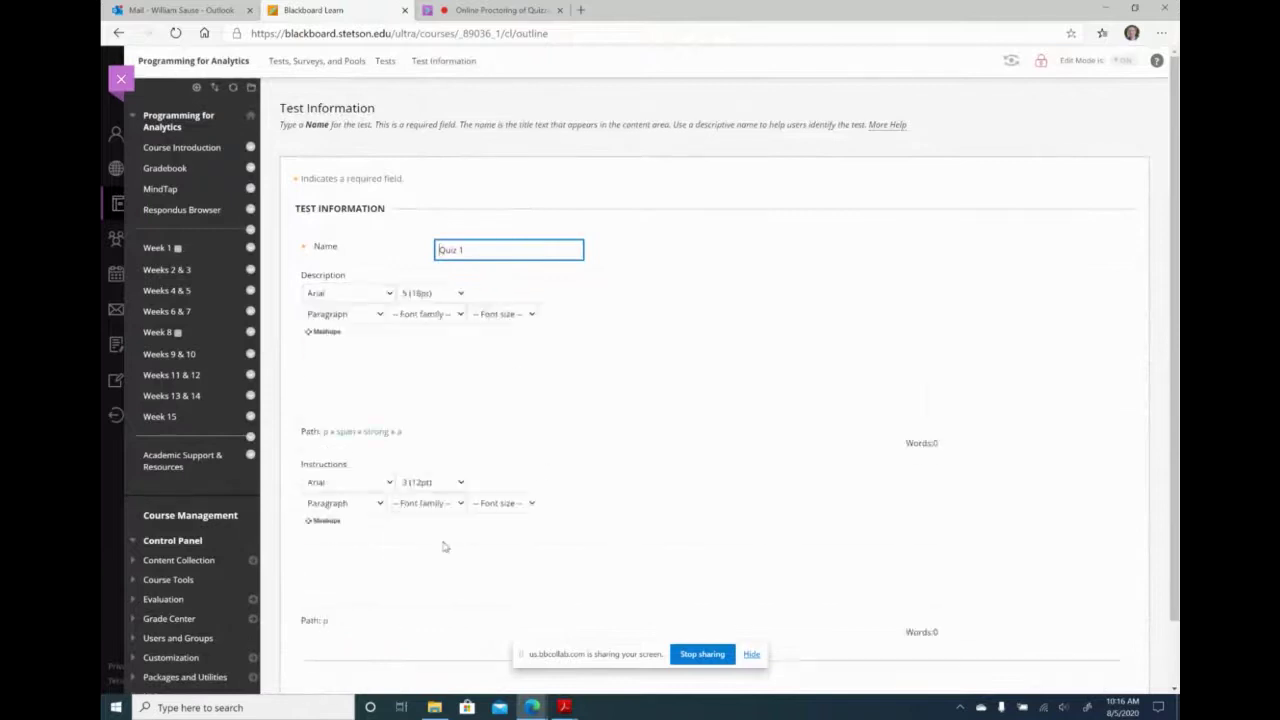
scroll(499, 553, down, 1)
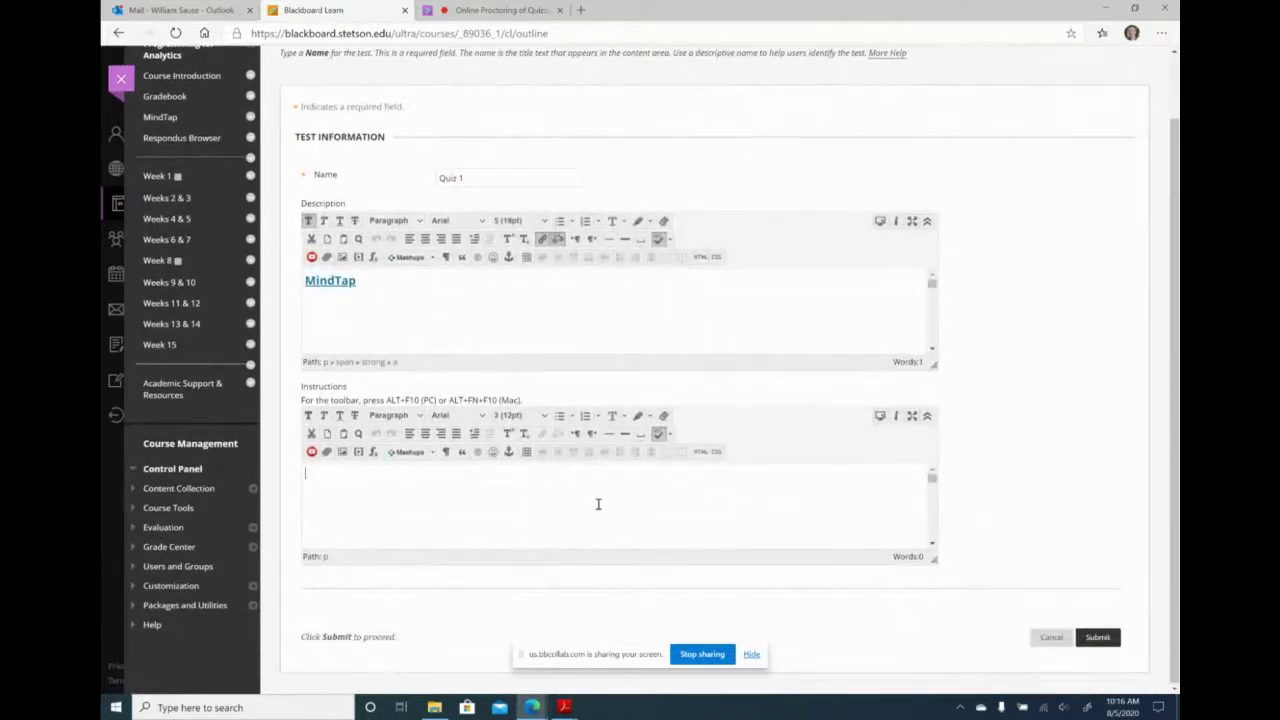
click(1103, 7)
click(1103, 7)
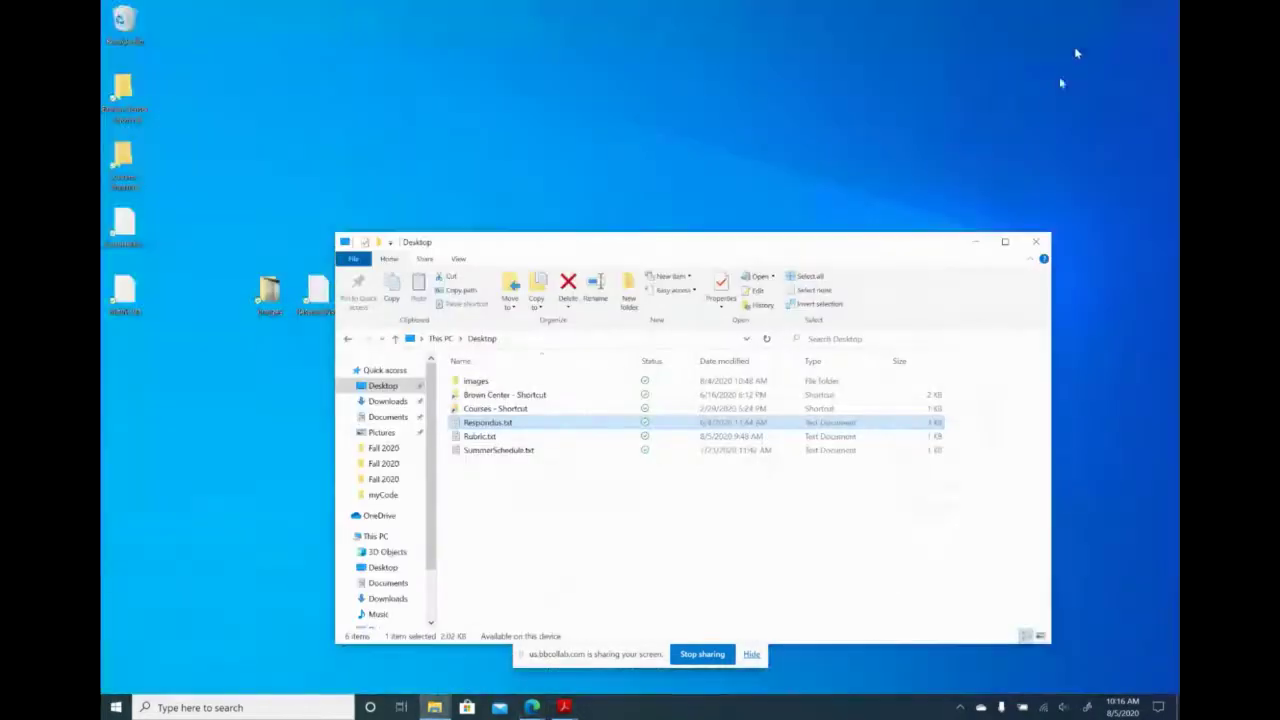
Open Rubric.txt from the desktop in Notepad and copy its grading scale text.
click(977, 243)
double_click(126, 300)
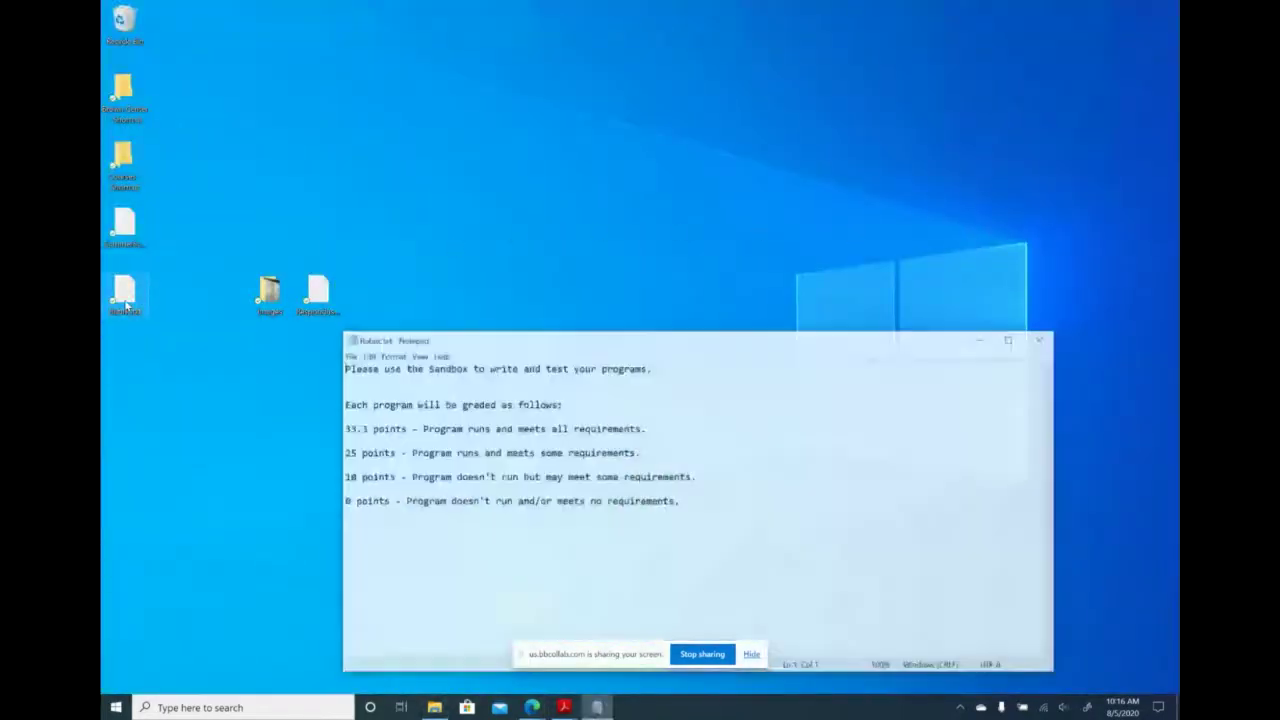
drag(351, 373, 708, 505)
key(ctrl+c)
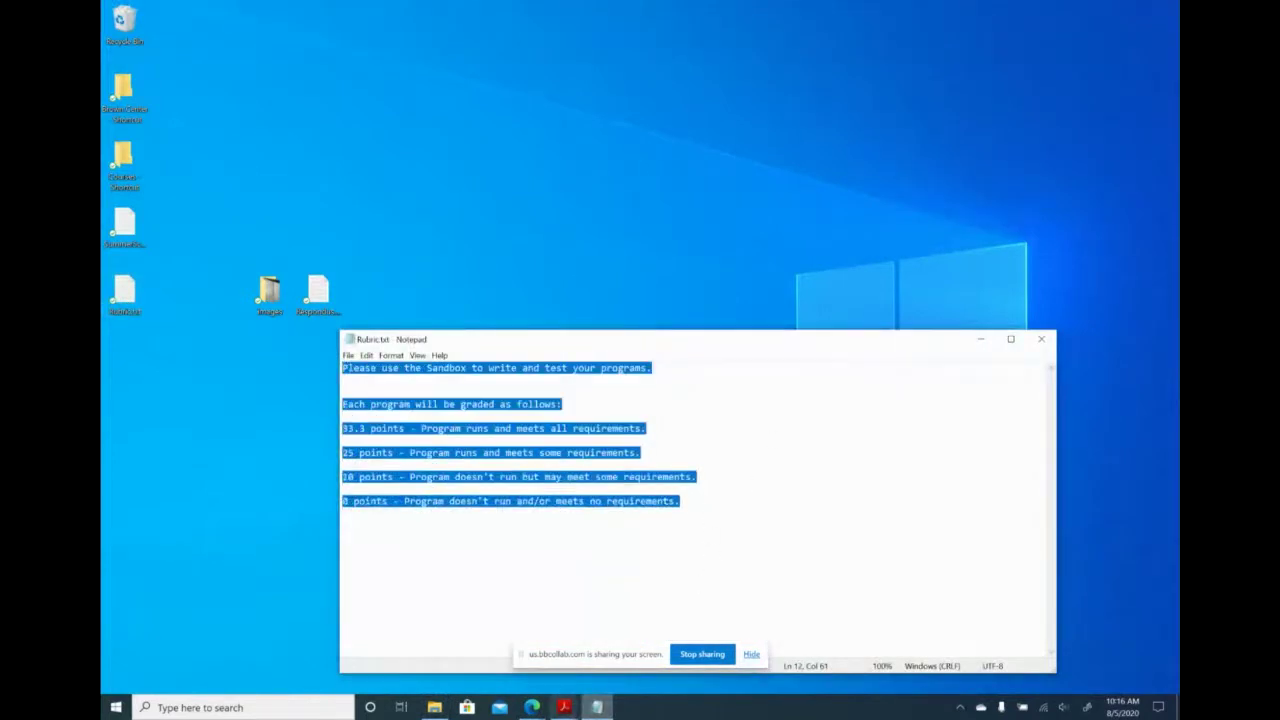
click(530, 706)
click(460, 650)
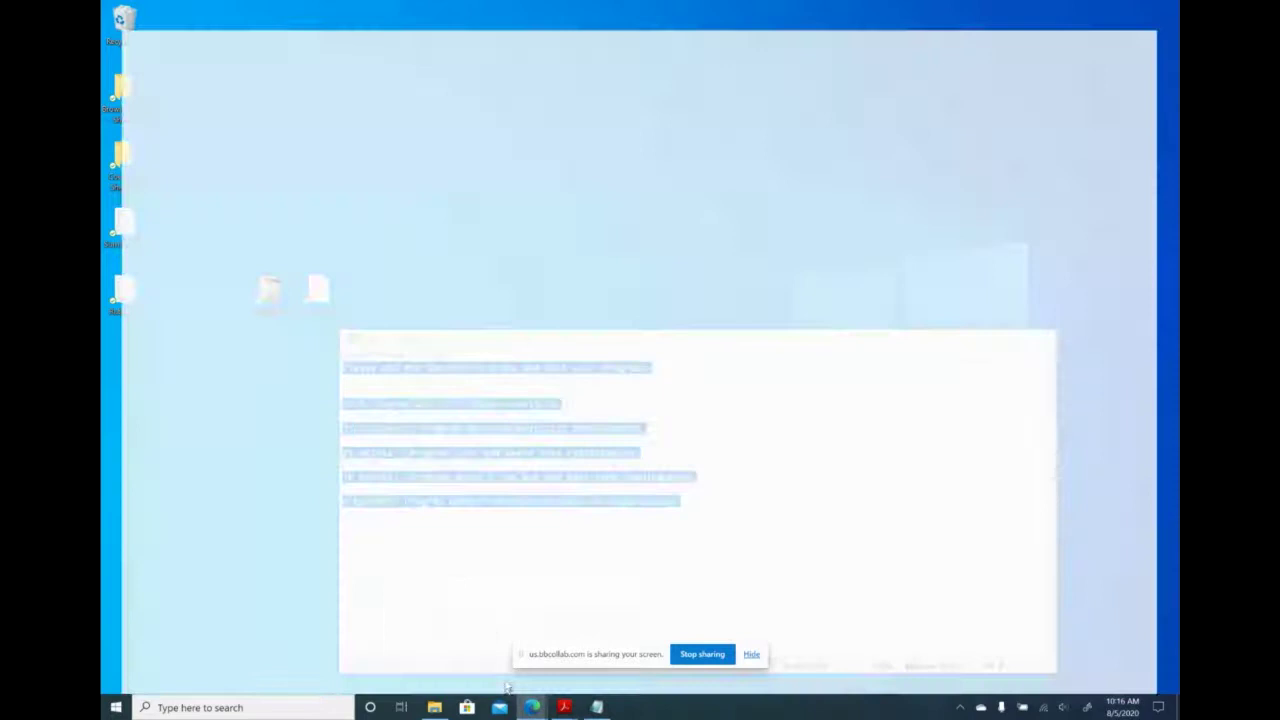
Paste the rubric into Quiz 1's Instructions with a blank line after 'graded as follows:'.
click(400, 497)
key(ctrl+v)
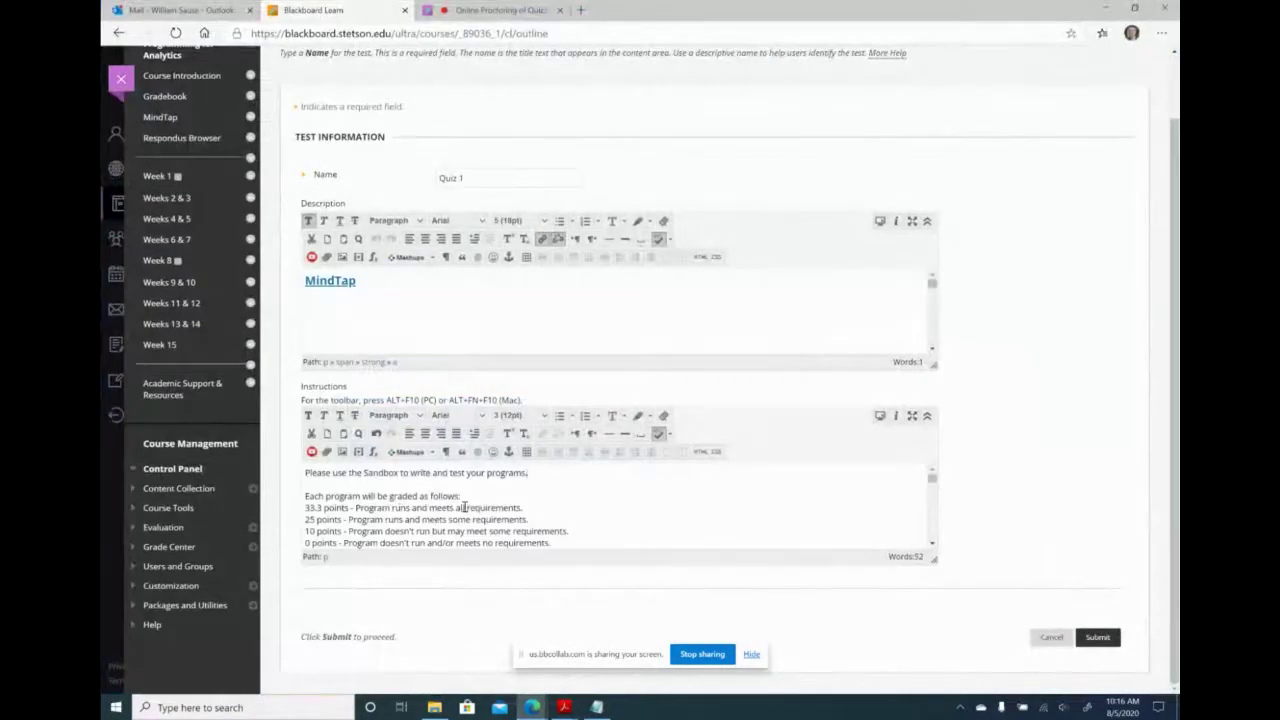
key(Return)
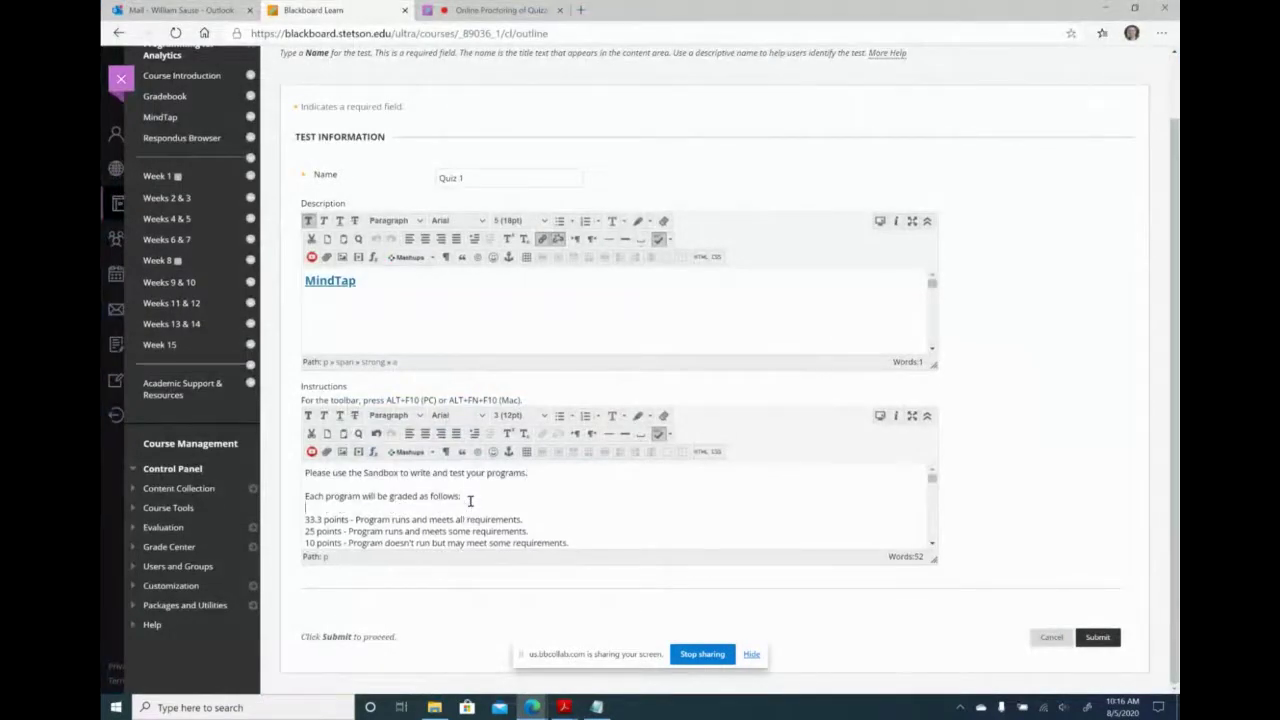
drag(305, 474, 529, 475)
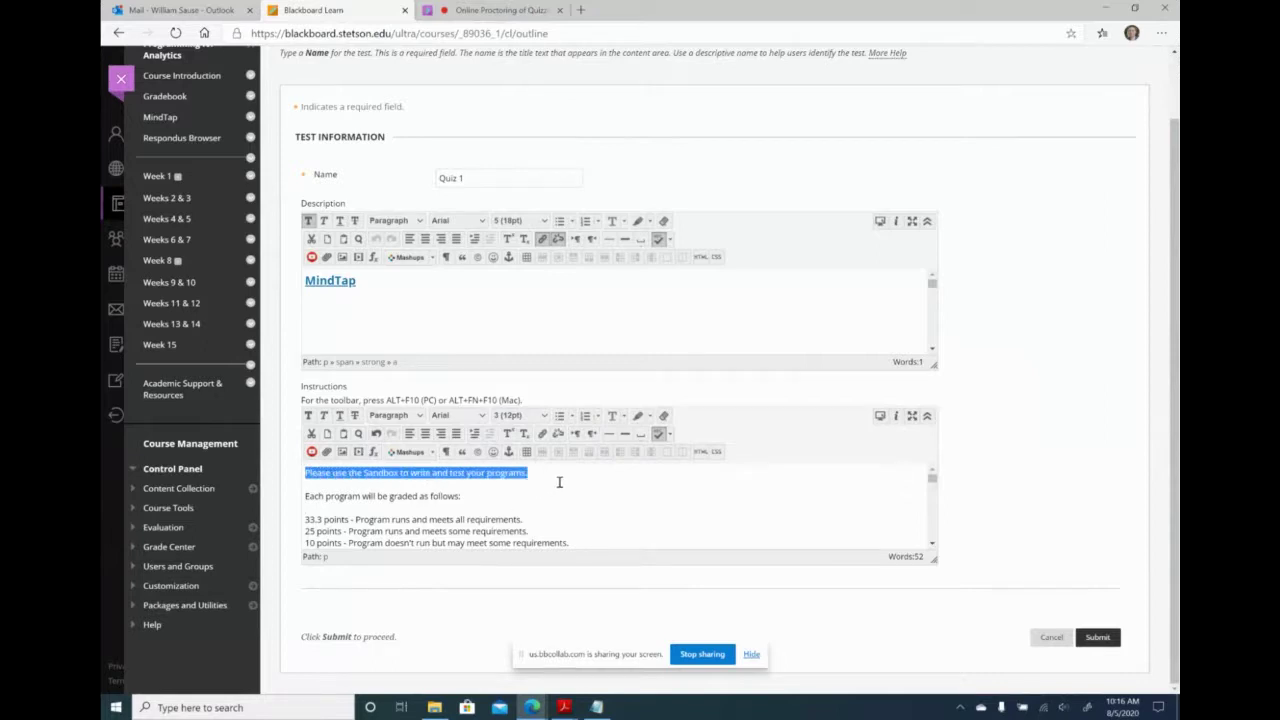
click(560, 474)
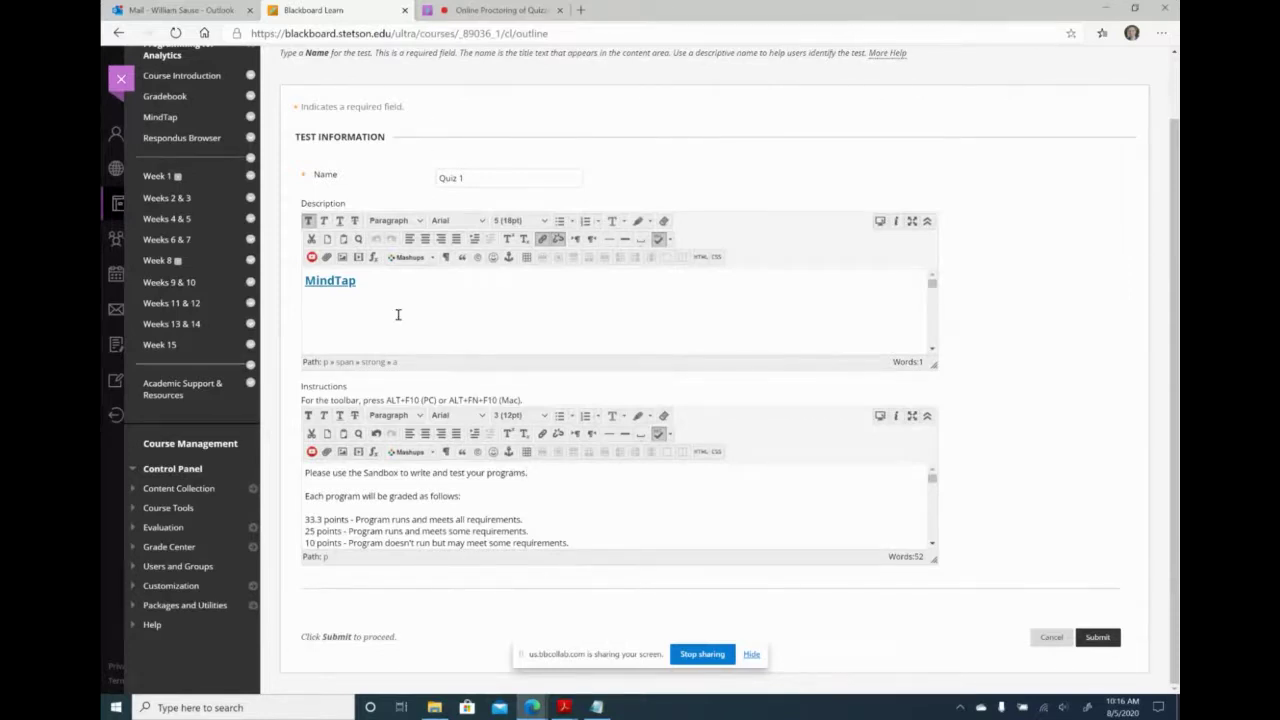
Create a new Python repl on repl.it in a new tab and select its web address.
click(582, 10)
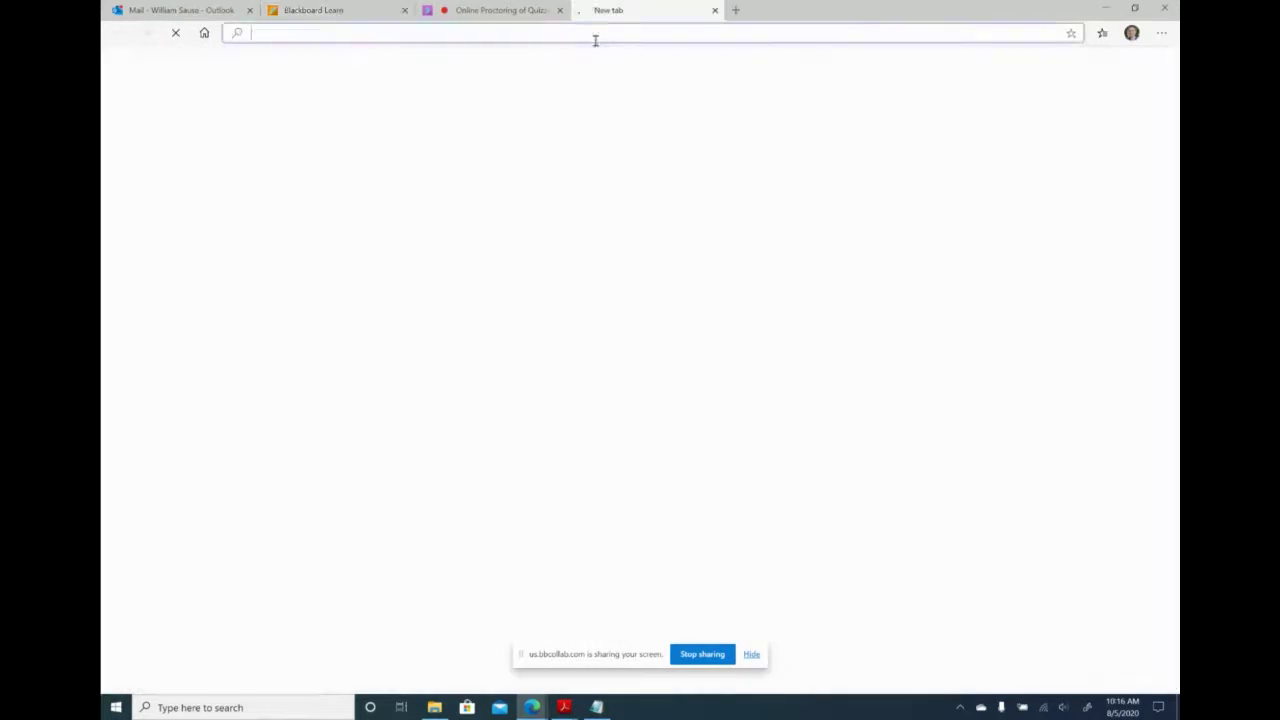
text(repl.it)
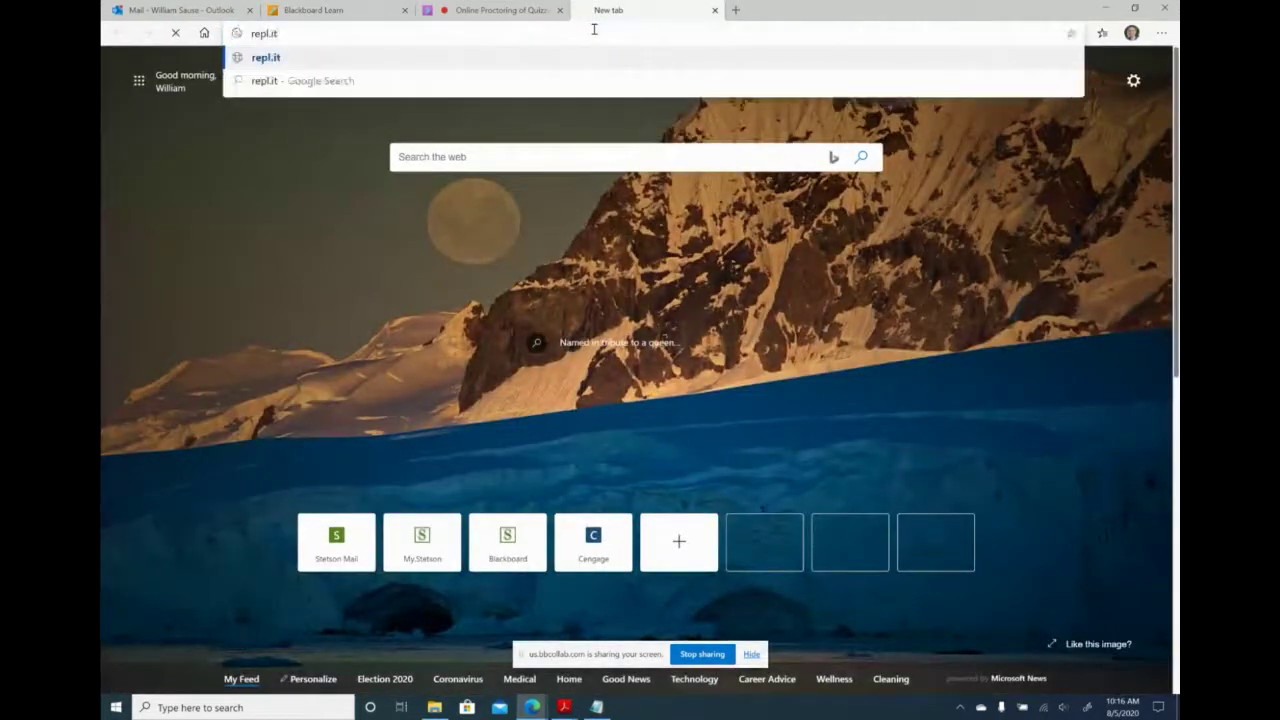
key(Return)
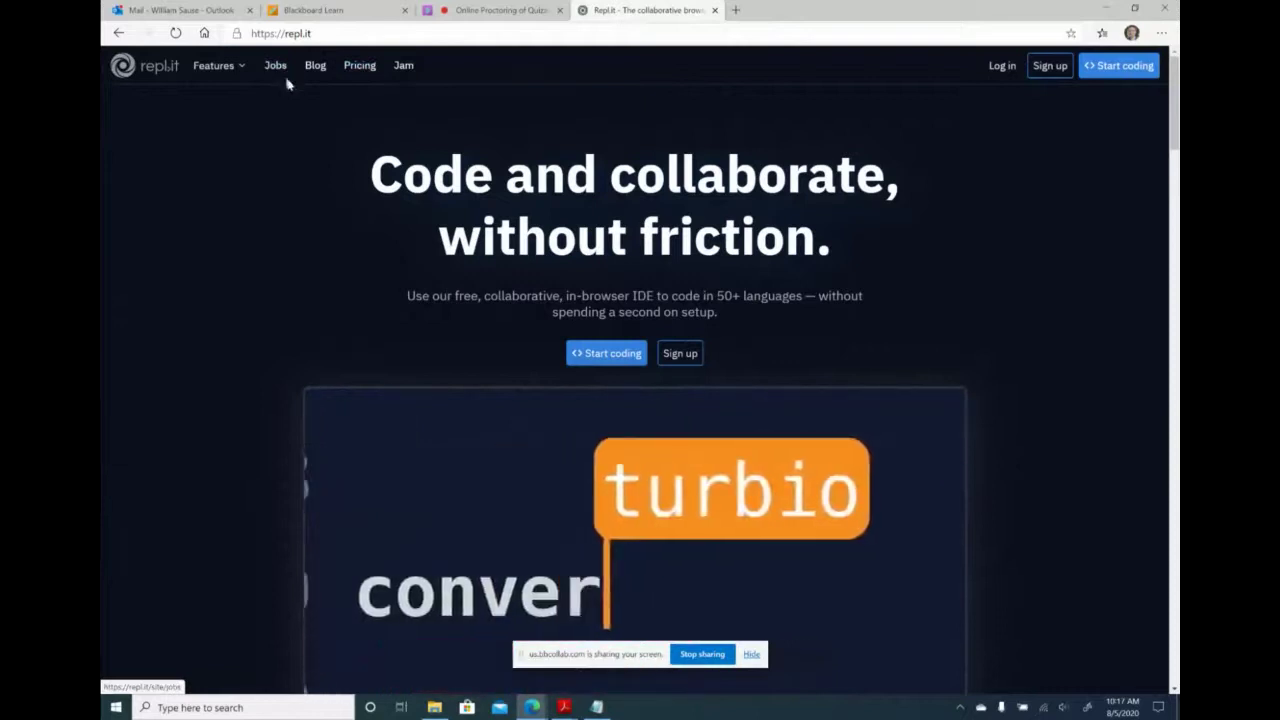
scroll(610, 256, down, 1)
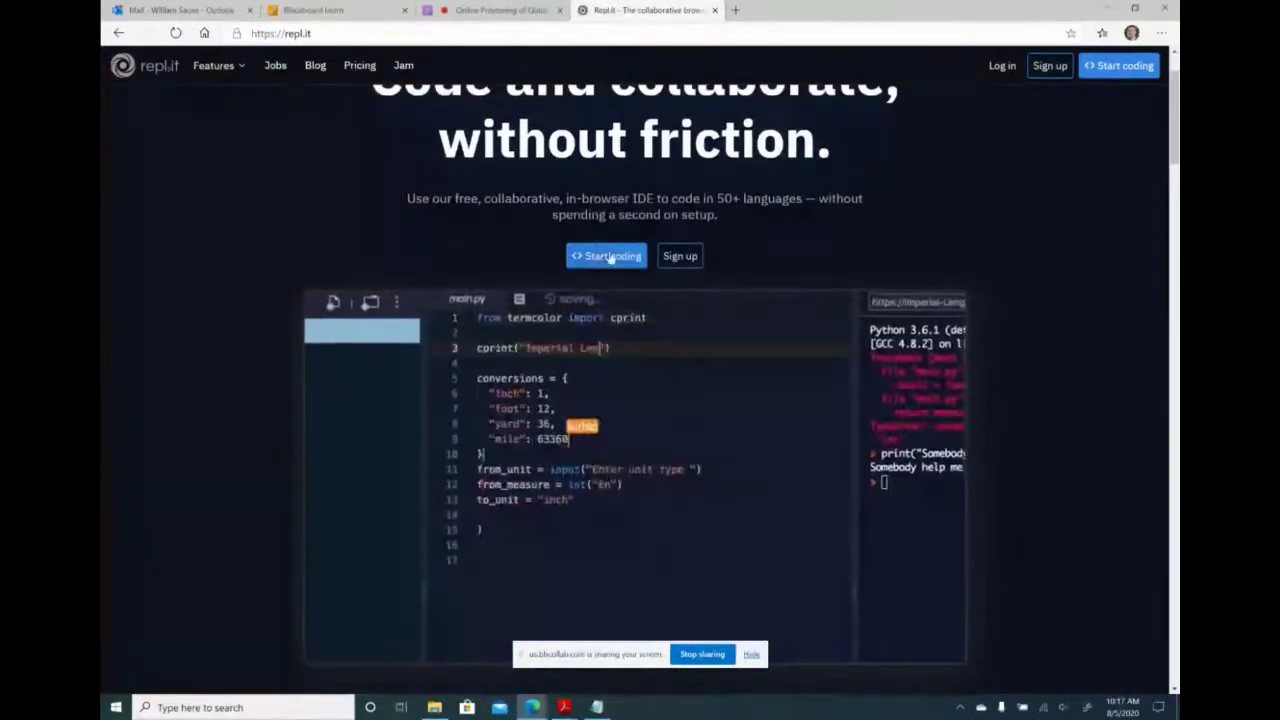
click(610, 256)
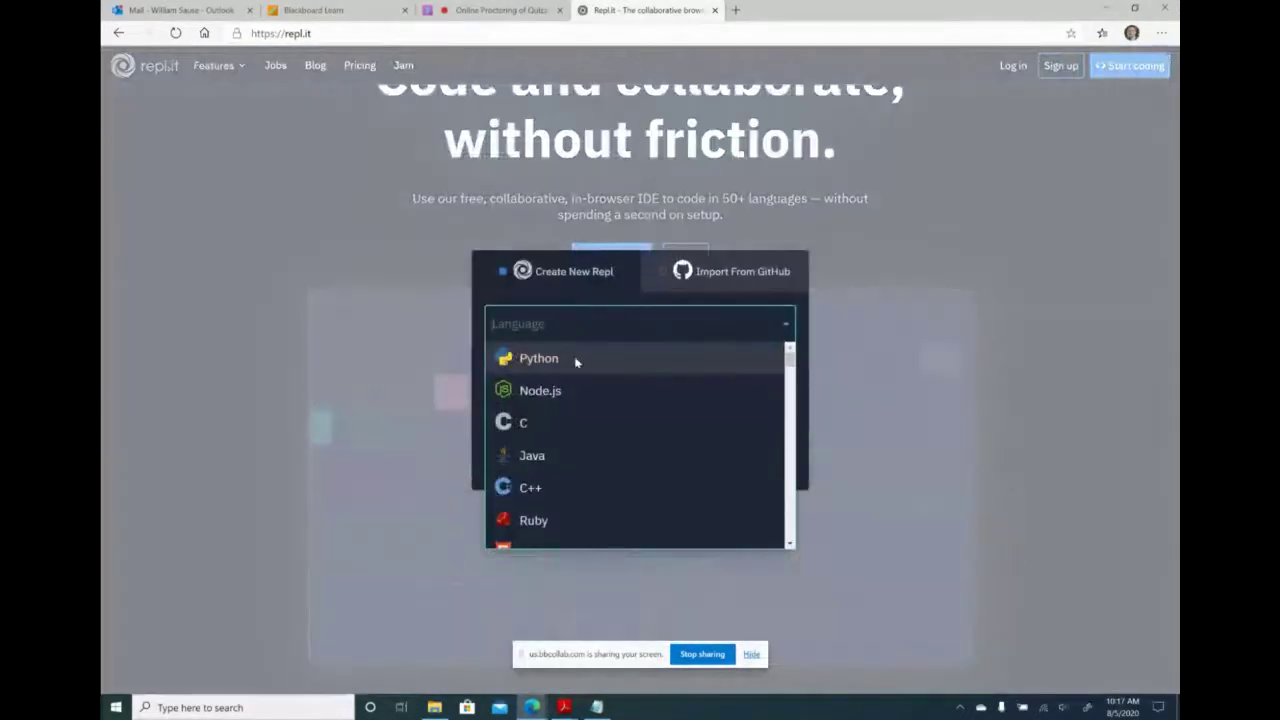
click(576, 360)
click(564, 386)
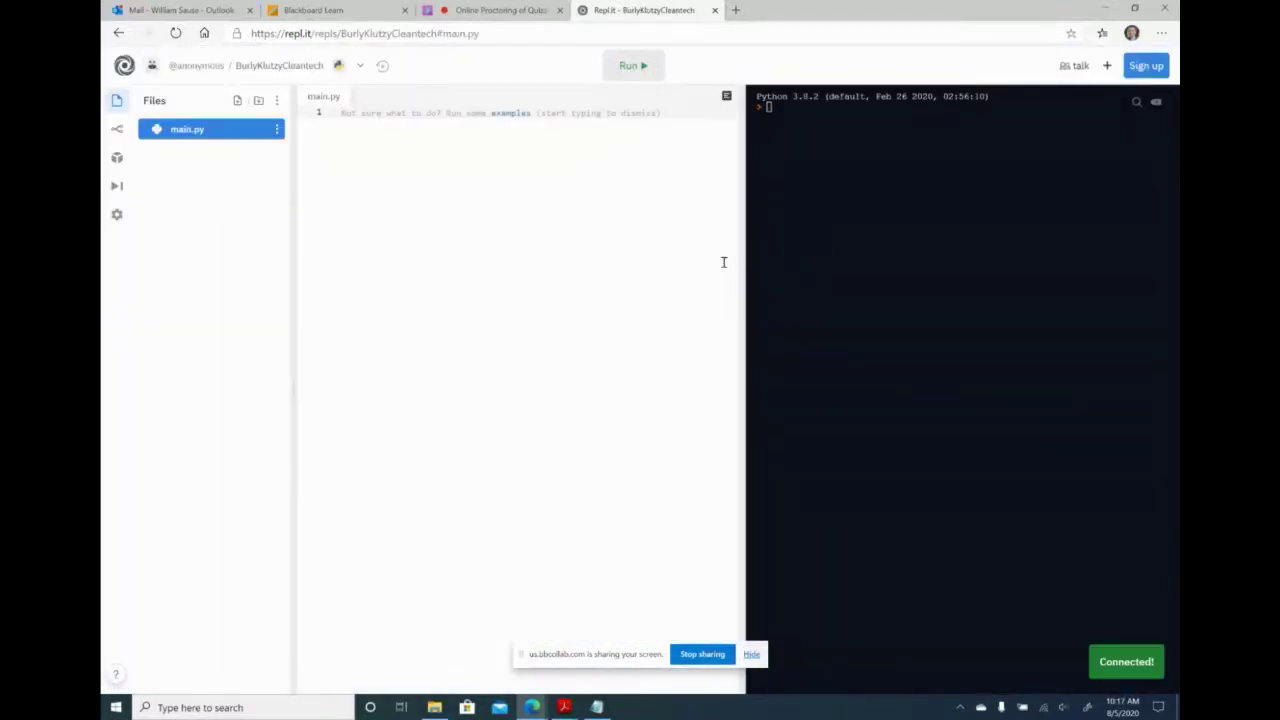
click(516, 32)
key(ctrl+c)
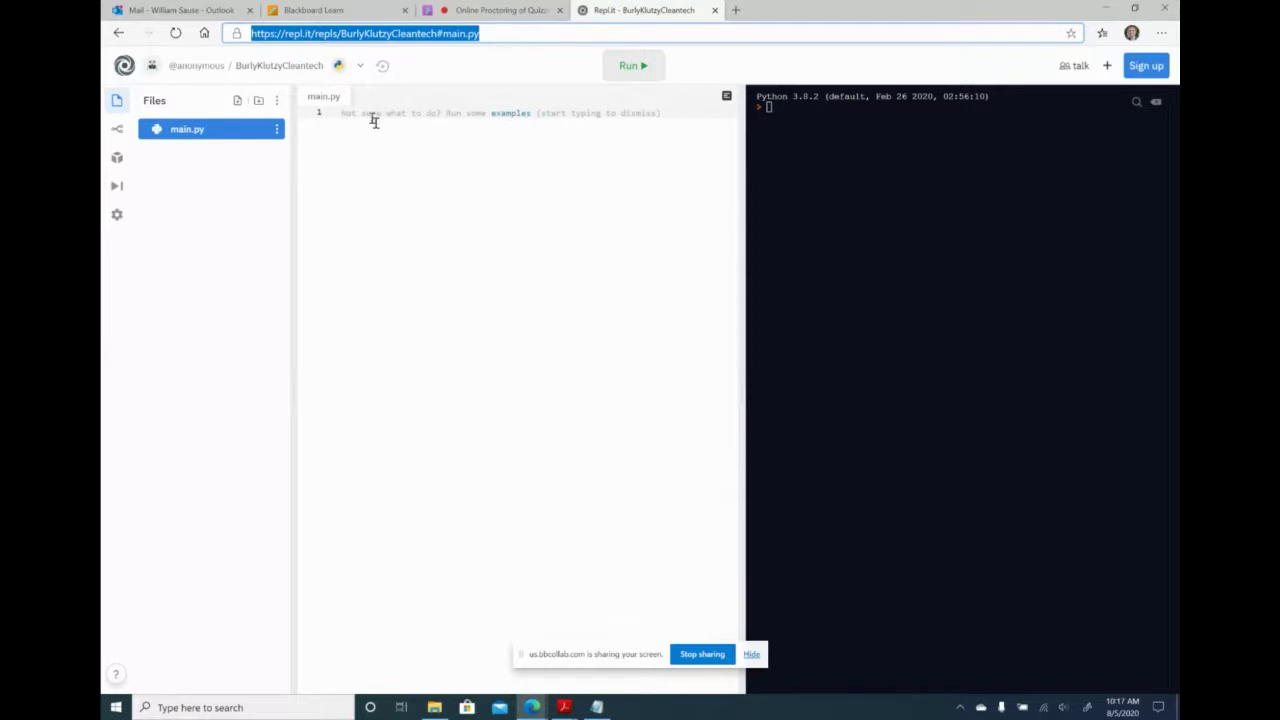
Type the word Sandbox on a new line below the MindTap link in the description.
click(300, 9)
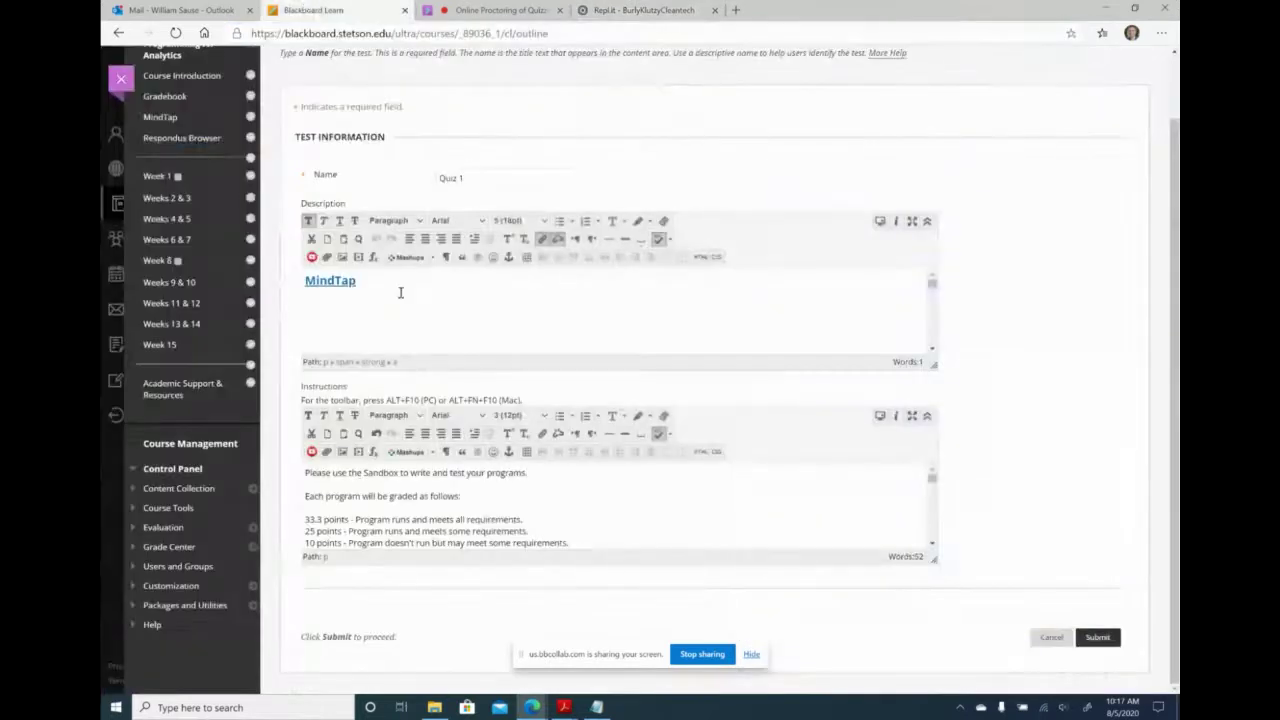
key(Return)
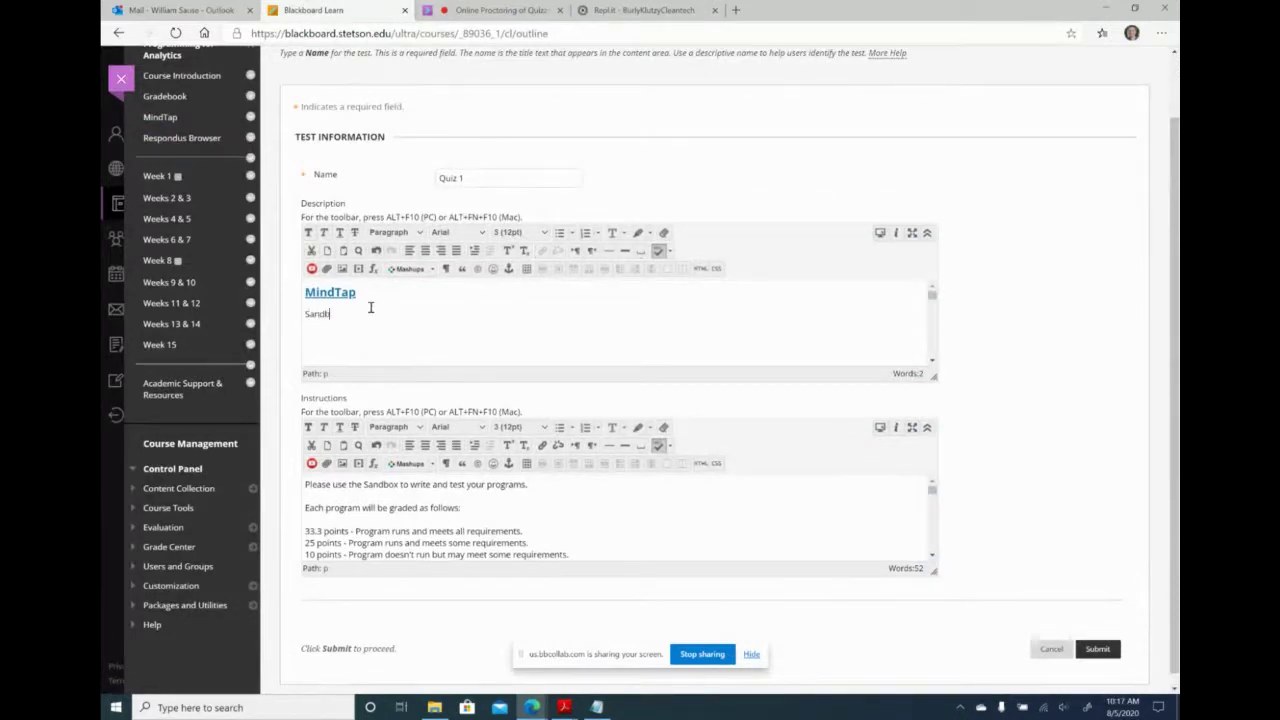
text(Sandbox i)
key(BackSpace)
key(BackSpace)
key(BackSpace)
Link Sandbox to the pasted repl address, set to open in a new window.
drag(363, 316, 303, 314)
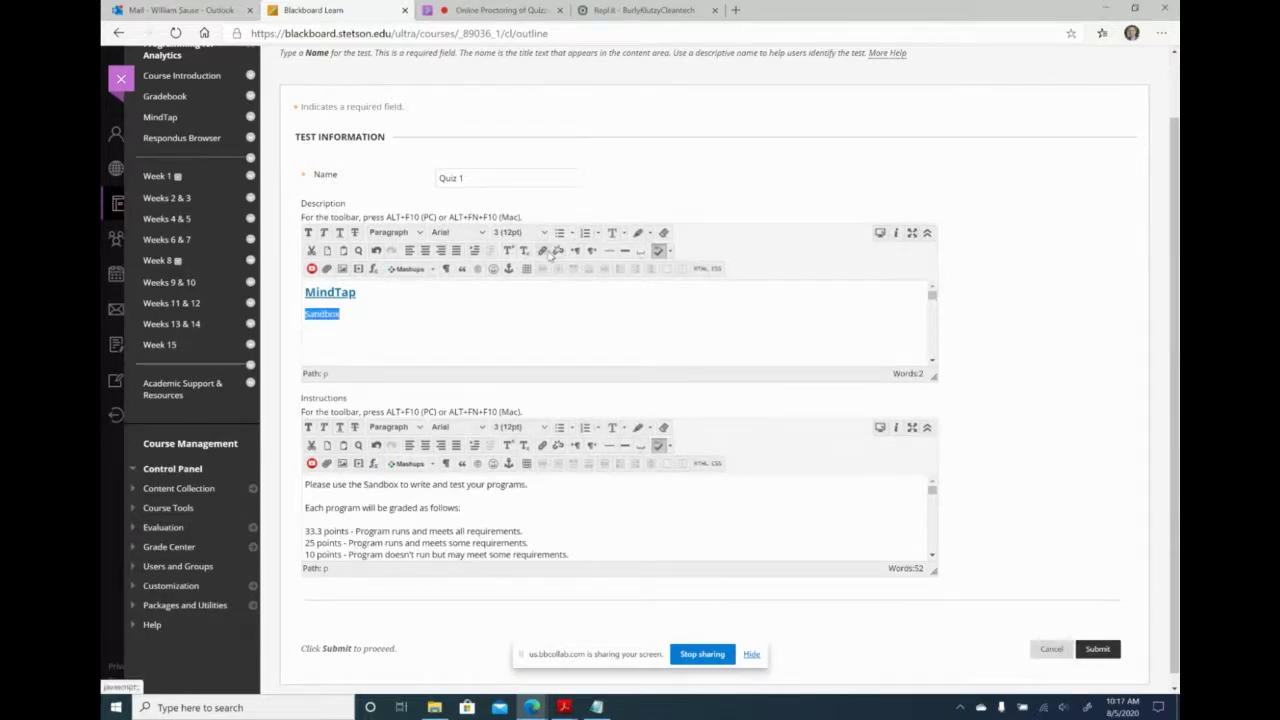
click(540, 253)
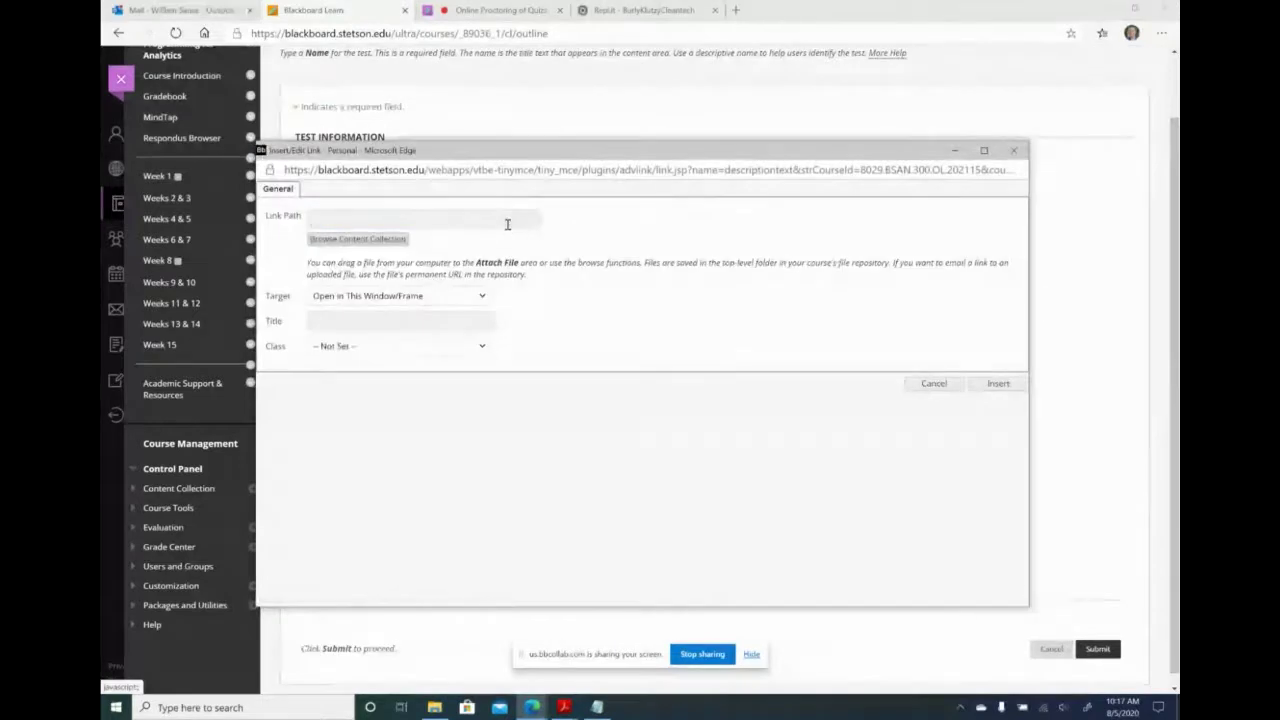
click(507, 220)
key(ctrl+v)
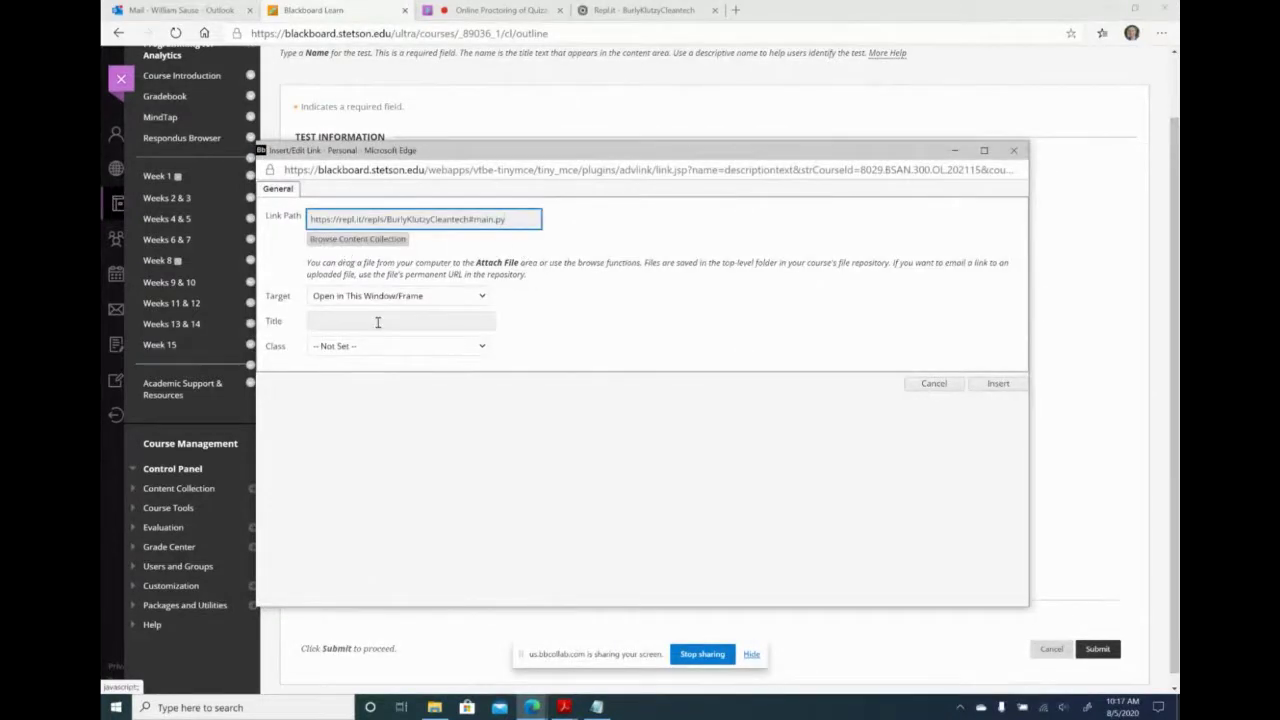
click(410, 298)
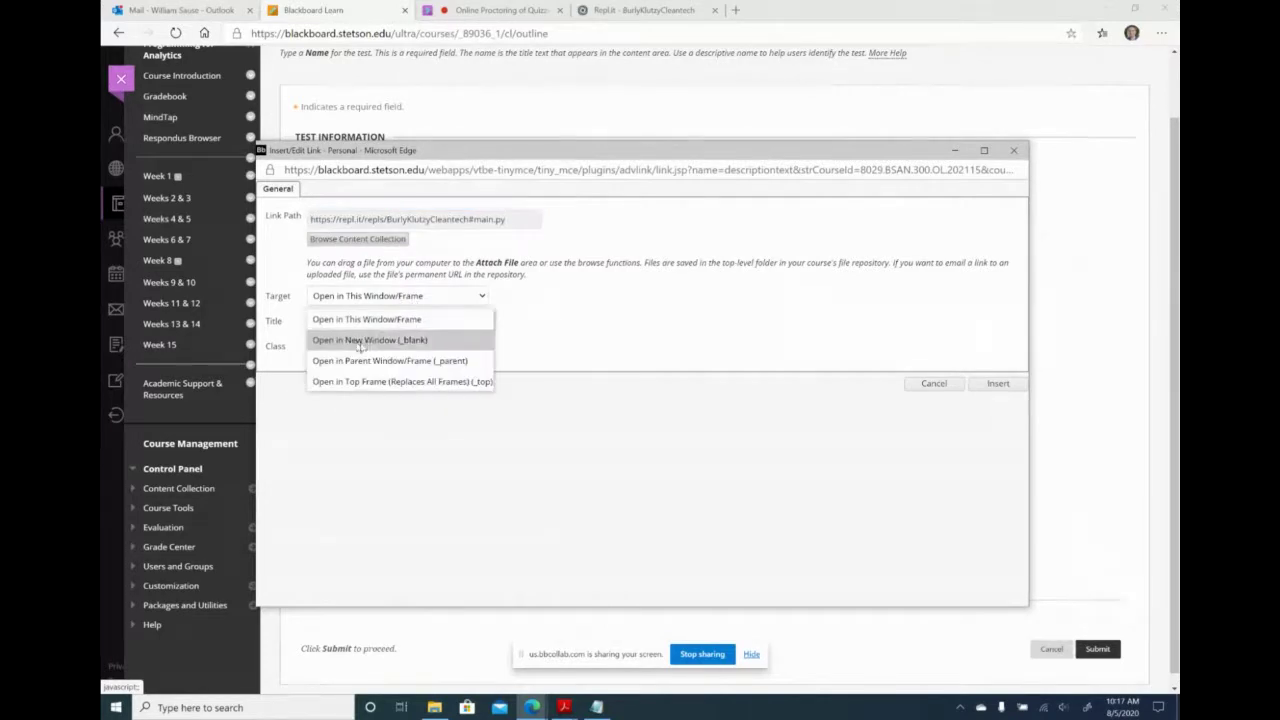
click(370, 343)
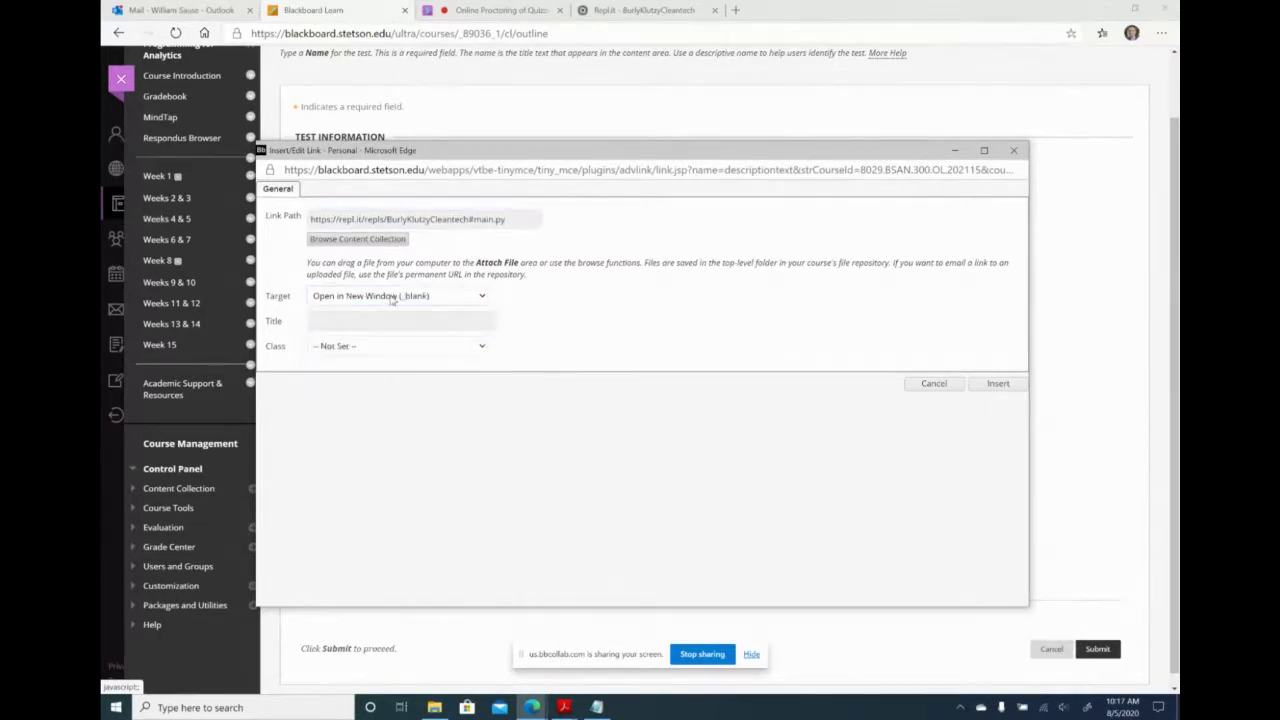
click(1000, 382)
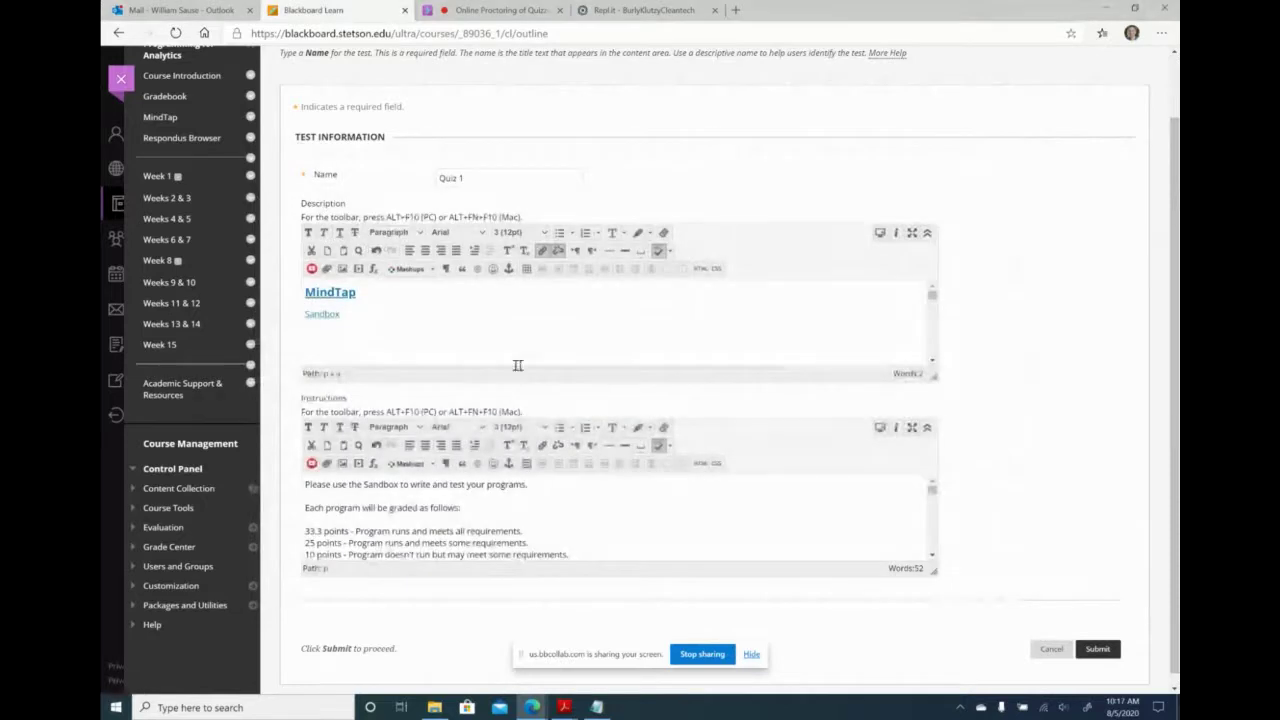
Make the Sandbox link 18pt and bold, then submit the quiz information.
drag(384, 320, 302, 322)
click(545, 232)
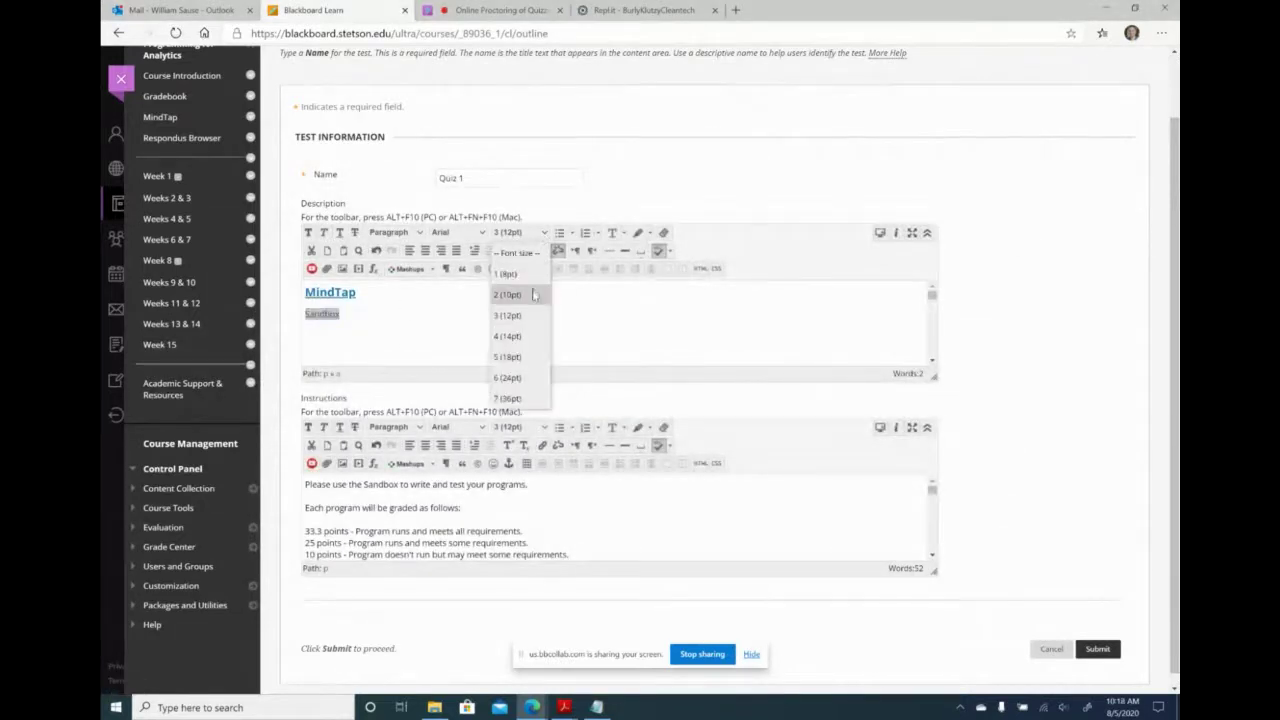
click(528, 352)
click(528, 352)
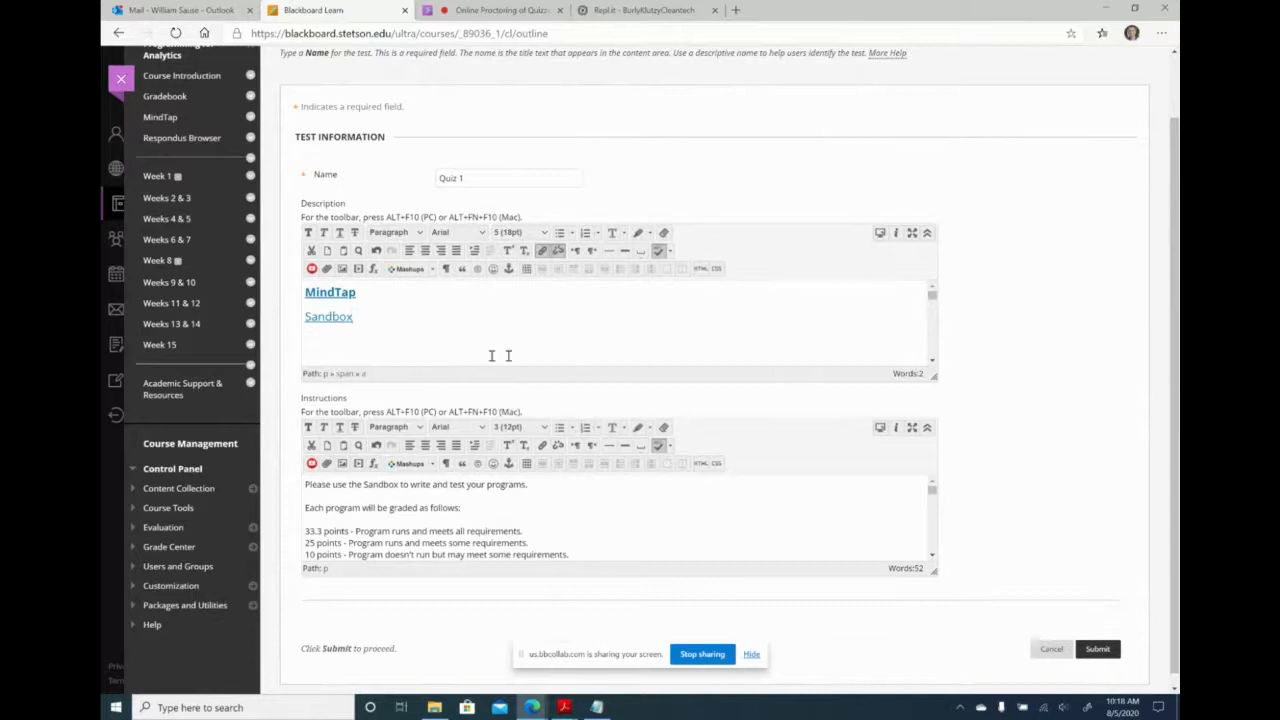
drag(389, 322, 304, 318)
click(308, 232)
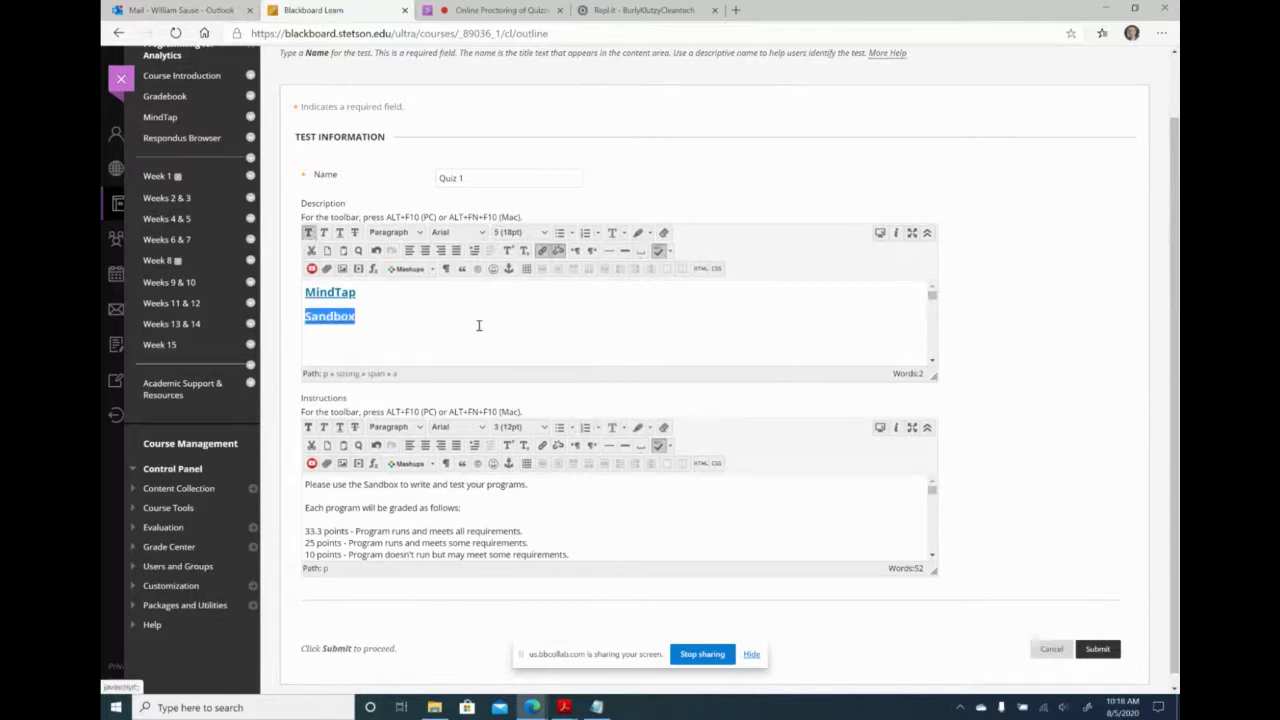
click(478, 324)
click(1104, 651)
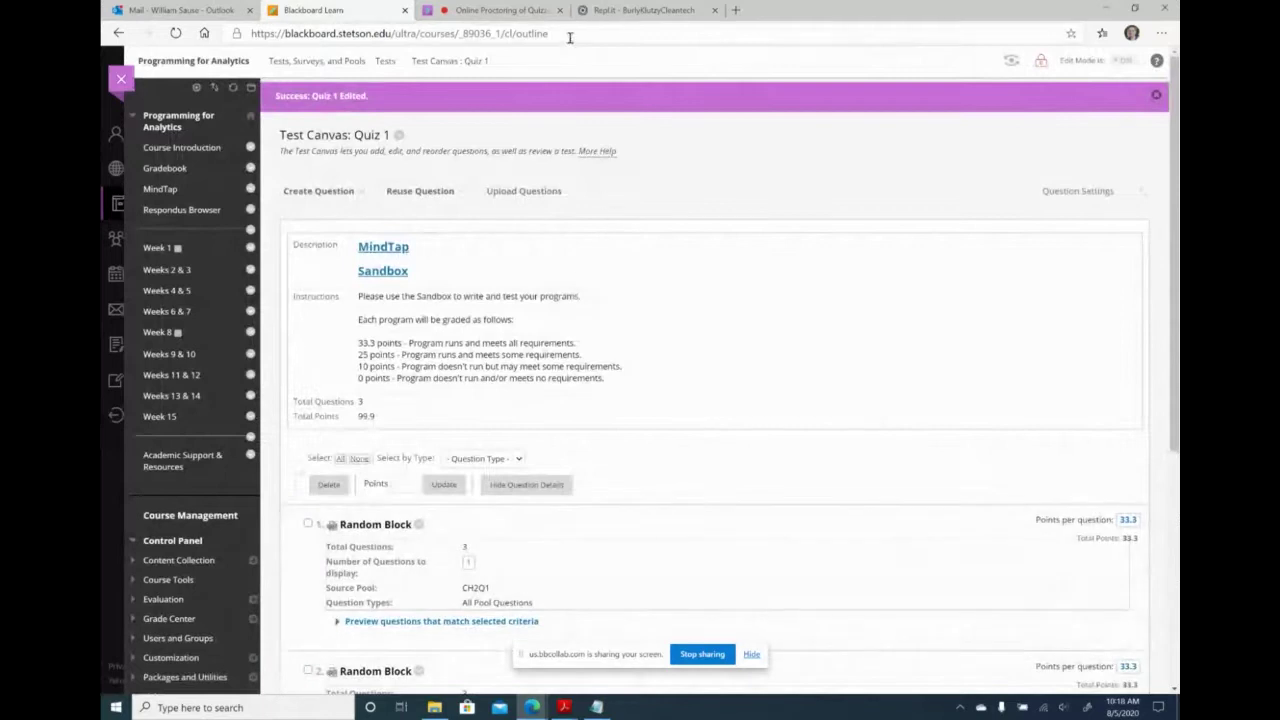
Close the old Repl.it tab, then test that the Sandbox link opens Repl.it.
click(715, 11)
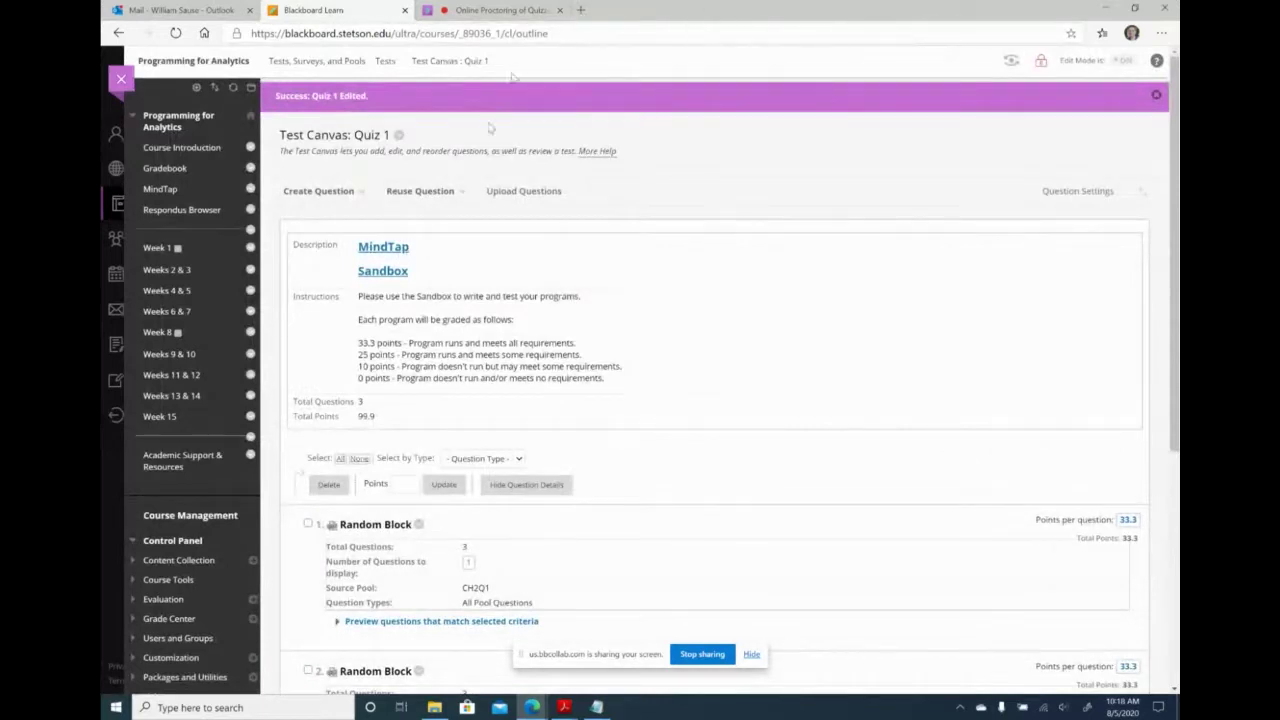
click(383, 271)
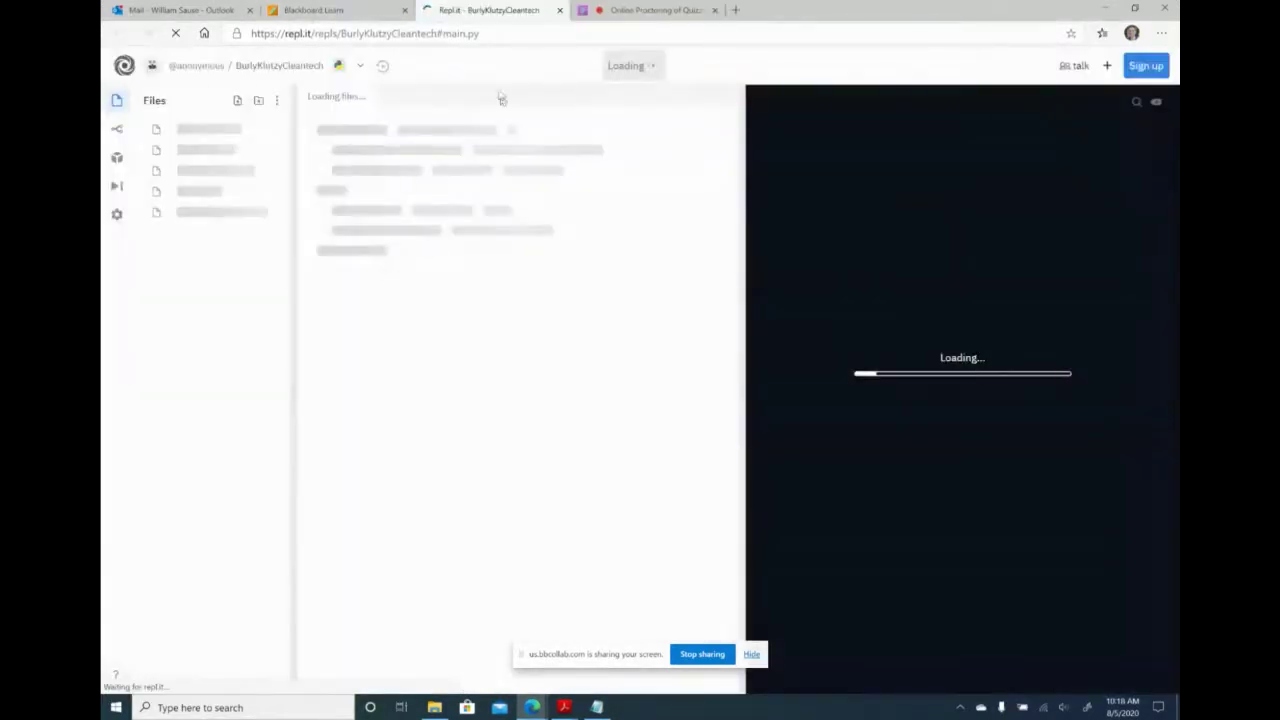
click(561, 11)
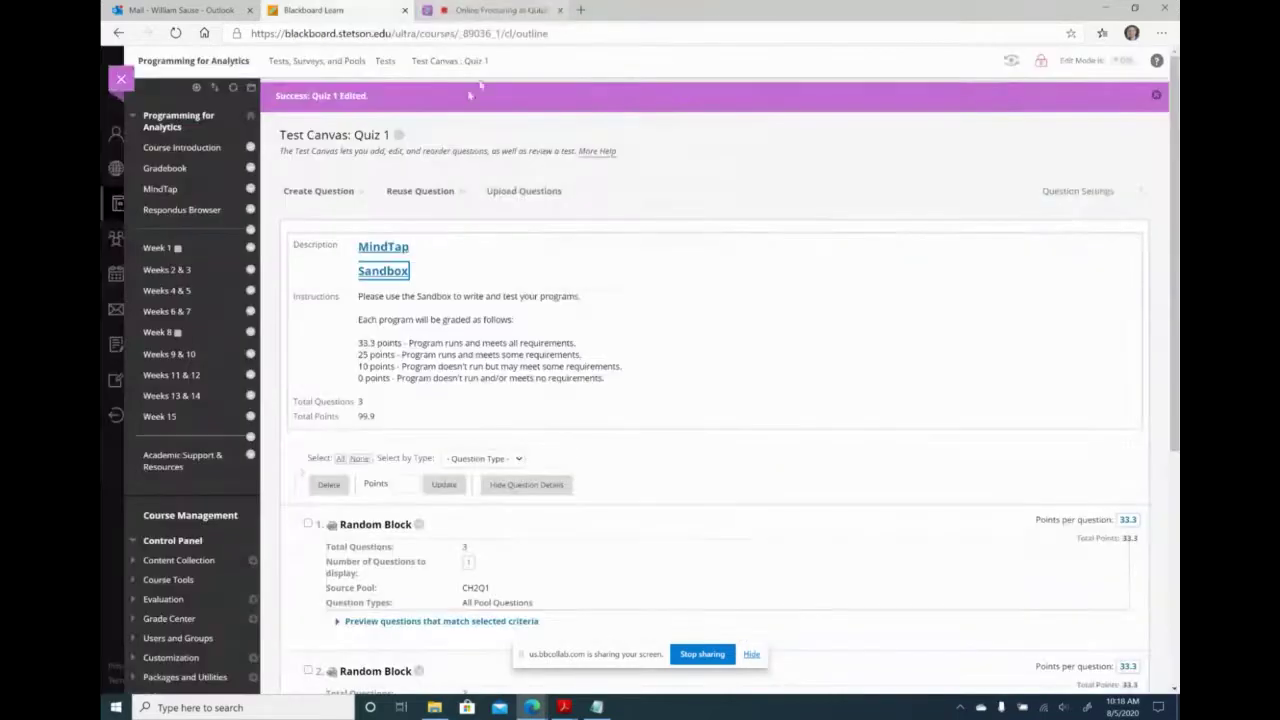
Confirm the Test Canvas with OK to return to the Quiz folder listing Quiz 1.
scroll(1066, 505, down, 5)
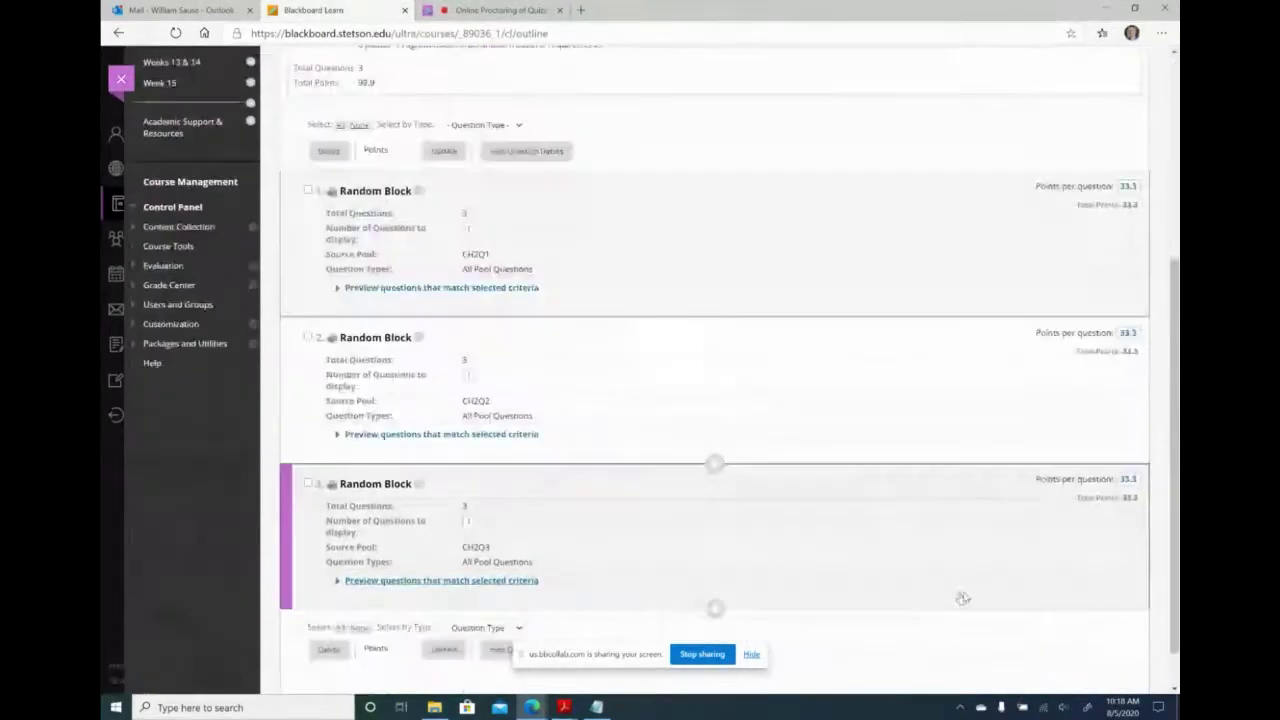
click(1131, 662)
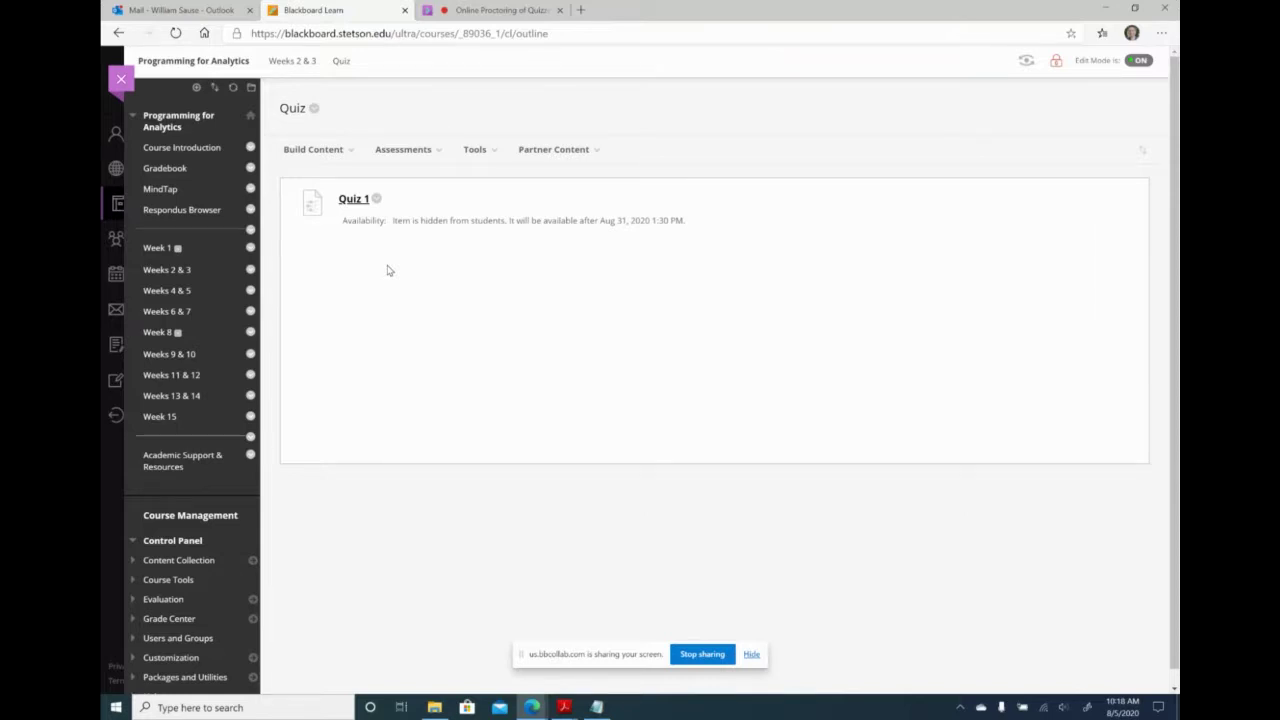
scroll(188, 380, down, 1)
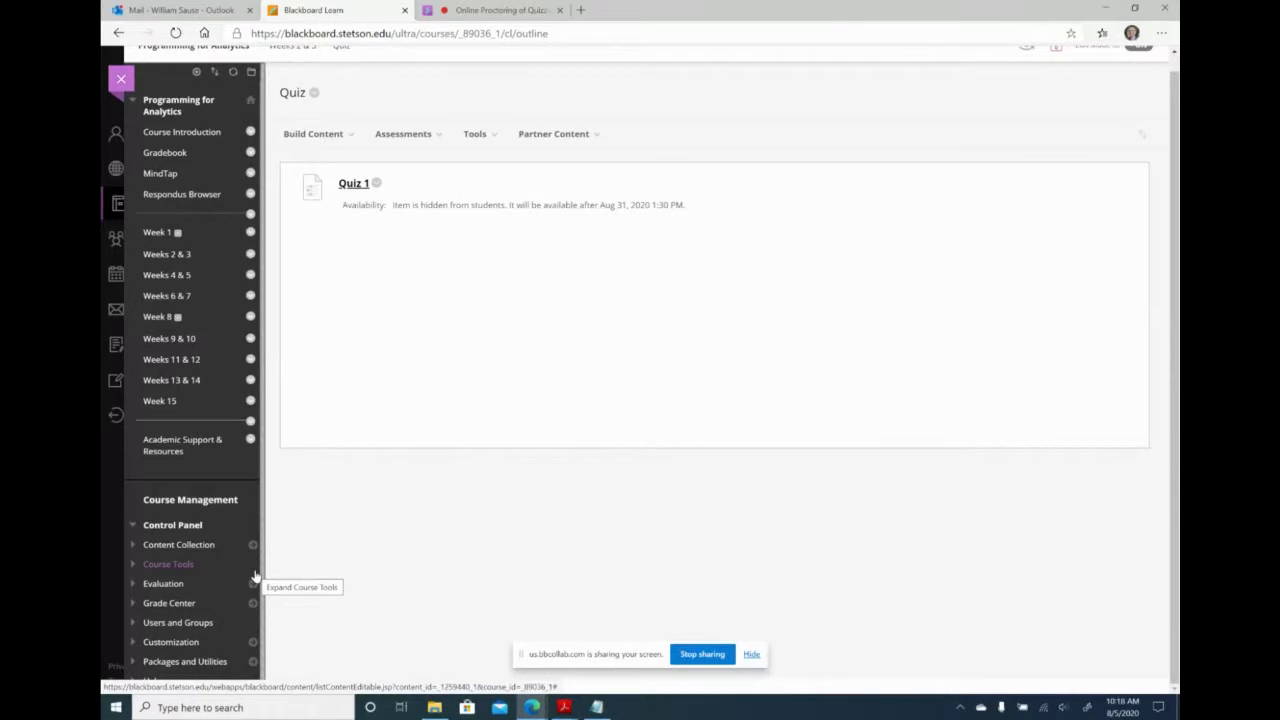
Open Respondus LockDown Browser under Course Tools and scroll to the Quiz 1–5 rows.
click(160, 566)
scroll(240, 605, down, 5)
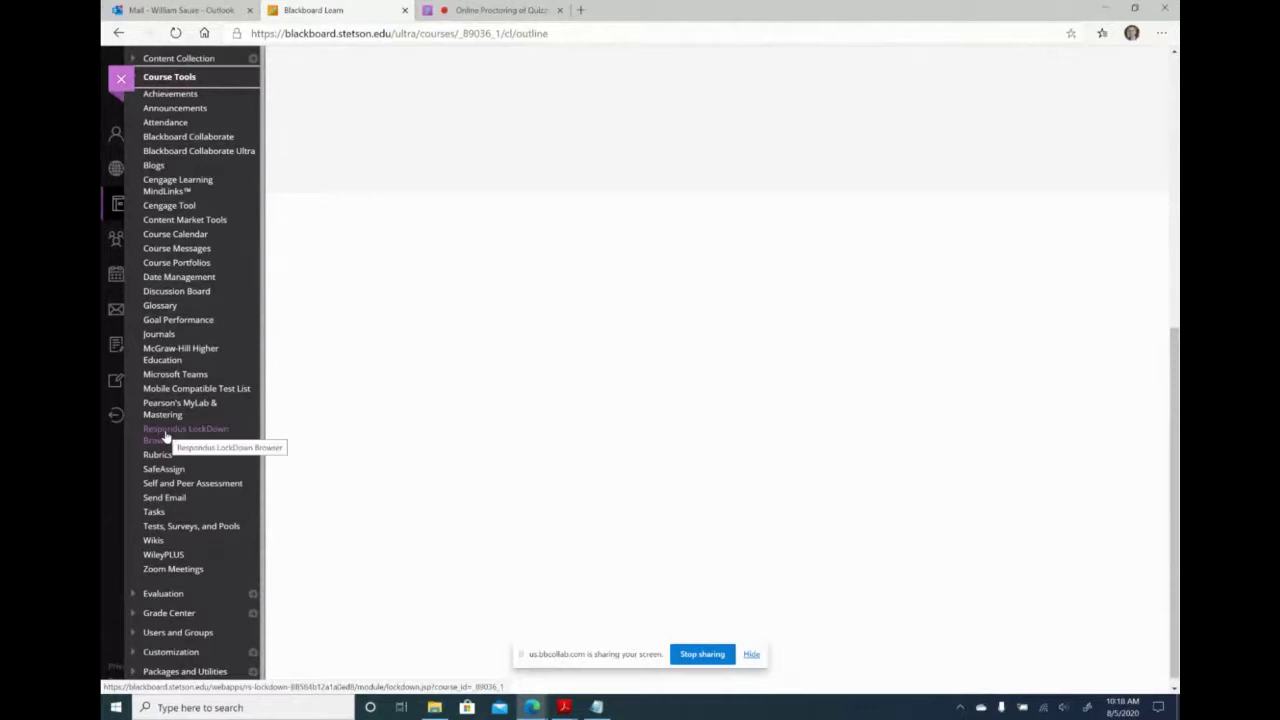
click(166, 436)
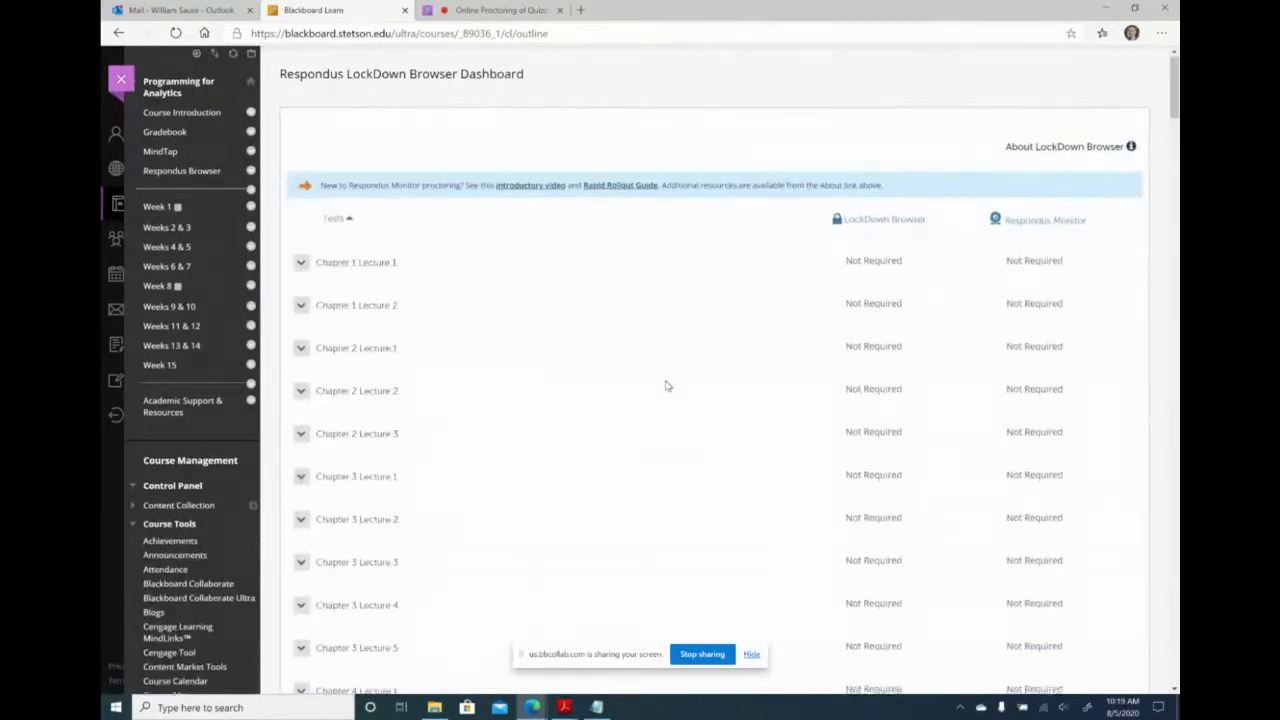
scroll(666, 384, down, 1)
scroll(640, 400, down, 15)
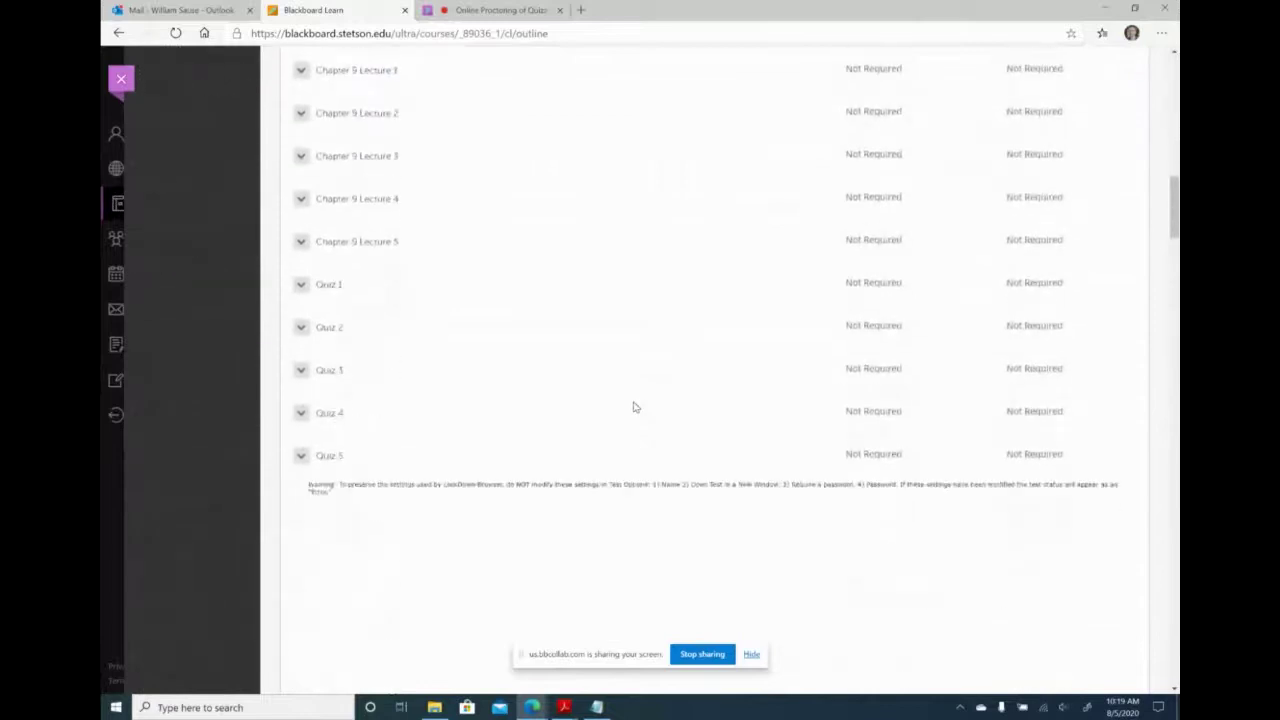
scroll(631, 405, up, 15)
scroll(631, 405, down, 2)
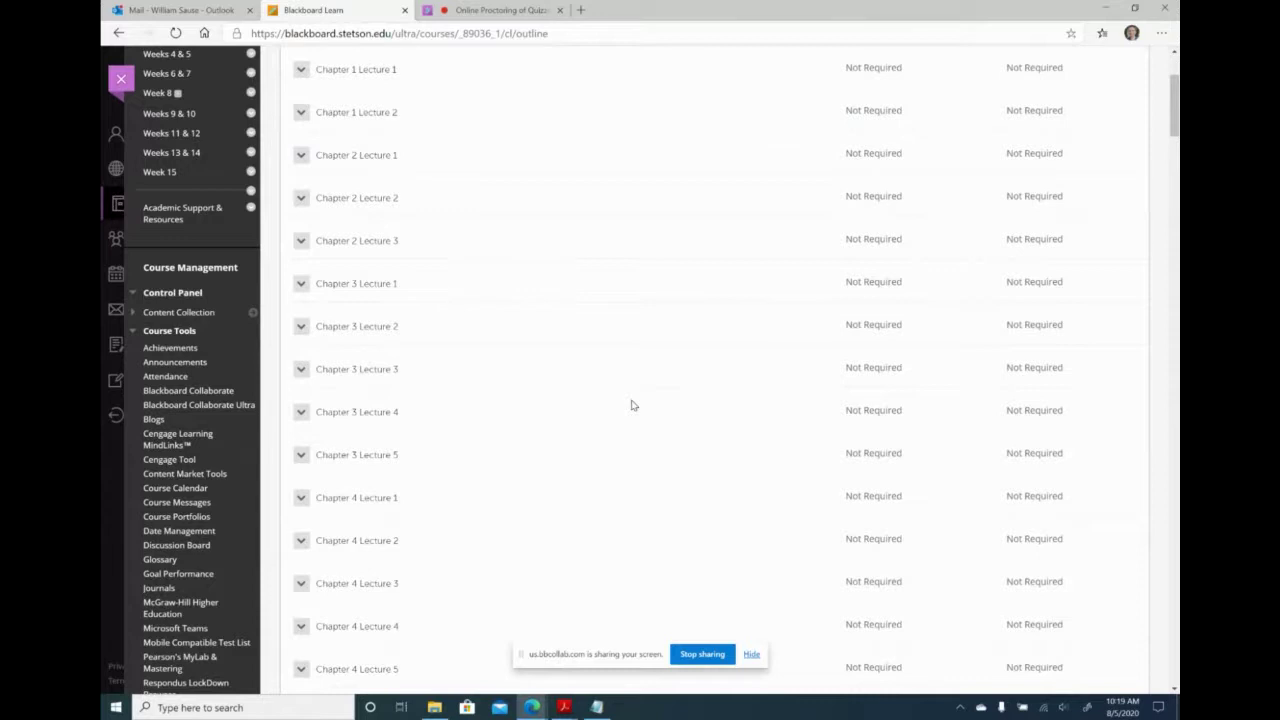
scroll(631, 405, down, 2)
scroll(611, 389, down, 14)
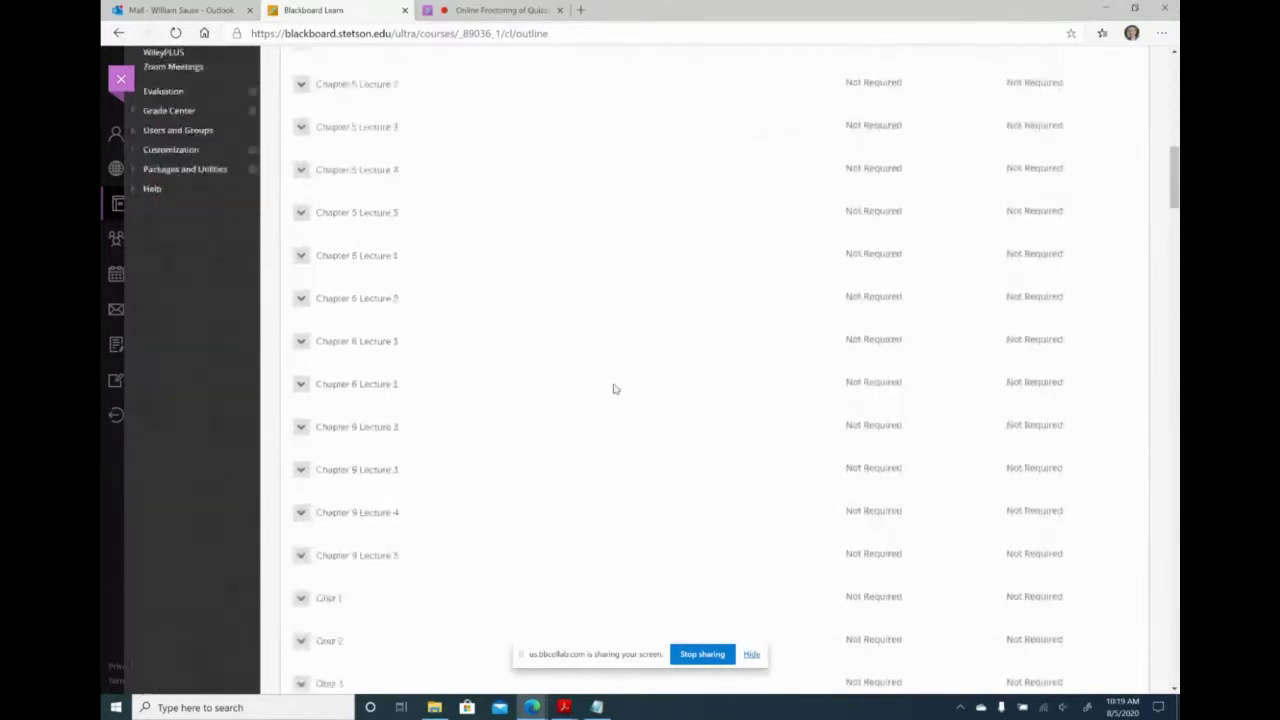
scroll(510, 415, up, 2)
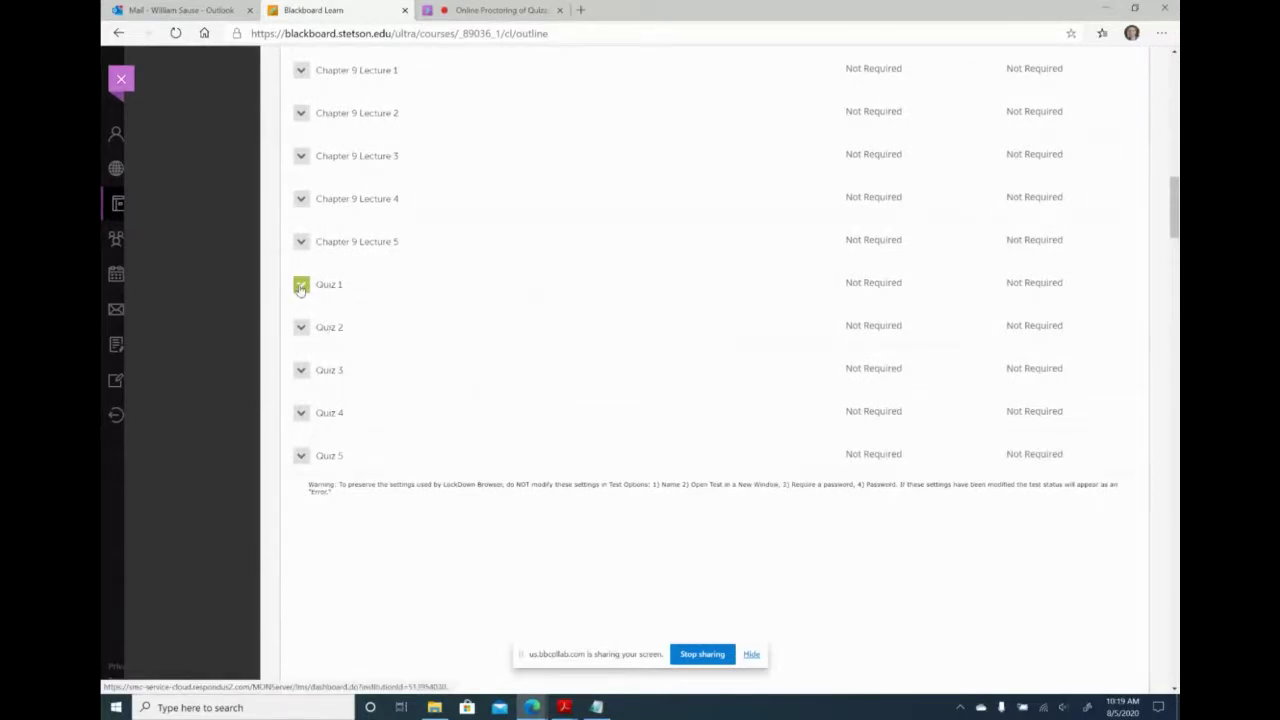
Set Quiz 1's LockDown settings to Require Respondus LockDown Browser.
click(300, 286)
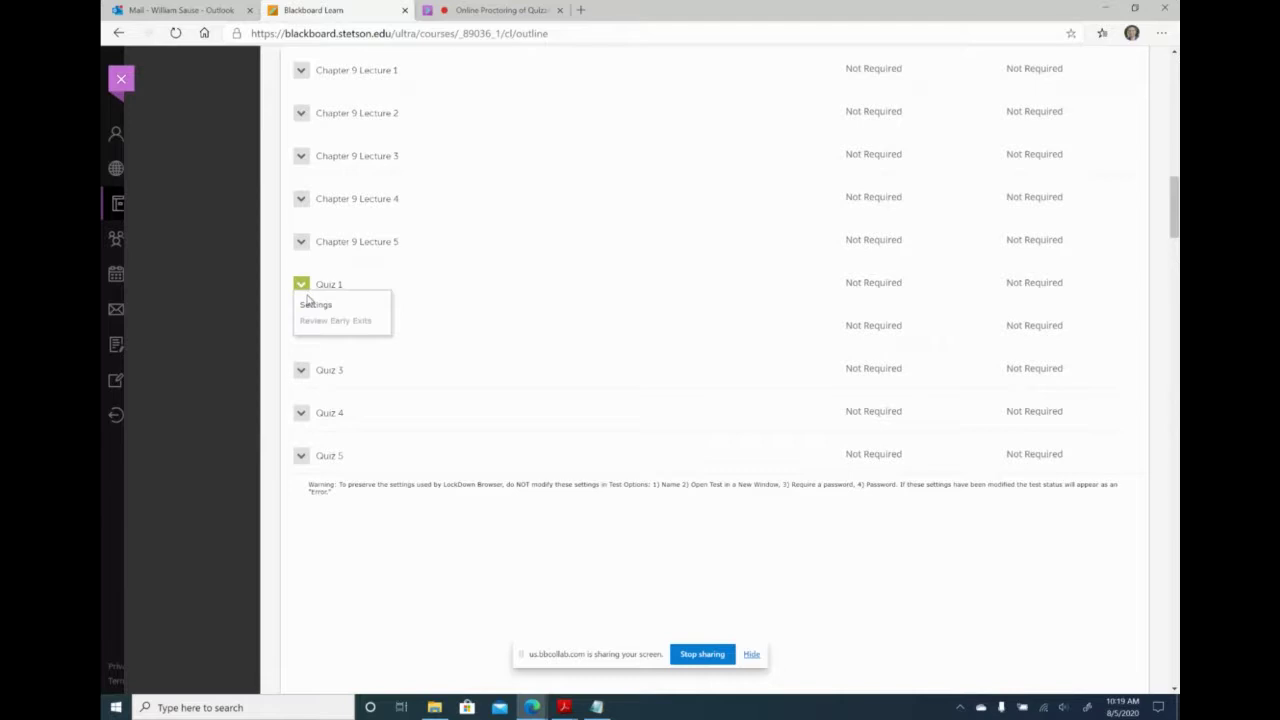
click(303, 310)
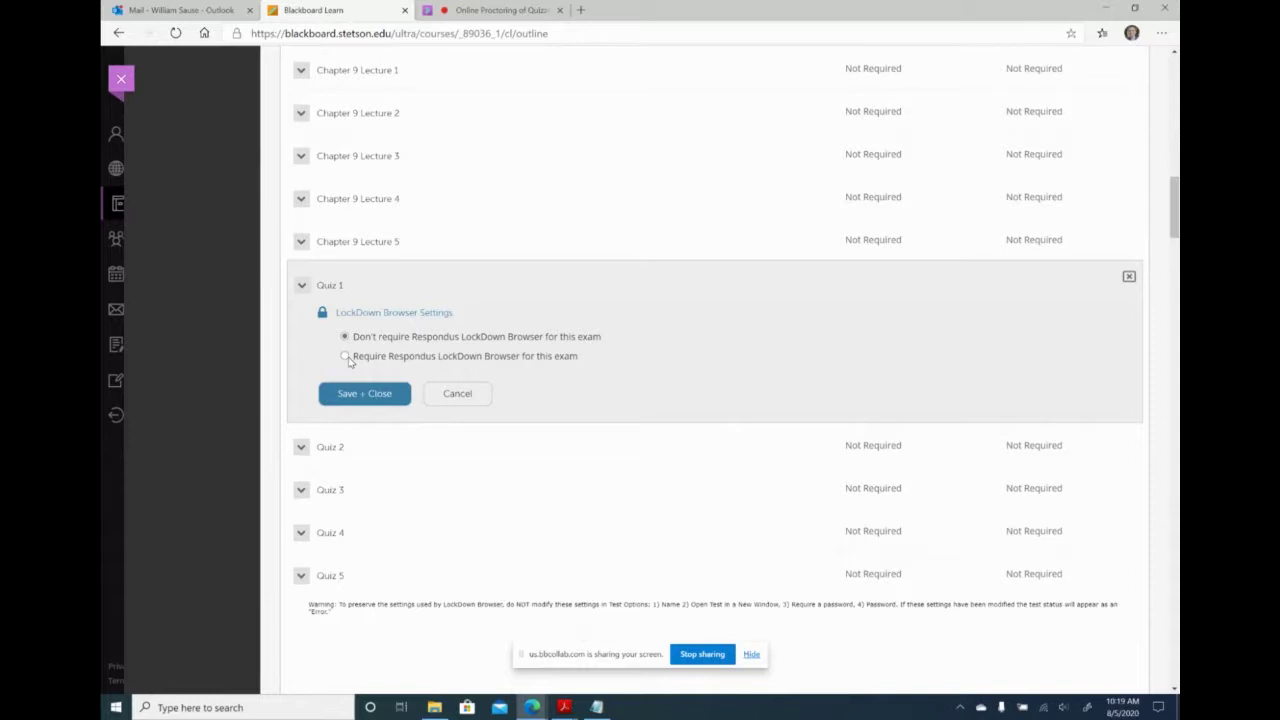
click(345, 357)
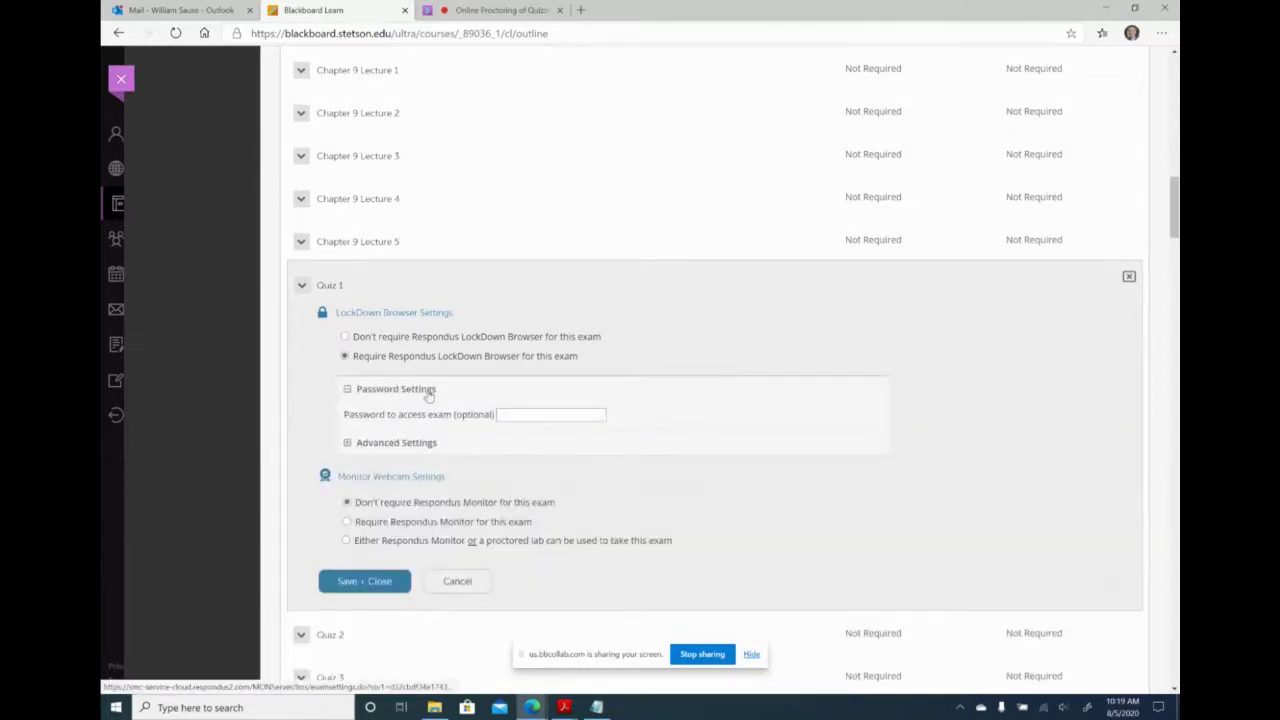
scroll(660, 470, down, 3)
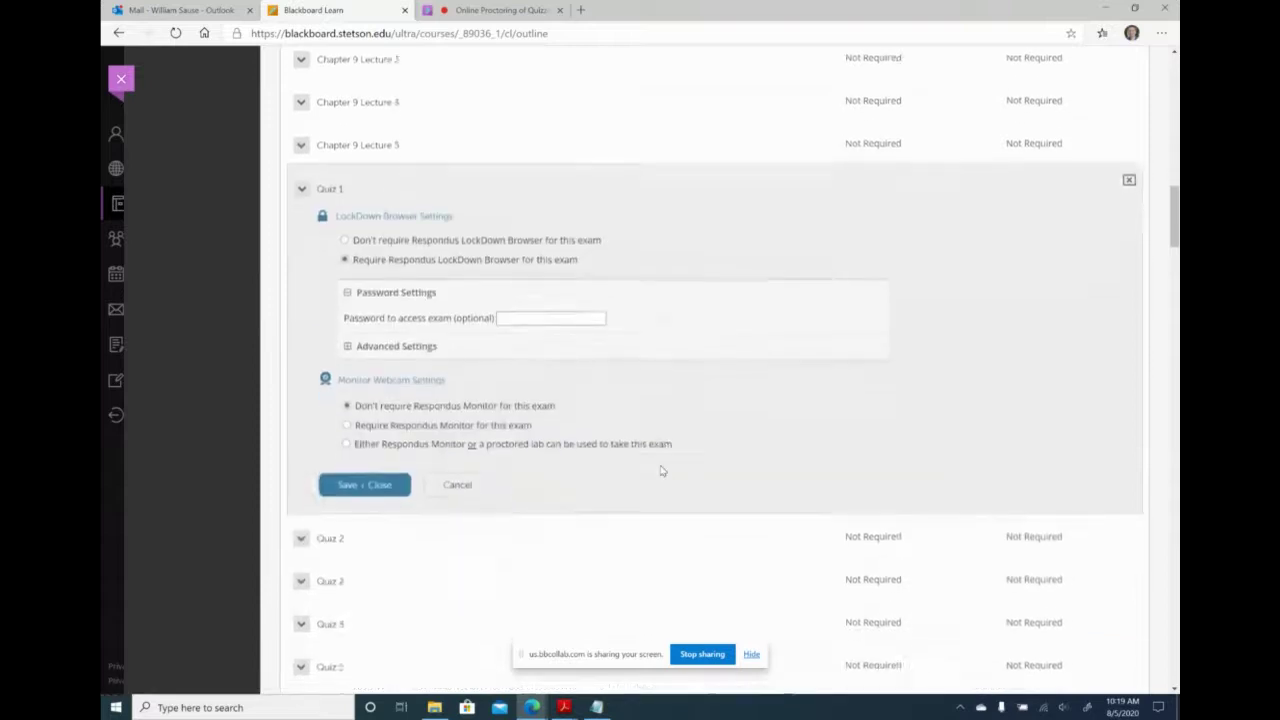
scroll(660, 470, up, 1)
click(534, 317)
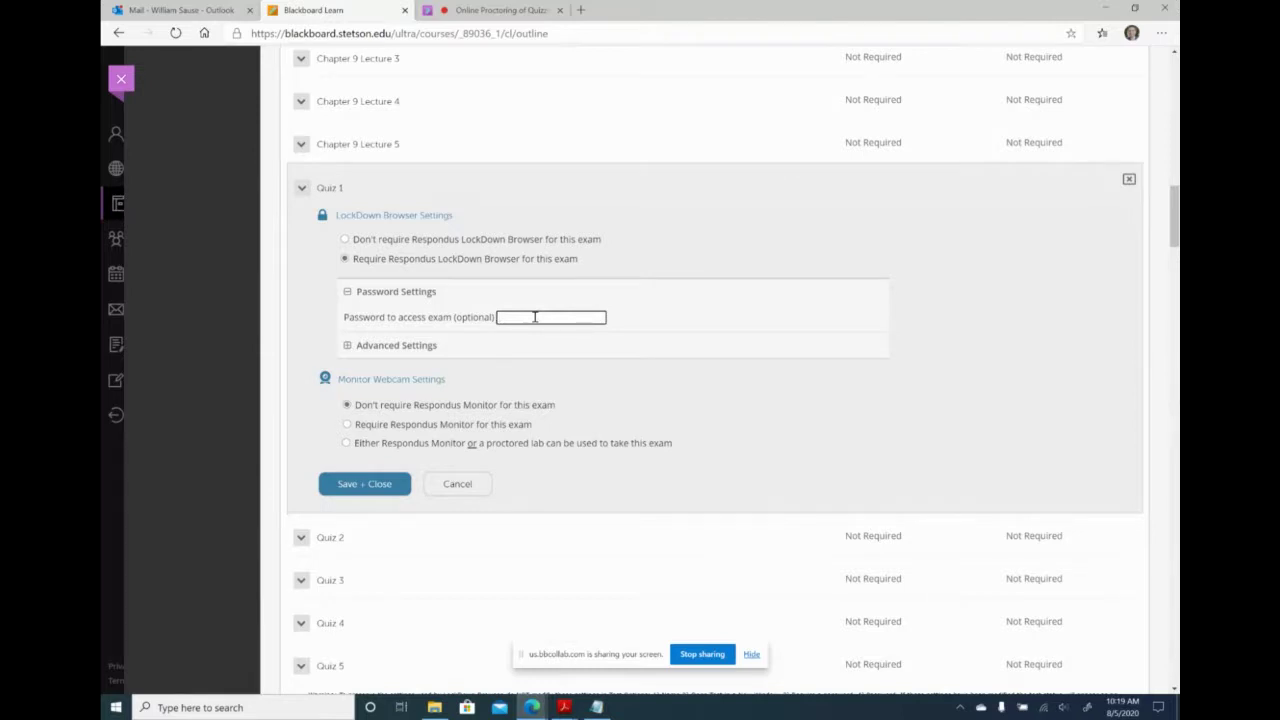
Expand the Advanced Settings section of Quiz 1's LockDown options.
click(347, 347)
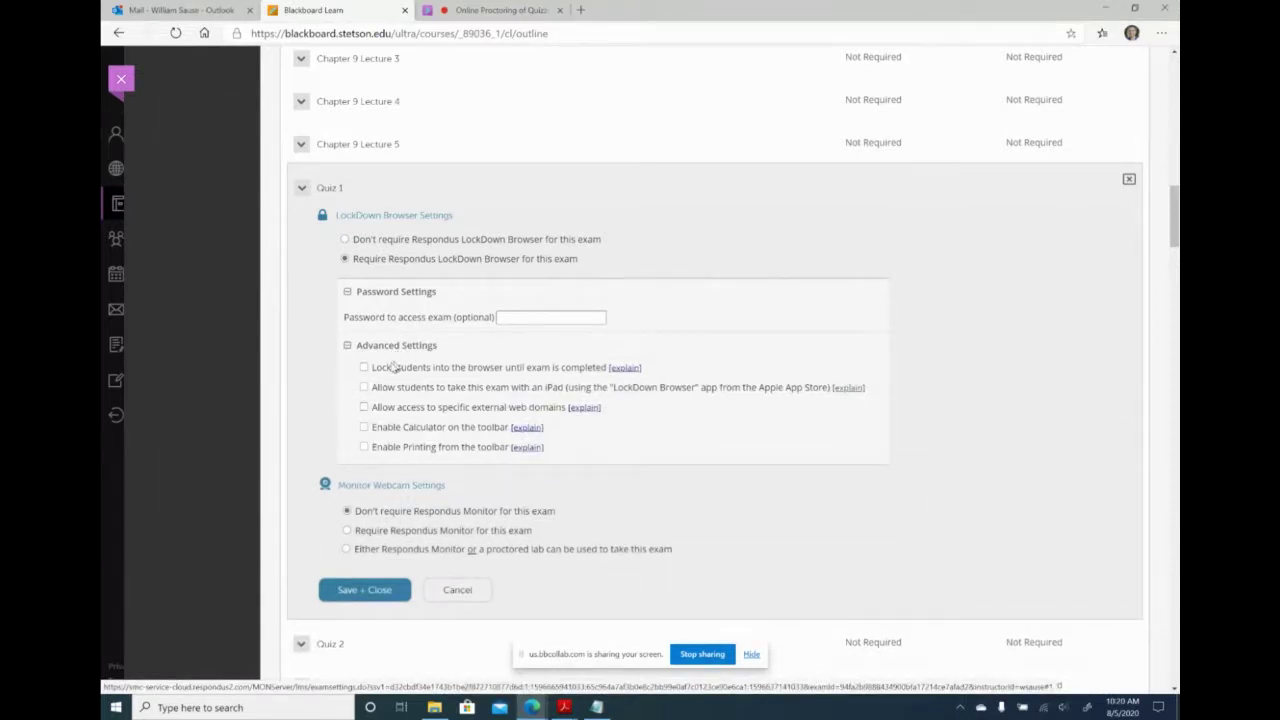
click(348, 346)
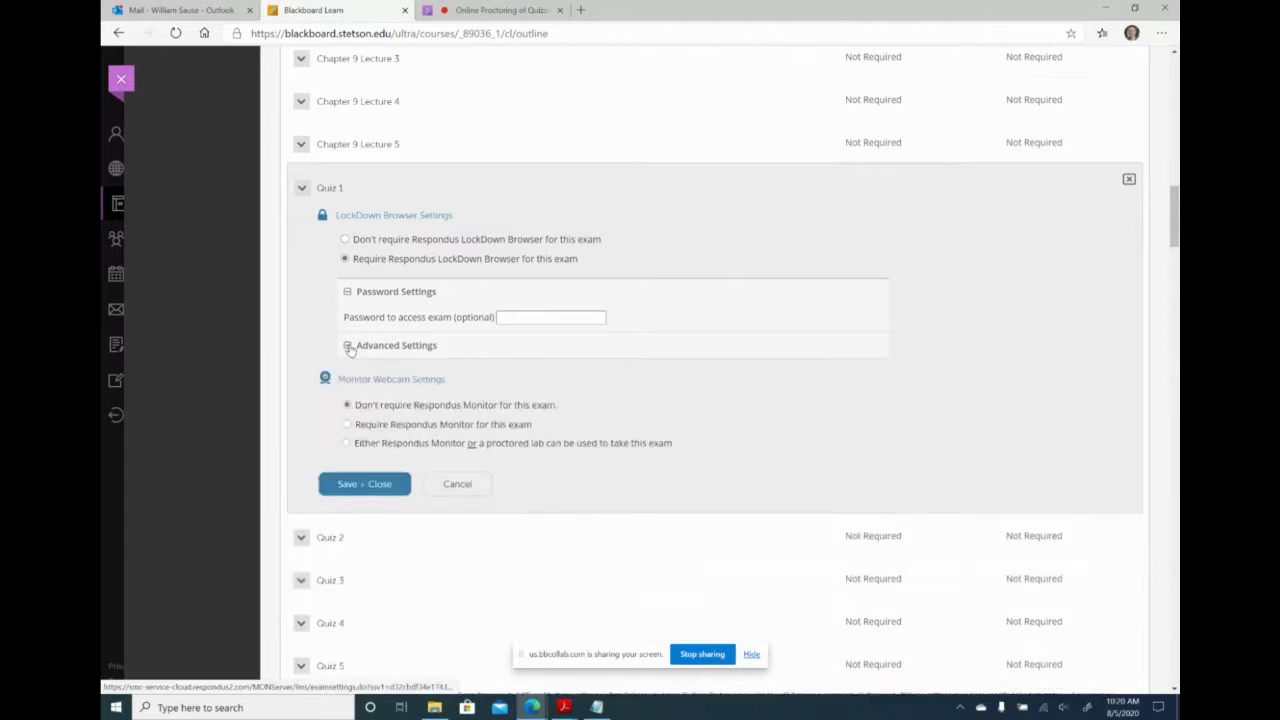
click(348, 346)
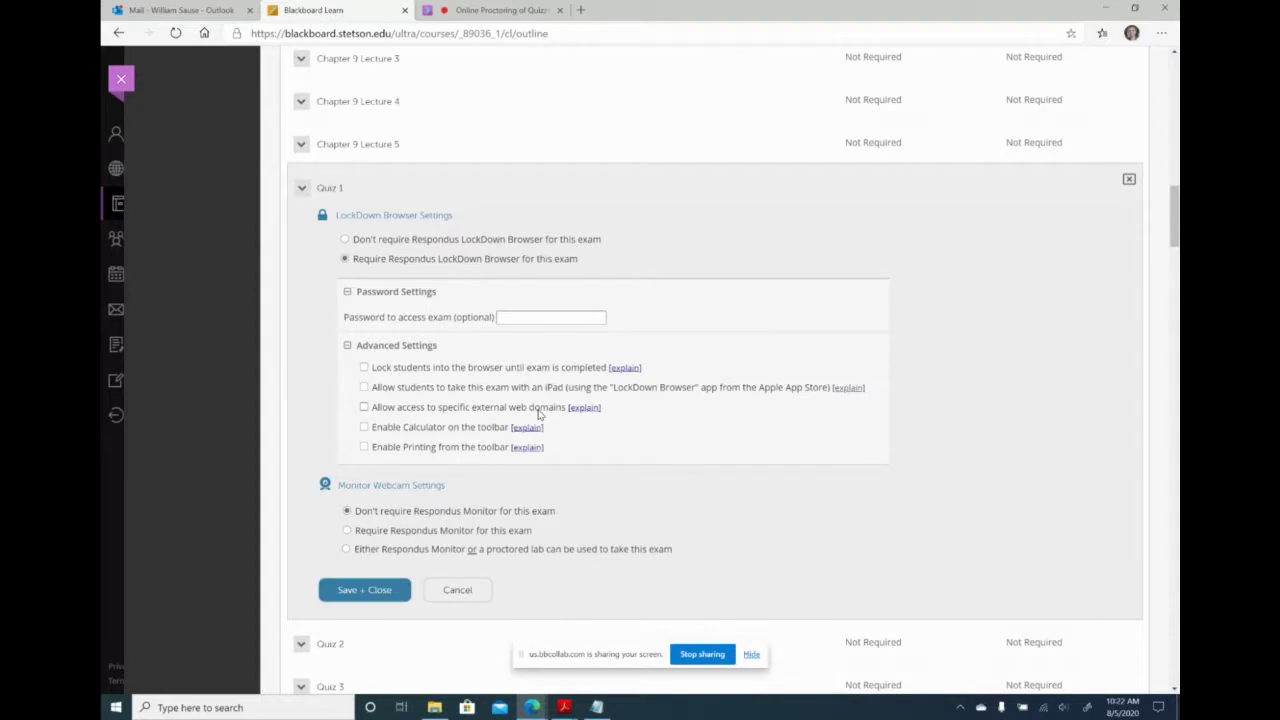
Tick 'Allow access to specific external web domains', leaving the domain box empty for now.
click(363, 409)
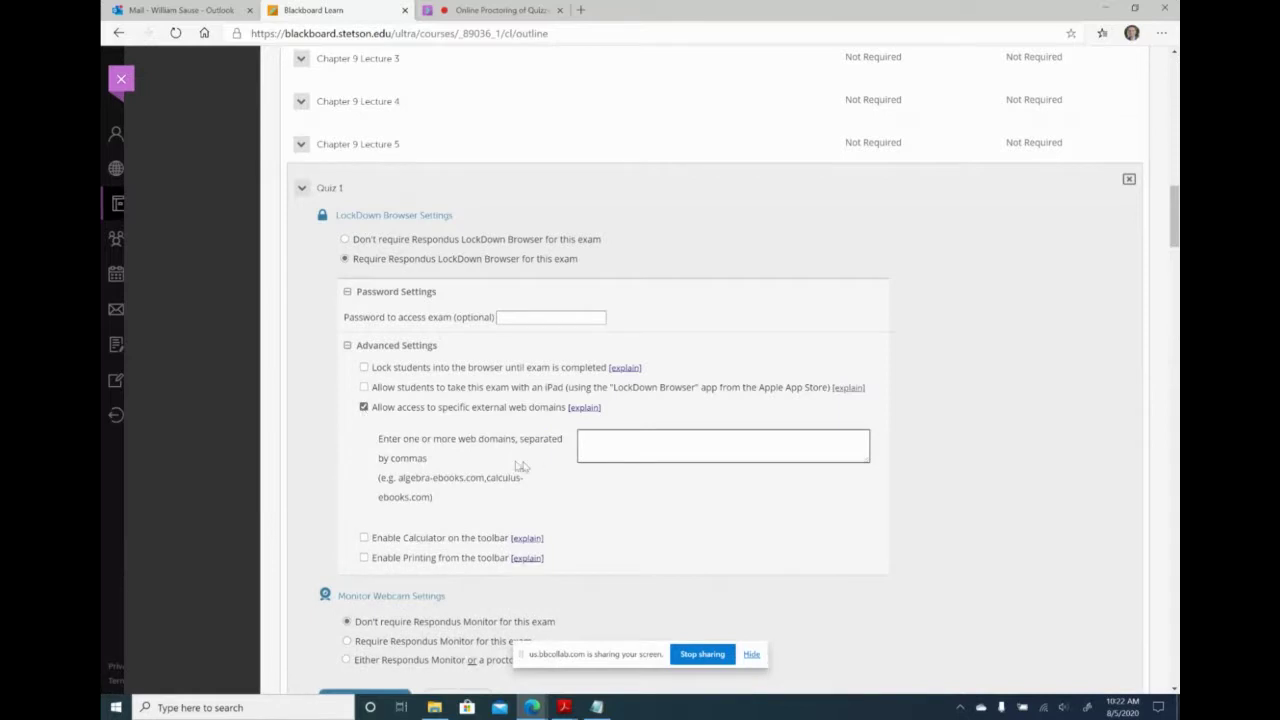
click(631, 440)
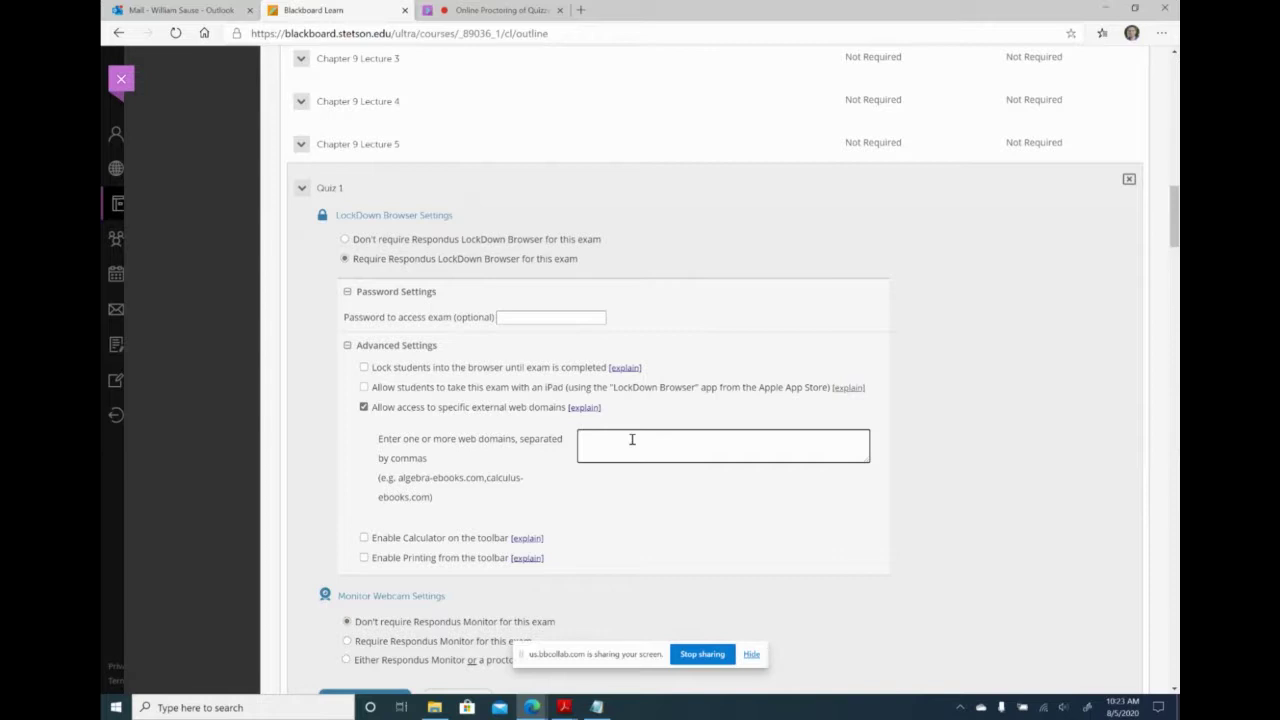
click(1101, 12)
Copy line 1's domain list from Respondus.txt and go back to Blackboard's web-domains box.
click(318, 296)
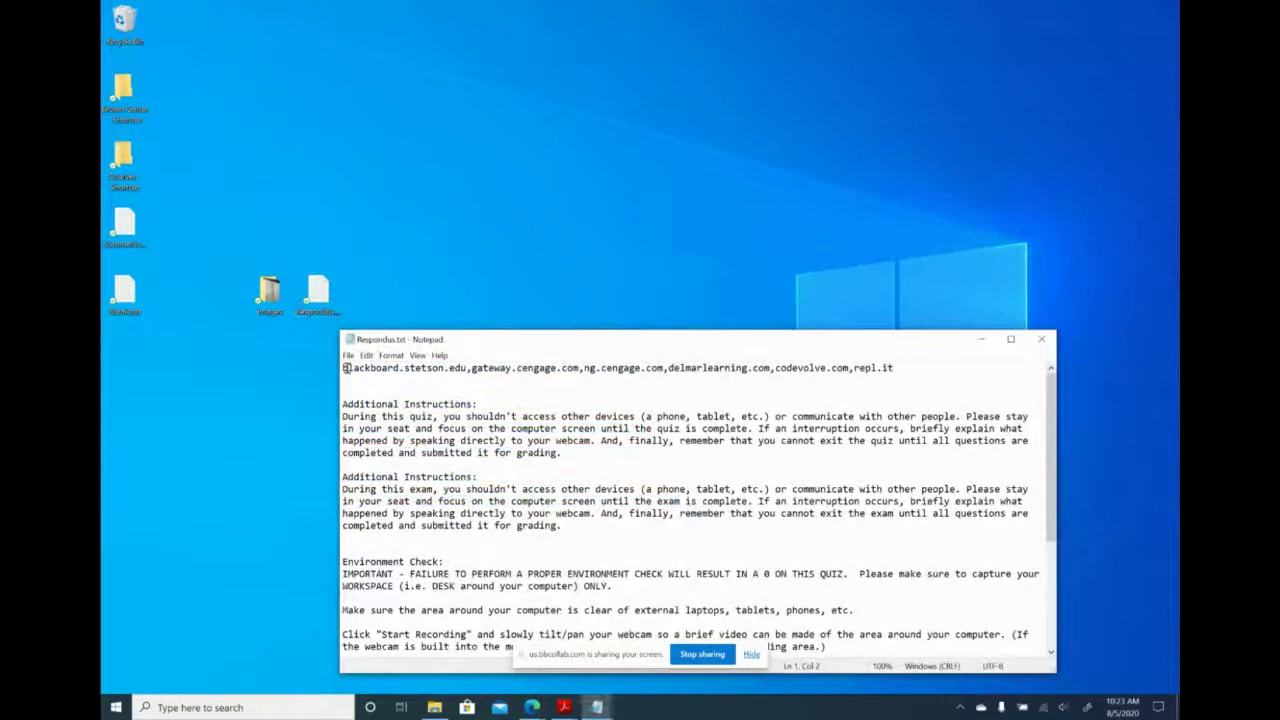
drag(348, 369, 540, 369)
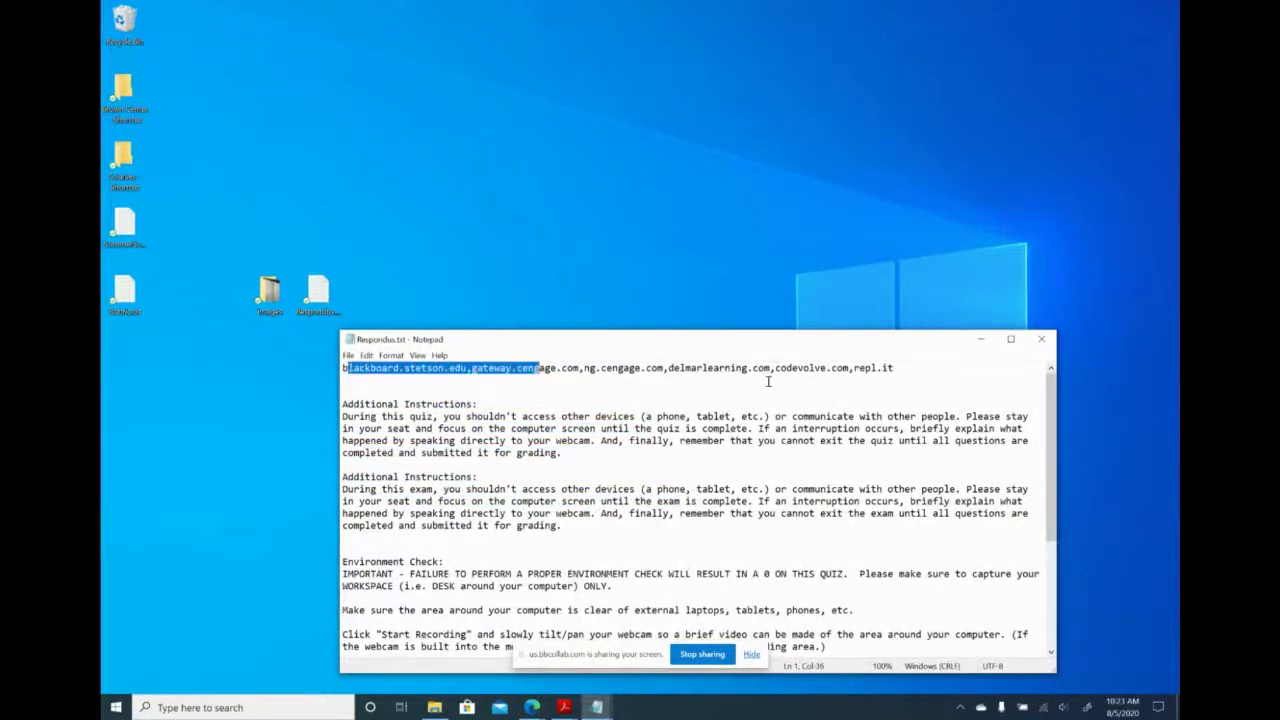
drag(926, 369, 337, 362)
key(ctrl+c)
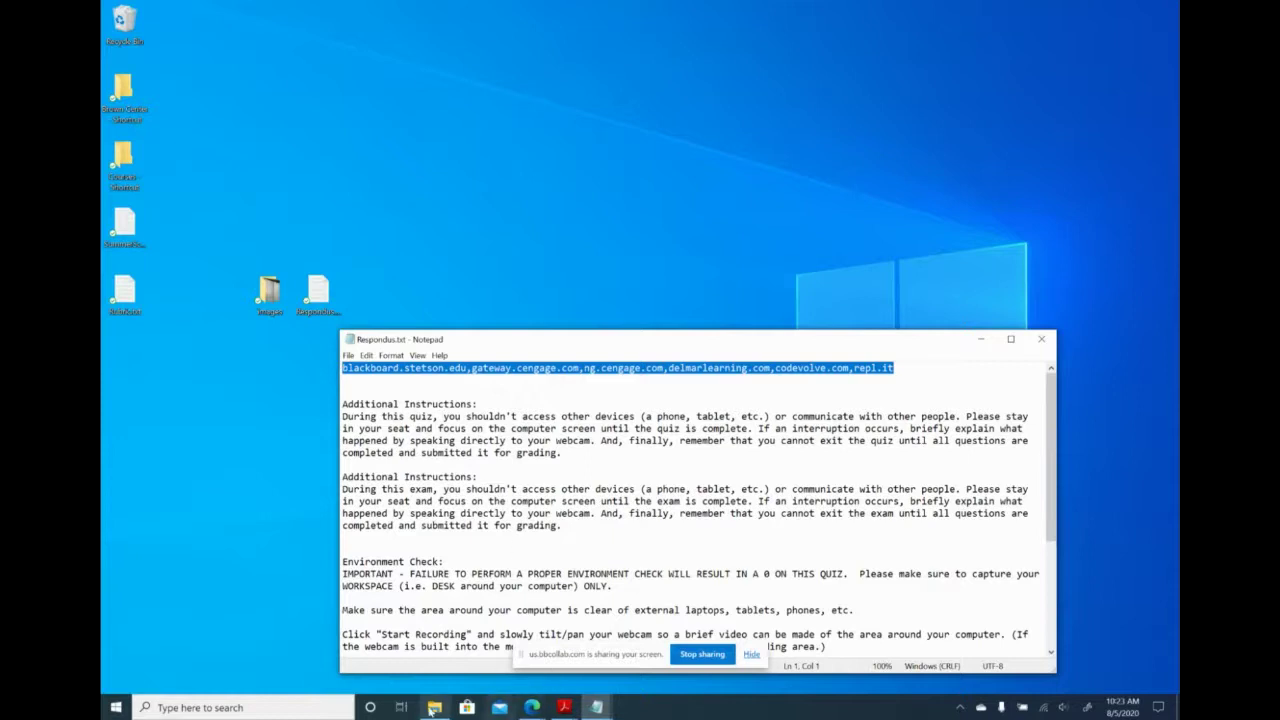
click(533, 708)
click(465, 645)
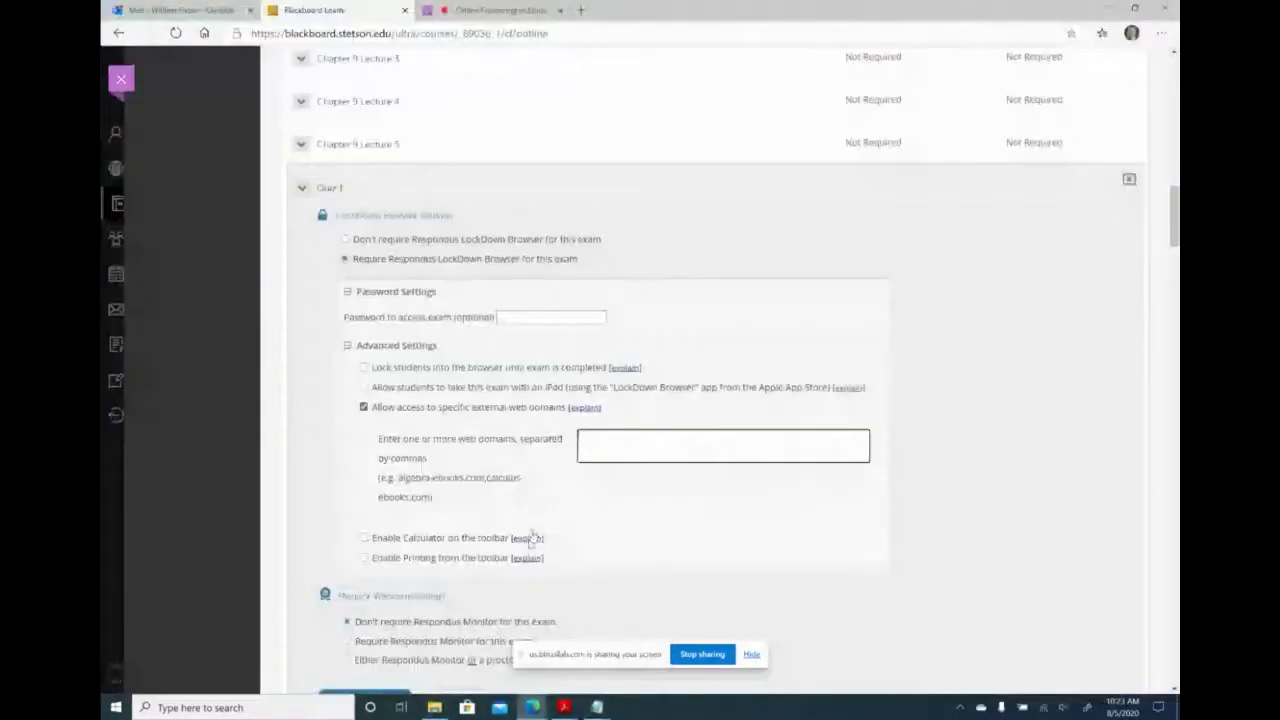
click(614, 449)
Paste the domains blackboard.stetson.edu through repl.it and review each entry, including gateway.cengage.com.
key(ctrl+v)
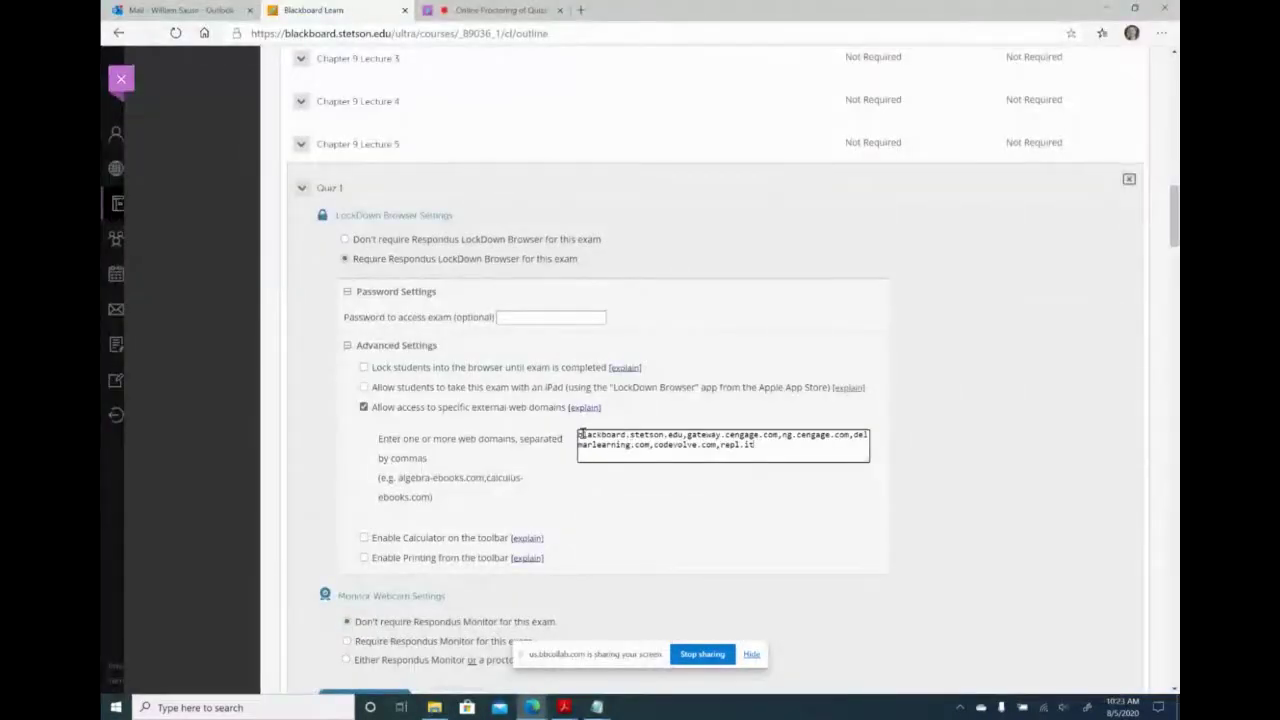
drag(579, 434, 698, 468)
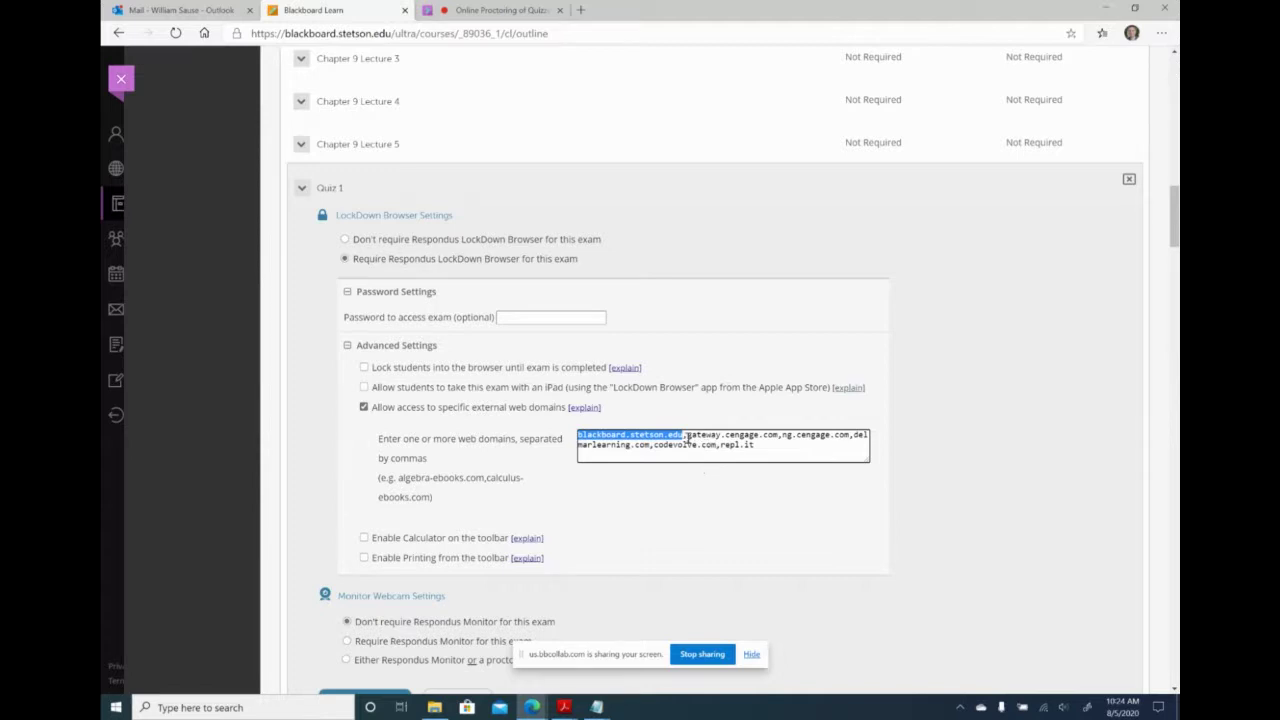
drag(687, 438, 779, 438)
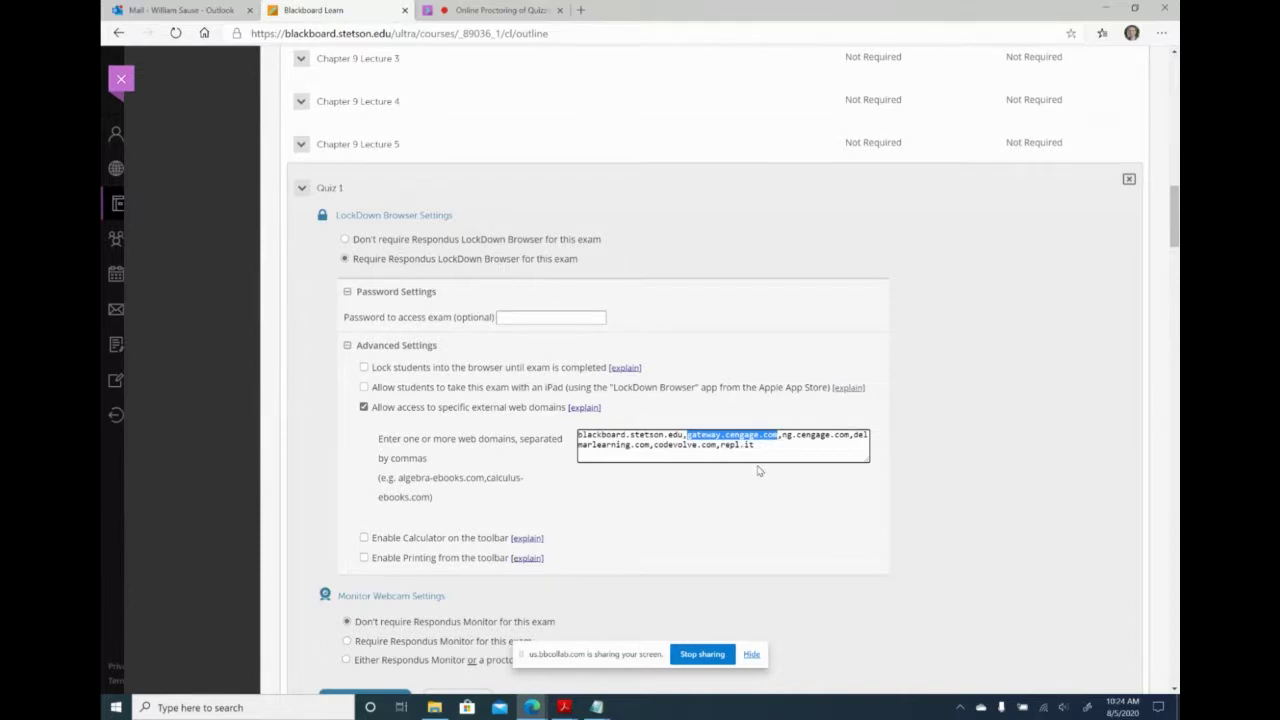
drag(781, 438, 849, 436)
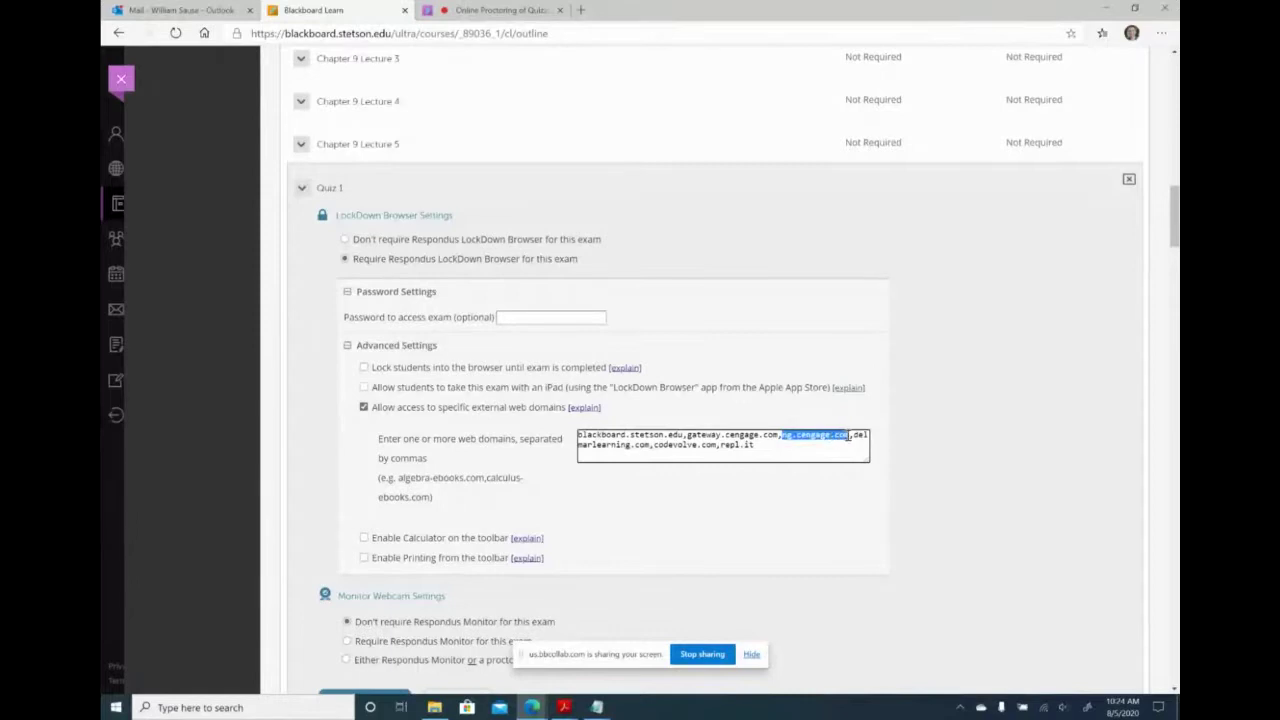
click(852, 438)
drag(720, 446, 757, 446)
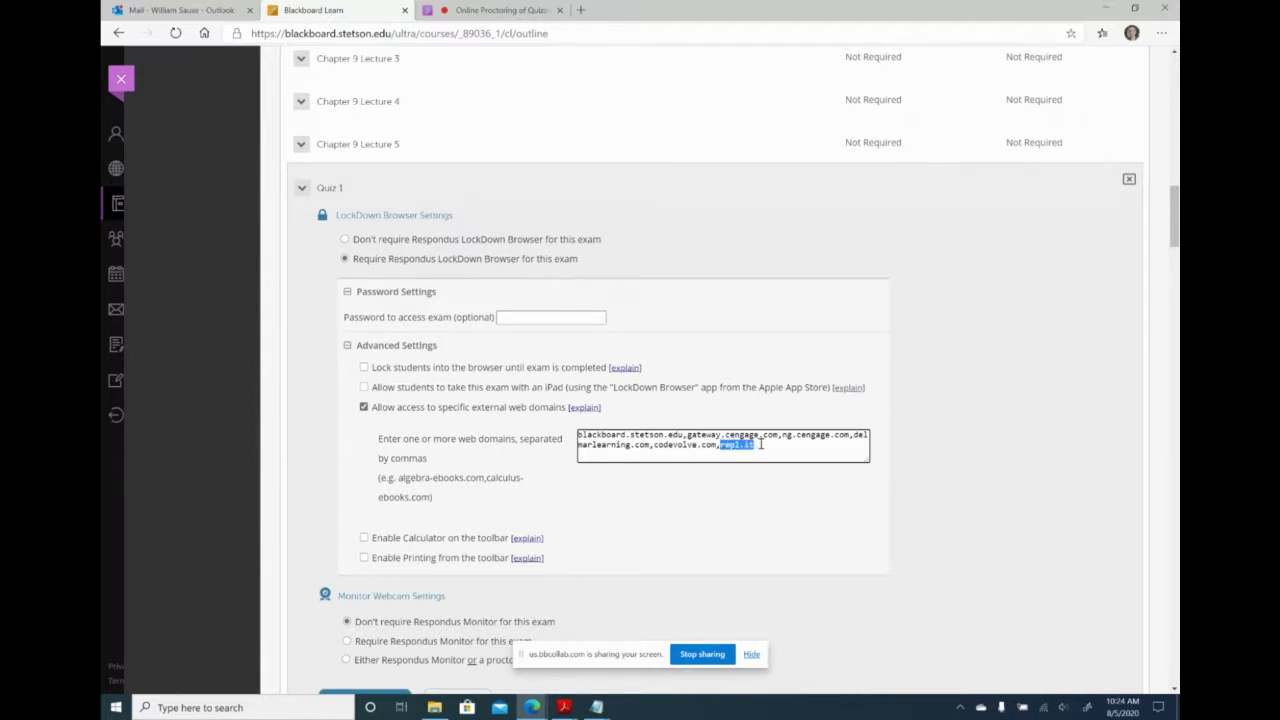
click(760, 446)
click(581, 435)
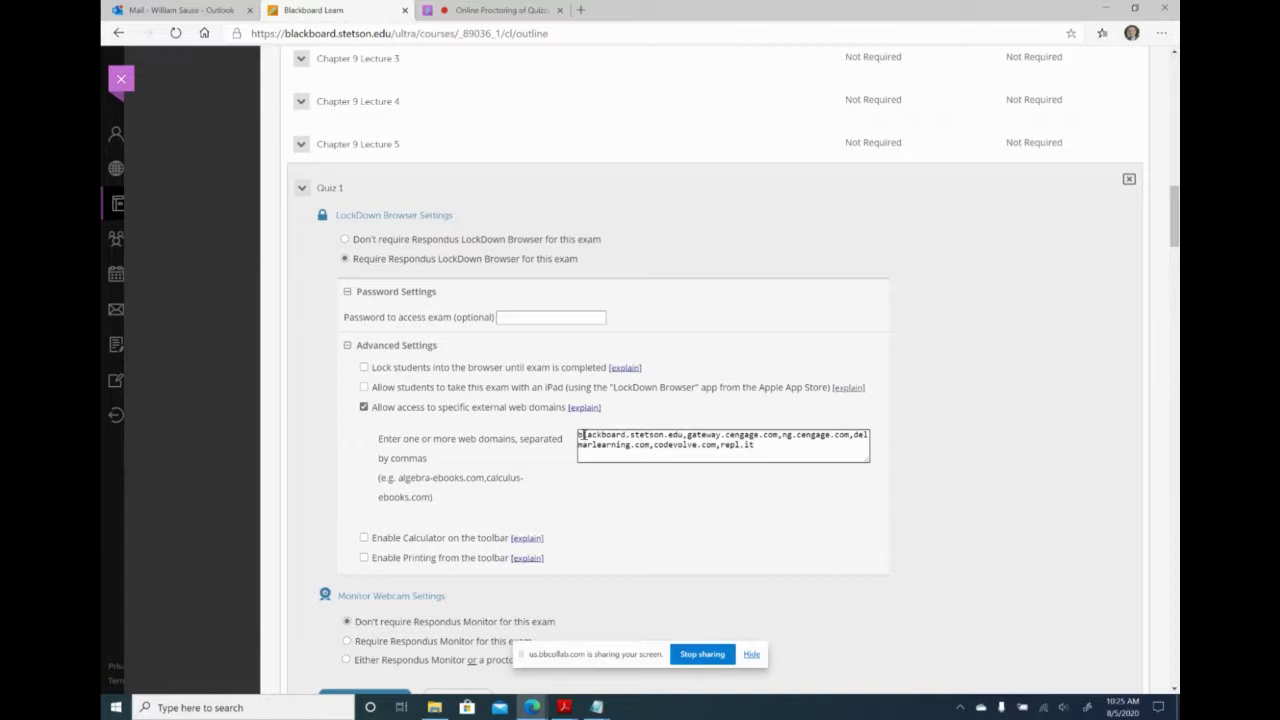
drag(684, 435, 577, 440)
click(627, 455)
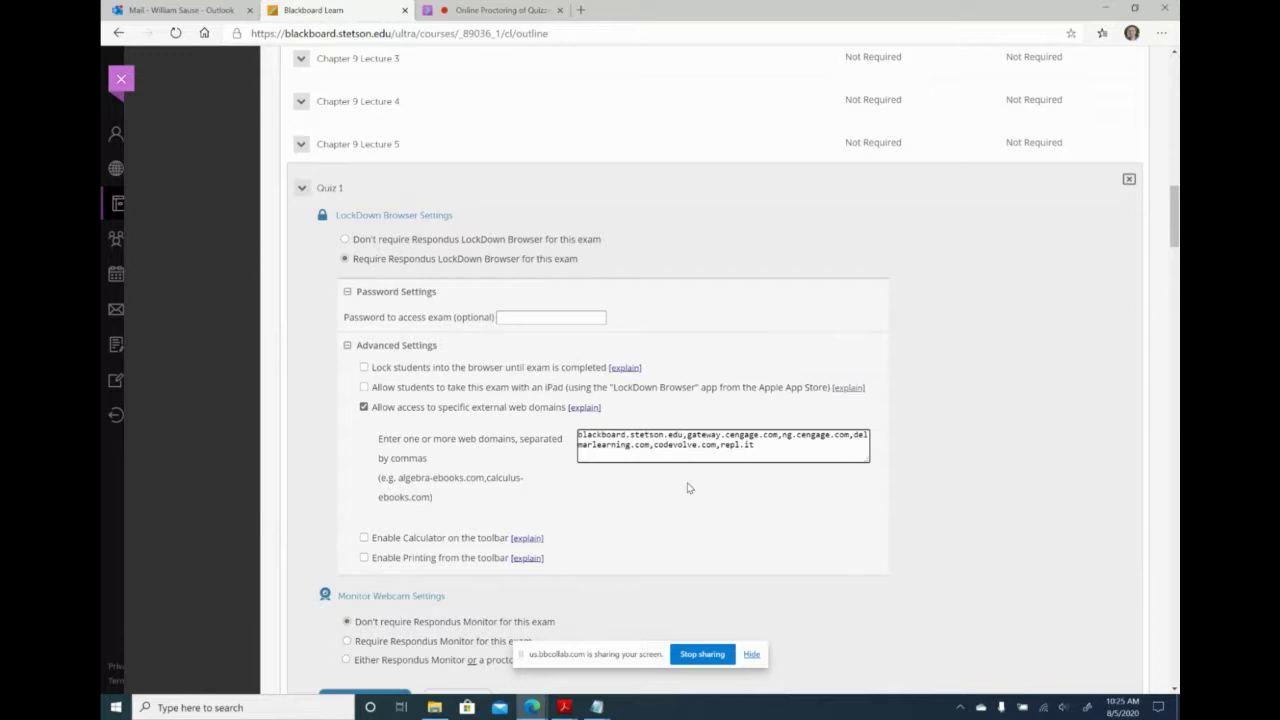
Save + Close Quiz 1's LockDown settings, marking it Required, then minimize Edge.
scroll(760, 500, down, 4)
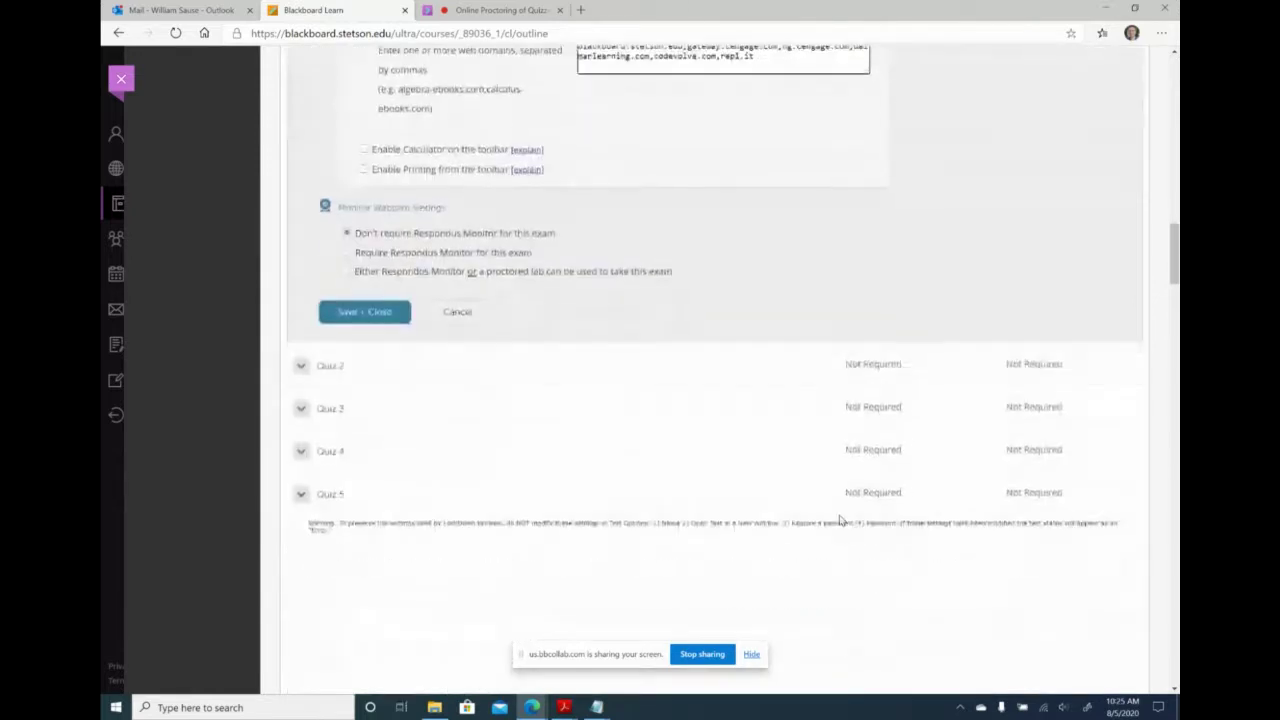
scroll(840, 517, up, 3)
scroll(855, 525, down, 2)
scroll(1031, 651, down, 5)
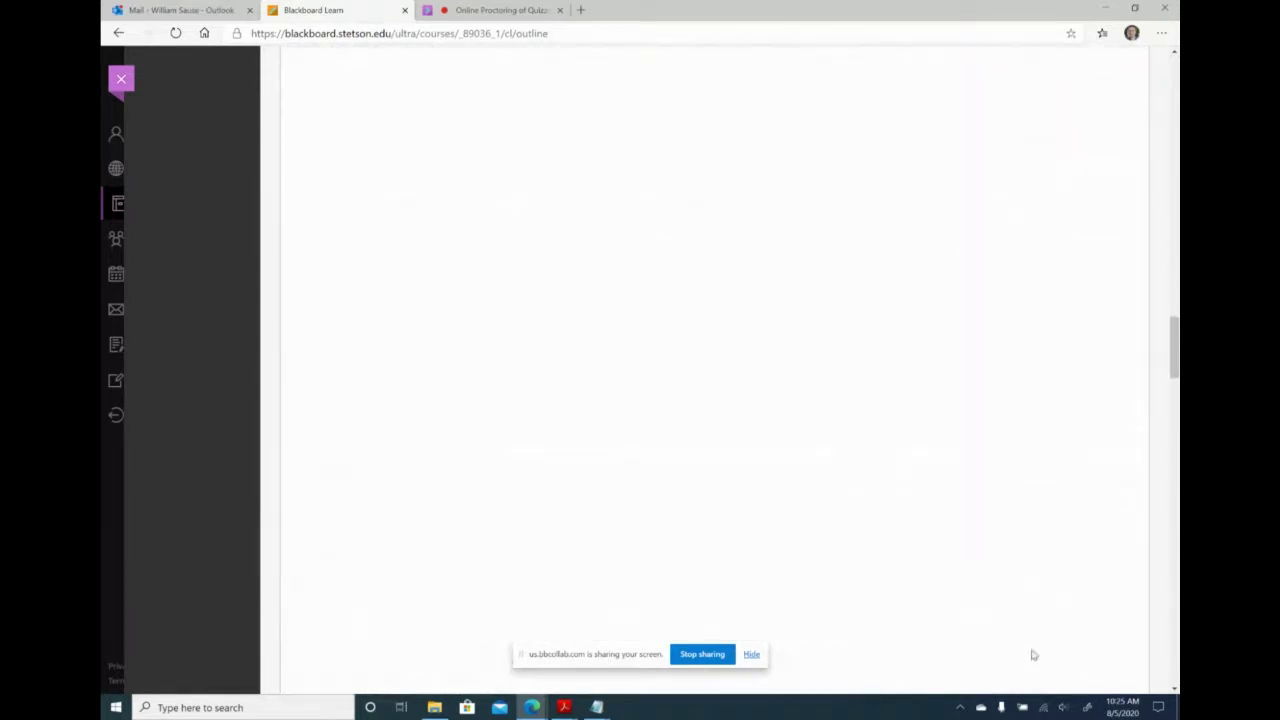
drag(1176, 495, 1173, 232)
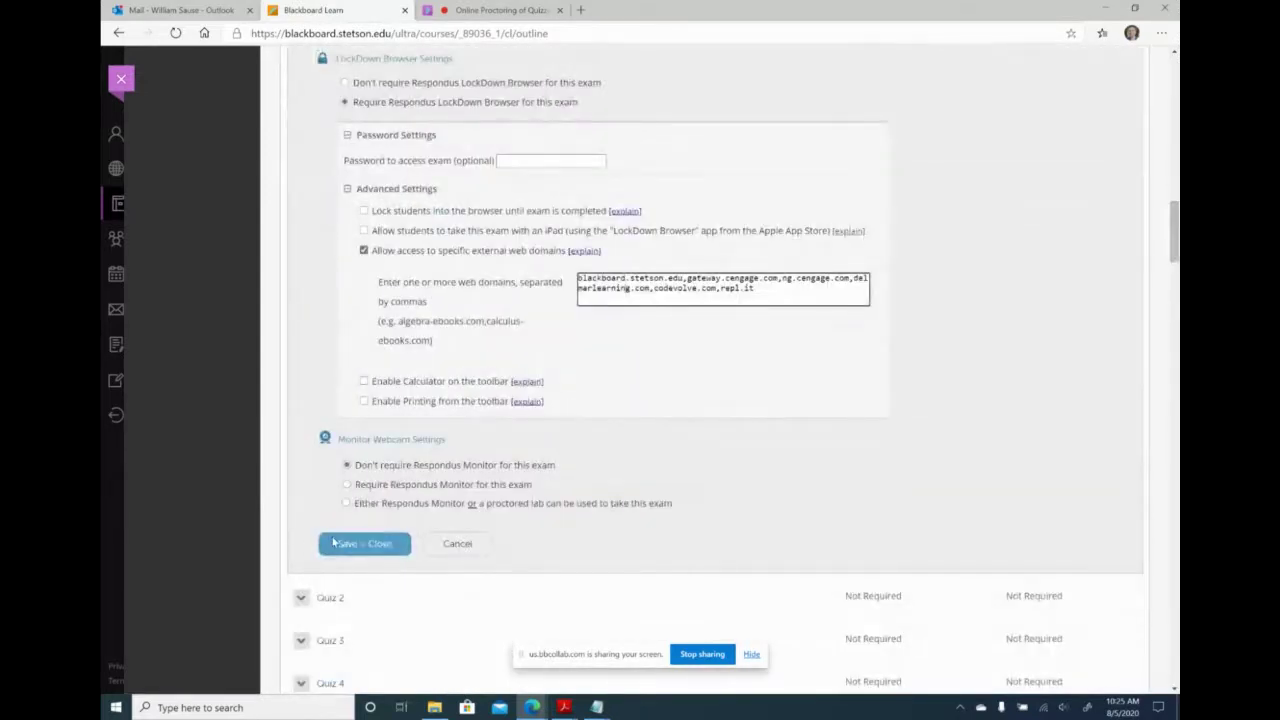
click(335, 542)
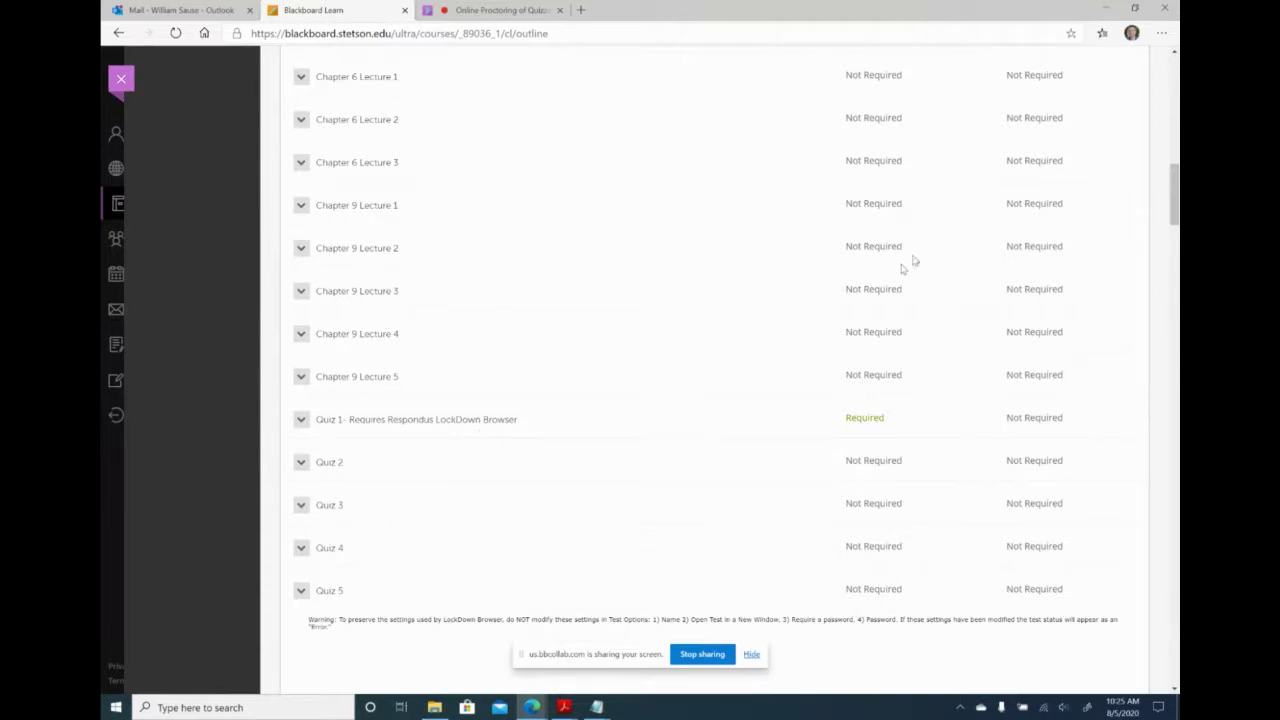
click(1110, 9)
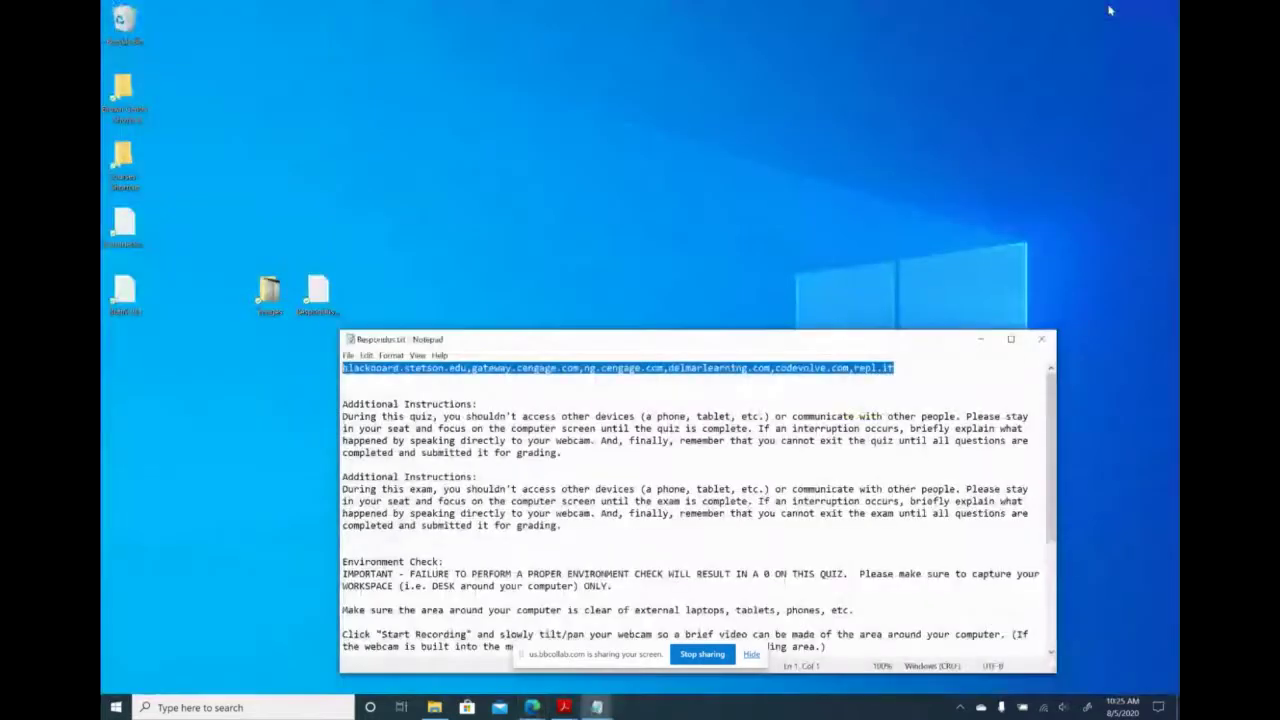
Open the desktop images folder maximized and view IMG_1936.JPEG in Photos.
double_click(270, 295)
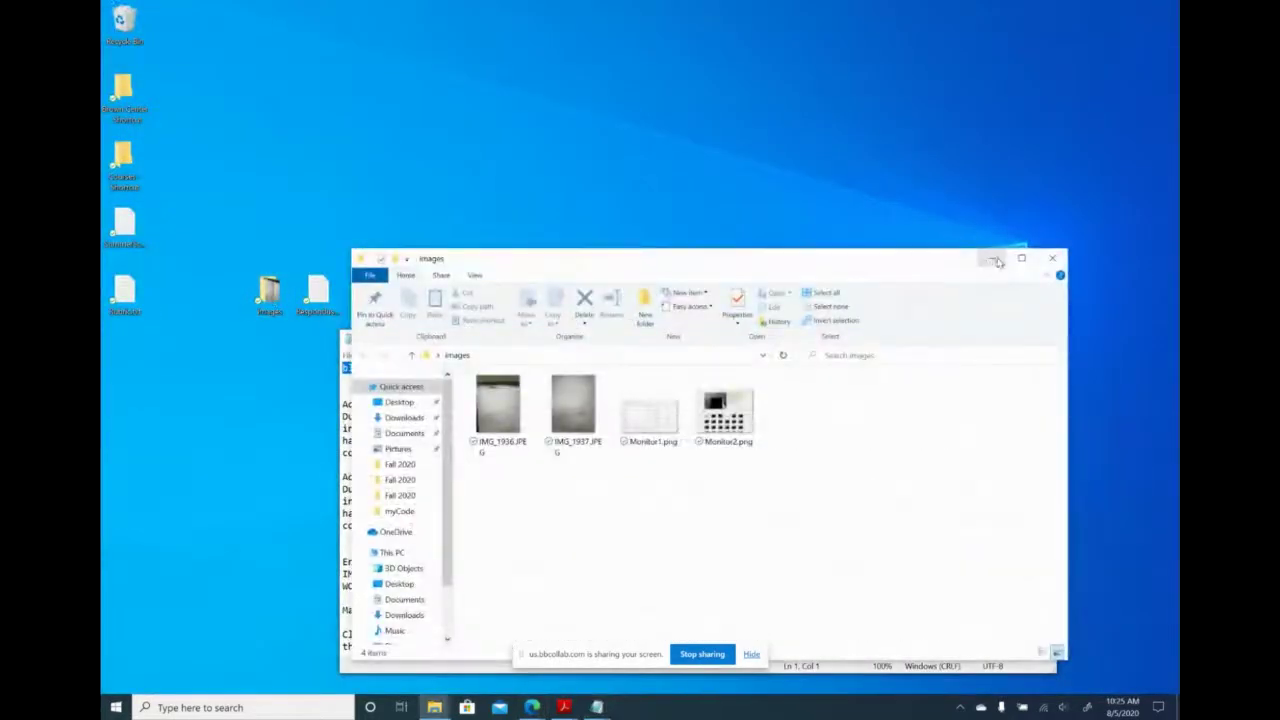
click(1021, 258)
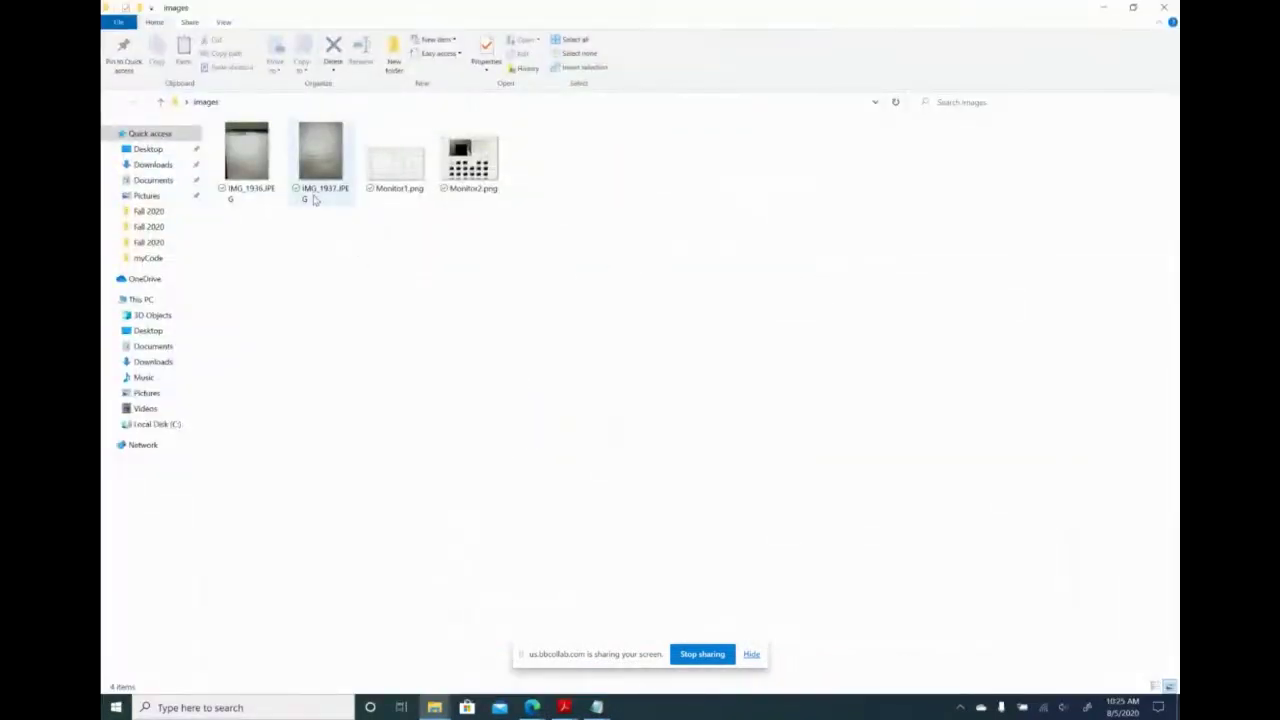
click(252, 154)
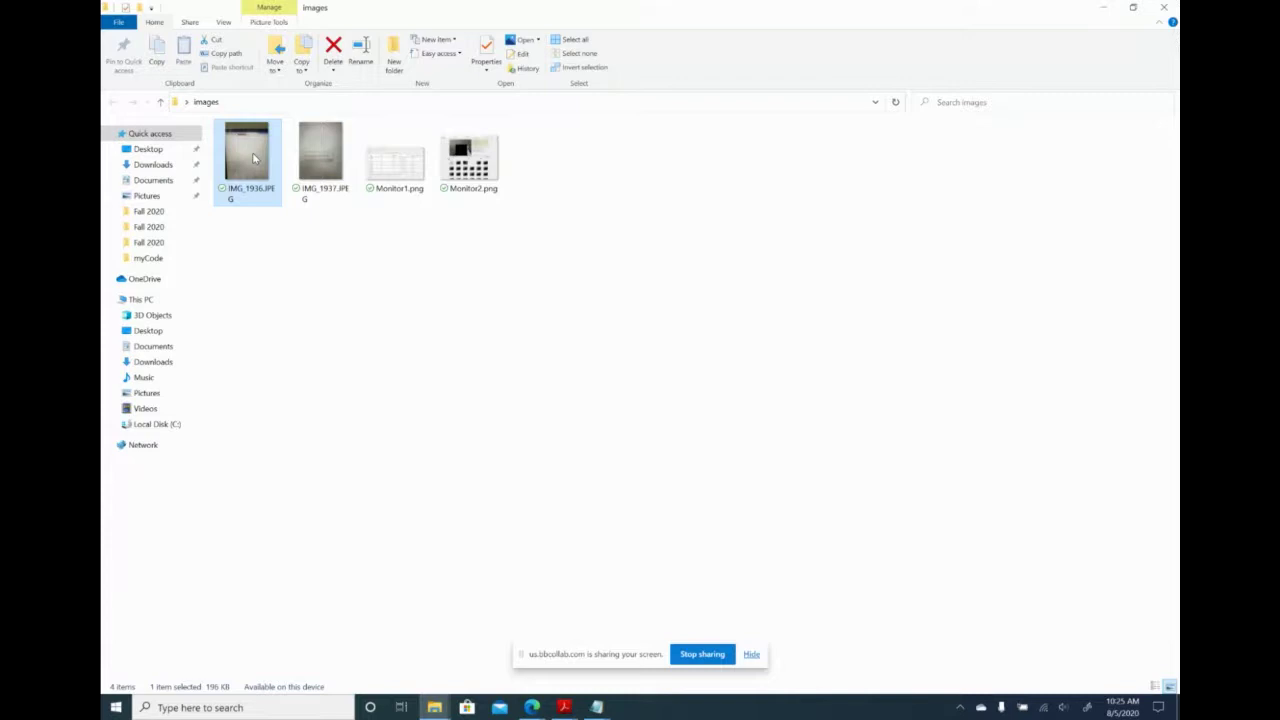
double_click(252, 152)
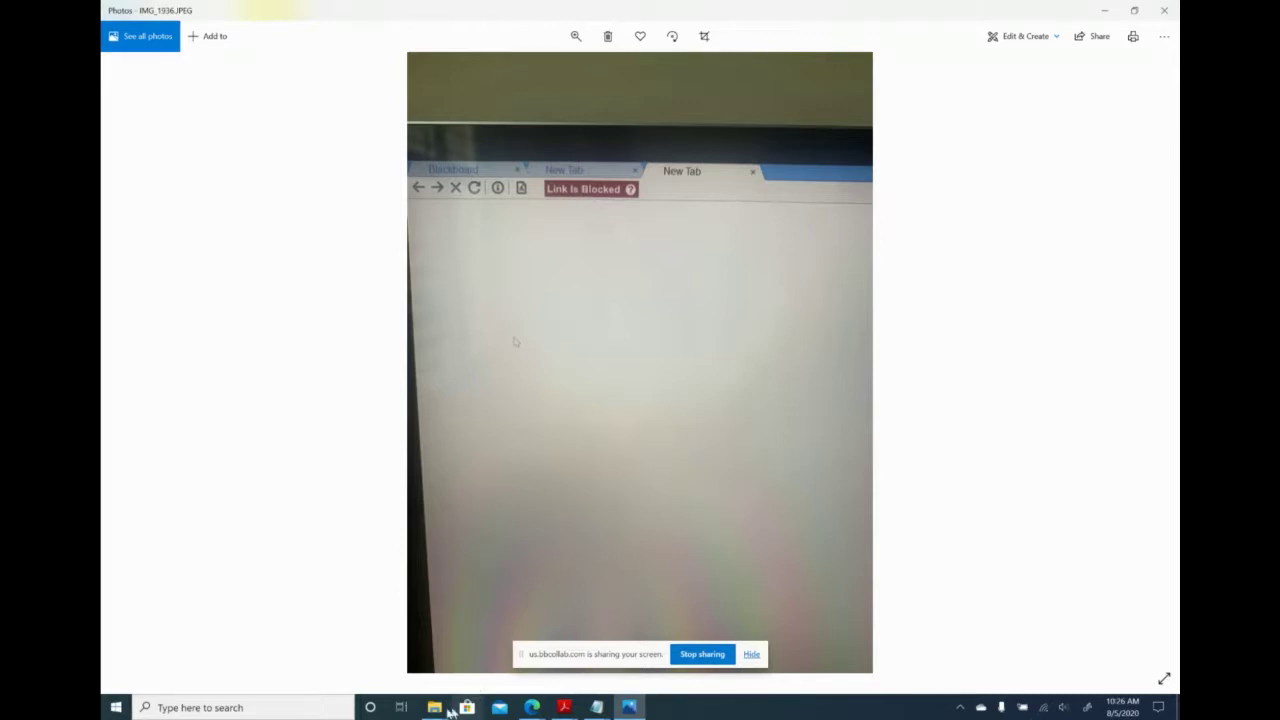
Advance to photo IMG_1937, then switch back to the Blackboard window.
click(1146, 364)
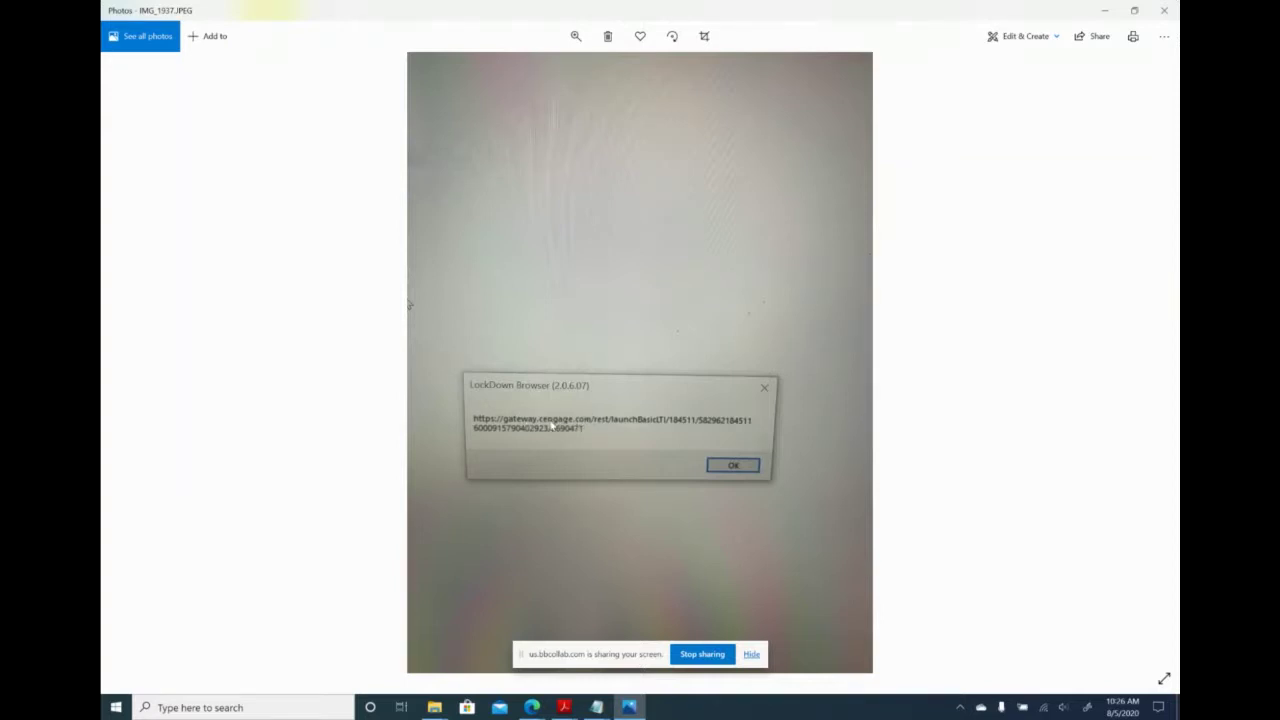
click(532, 707)
click(473, 655)
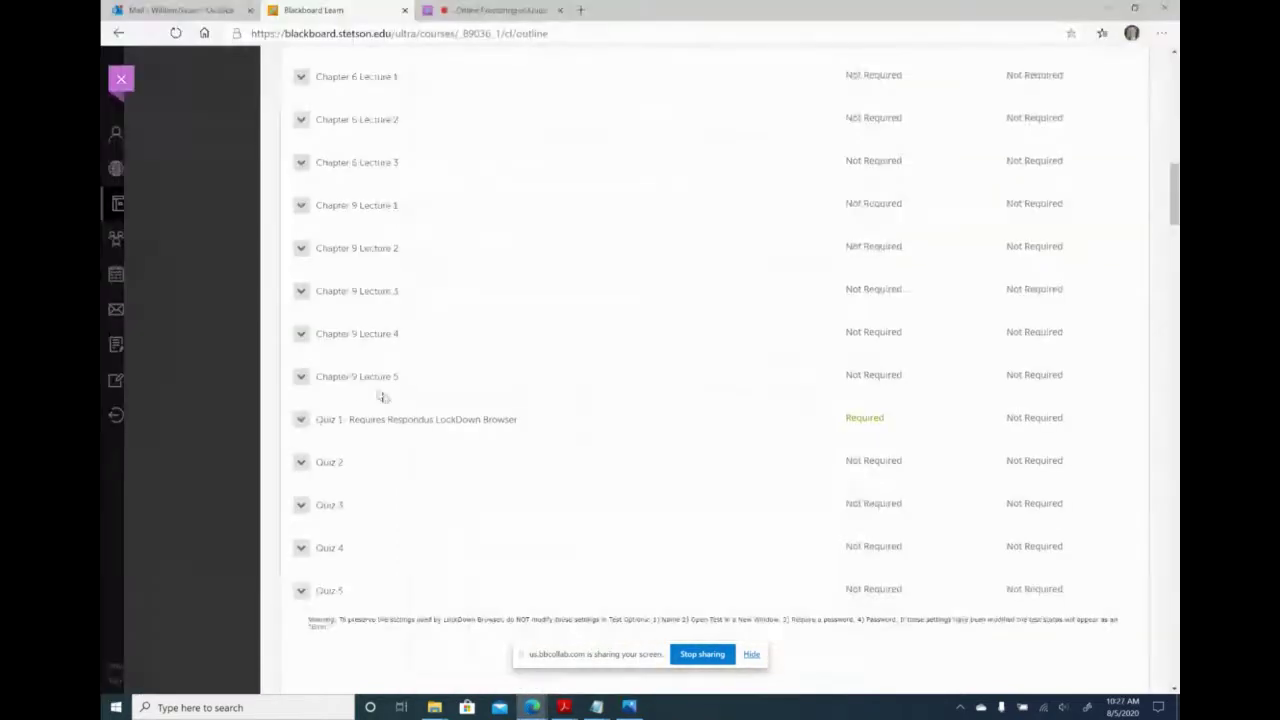
Reopen Quiz 1's LockDown Browser settings and expand Advanced Settings.
click(301, 419)
click(315, 439)
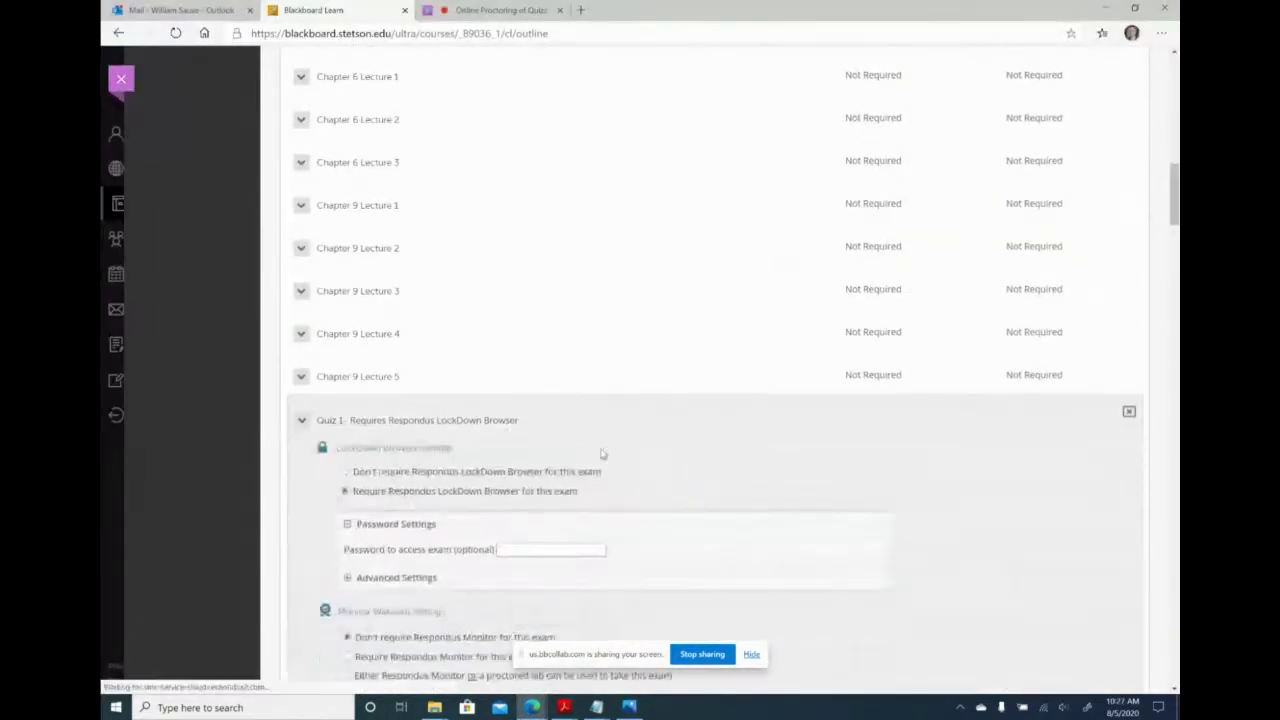
scroll(591, 503, down, 3)
click(347, 286)
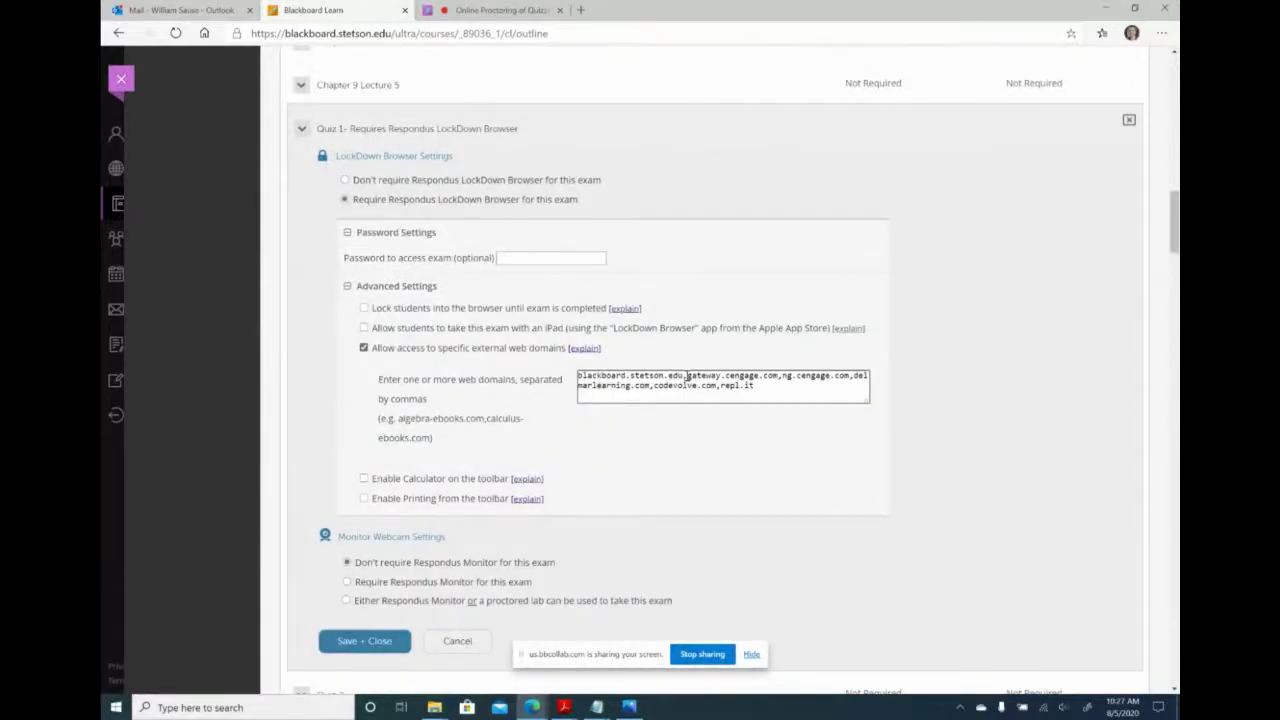
Check that the saved allowed-domains list includes gateway.cengage.com after blackboard.stetson.edu.
click(681, 376)
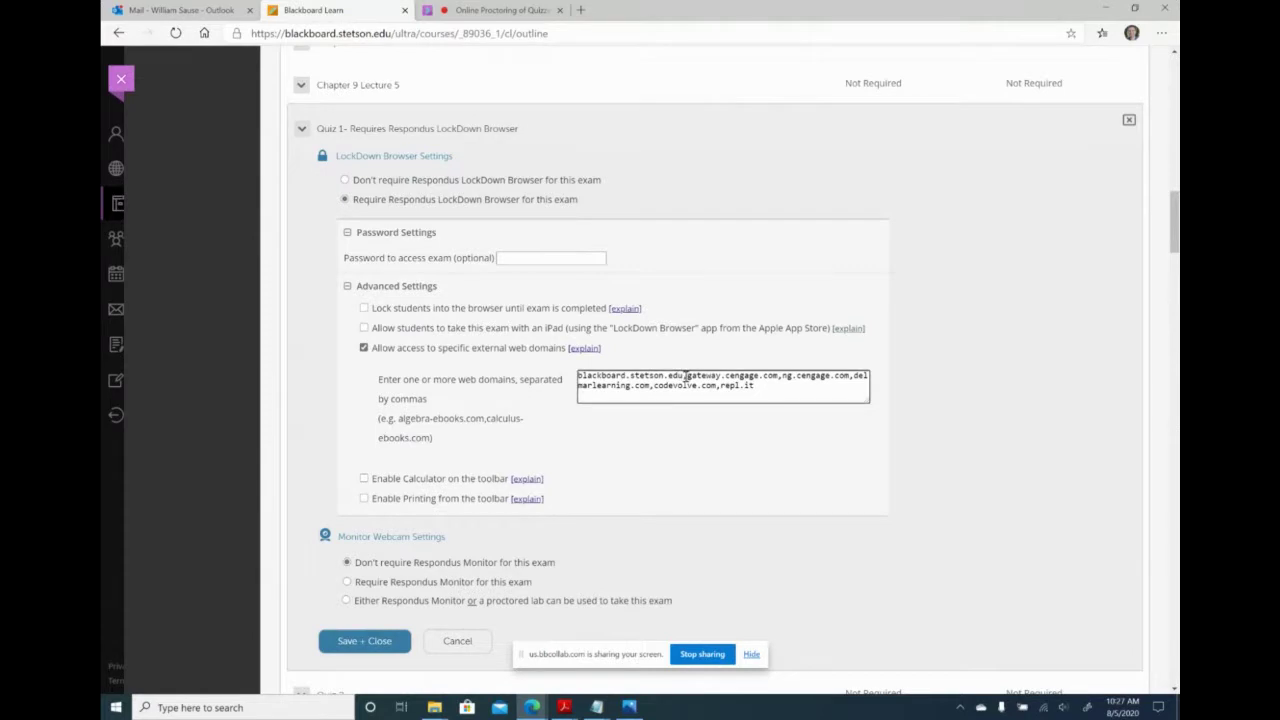
drag(686, 376, 778, 380)
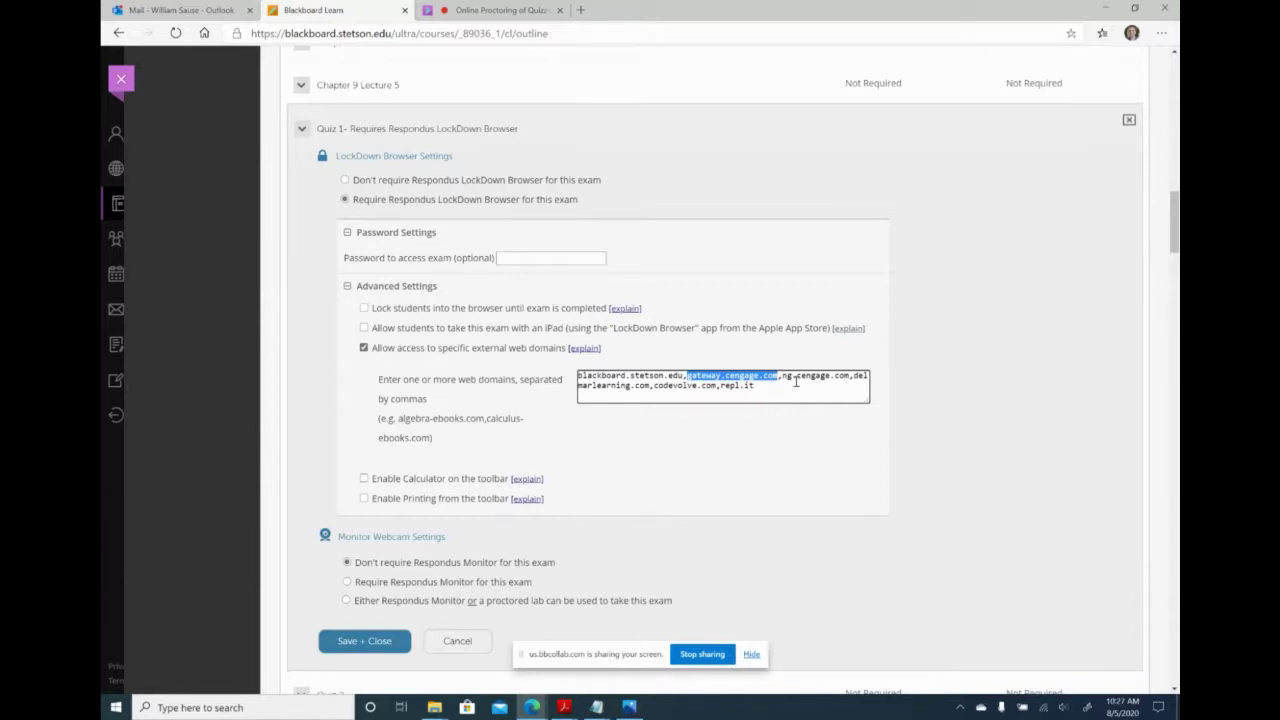
drag(787, 377, 837, 381)
click(832, 387)
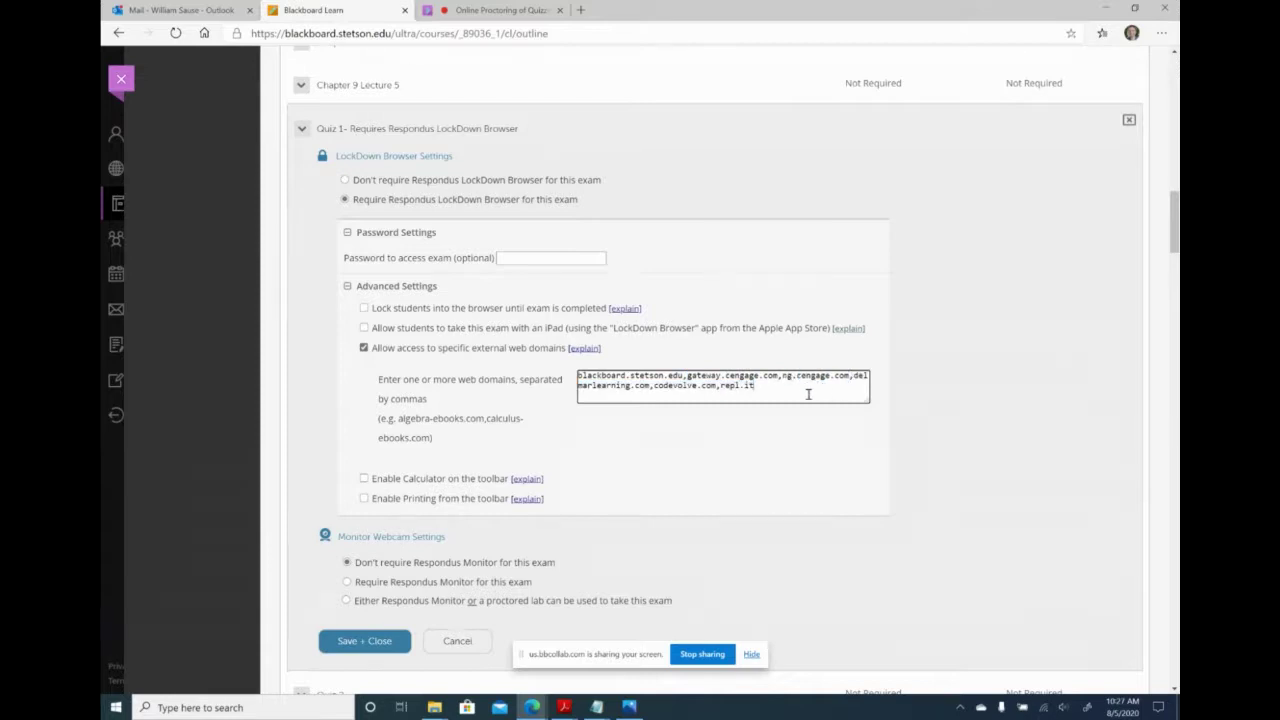
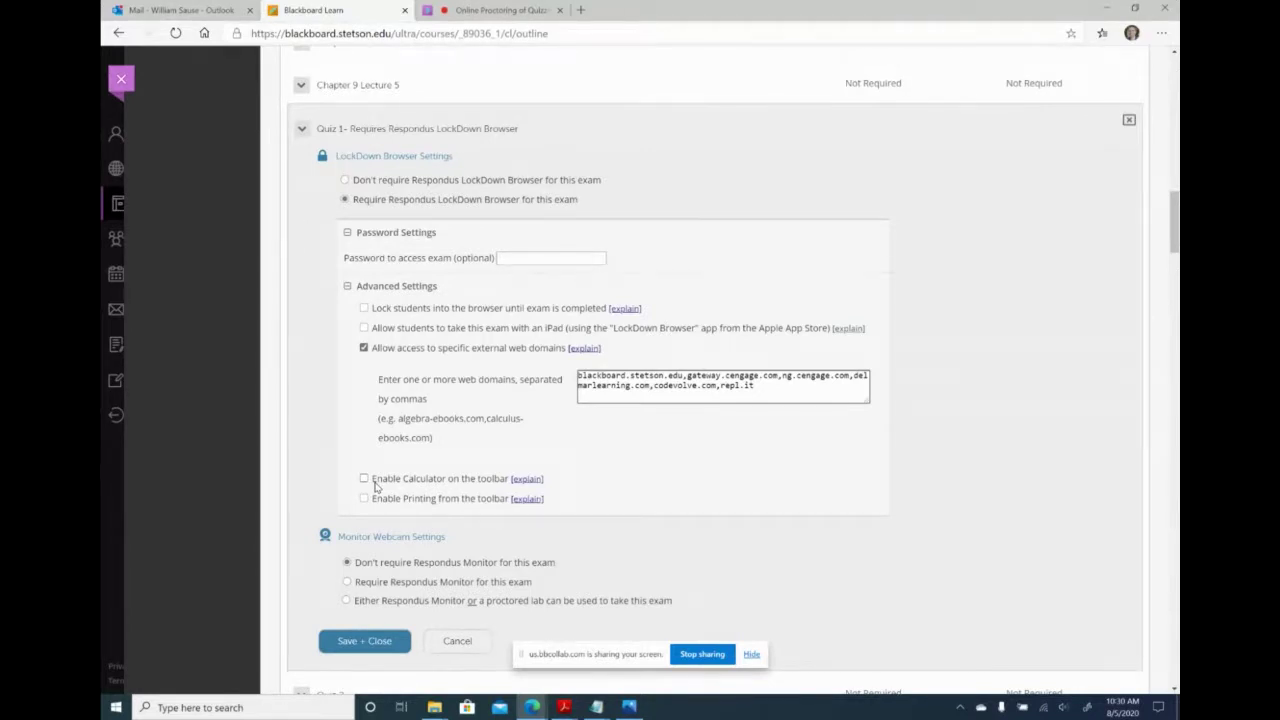
Review Quiz 1's LockDown Browser settings and save them with Save + Close.
scroll(632, 457, down, 2)
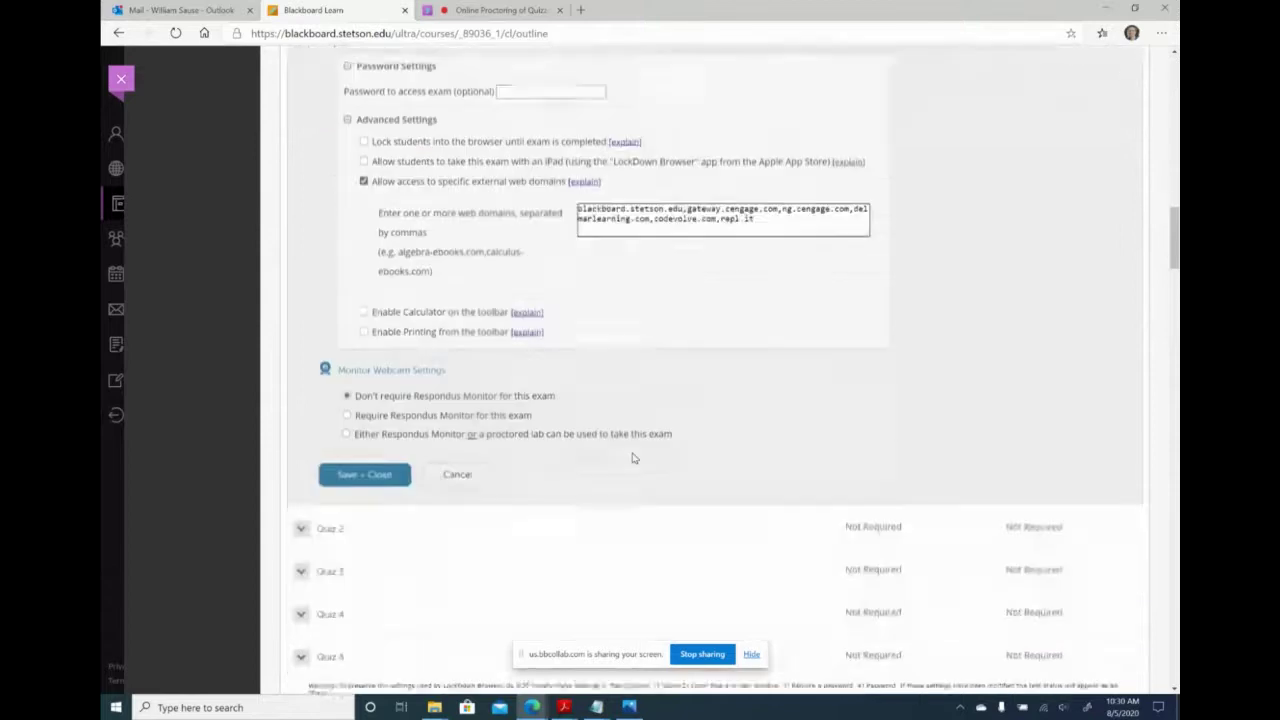
scroll(414, 202, up, 1)
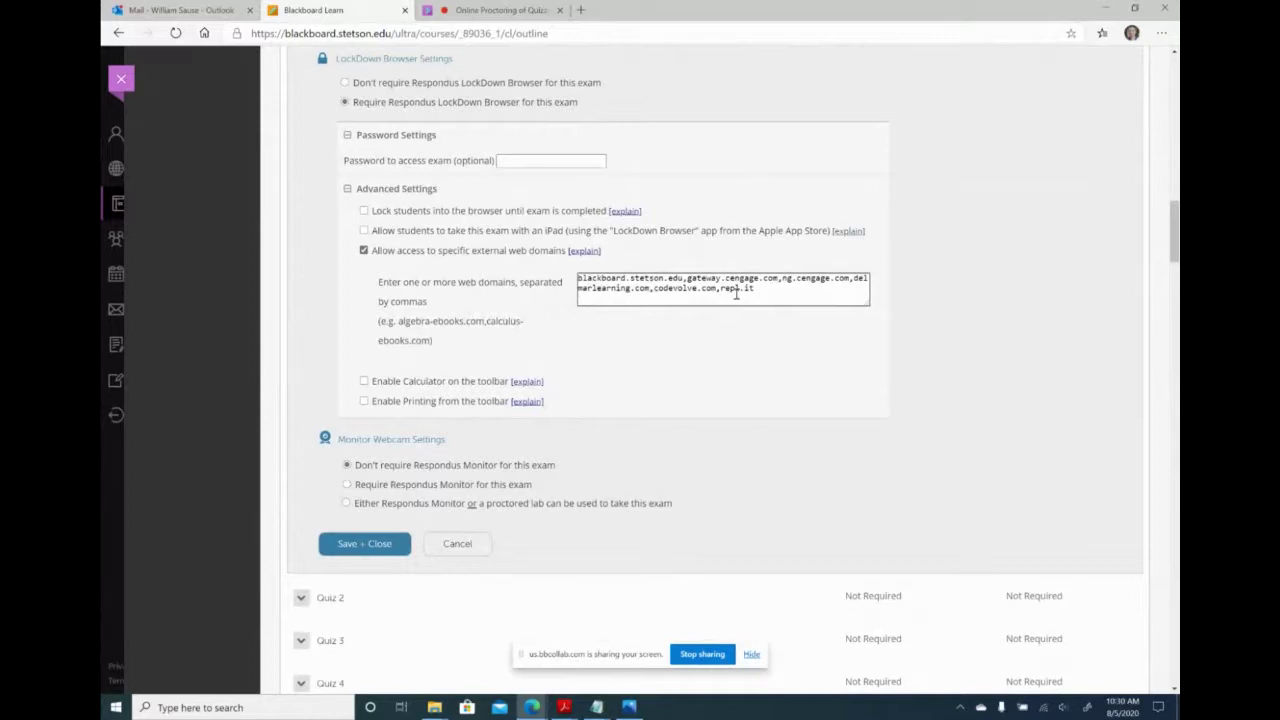
scroll(717, 367, down, 5)
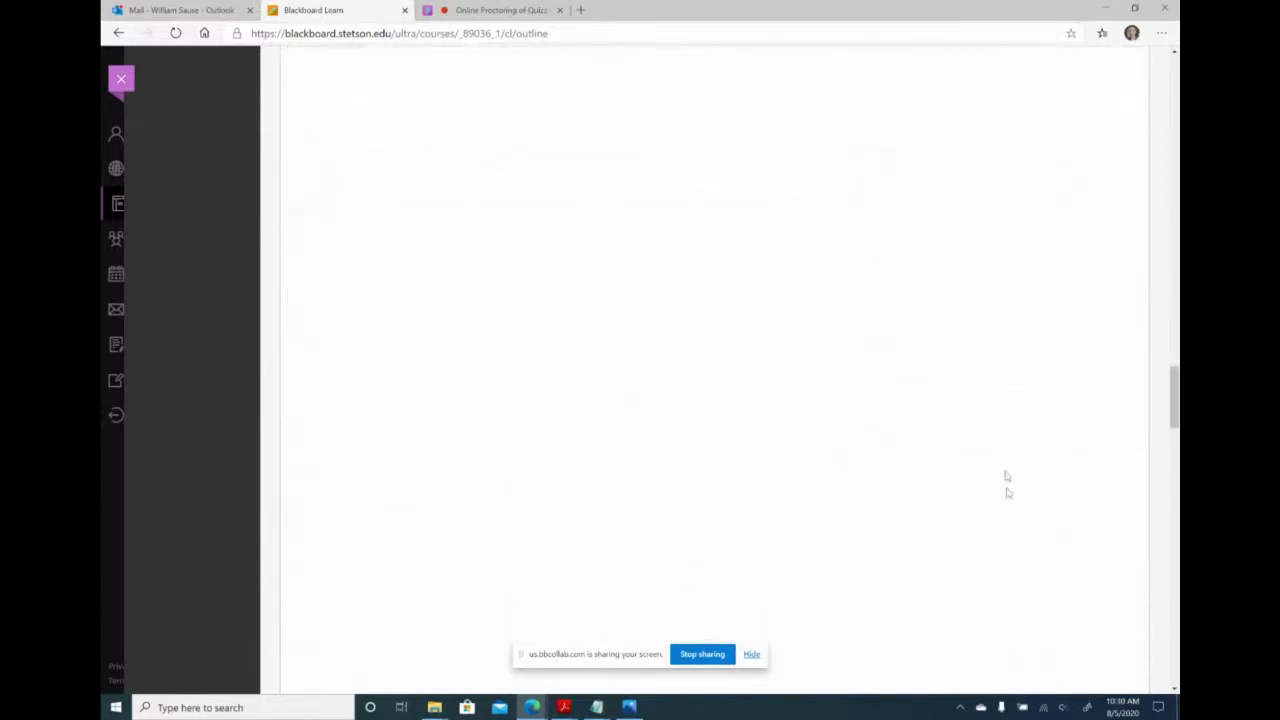
scroll(811, 344, up, 5)
click(360, 546)
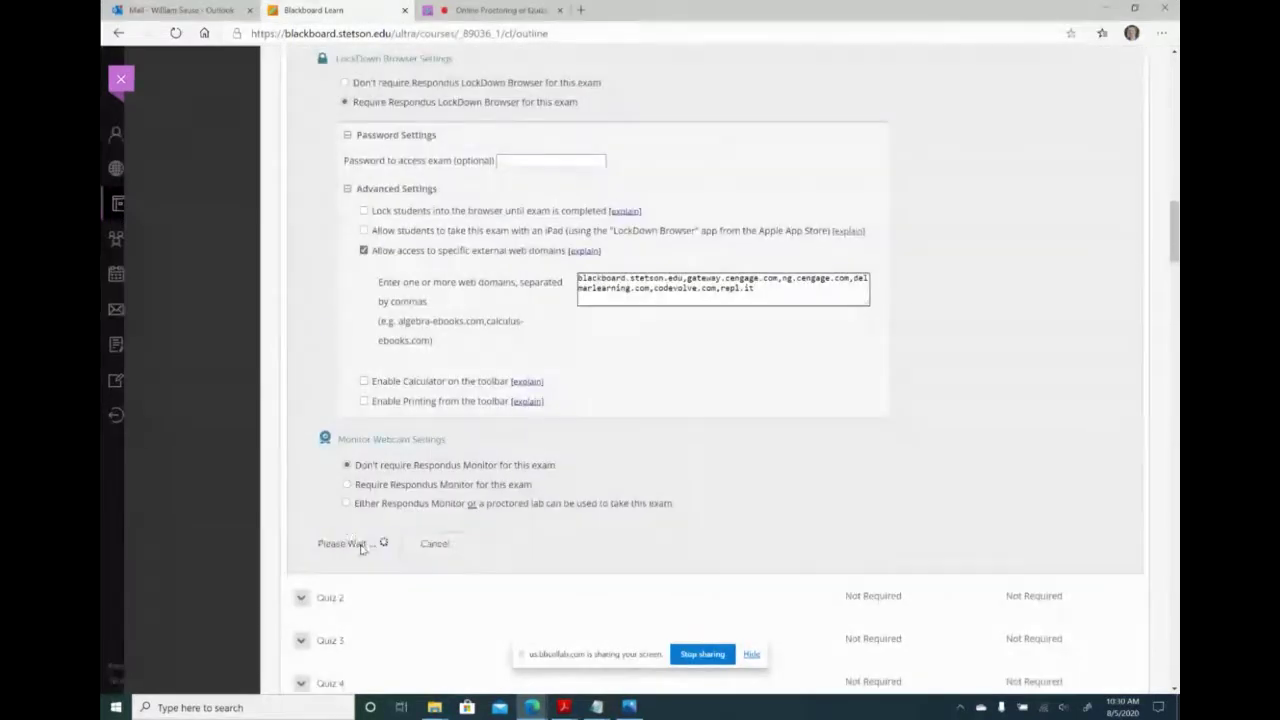
Scroll the LockDown Browser dashboard, then go to the Weeks 2 & 3 course folder.
scroll(430, 460, up, 5)
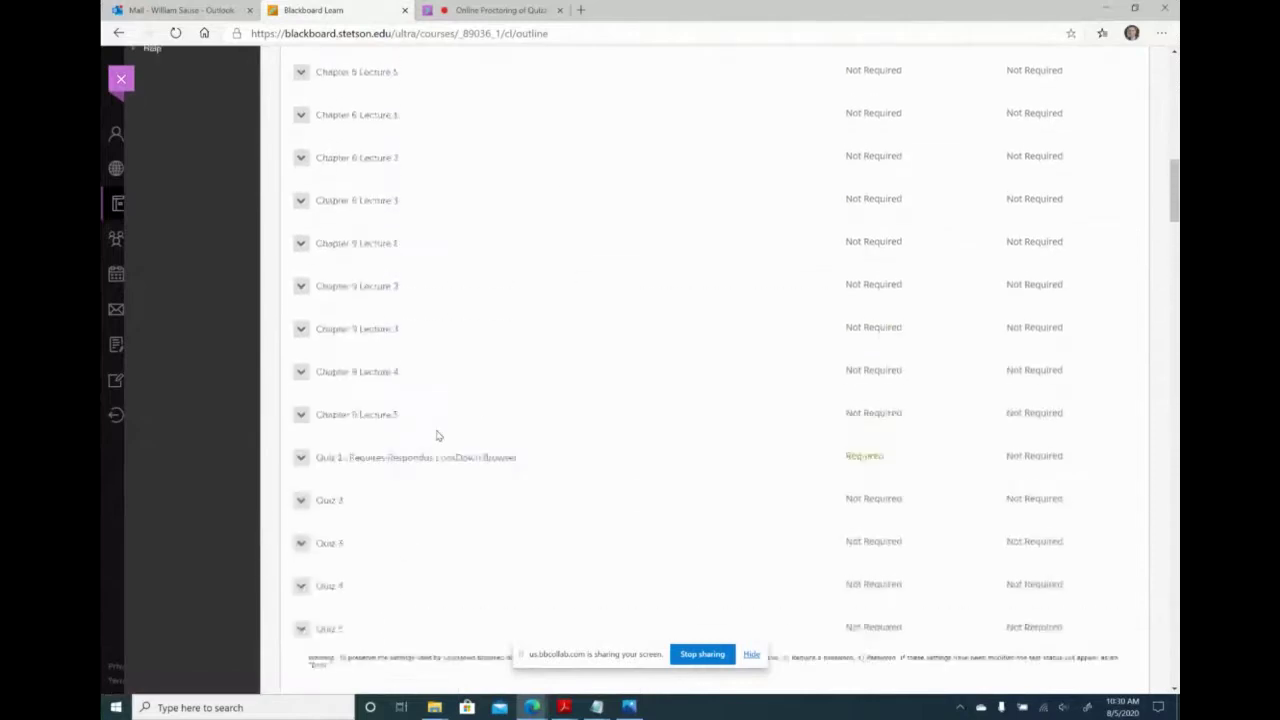
scroll(432, 483, down, 1)
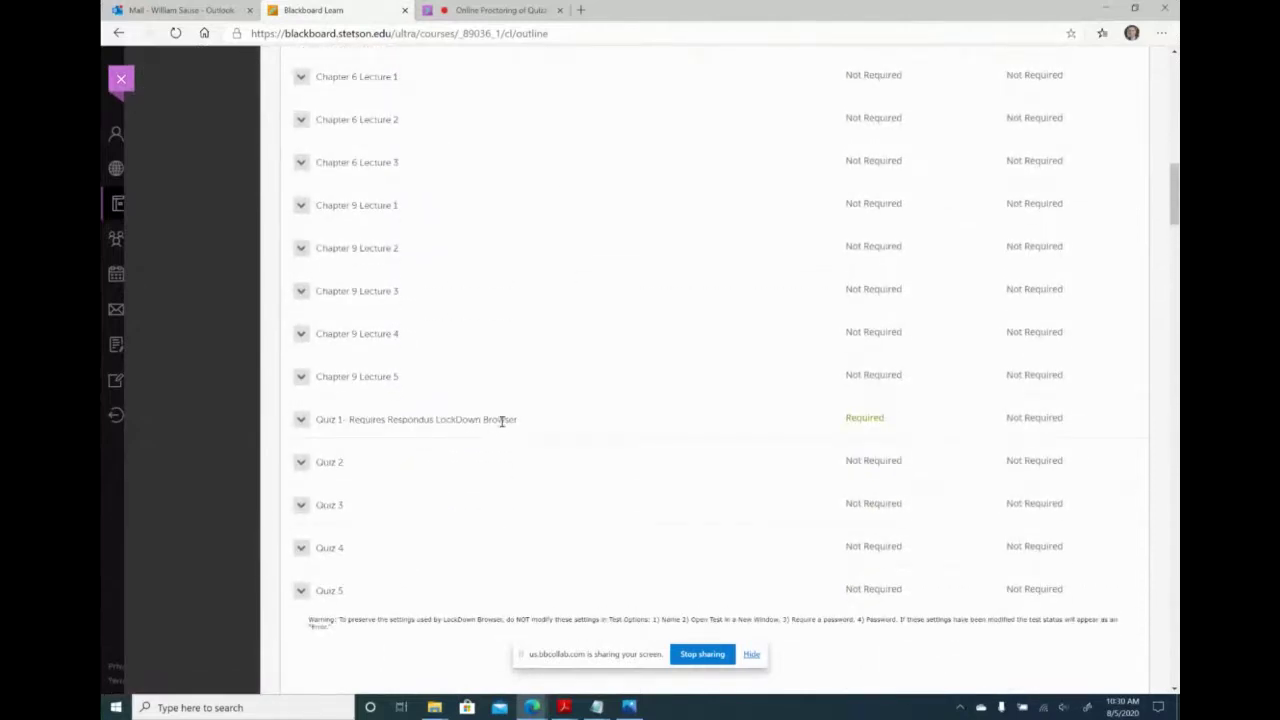
scroll(517, 431, up, 8)
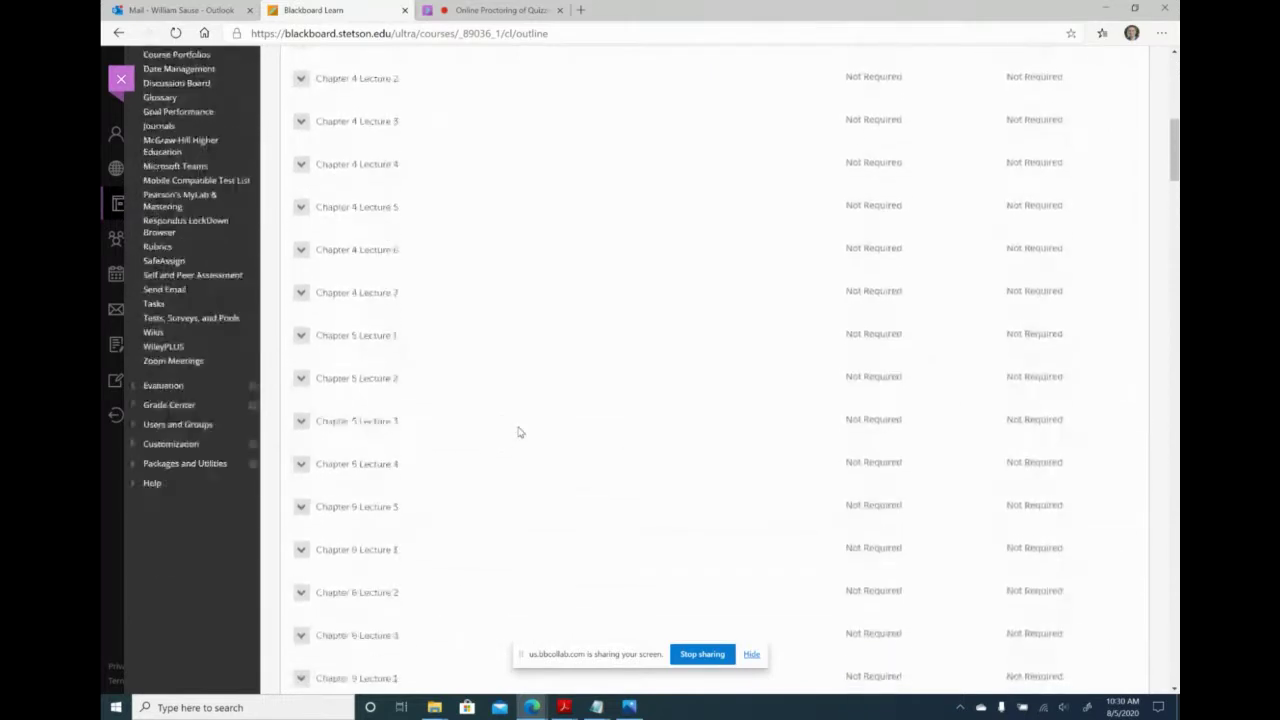
scroll(517, 431, down, 5)
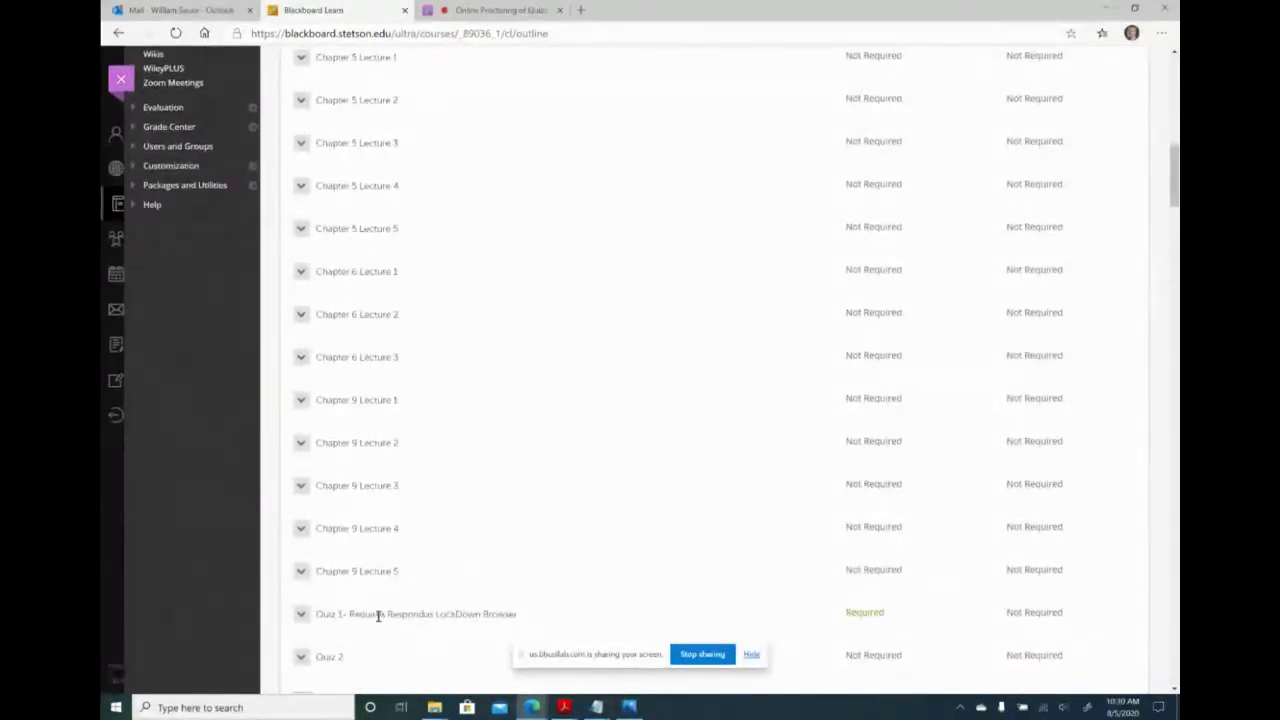
scroll(449, 600, up, 10)
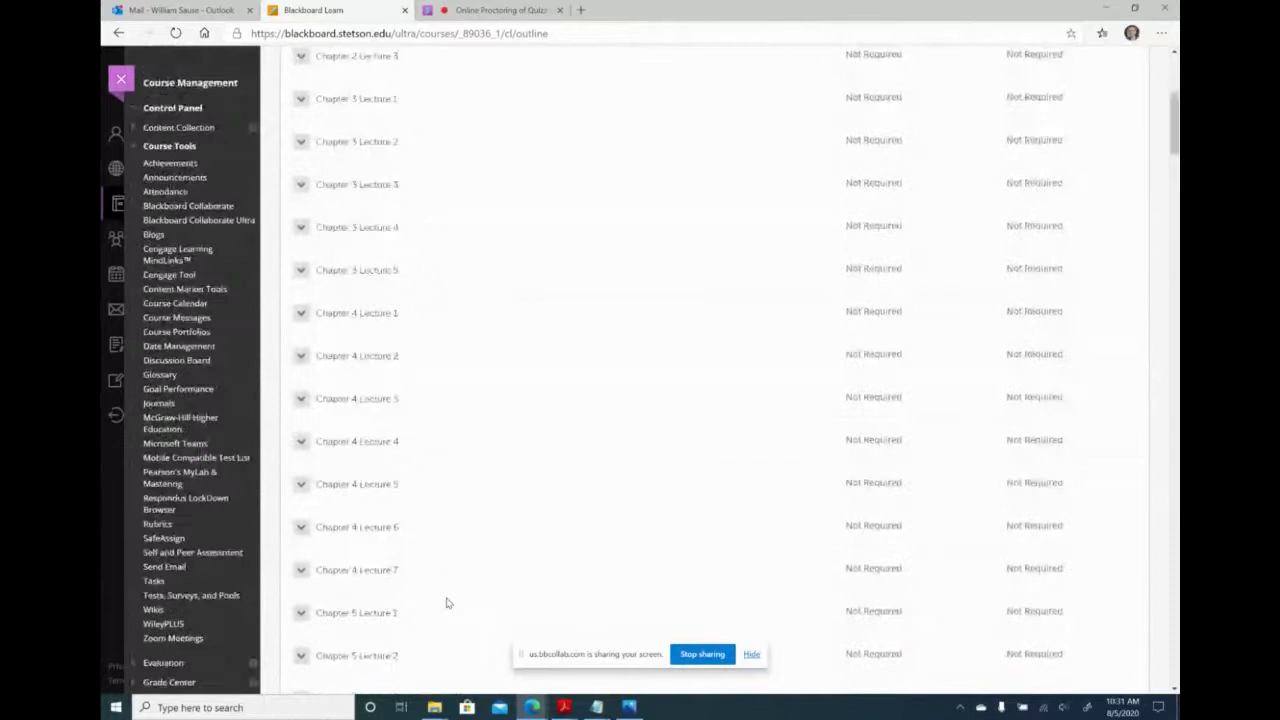
click(176, 236)
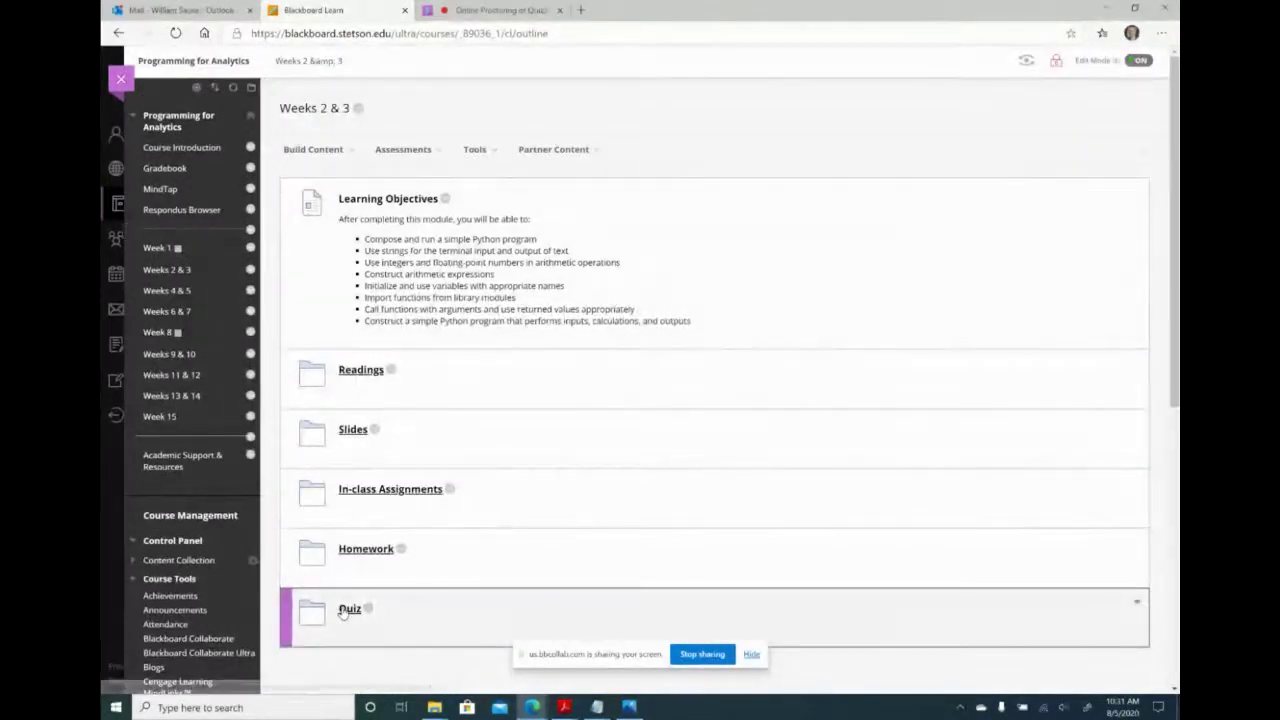
Preview Quiz 1 from the Quiz folder past the password page, then cancel at Begin.
click(344, 610)
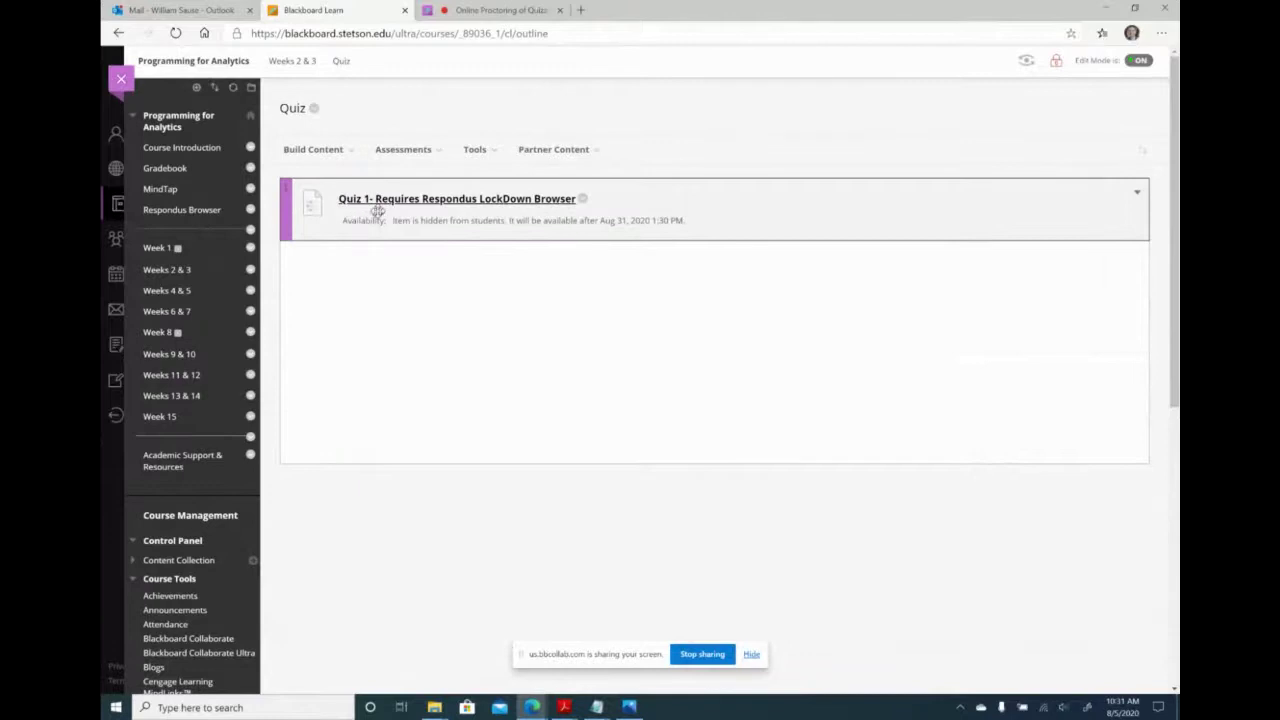
click(540, 203)
click(1088, 362)
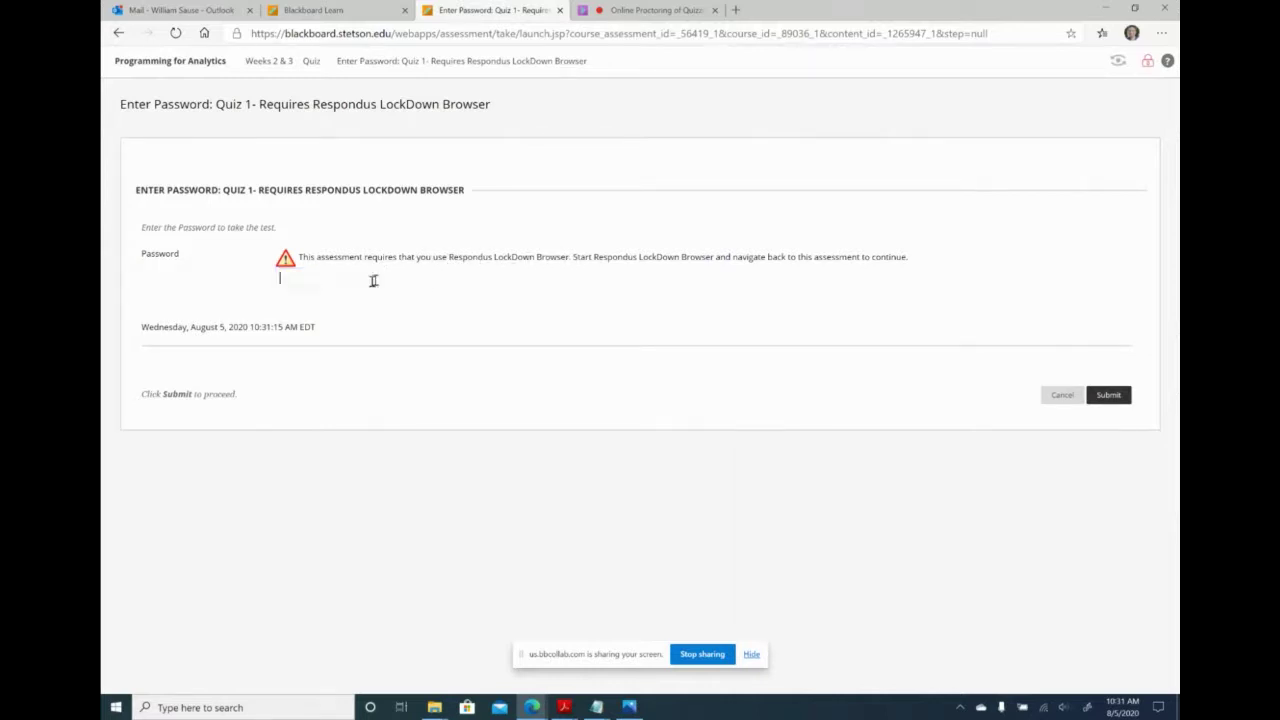
click(334, 274)
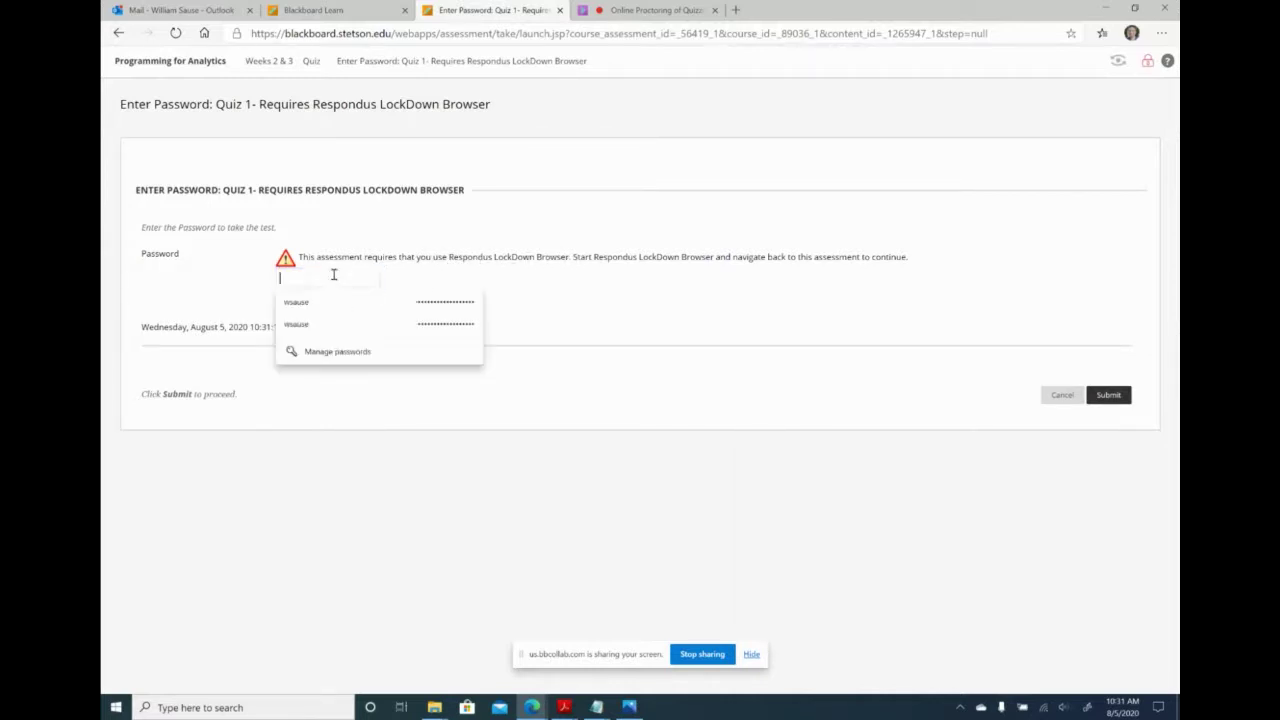
click(397, 250)
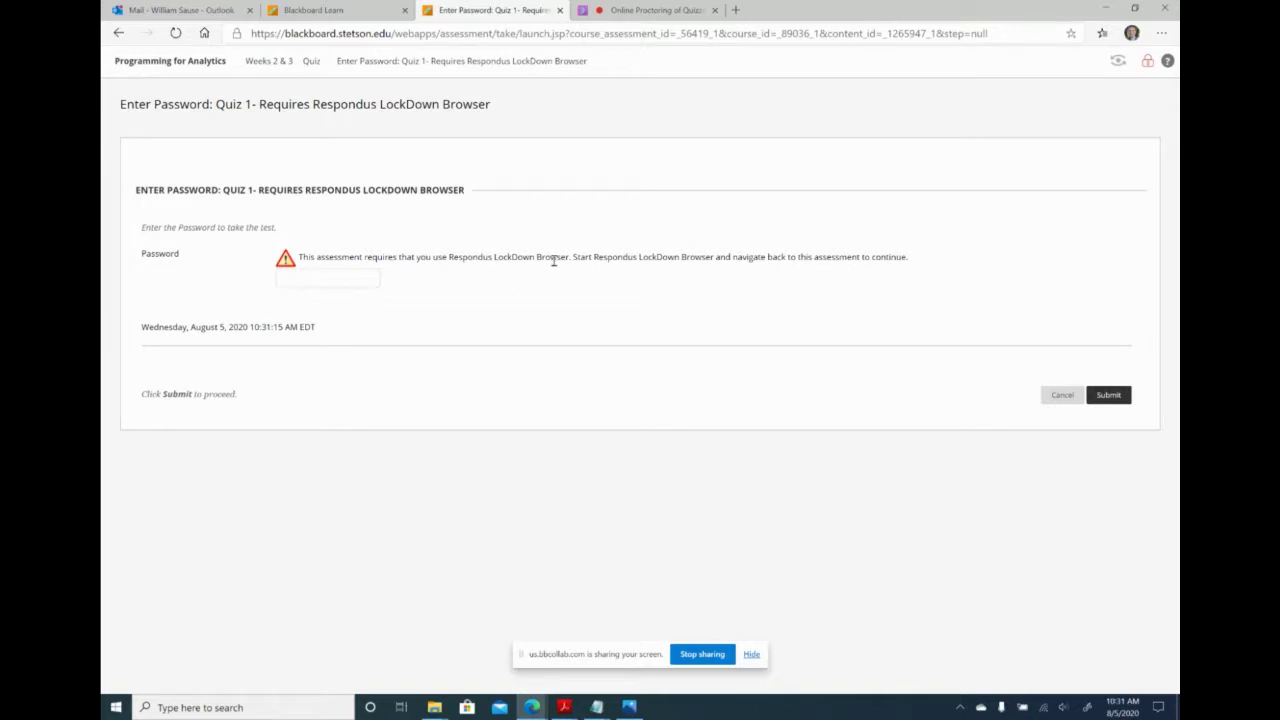
click(1058, 395)
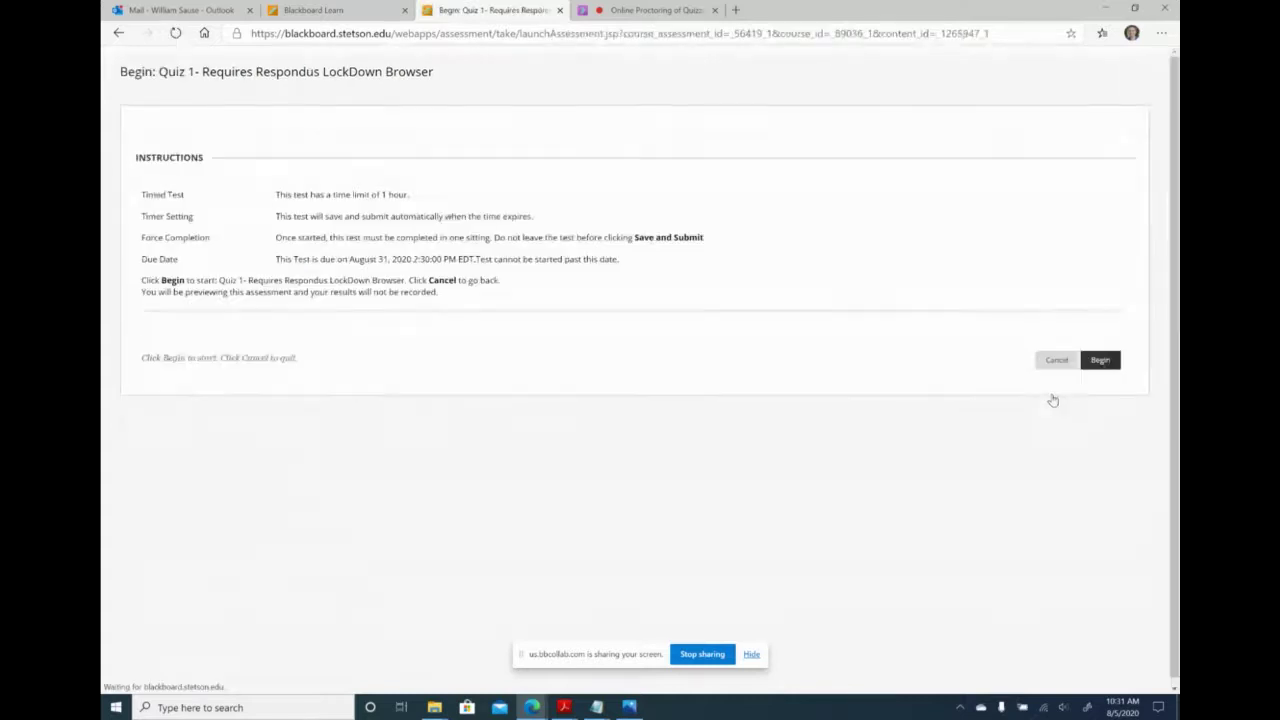
click(1058, 365)
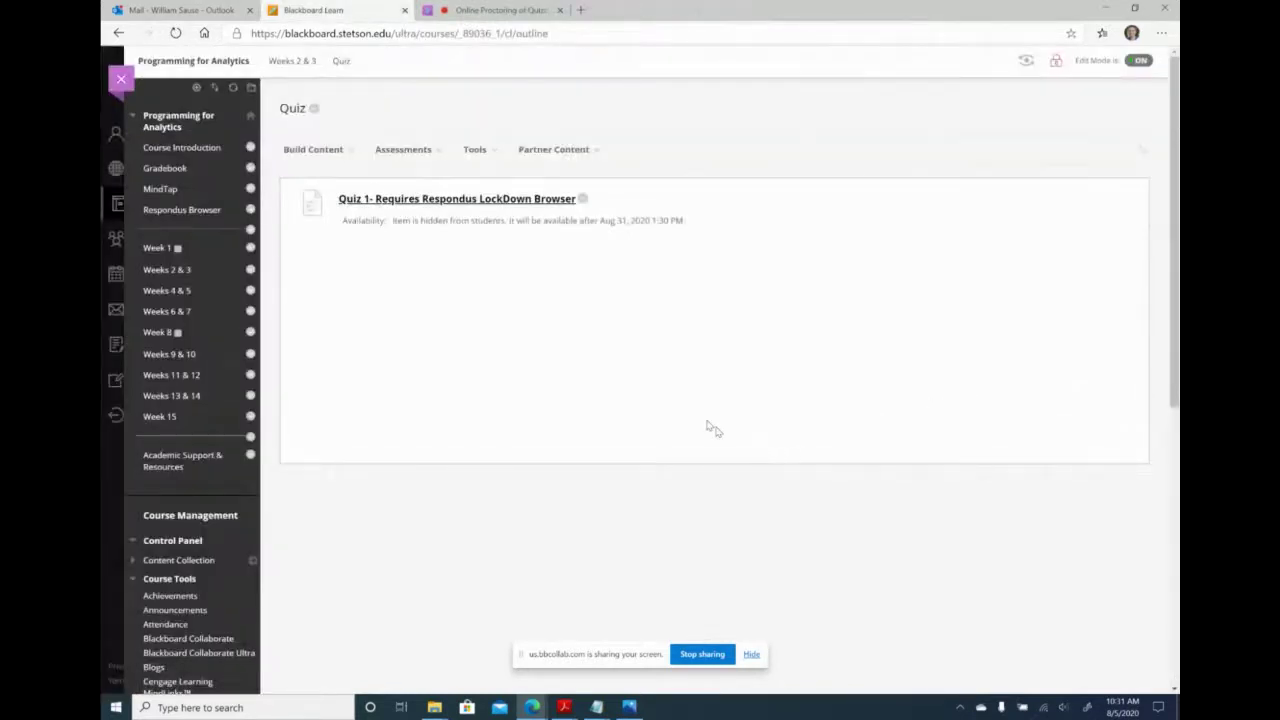
In the Respondus Browser area, start a new Web Link item from Build Content.
click(178, 211)
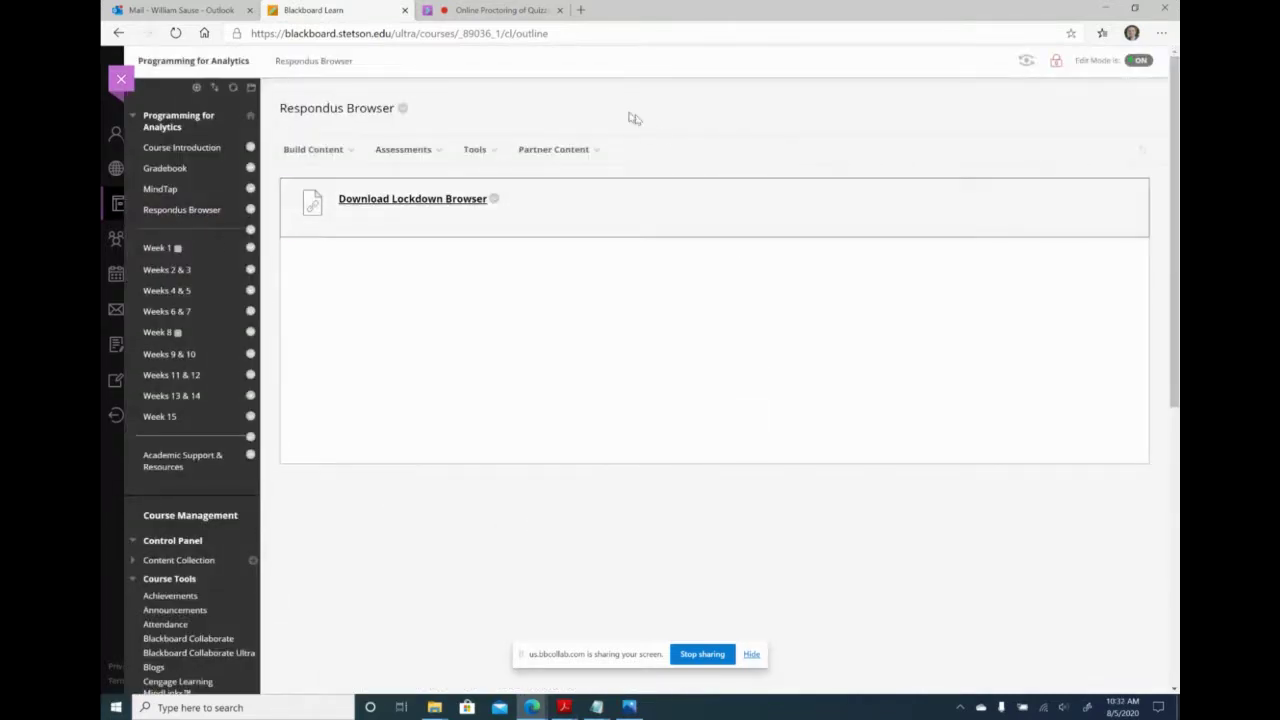
click(313, 149)
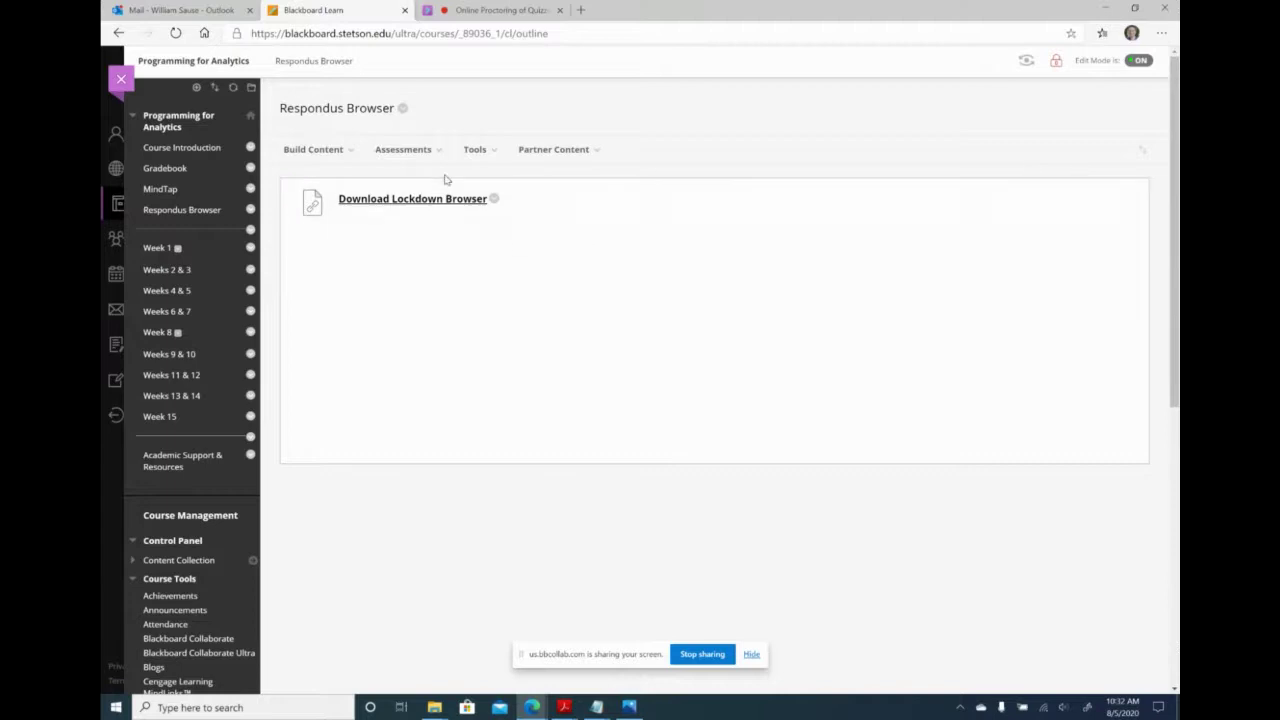
click(318, 151)
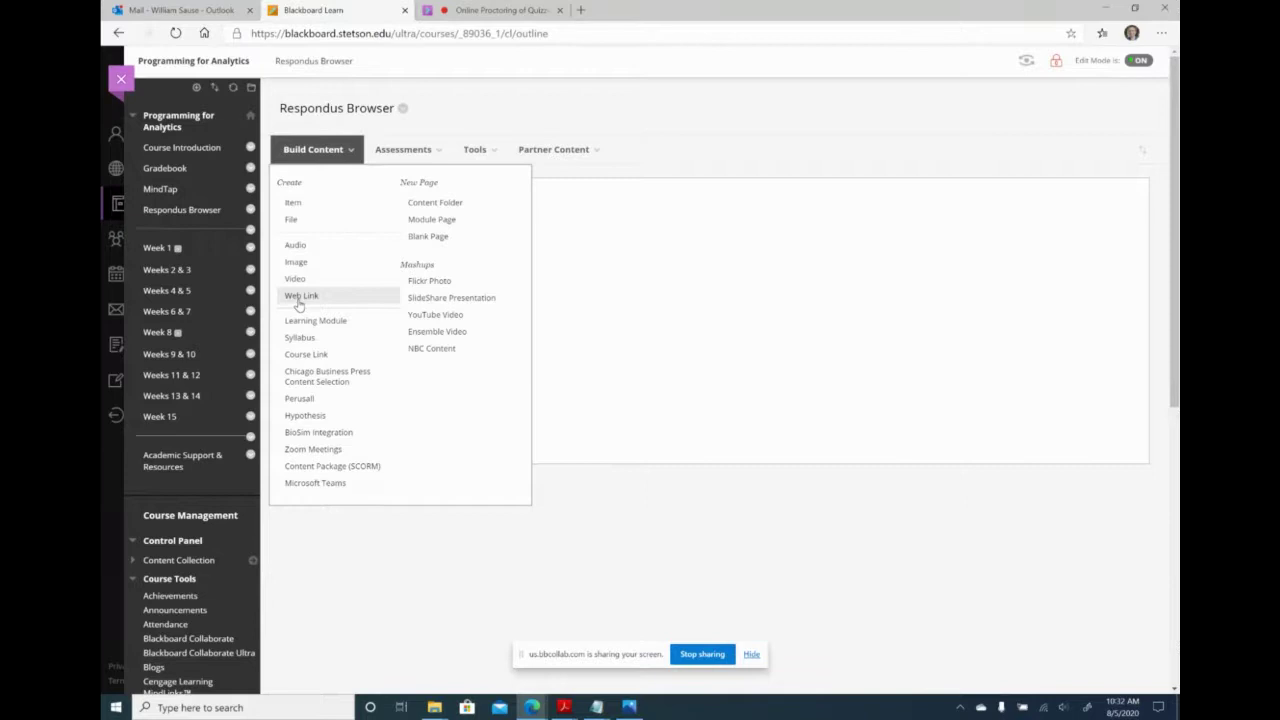
click(300, 296)
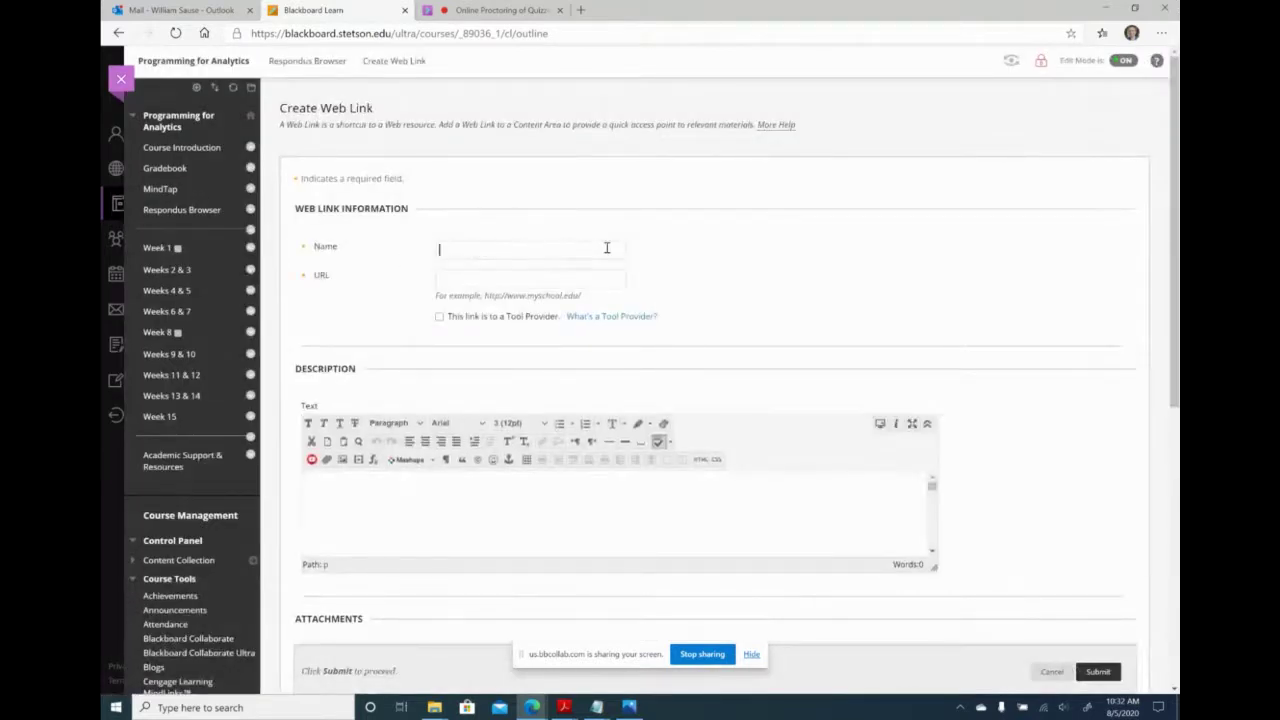
Cancel the web link form, then view and close the LockDown Browser download page.
click(600, 250)
click(449, 276)
click(1053, 671)
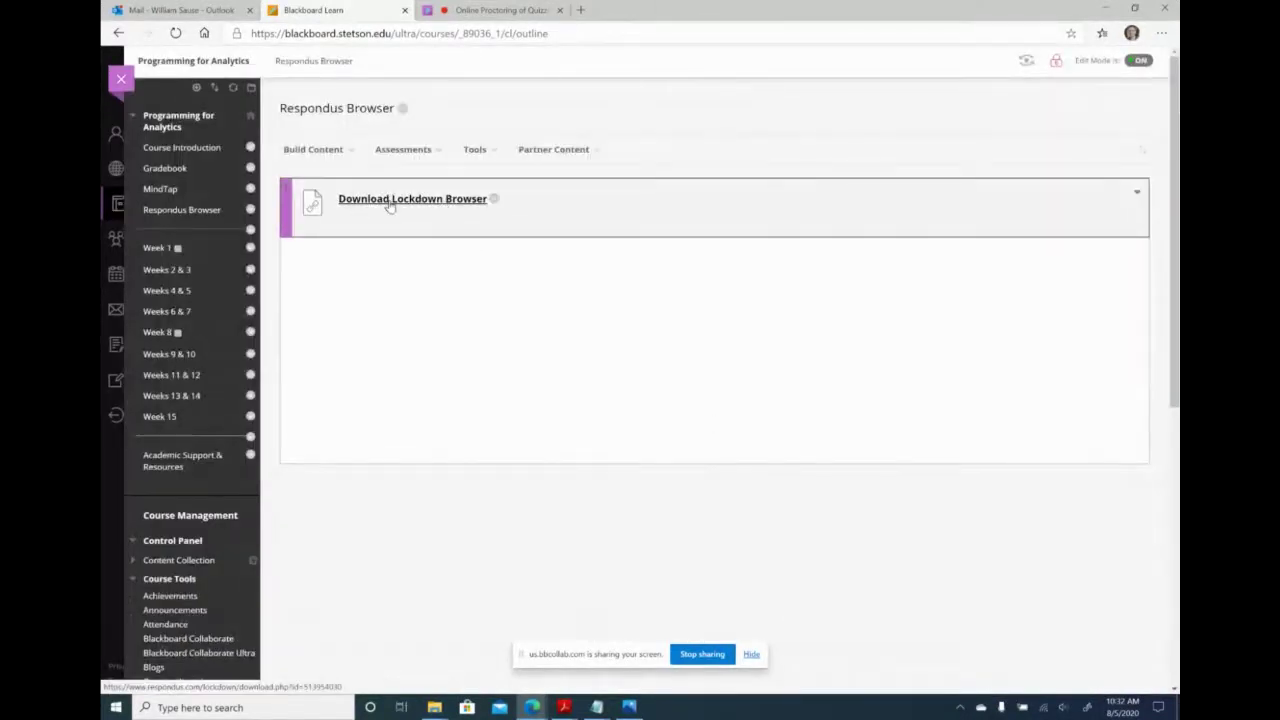
click(421, 203)
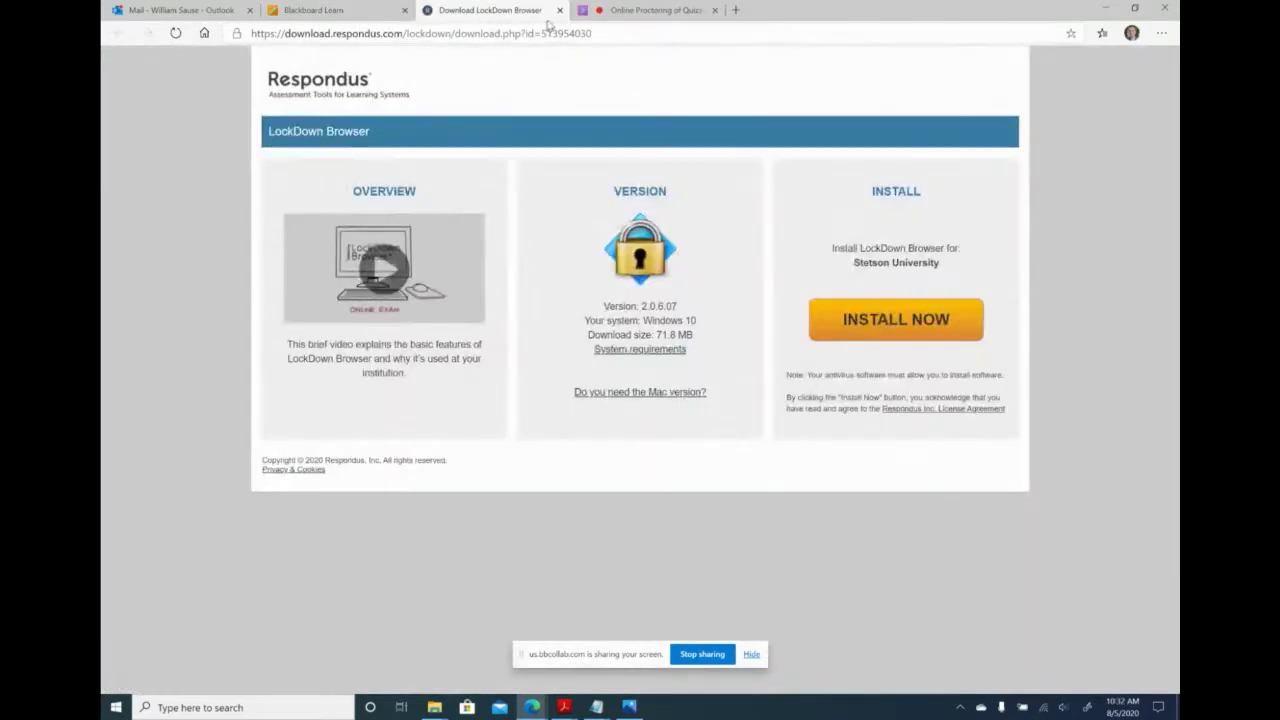
click(560, 10)
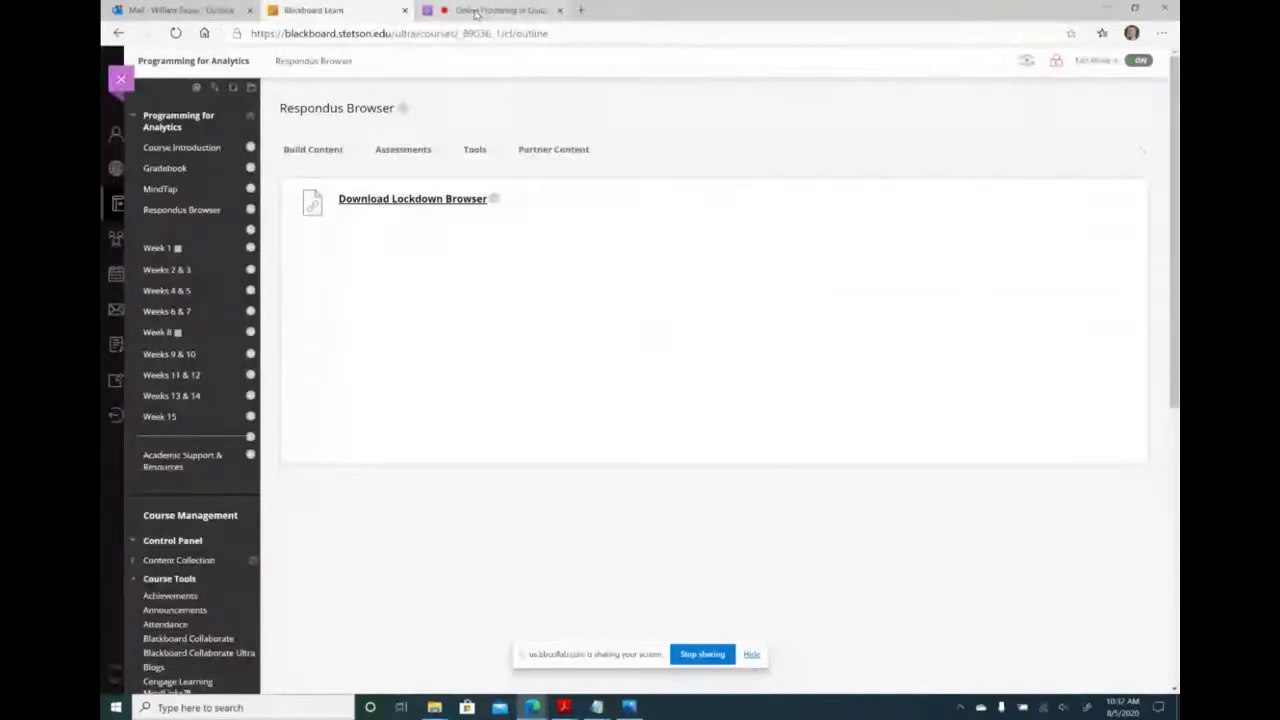
Copy the Download Lockdown Browser link's URL from its edit form, then cancel without changes.
right_click(378, 200)
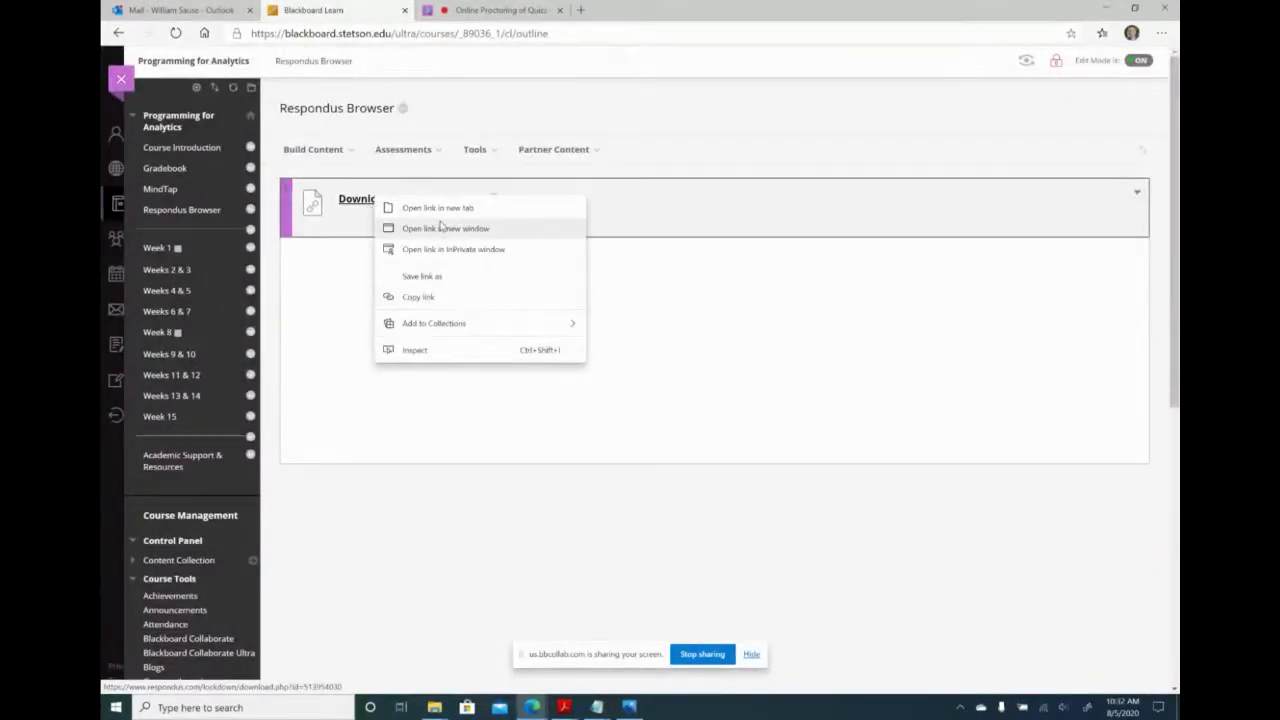
click(333, 262)
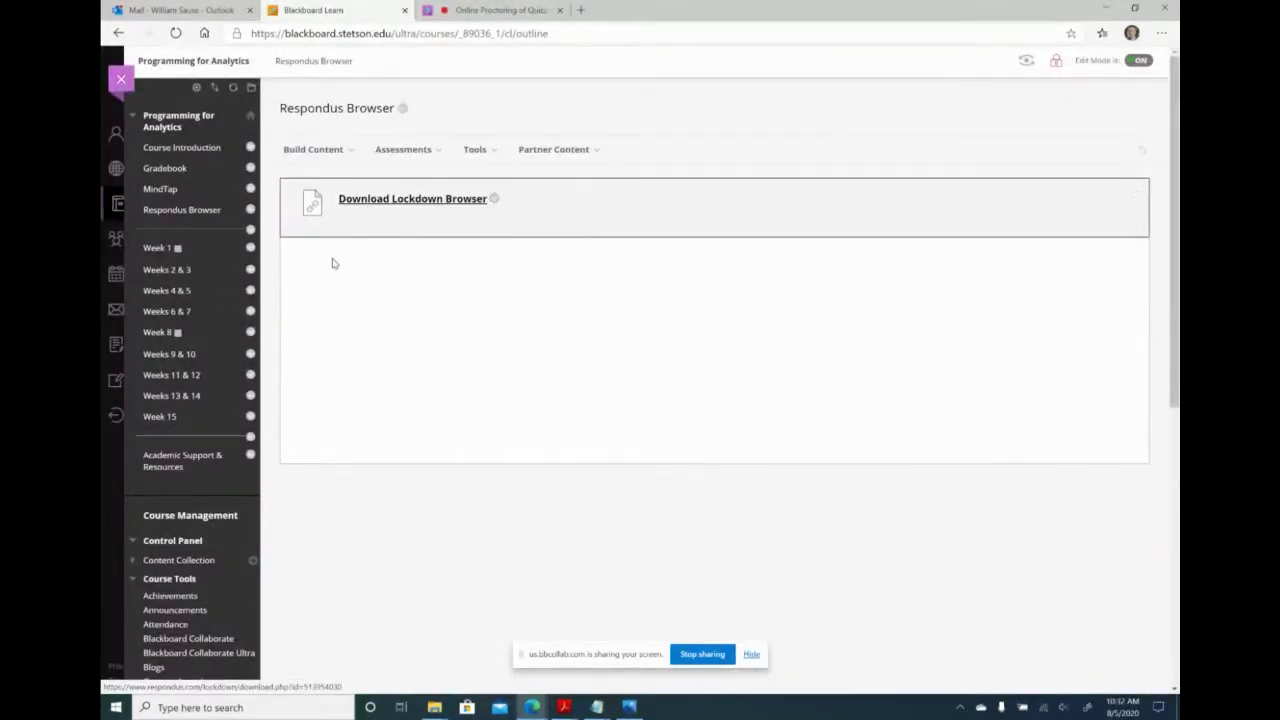
click(493, 200)
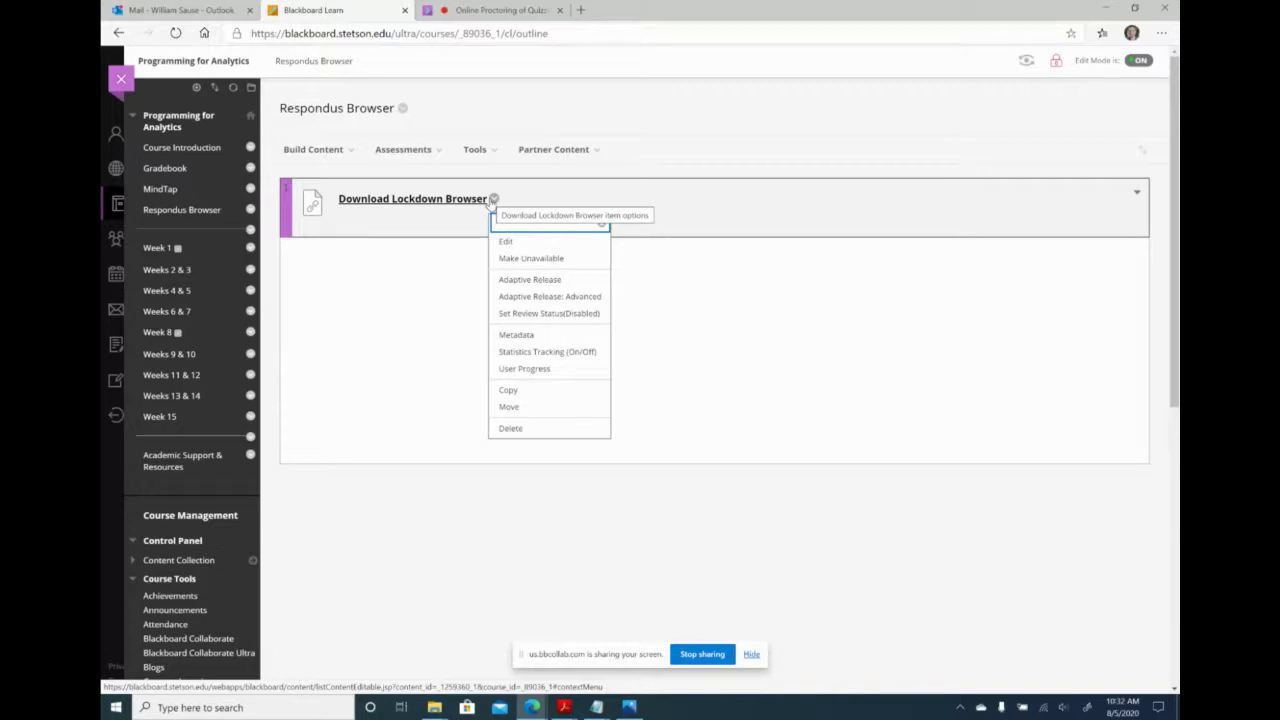
click(520, 240)
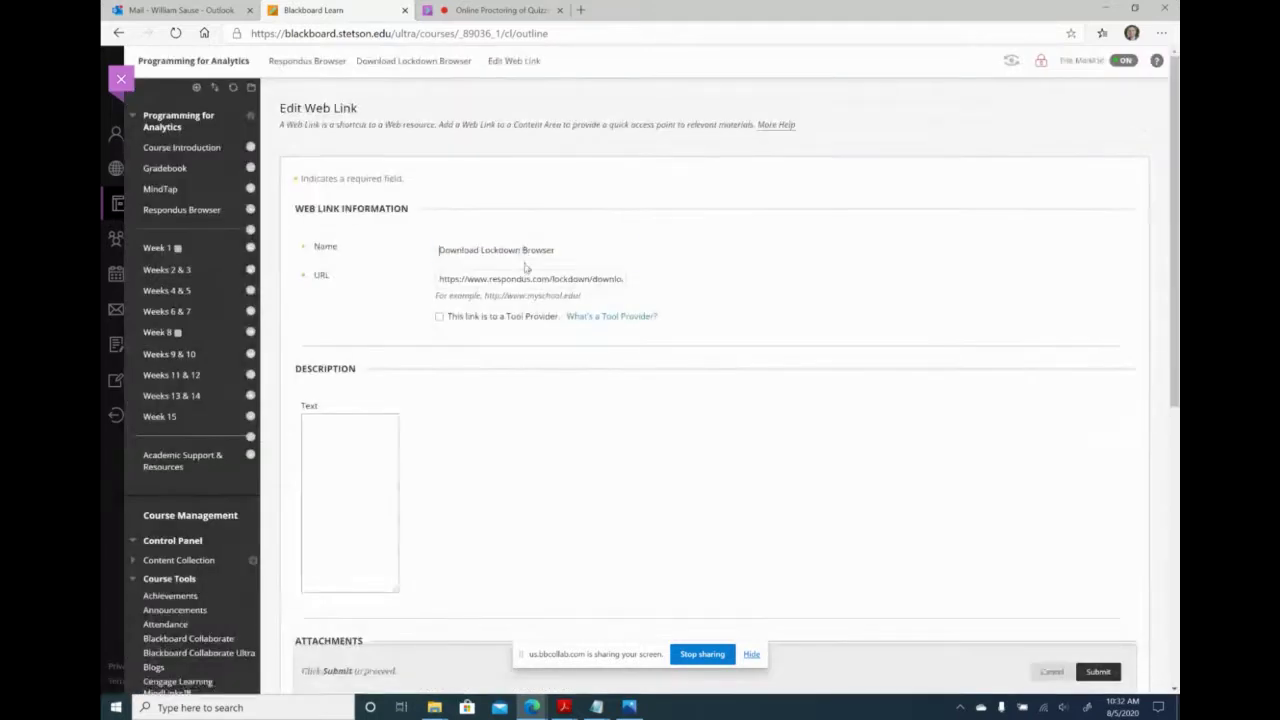
click(443, 279)
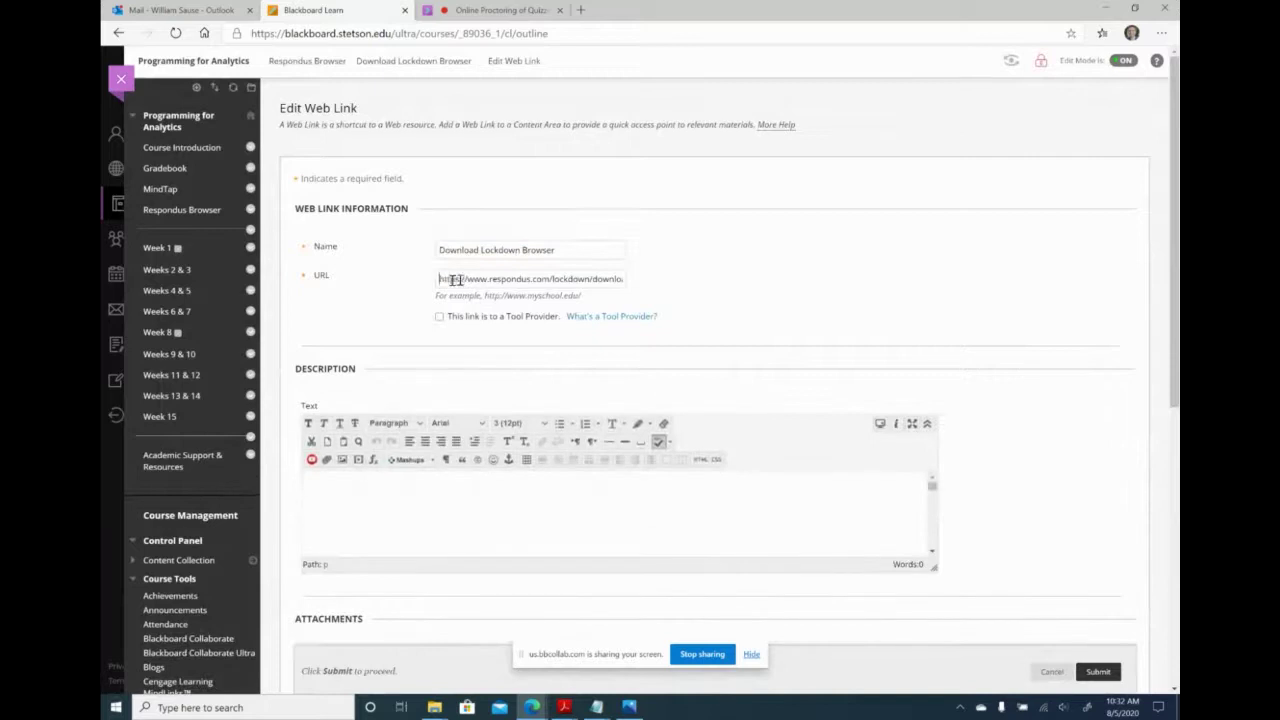
drag(452, 280, 671, 280)
key(ctrl+c)
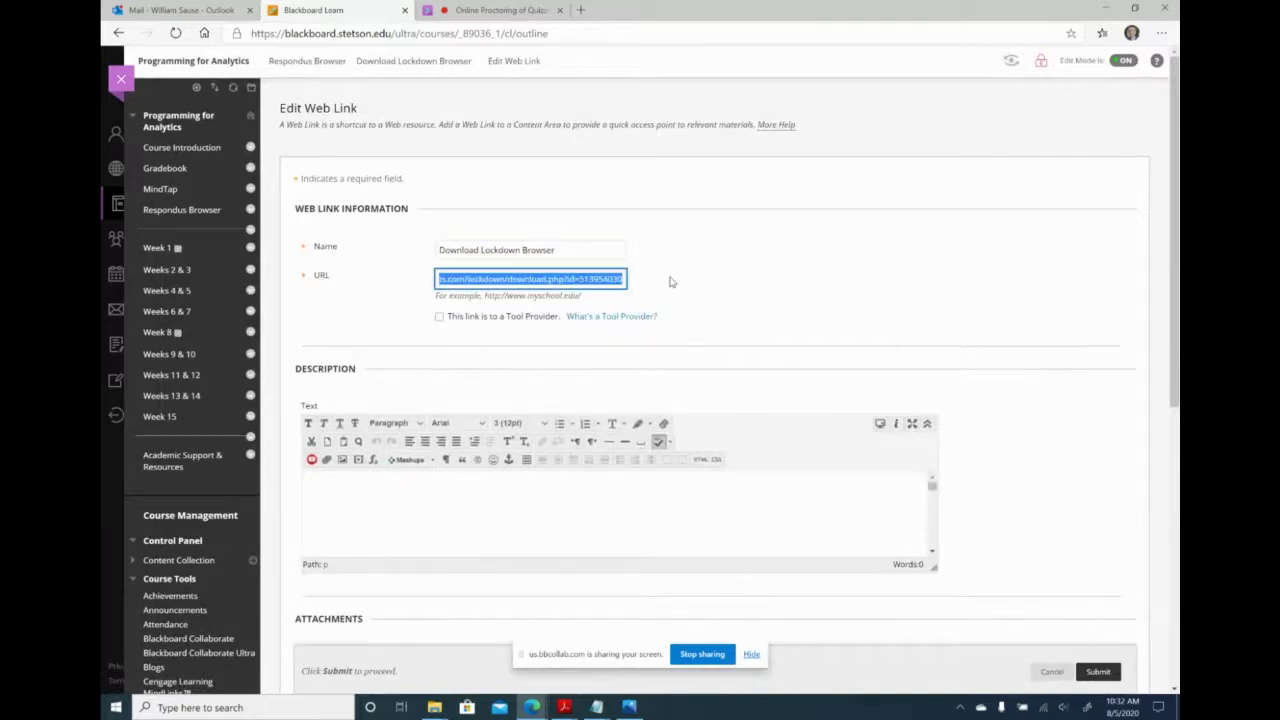
click(671, 282)
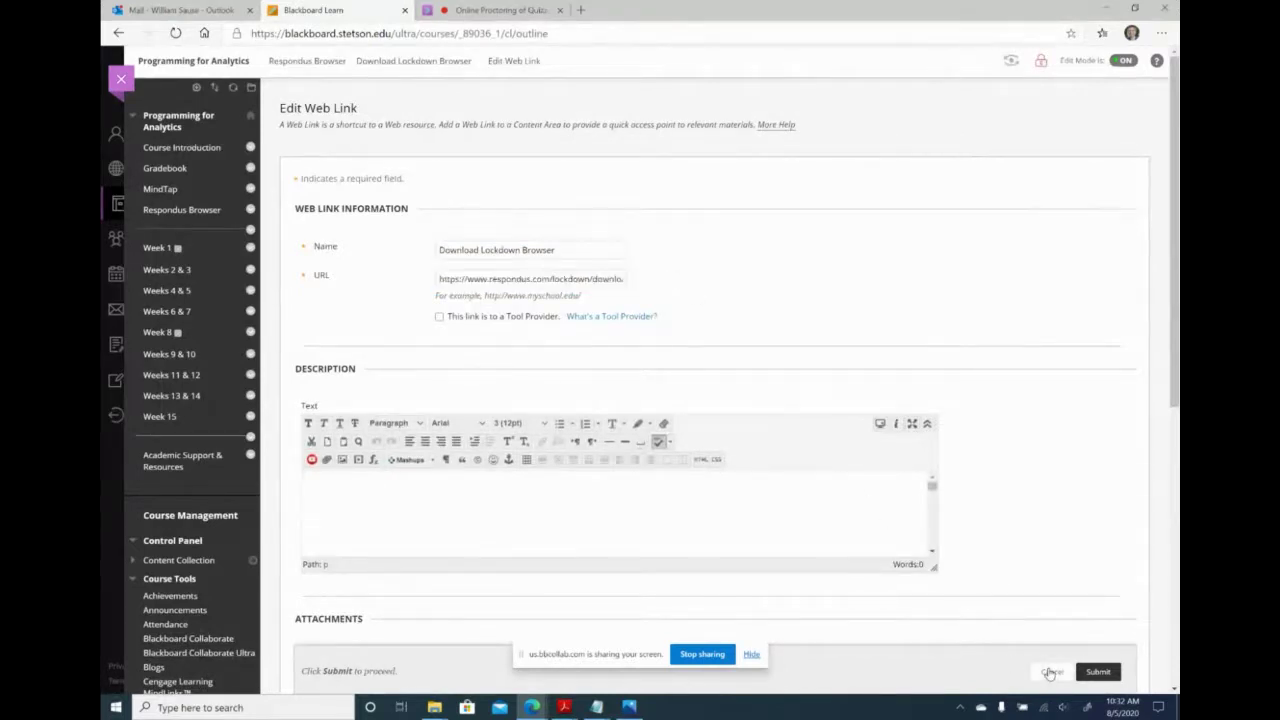
click(1049, 673)
Post the copied LockDown Browser download link in Collaborate's Everyone chat, then return to Learn.
click(497, 10)
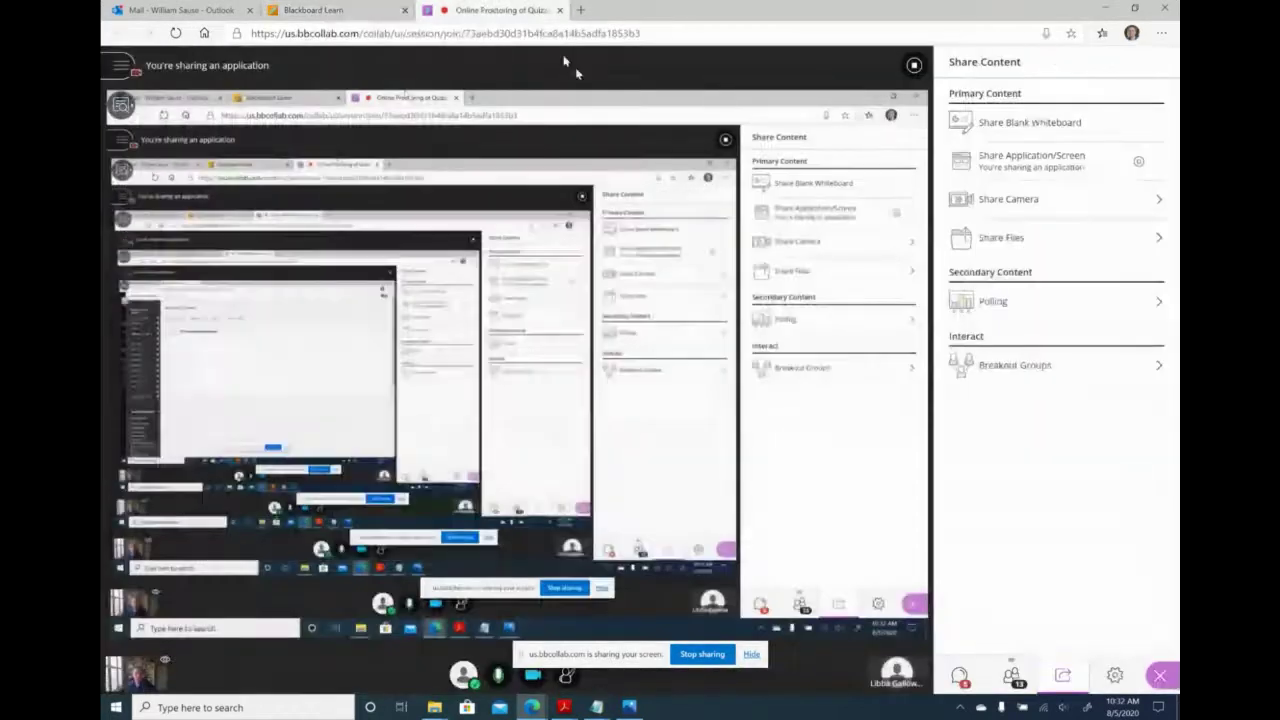
click(960, 675)
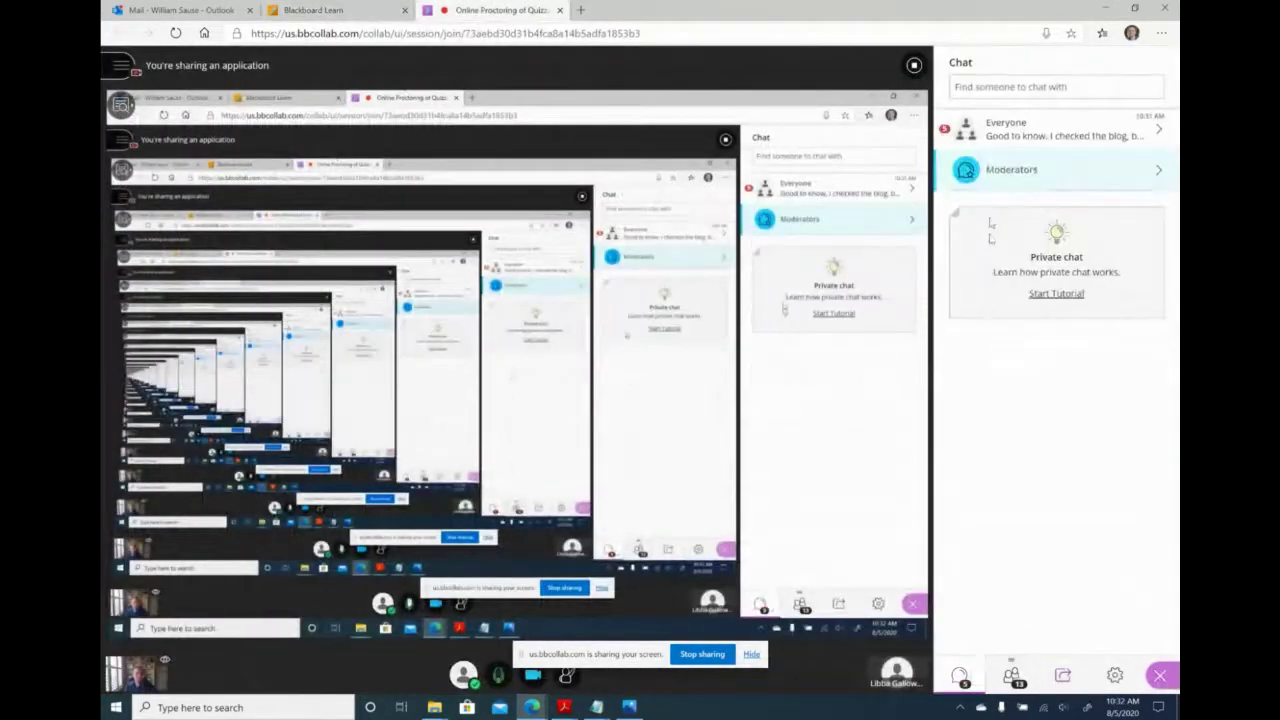
click(1005, 128)
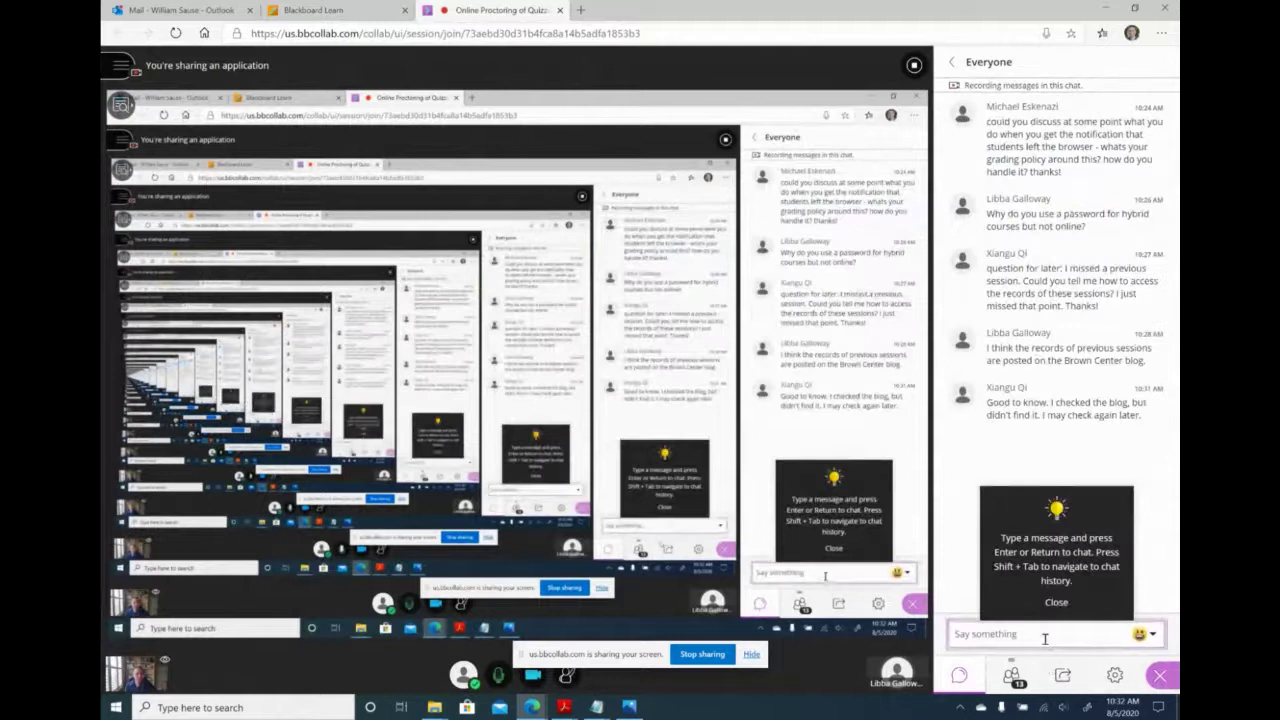
click(1045, 634)
key(ctrl+v)
key(Return)
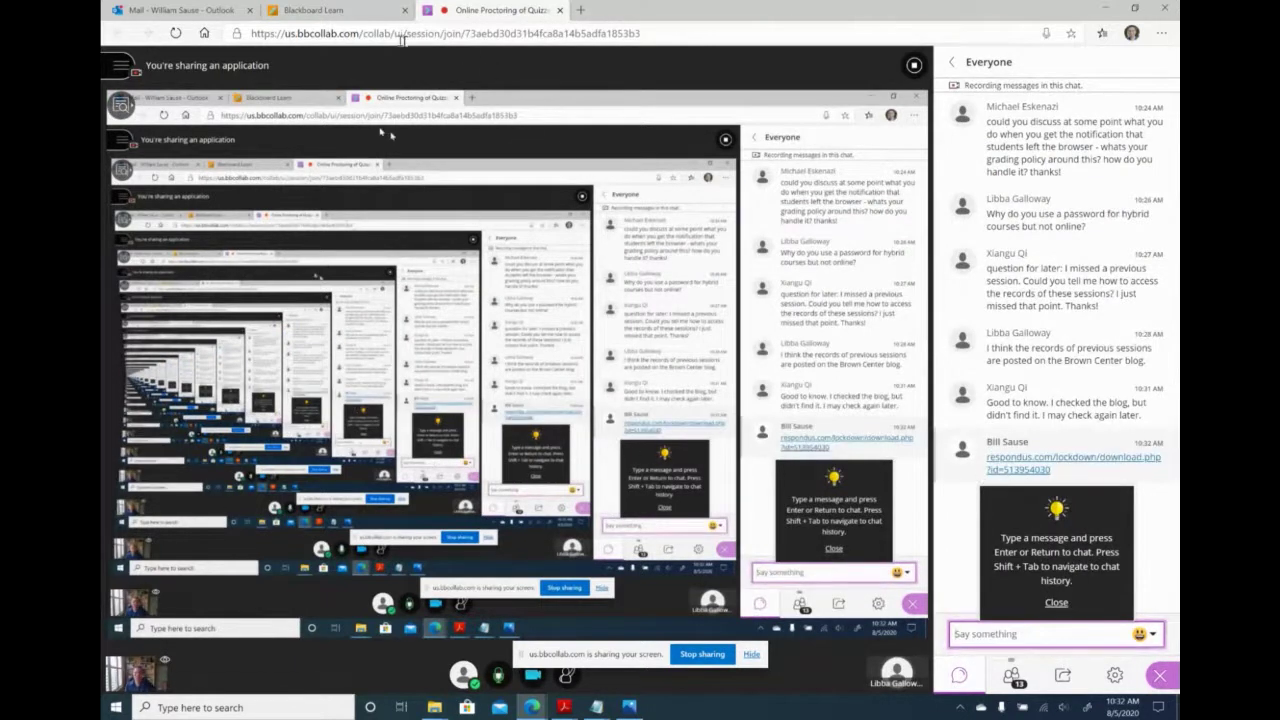
click(330, 10)
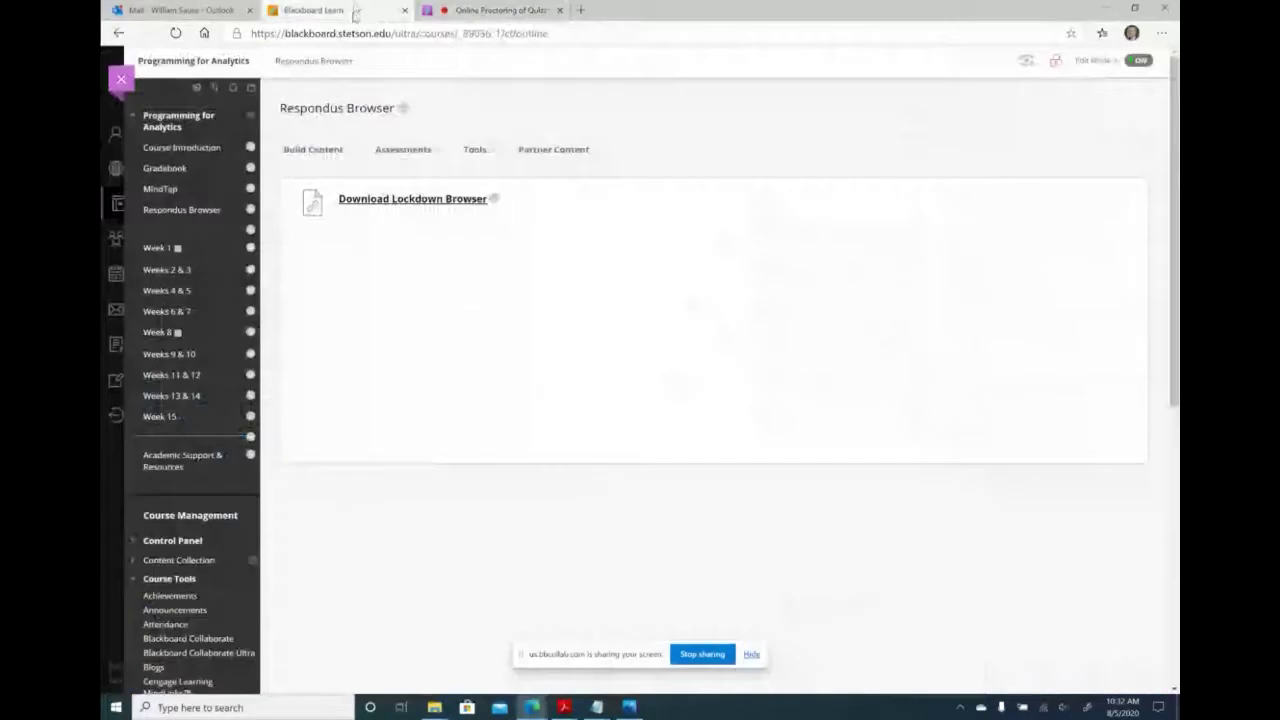
Open the Respondus download page and highlight the institution name Stetson University.
click(362, 200)
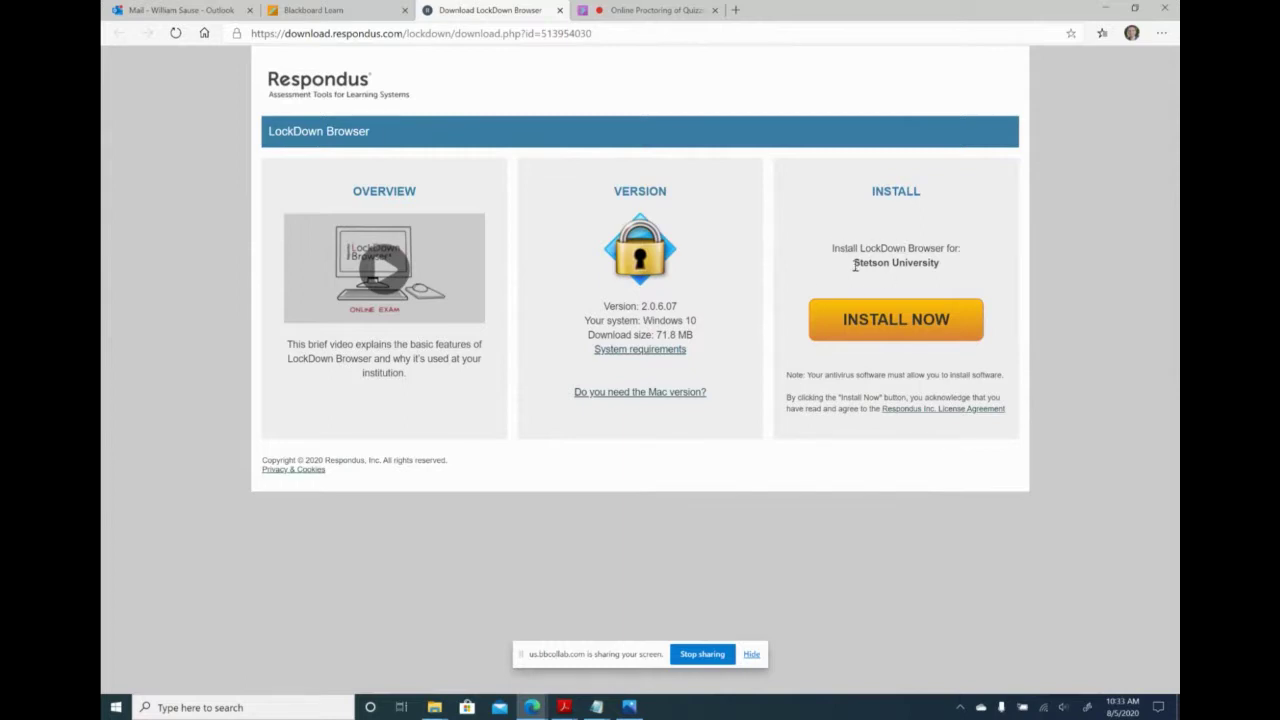
drag(855, 265, 940, 264)
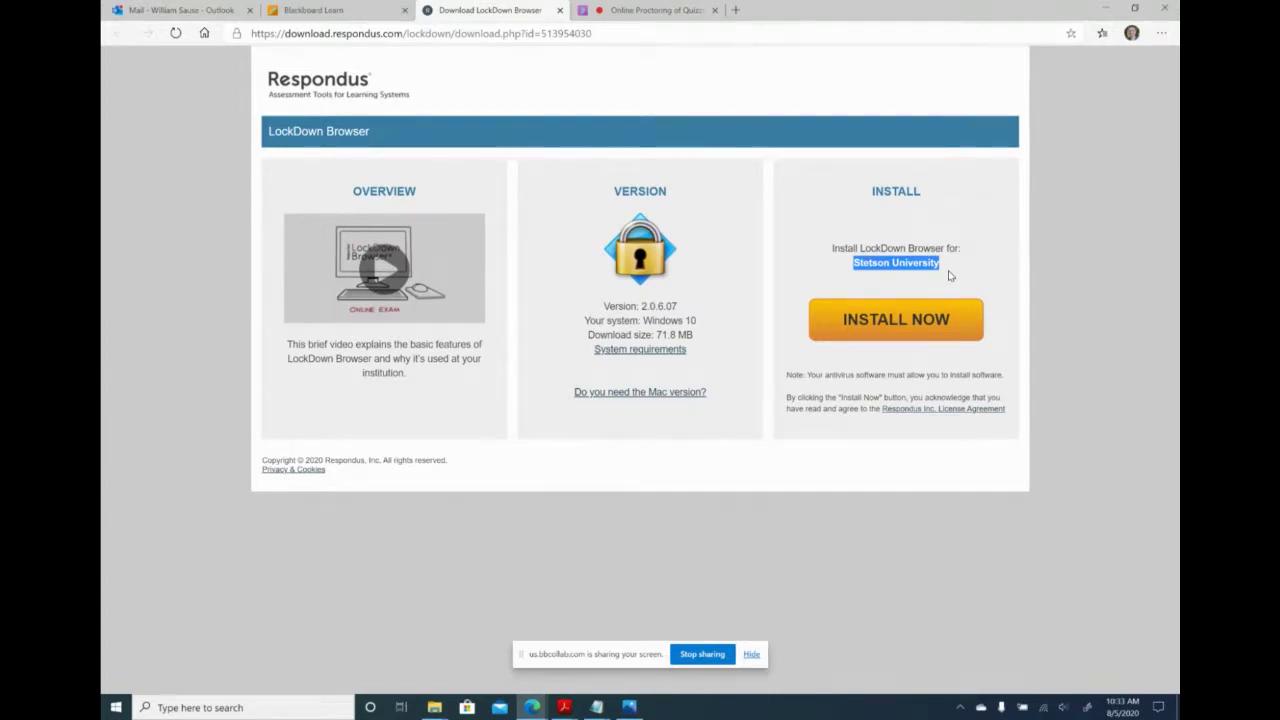
click(903, 263)
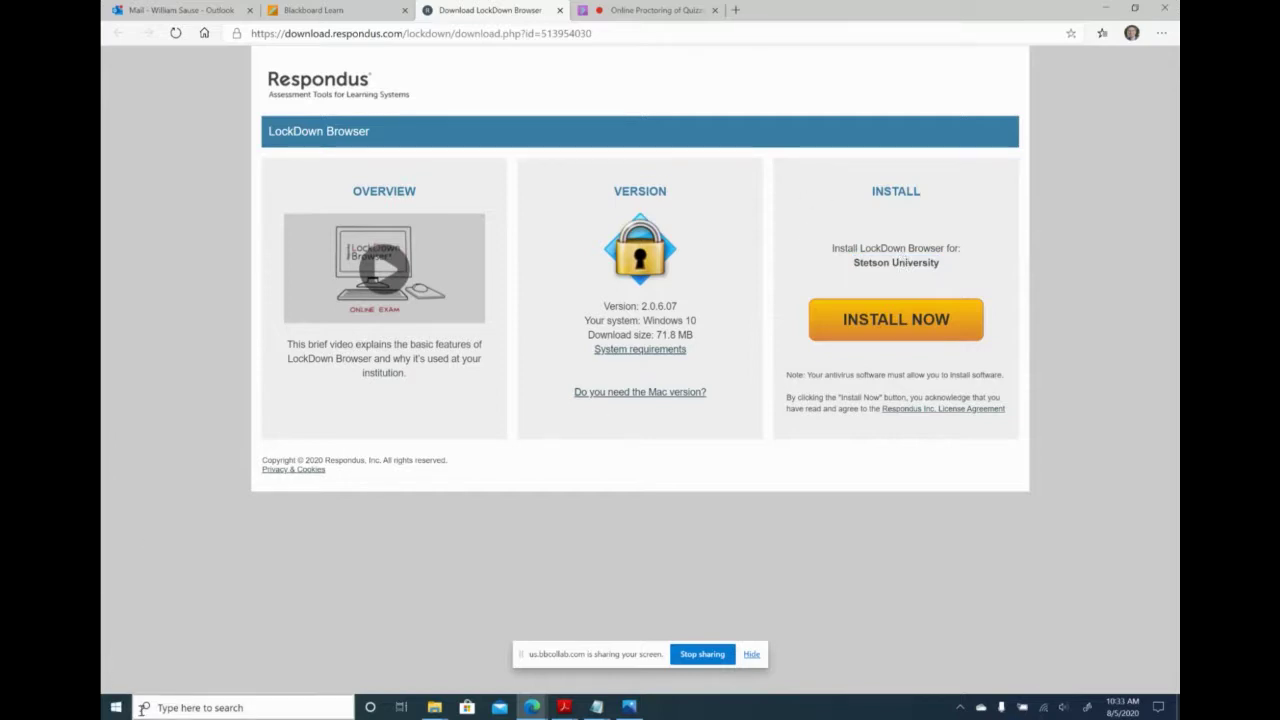
click(185, 708)
Search Windows for 'res' to find the LockDown Browser app, then return to Blackboard Learn.
text(repo)
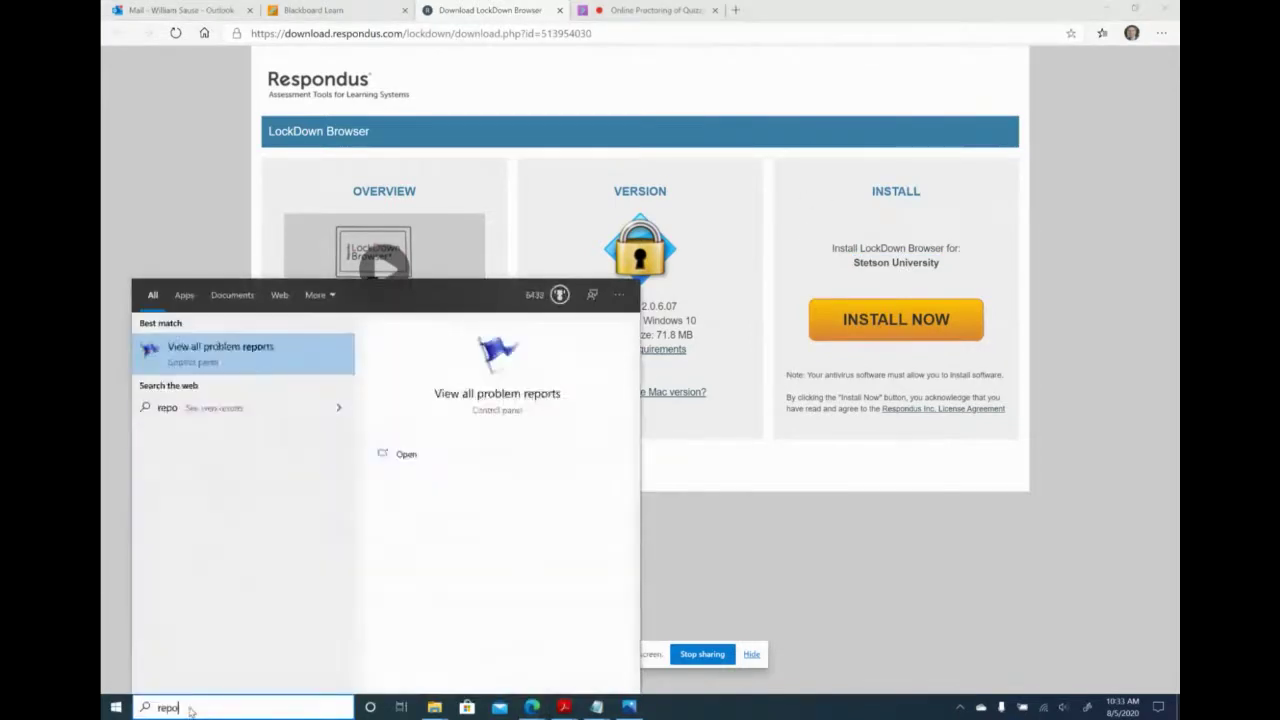
key(BackSpace)
key(BackSpace)
text(spon)
key(BackSpace)
key(BackSpace)
key(BackSpace)
key(BackSpace)
text(s)
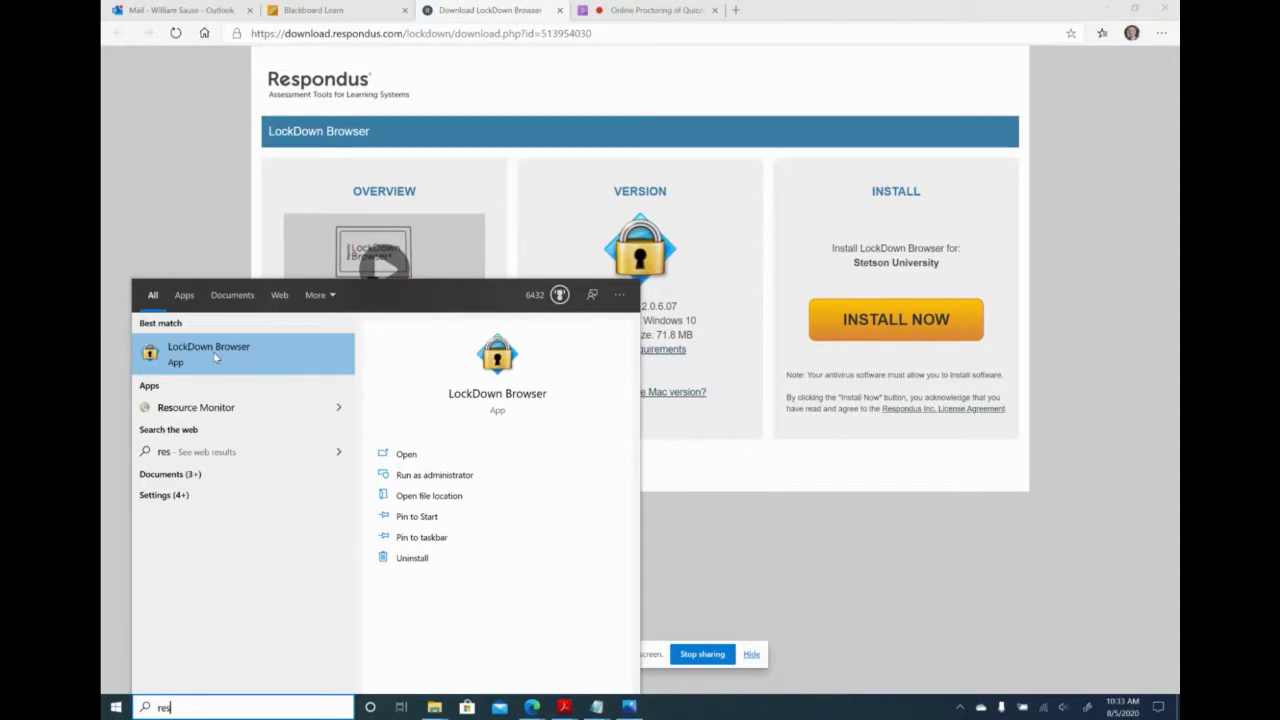
click(330, 10)
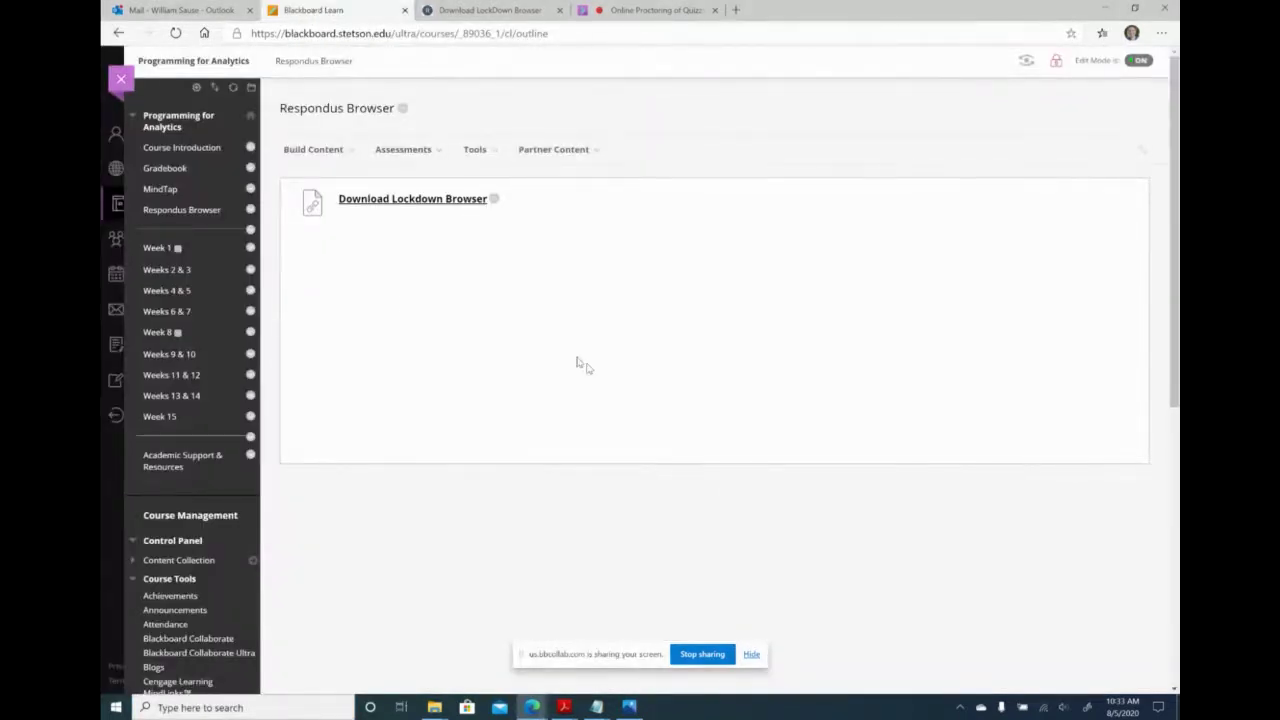
Open the Quiz folder inside Weeks 2 & 3.
click(150, 270)
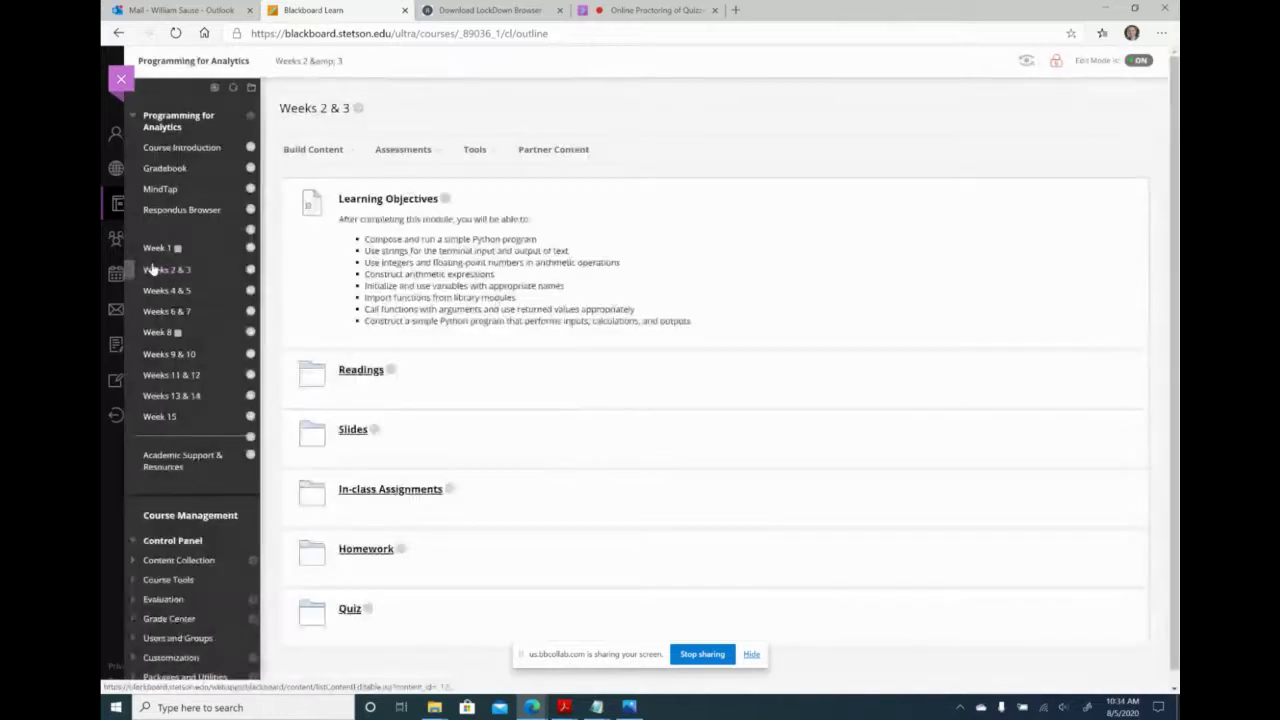
click(350, 607)
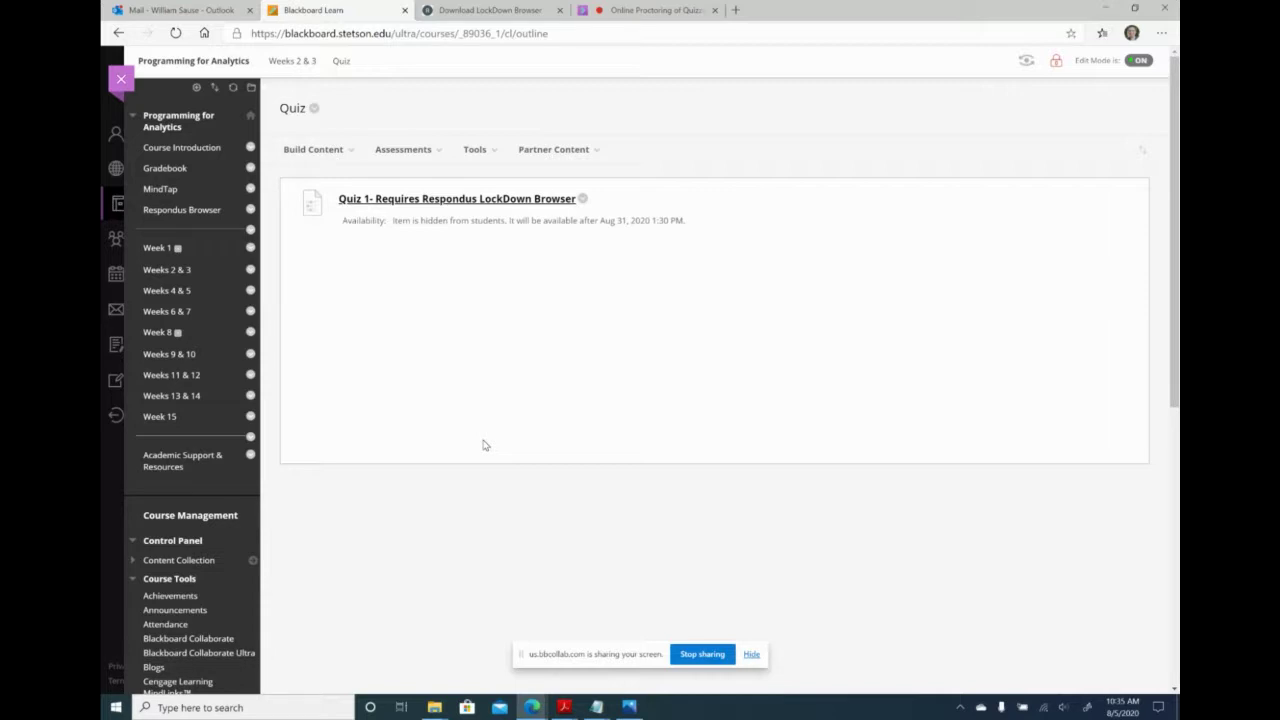
scroll(280, 414, down, 5)
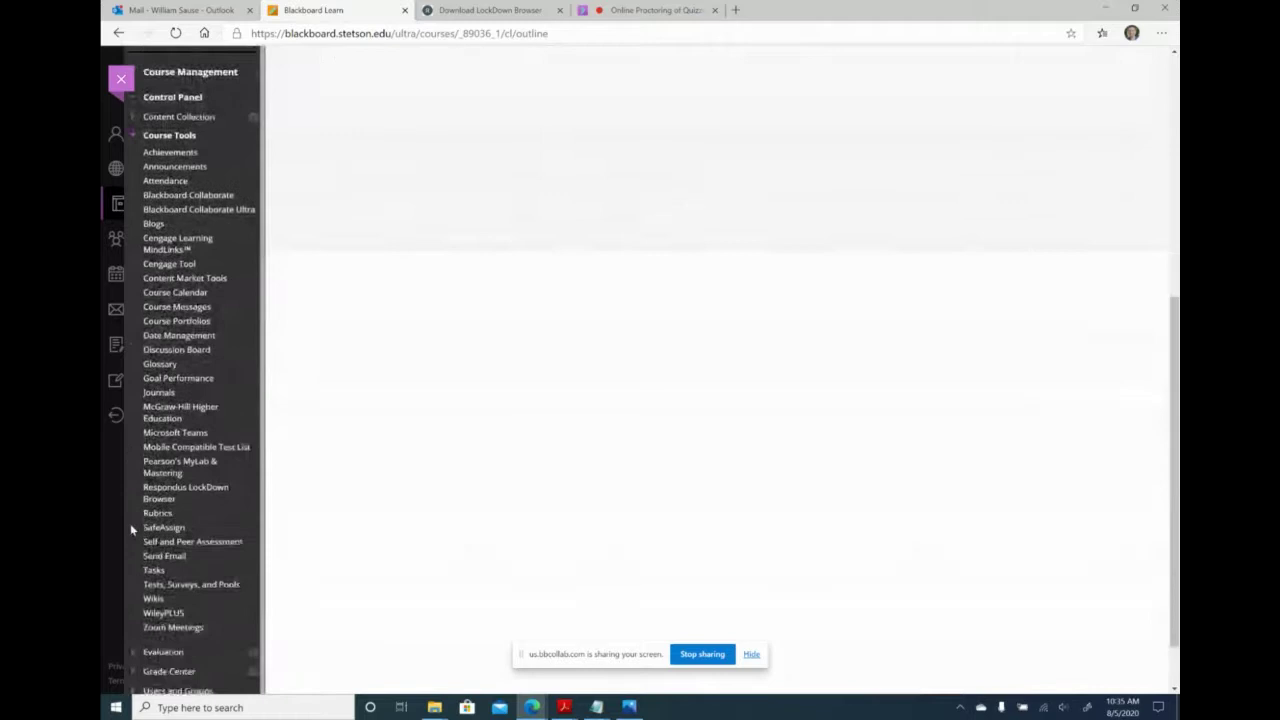
Open Quiz 1's Settings from the Respondus LockDown Browser dashboard.
click(200, 450)
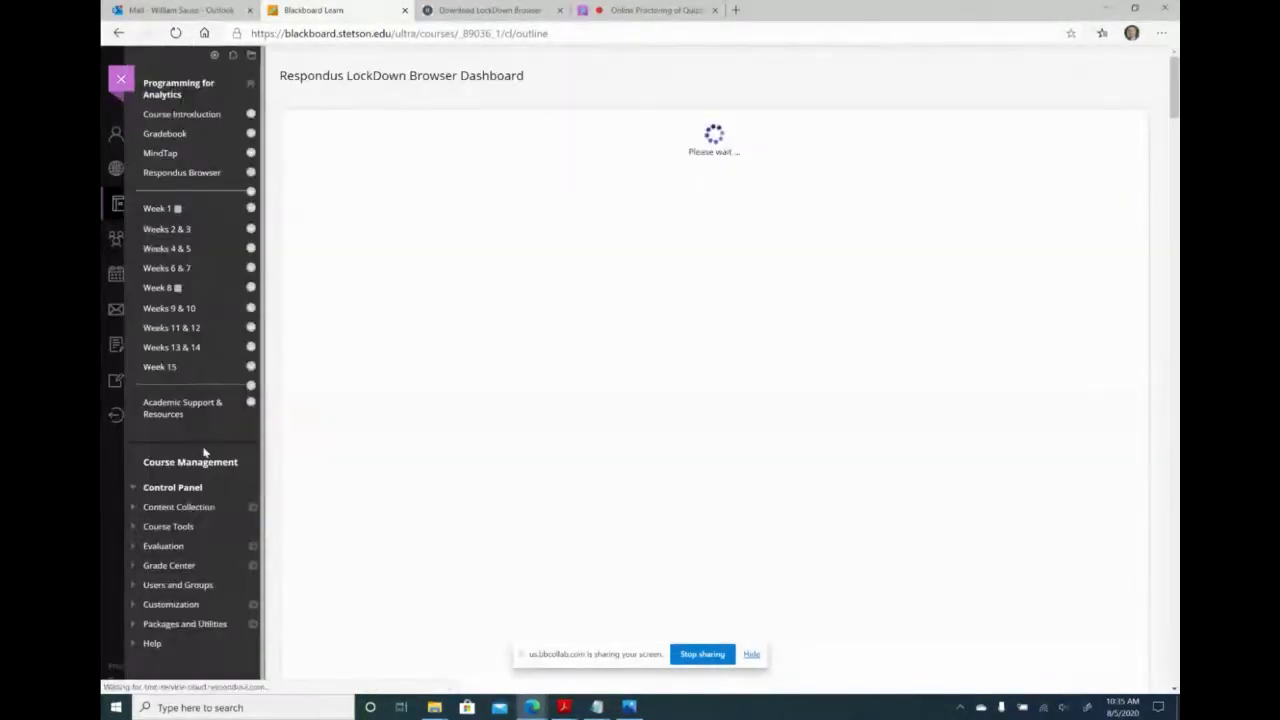
scroll(531, 474, down, 10)
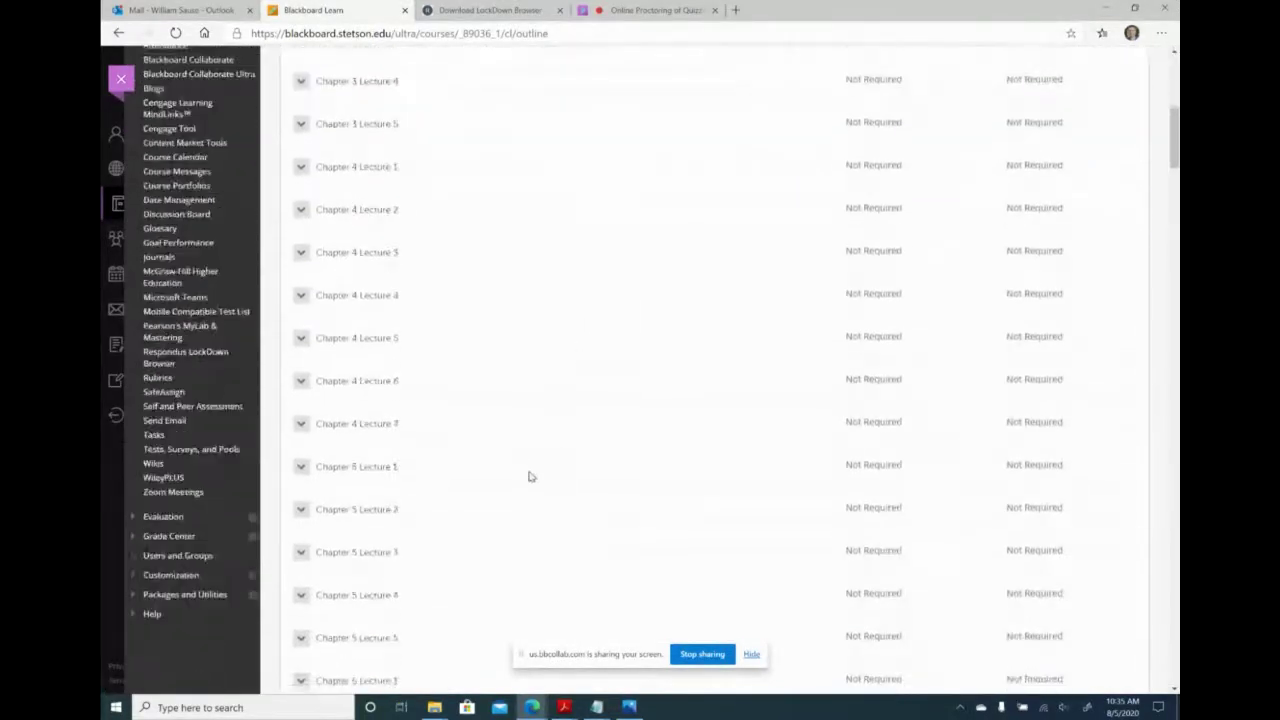
click(301, 284)
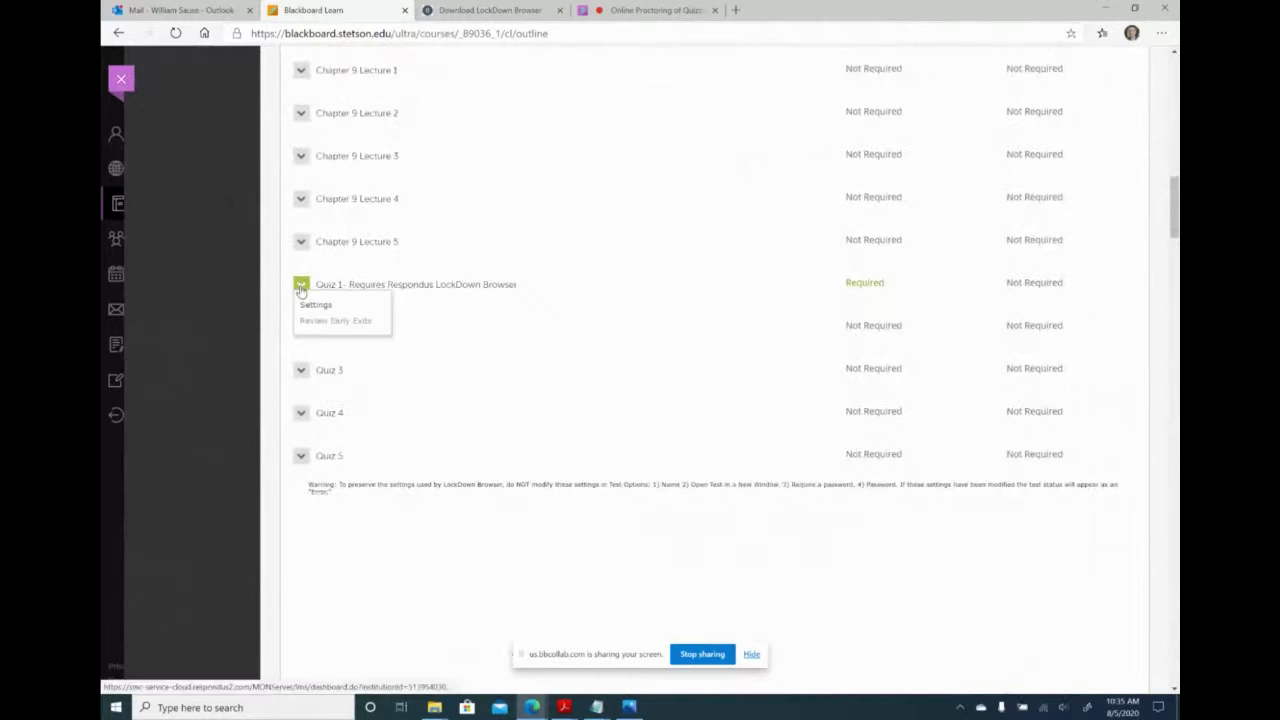
click(314, 305)
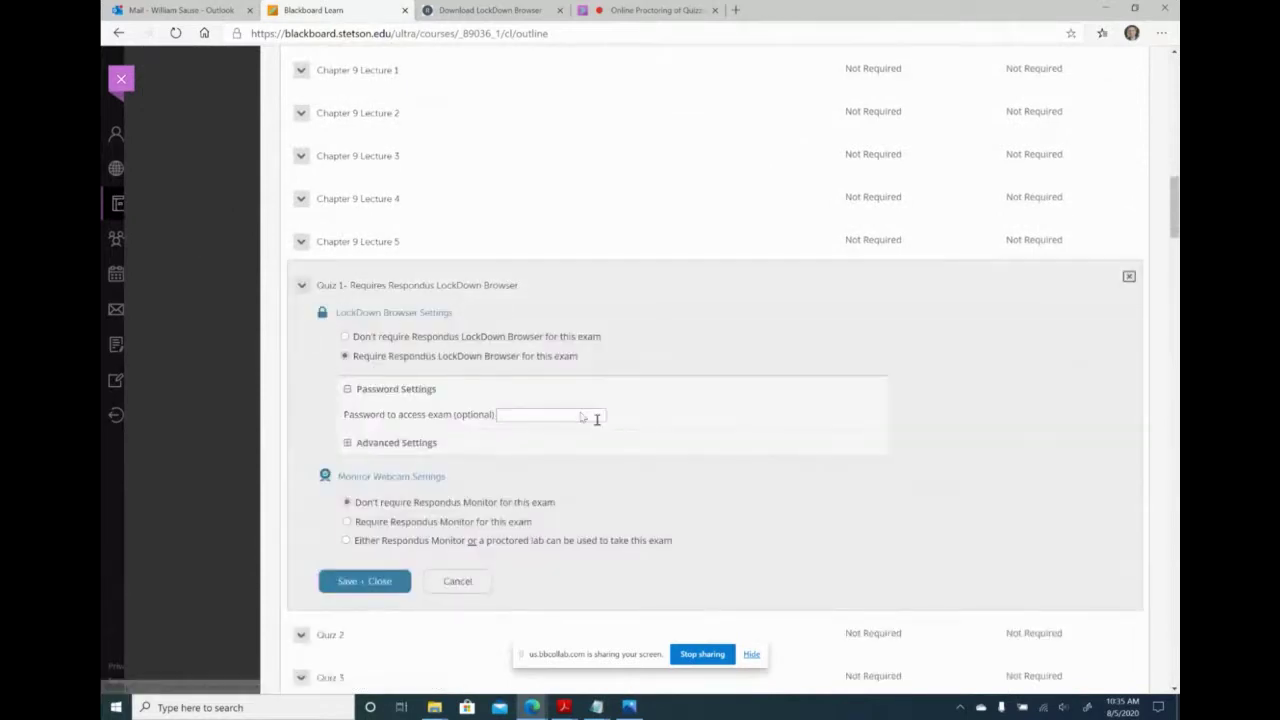
scroll(690, 467, down, 1)
scroll(690, 467, down, 2)
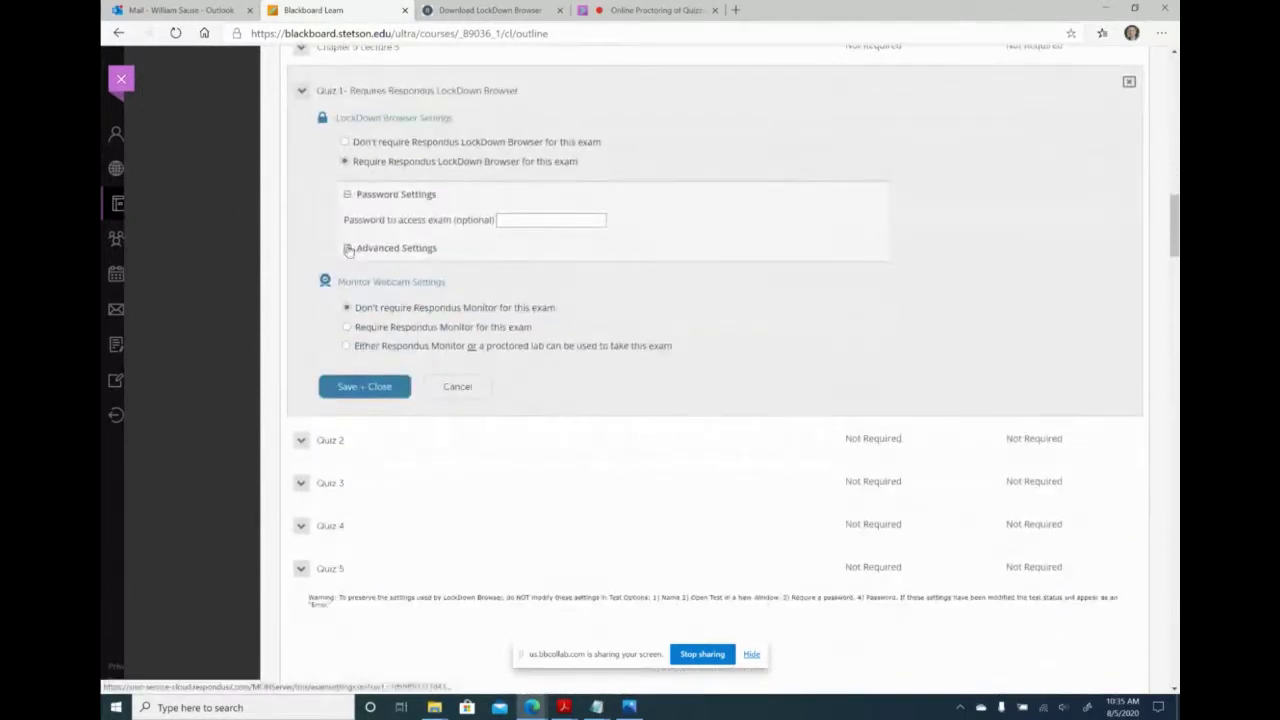
Expand Advanced Settings to show Quiz 1's allowed external web domains.
click(348, 248)
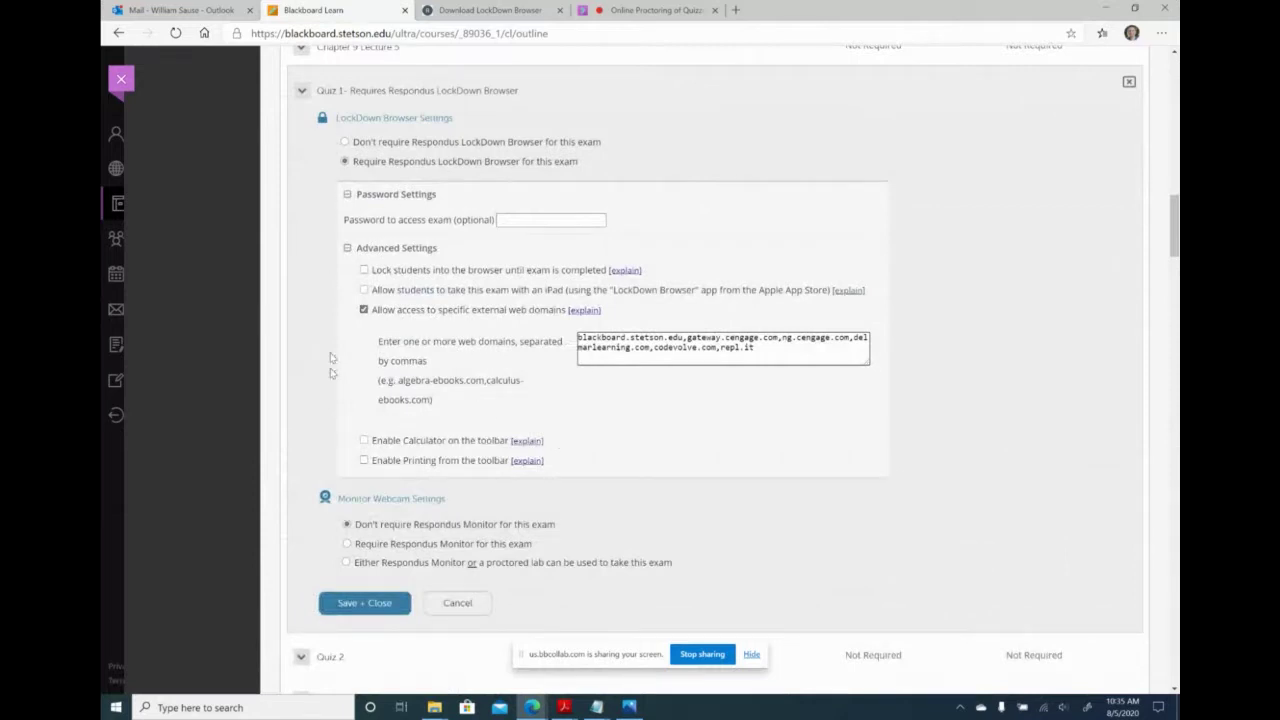
scroll(500, 480, down, 2)
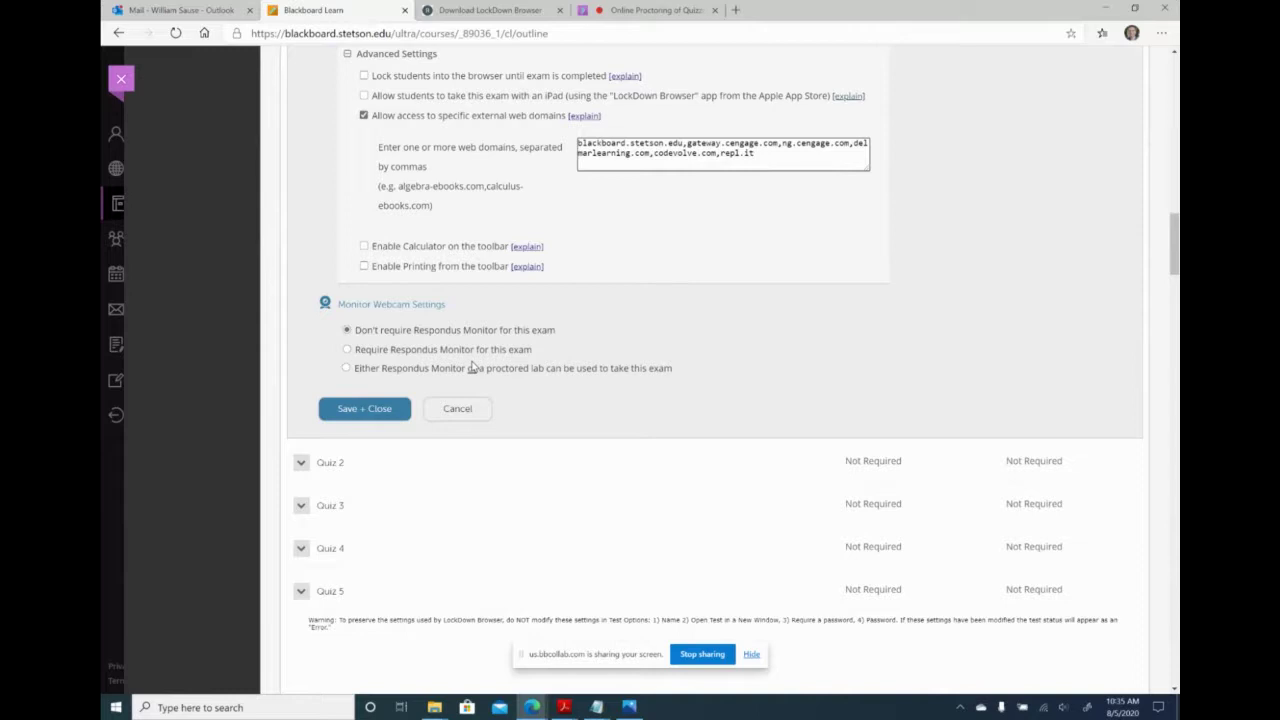
Require Respondus Monitor for Quiz 1, dismiss its notice, and scroll to the Startup Sequence options.
click(347, 350)
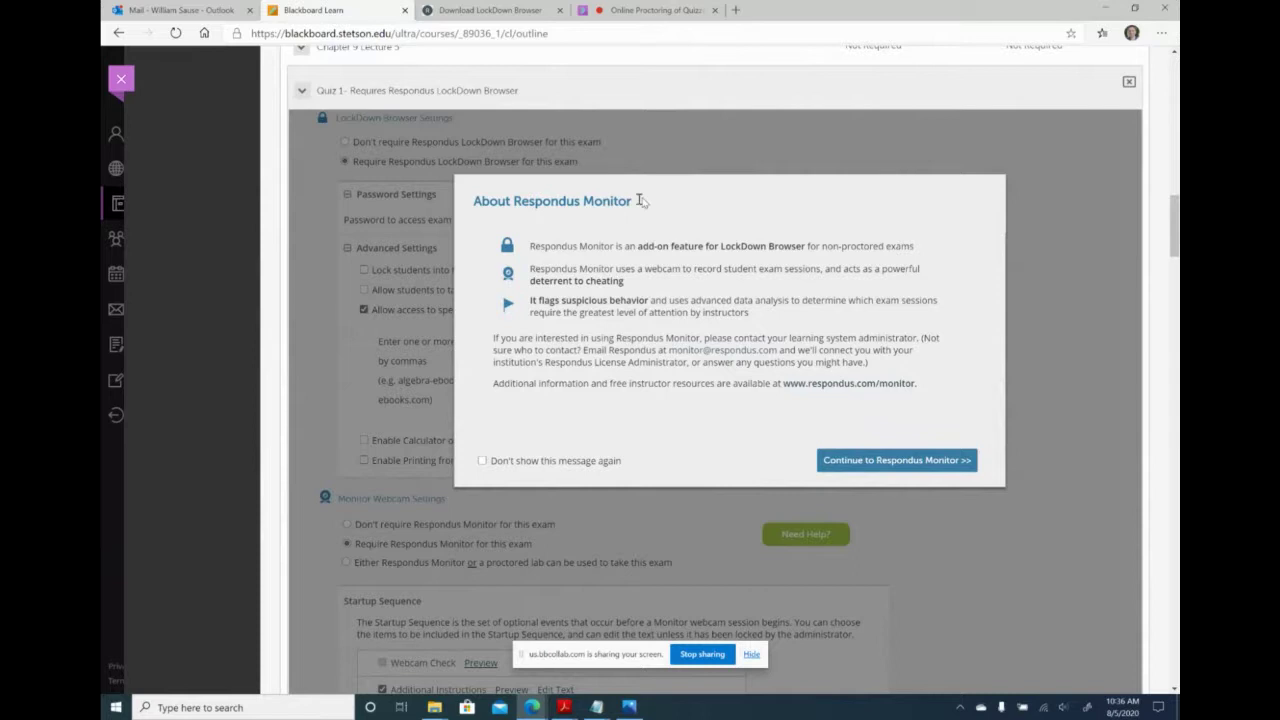
click(866, 461)
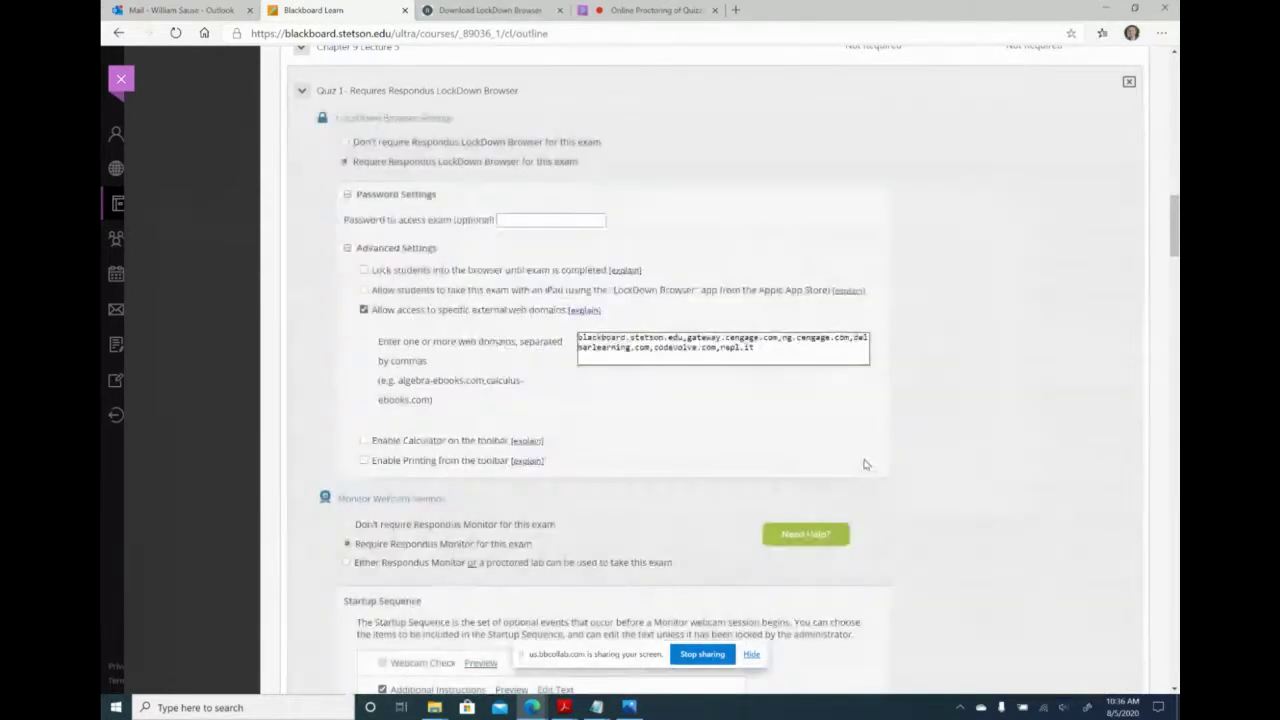
scroll(612, 540, down, 4)
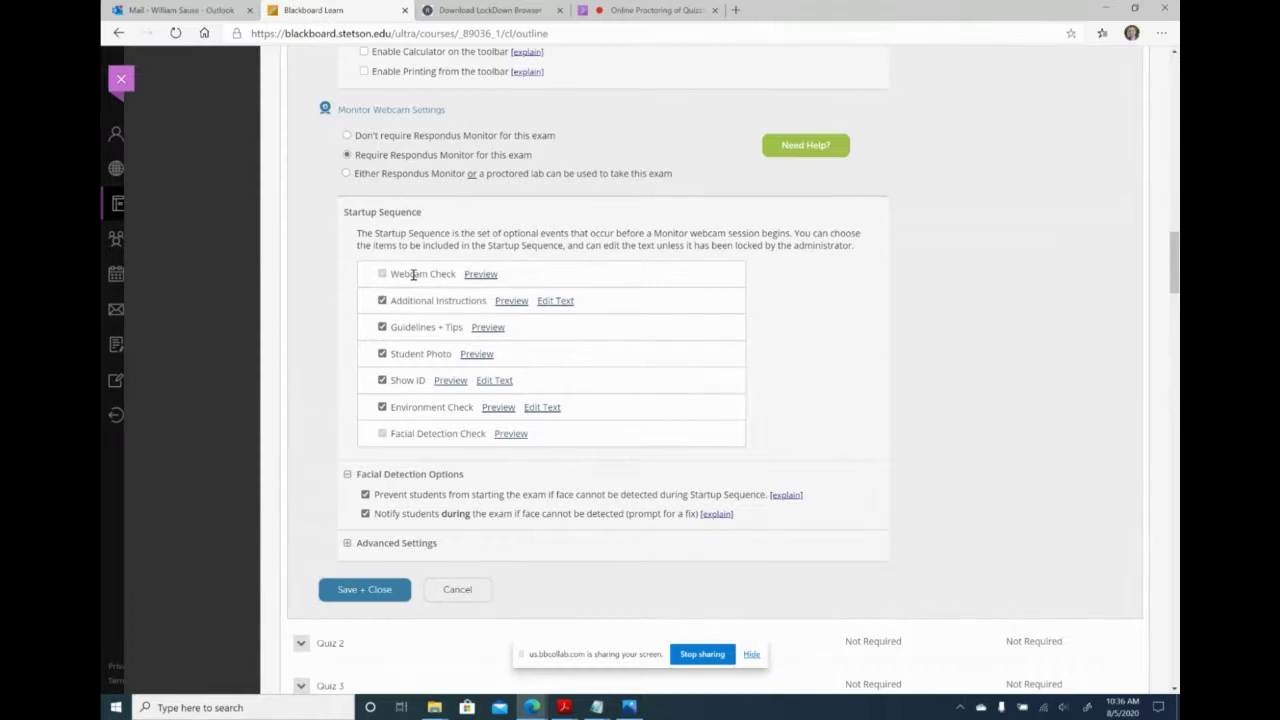
click(478, 275)
click(505, 302)
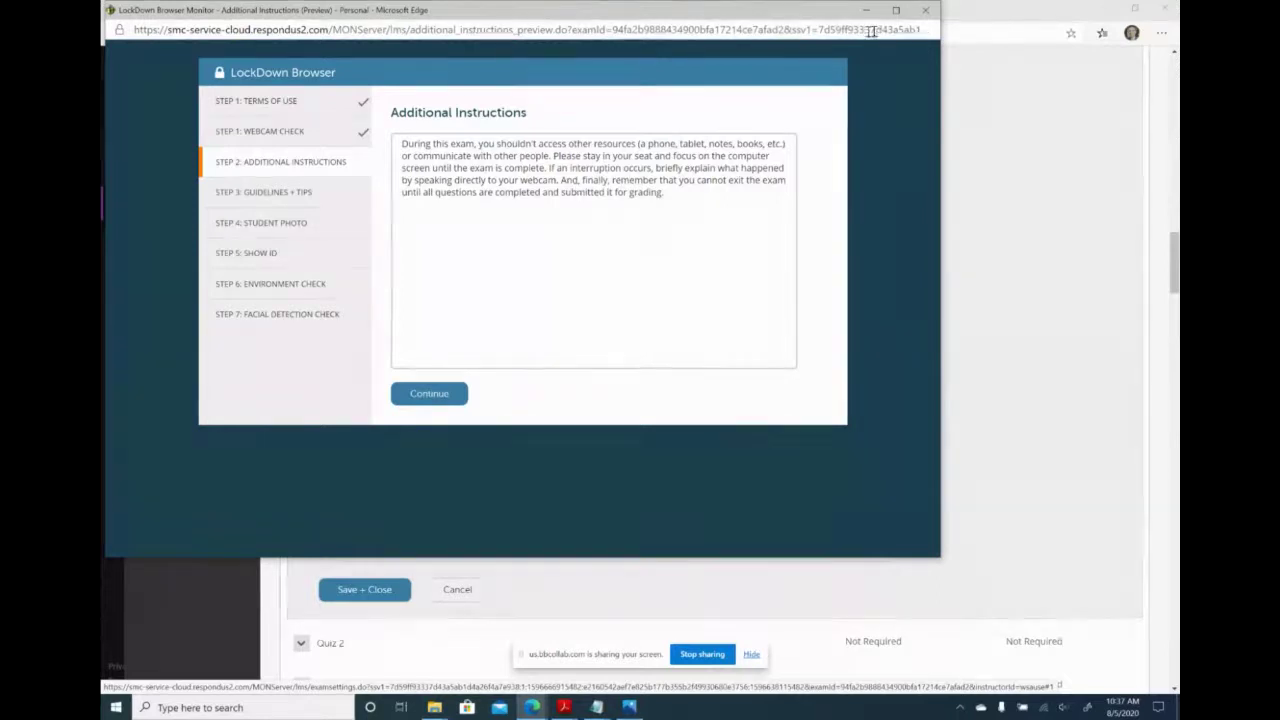
click(927, 11)
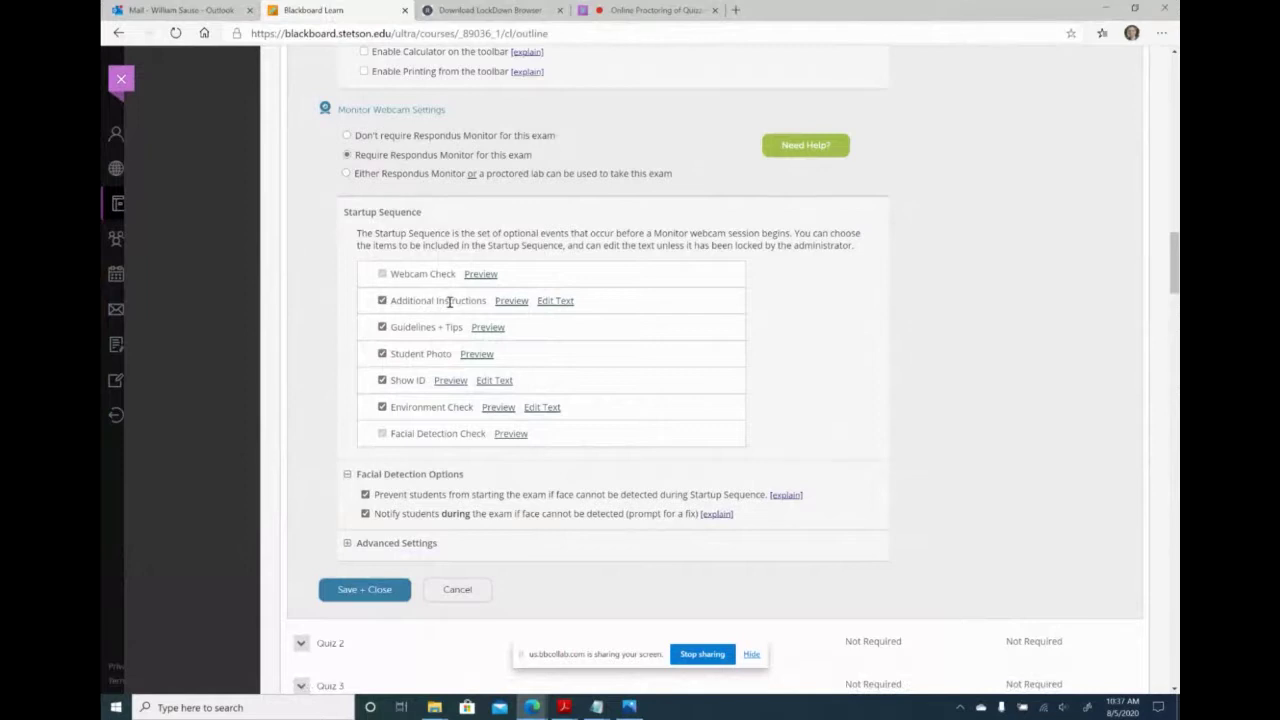
Select the quiz-worded Additional Instructions paragraph in Respondus.txt, then return to the Blackboard quiz settings.
mouse_move(596, 710)
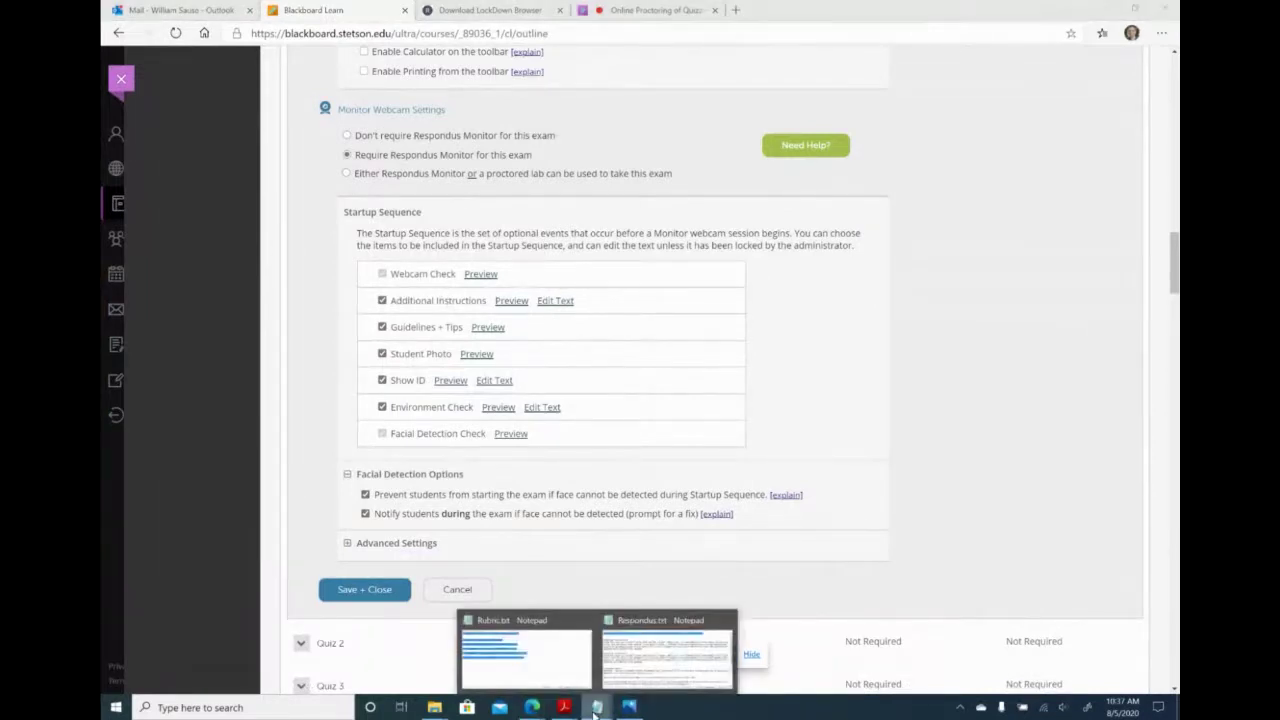
click(666, 655)
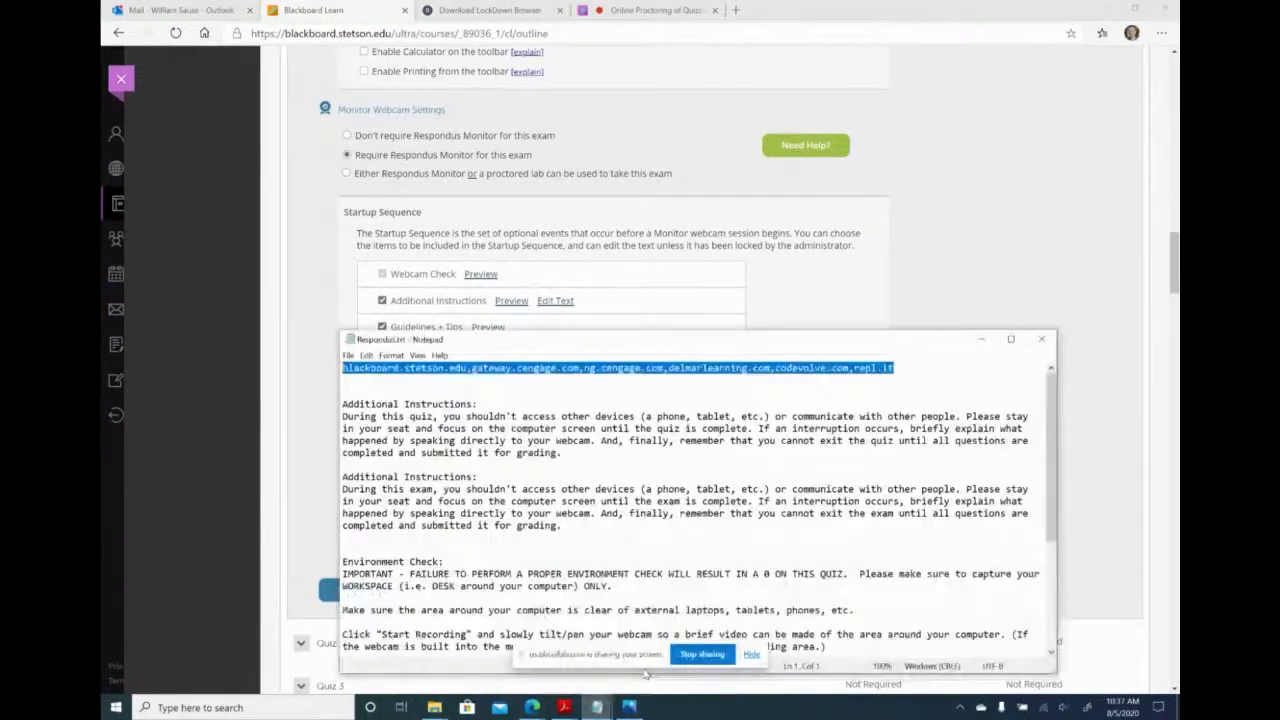
click(424, 452)
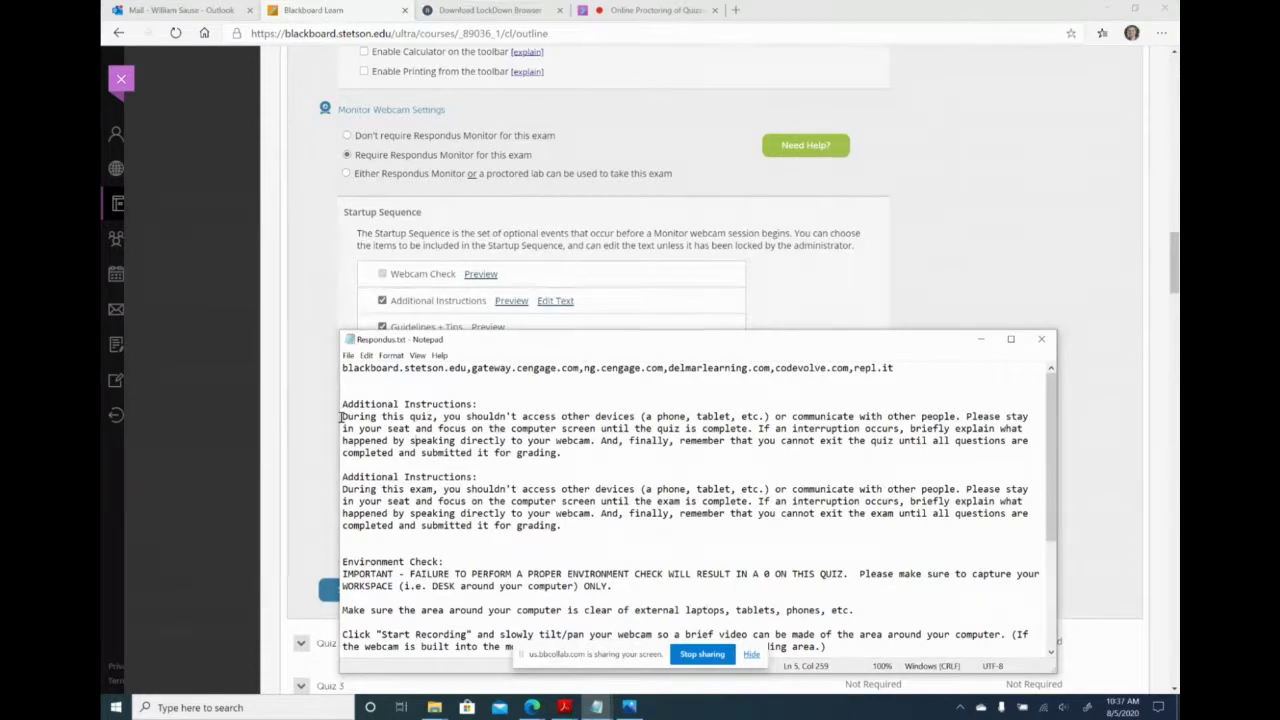
drag(341, 416, 563, 453)
key(ctrl+c)
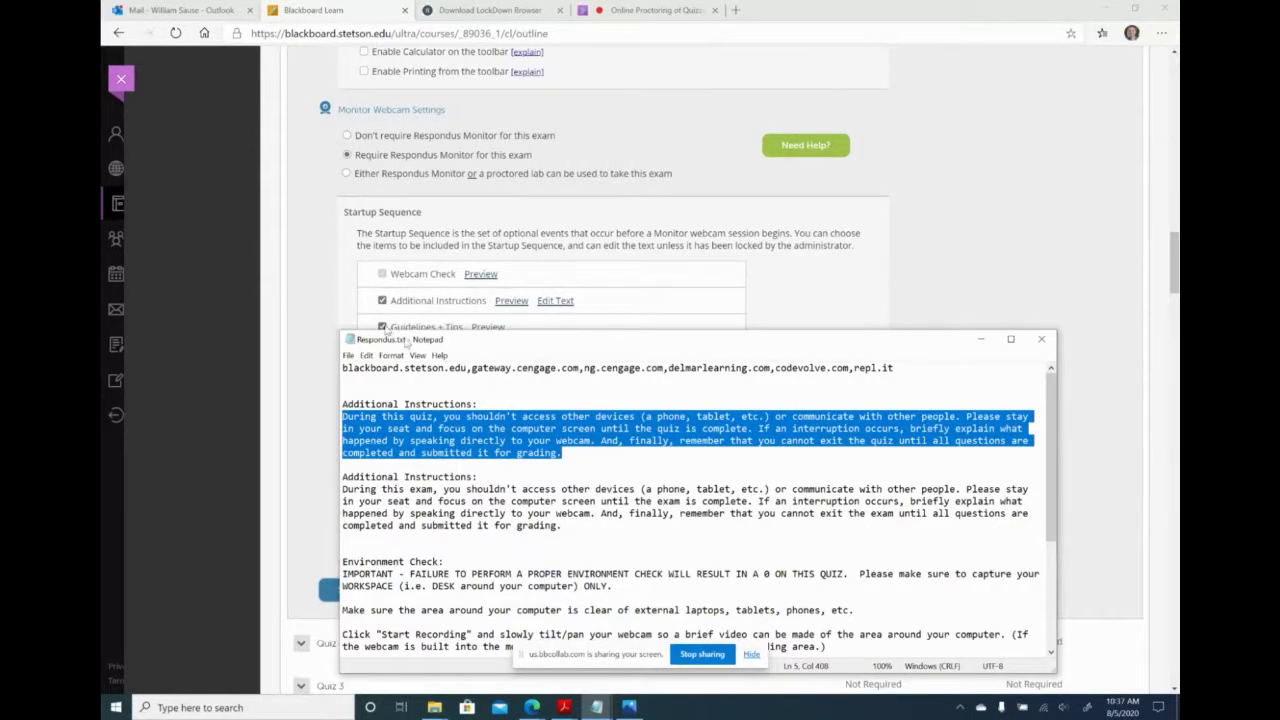
click(849, 305)
Paste the quiz wording over Quiz 1's Additional Instructions text and save it.
click(556, 301)
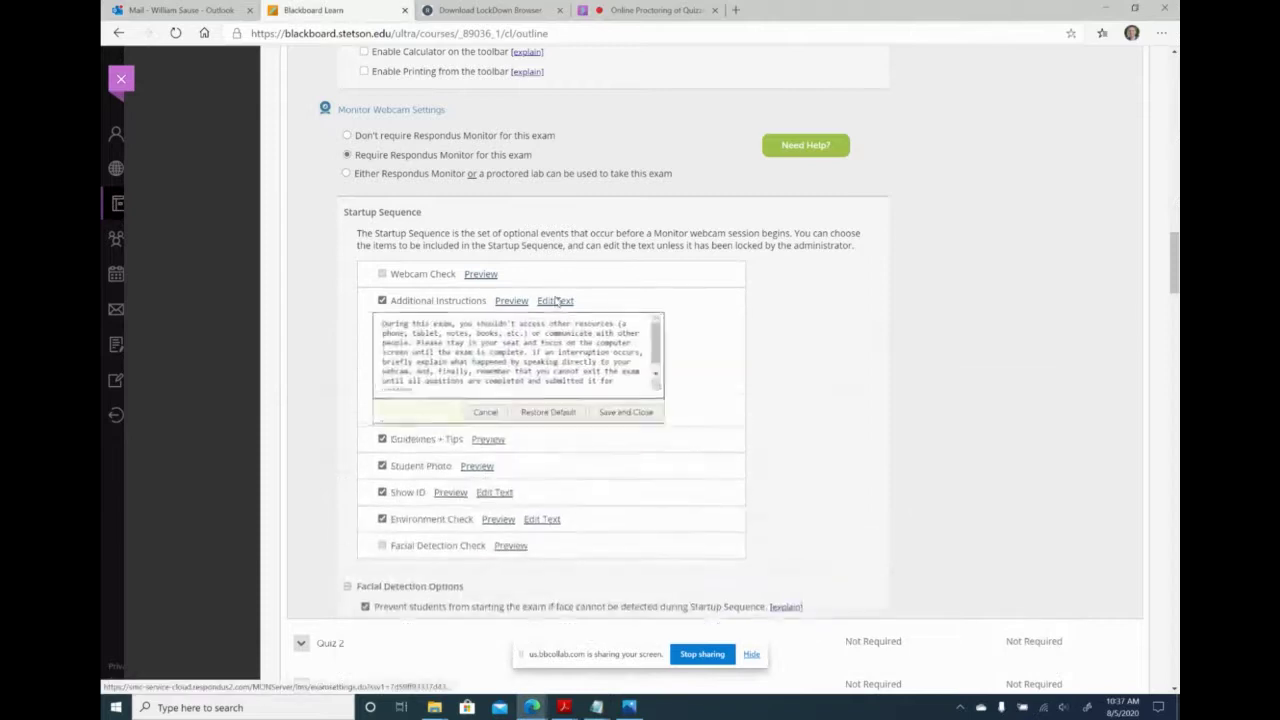
drag(381, 324, 514, 407)
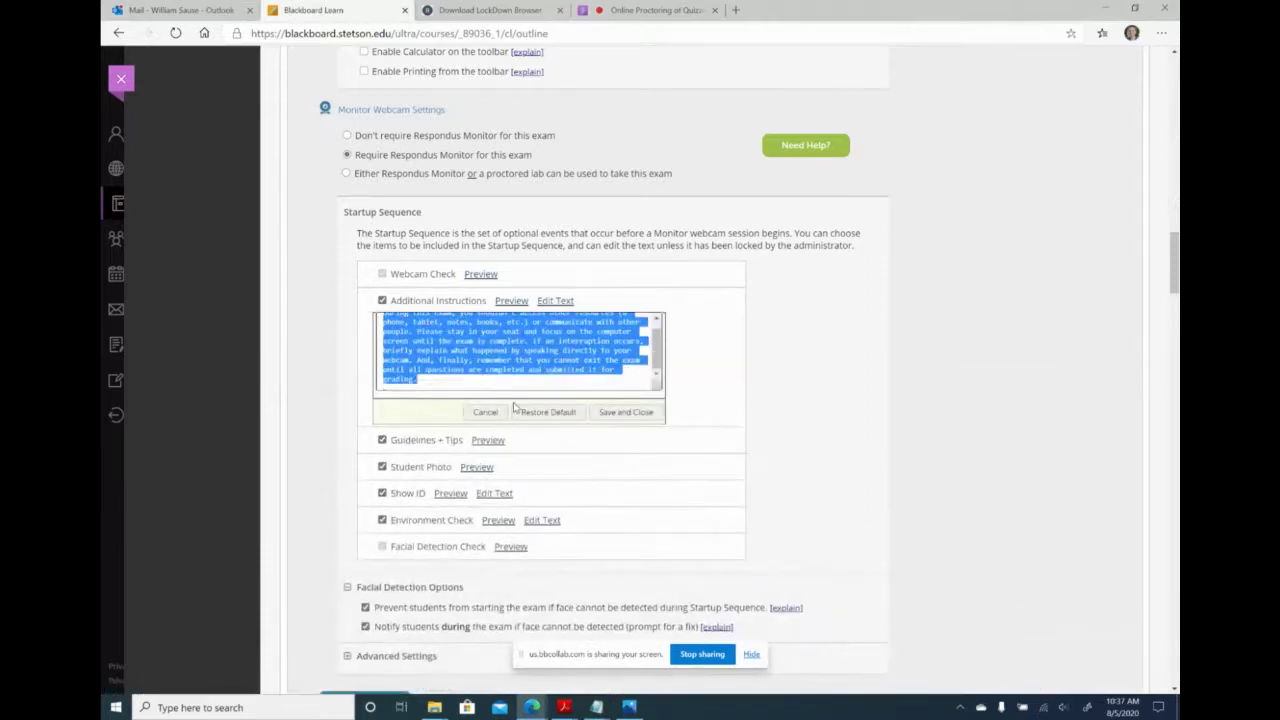
key(ctrl+v)
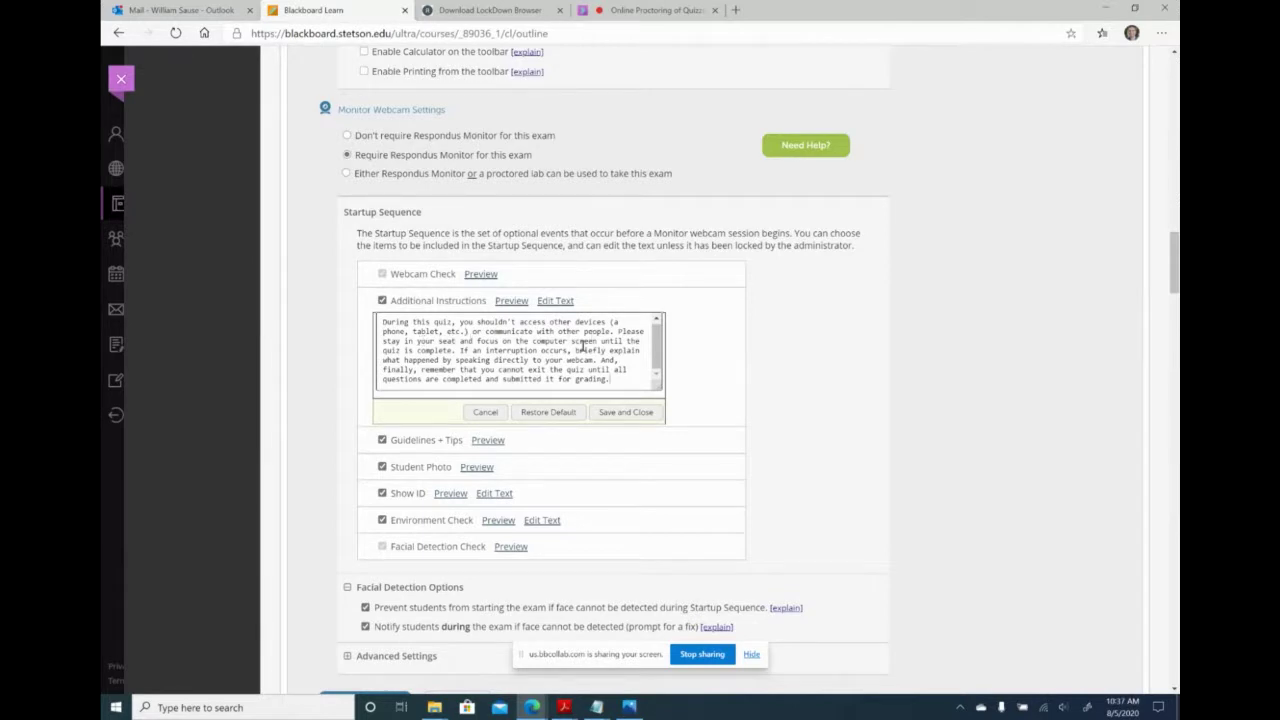
click(627, 414)
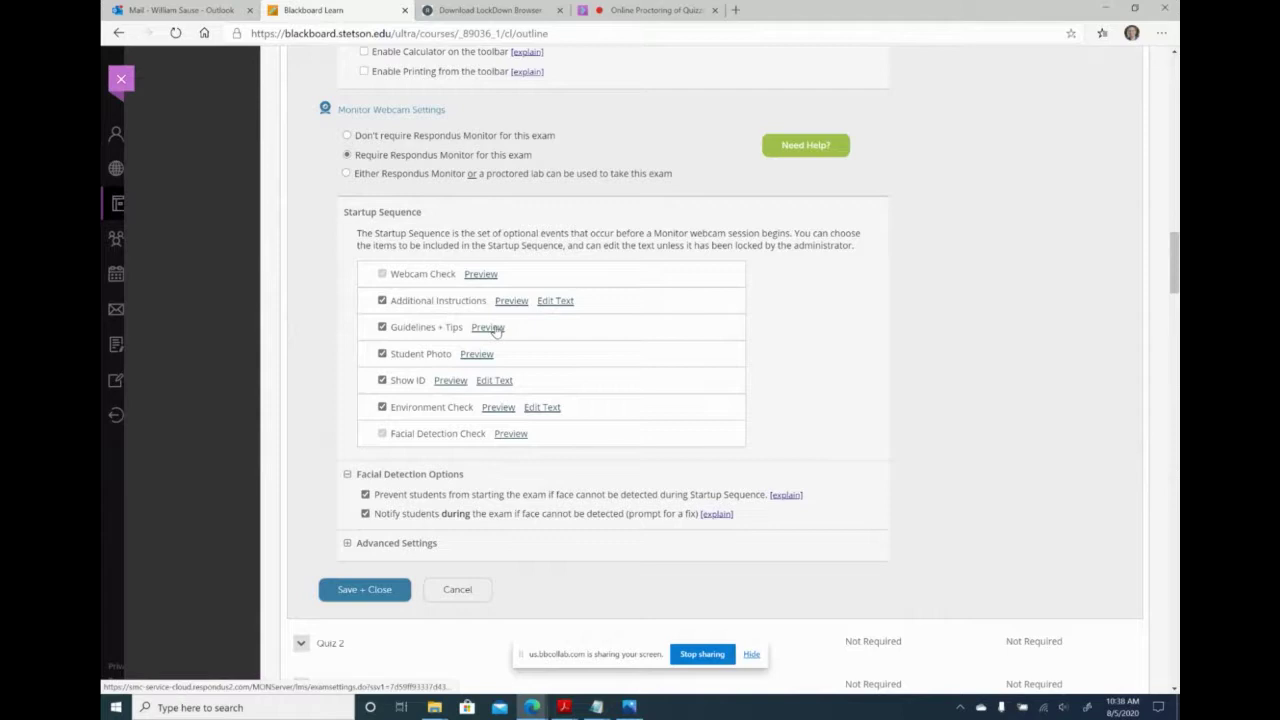
click(490, 328)
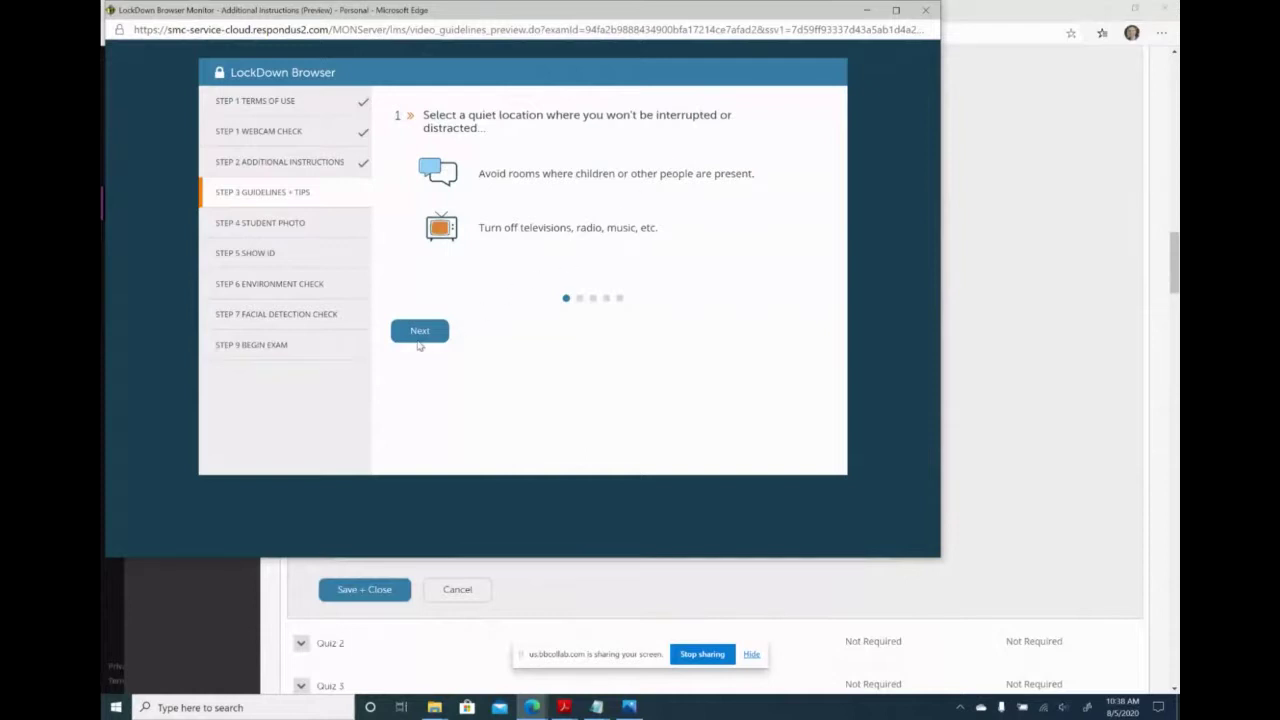
click(426, 340)
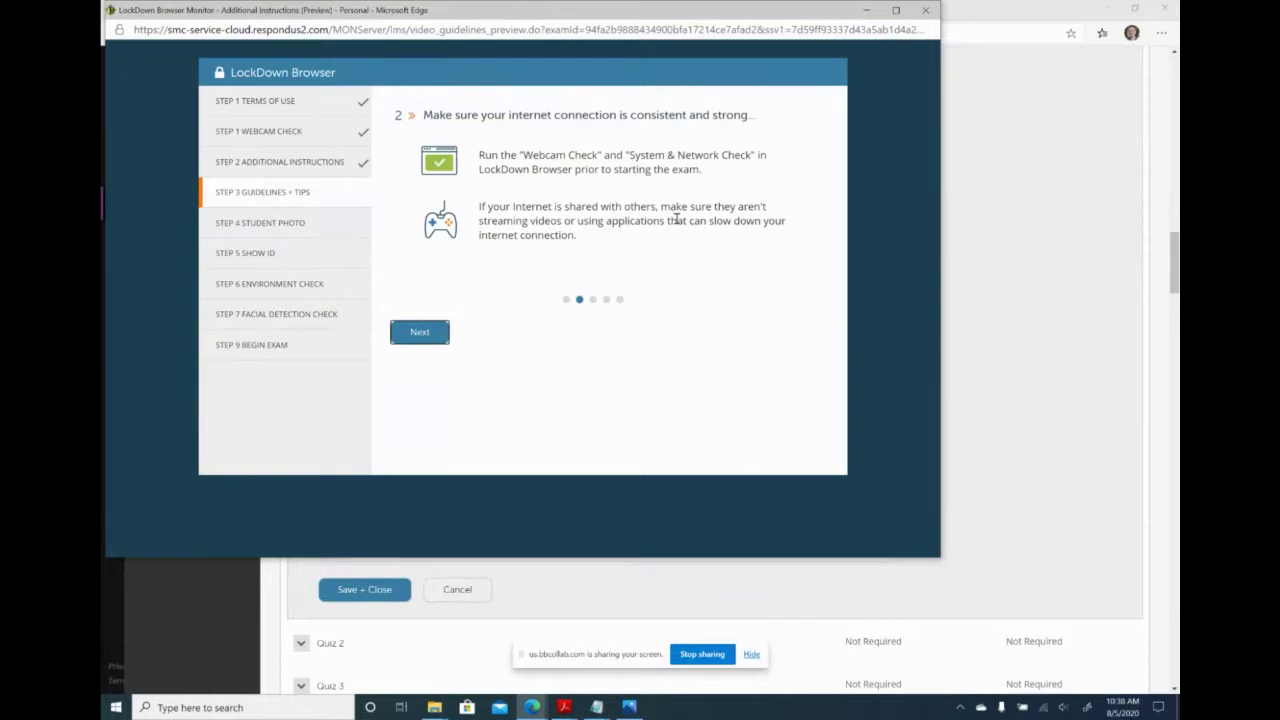
click(418, 332)
click(417, 332)
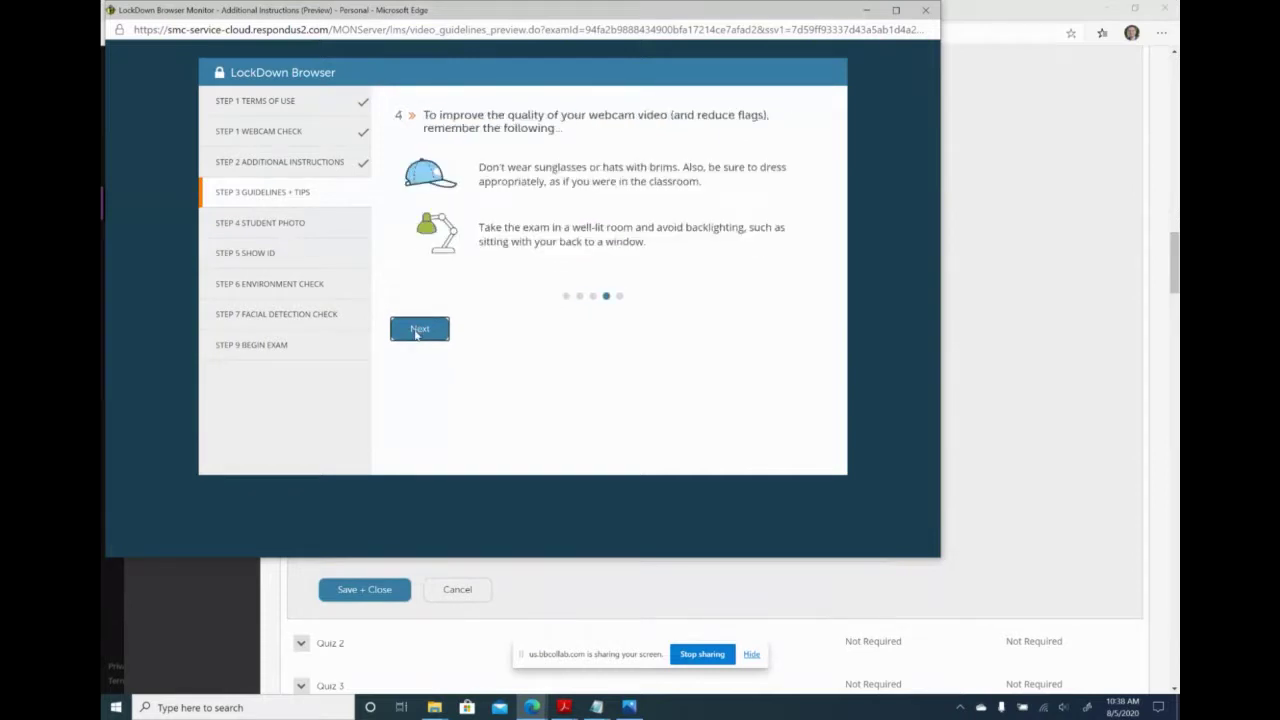
click(416, 333)
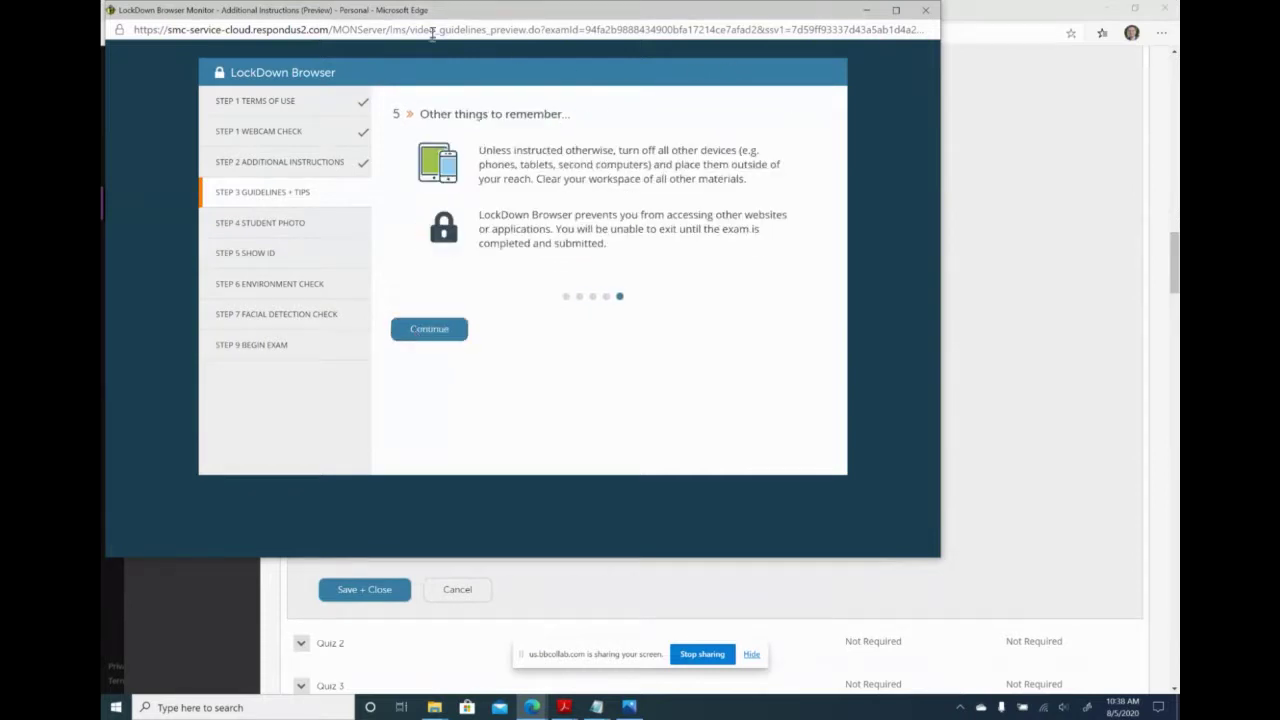
click(924, 15)
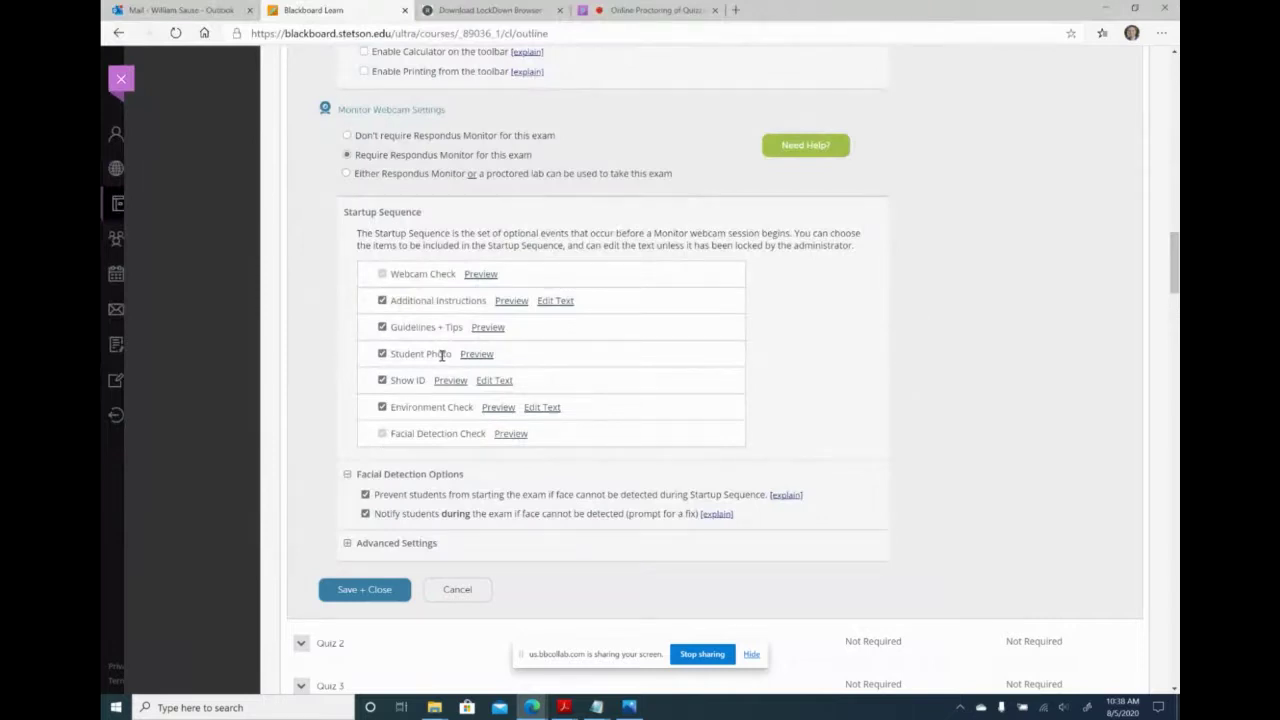
Uncheck Student Photo in the Respondus Monitor startup sequence.
click(382, 355)
Re-enable Student Photo and remove Show ID from the startup sequence.
click(382, 354)
click(382, 355)
click(382, 381)
click(542, 408)
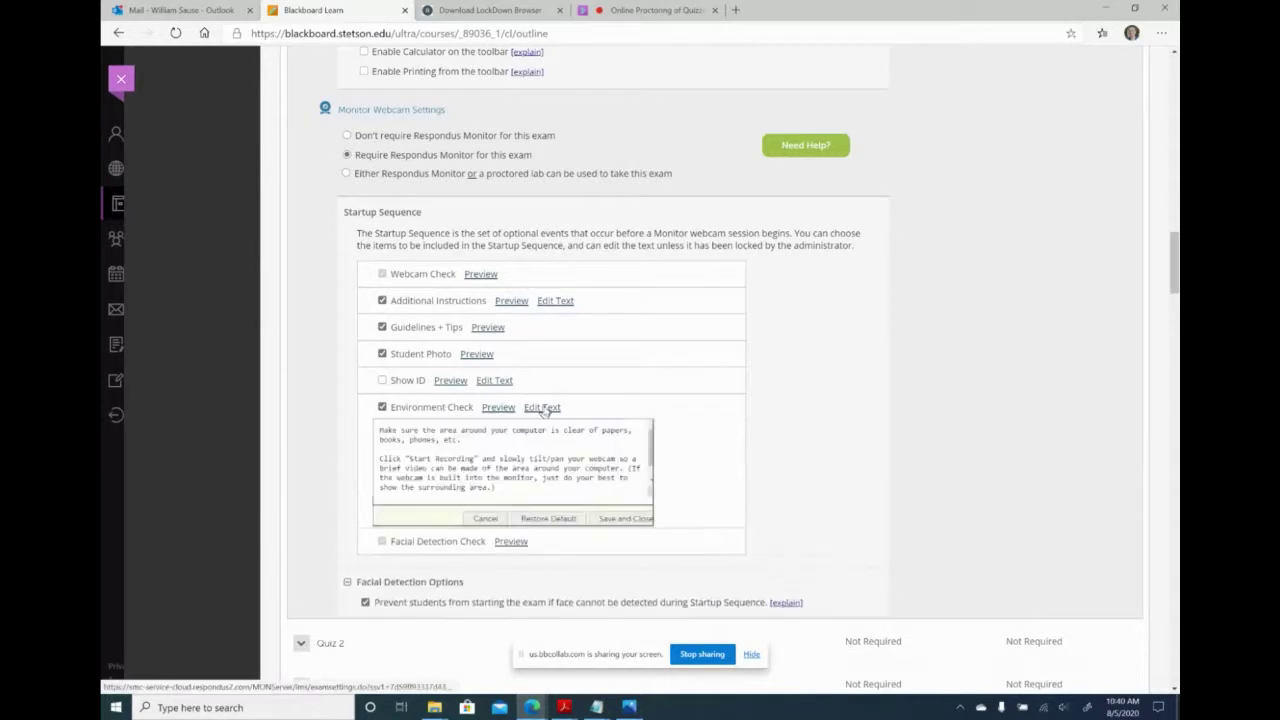
scroll(656, 430, up, 2)
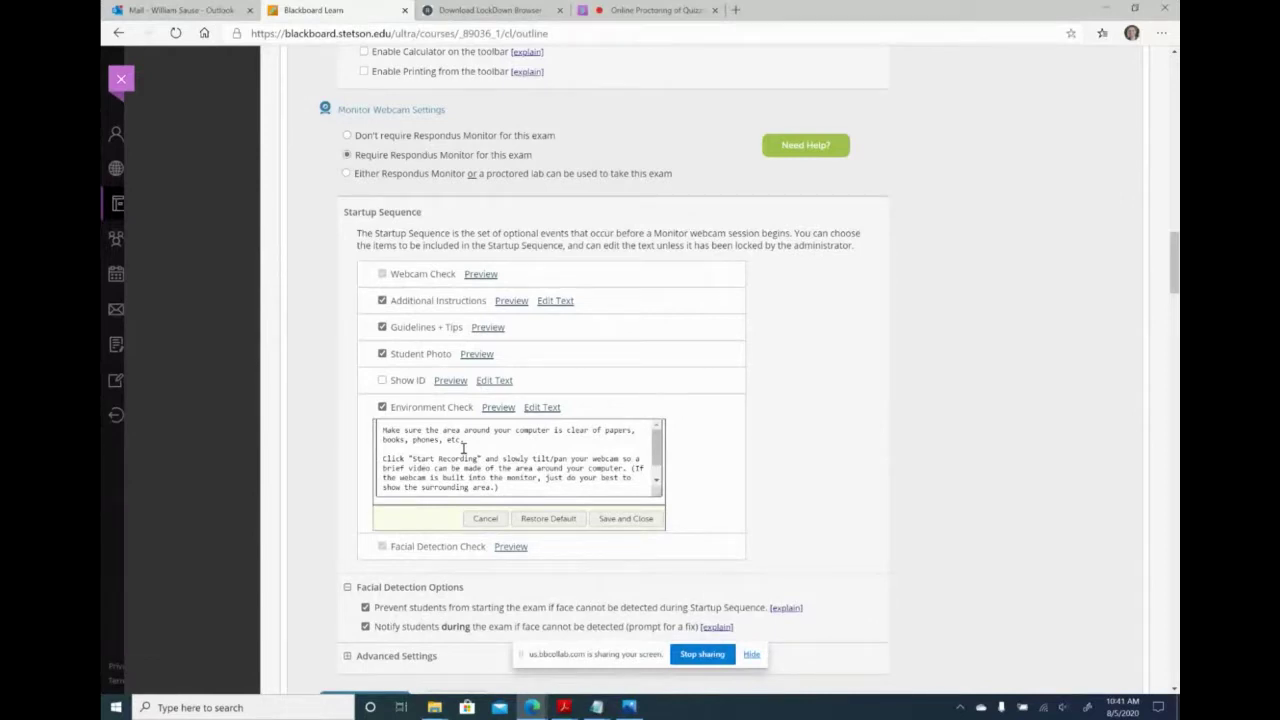
Select the quiz's Environment Check paragraphs in Respondus.txt, then return to the Blackboard quiz settings.
click(600, 705)
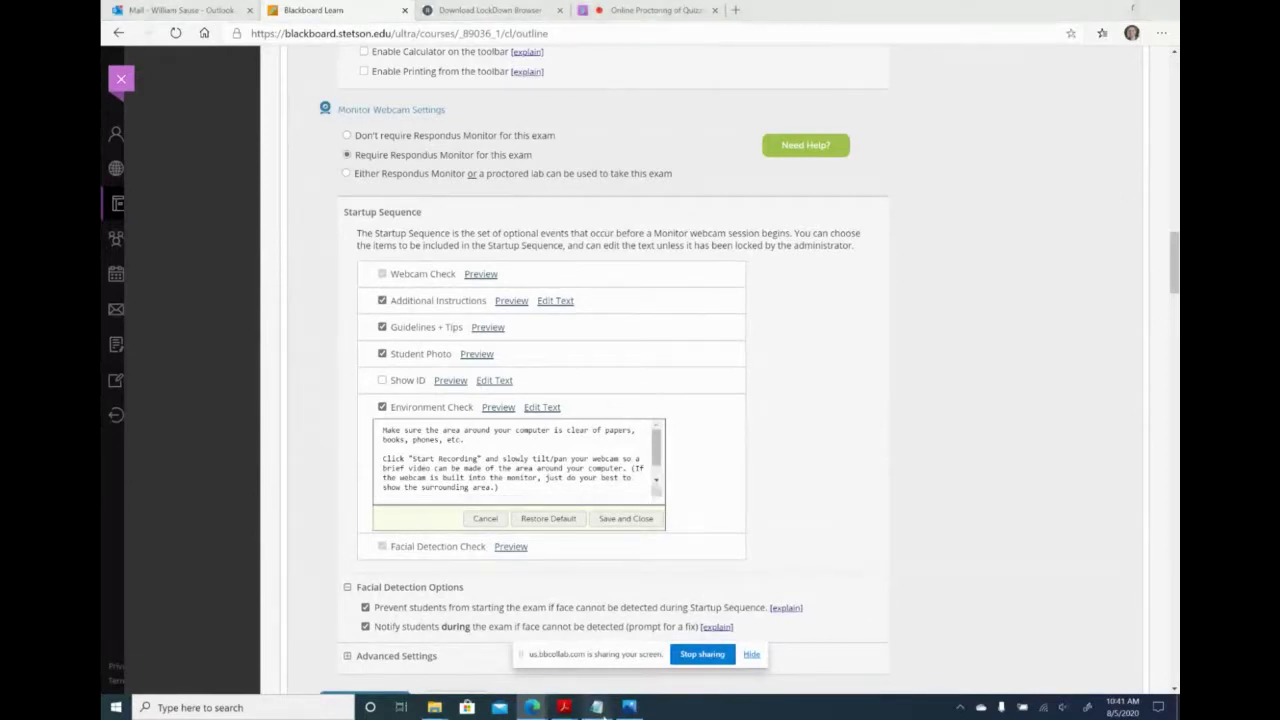
click(620, 680)
scroll(342, 497, down, 2)
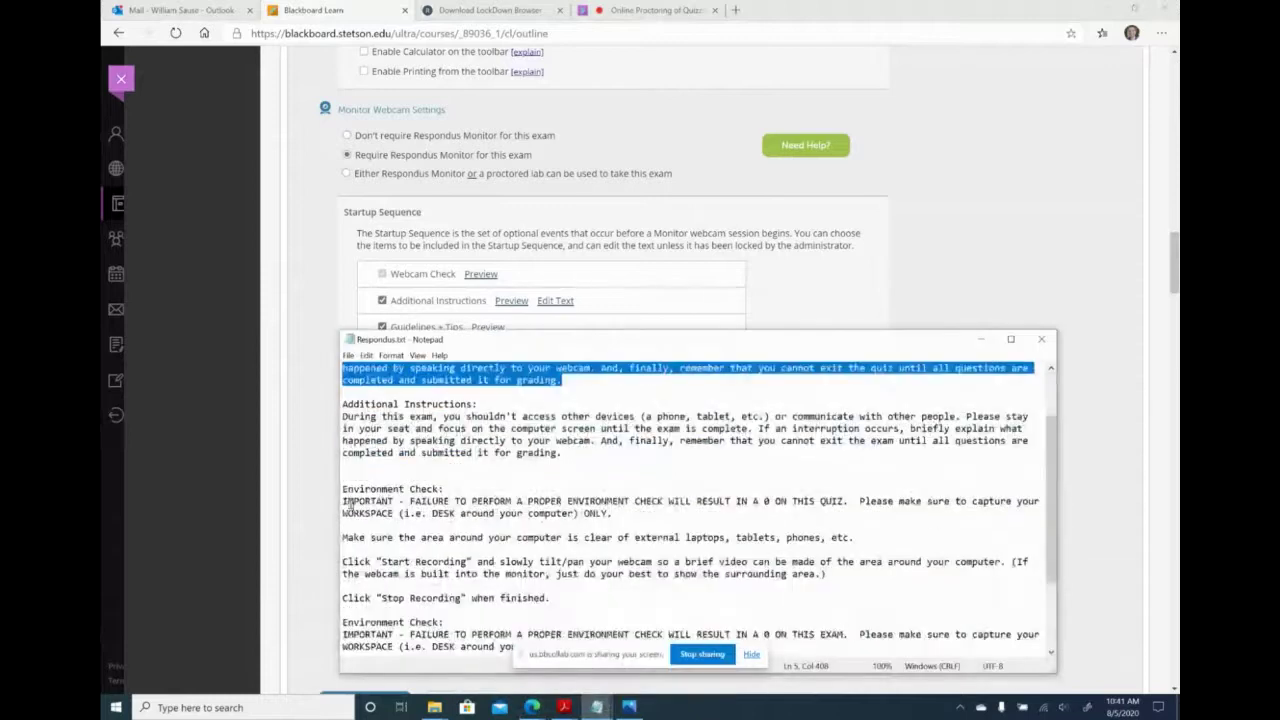
drag(342, 497, 858, 572)
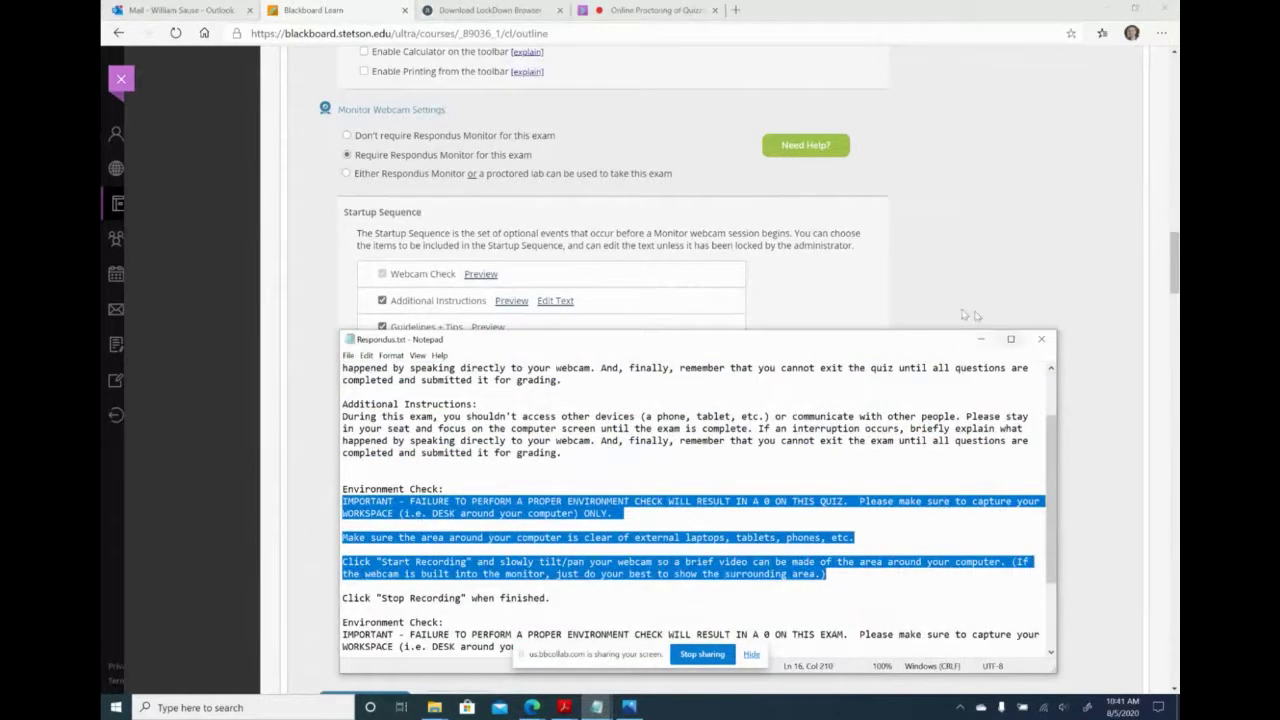
click(911, 315)
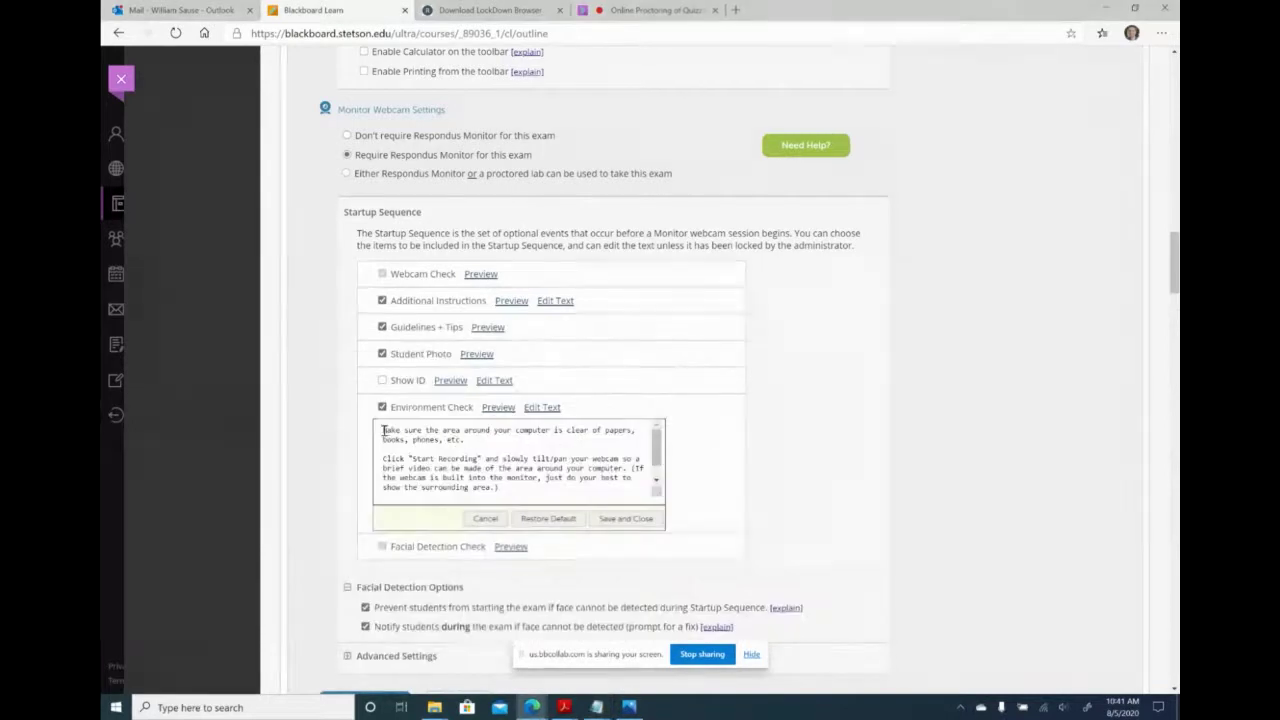
Paste the quiz wording over the Environment Check text, warning that a failed check scores 0.
drag(394, 430, 578, 489)
key(ctrl+v)
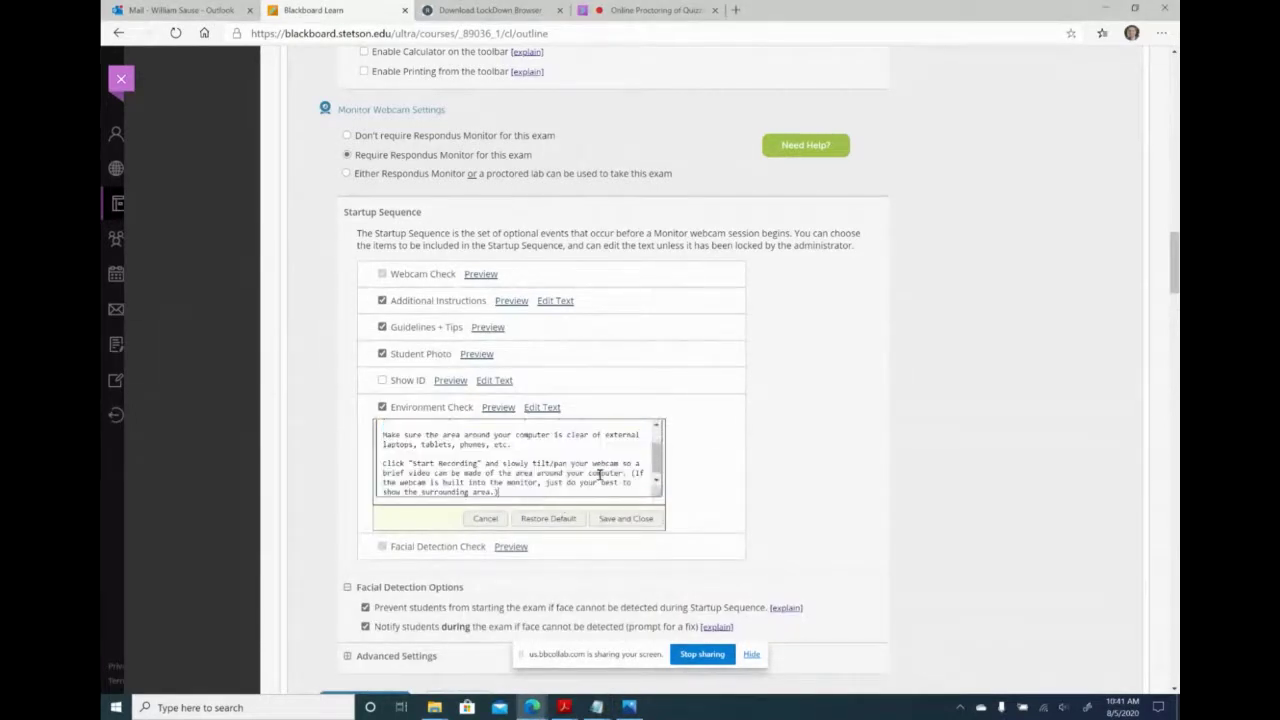
scroll(598, 474, up, 5)
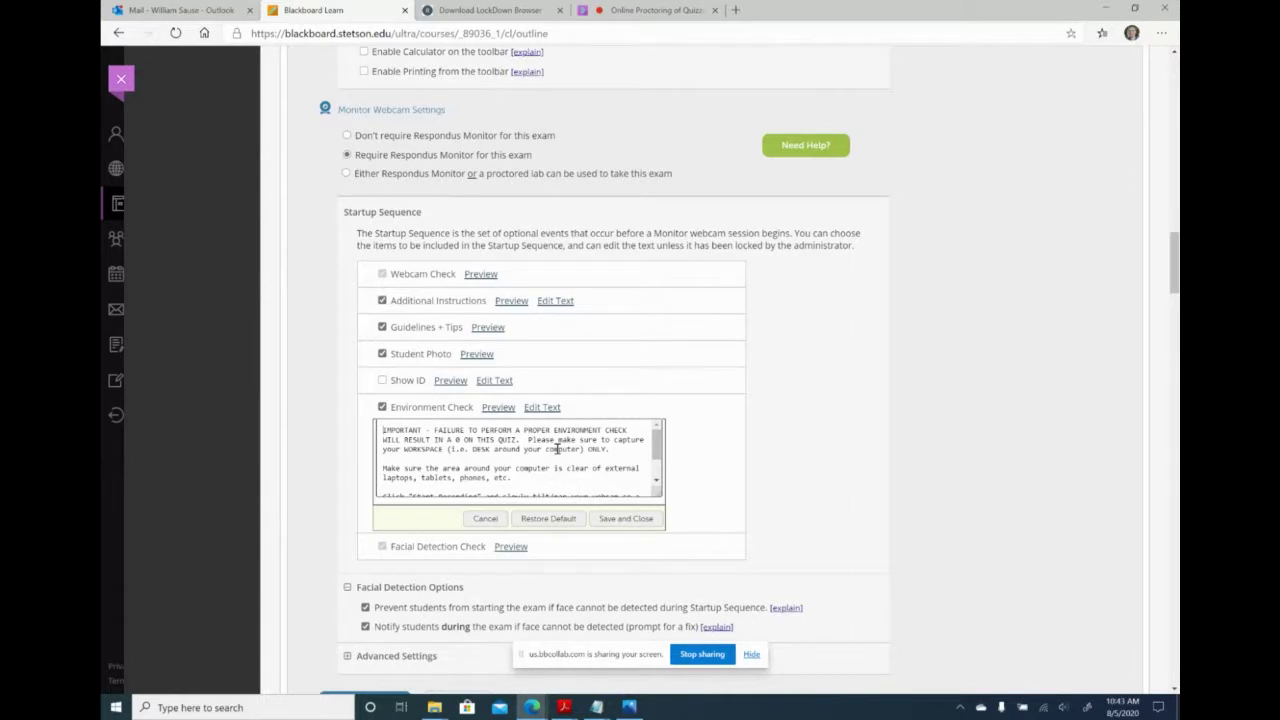
Save the Environment Check text and proctoring settings, then select Monitor1.png in the images folder.
click(637, 520)
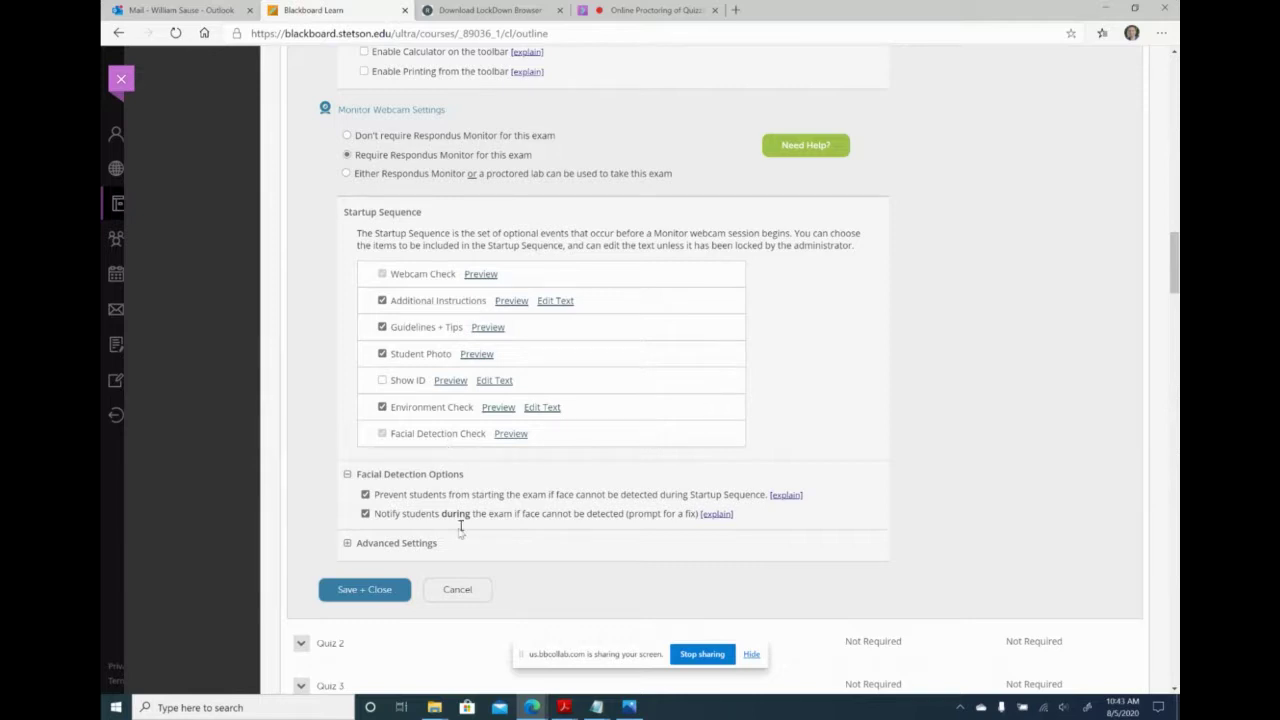
click(364, 594)
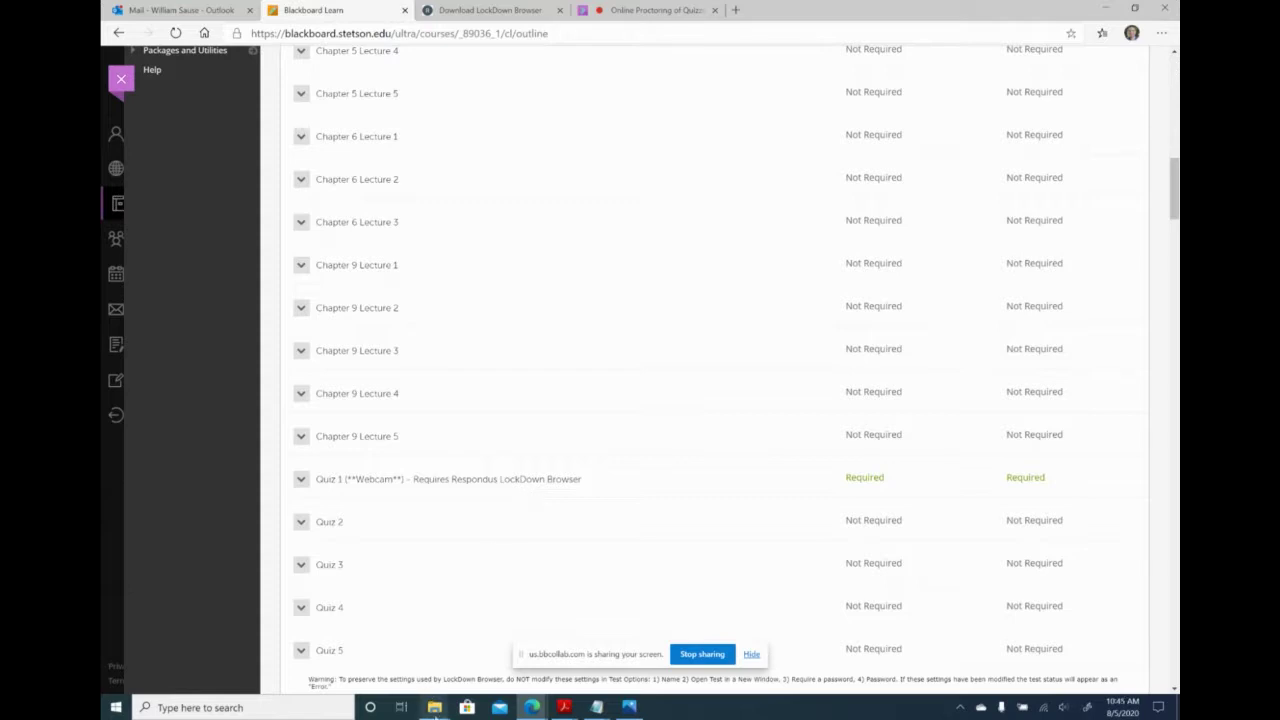
mouse_move(446, 708)
click(505, 645)
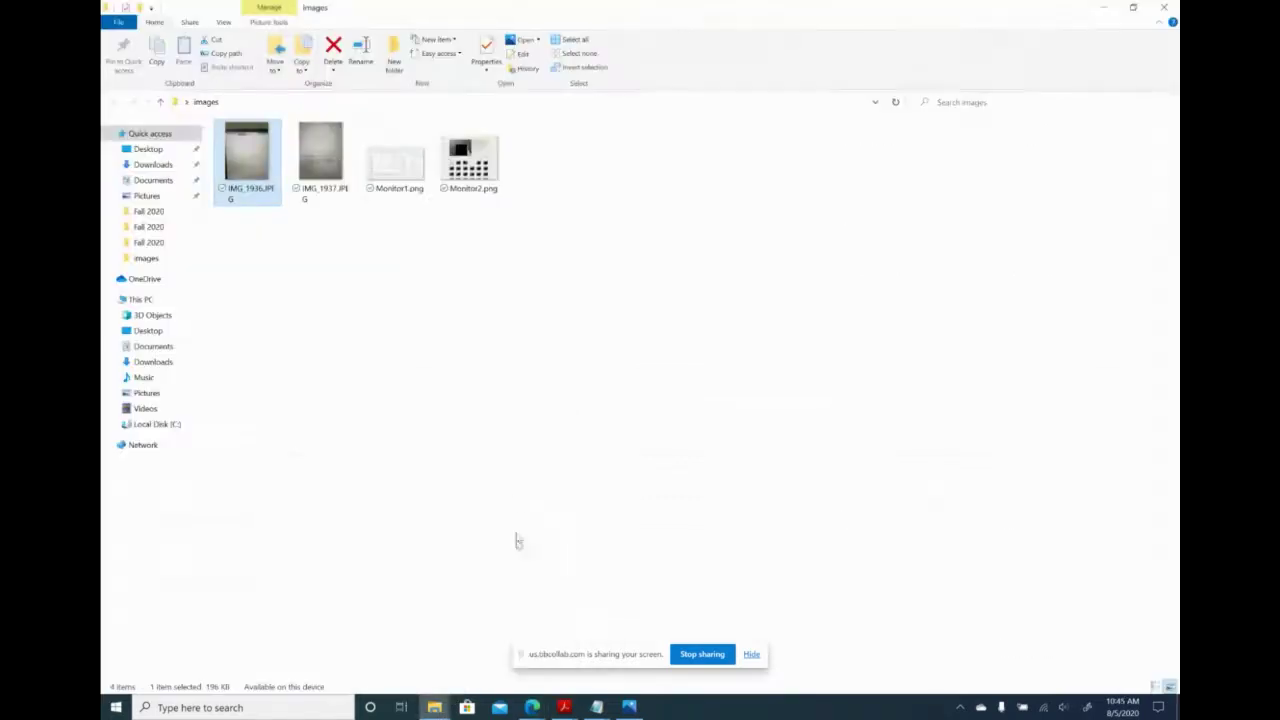
click(397, 165)
Open Monitor1.png in Photos to view the Chapter 7 Quiz 2 results list.
double_click(397, 165)
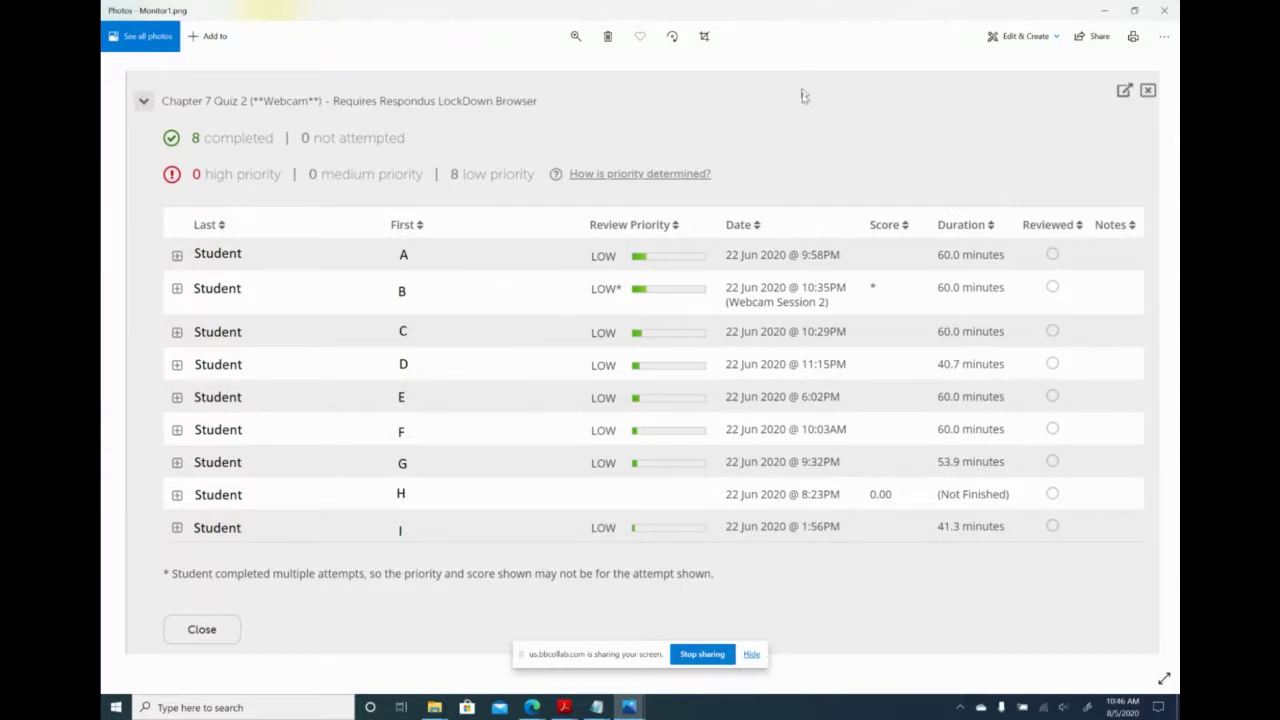
Advance to Monitor2.png, showing the attempt with three Missing from Frame flags.
click(1148, 364)
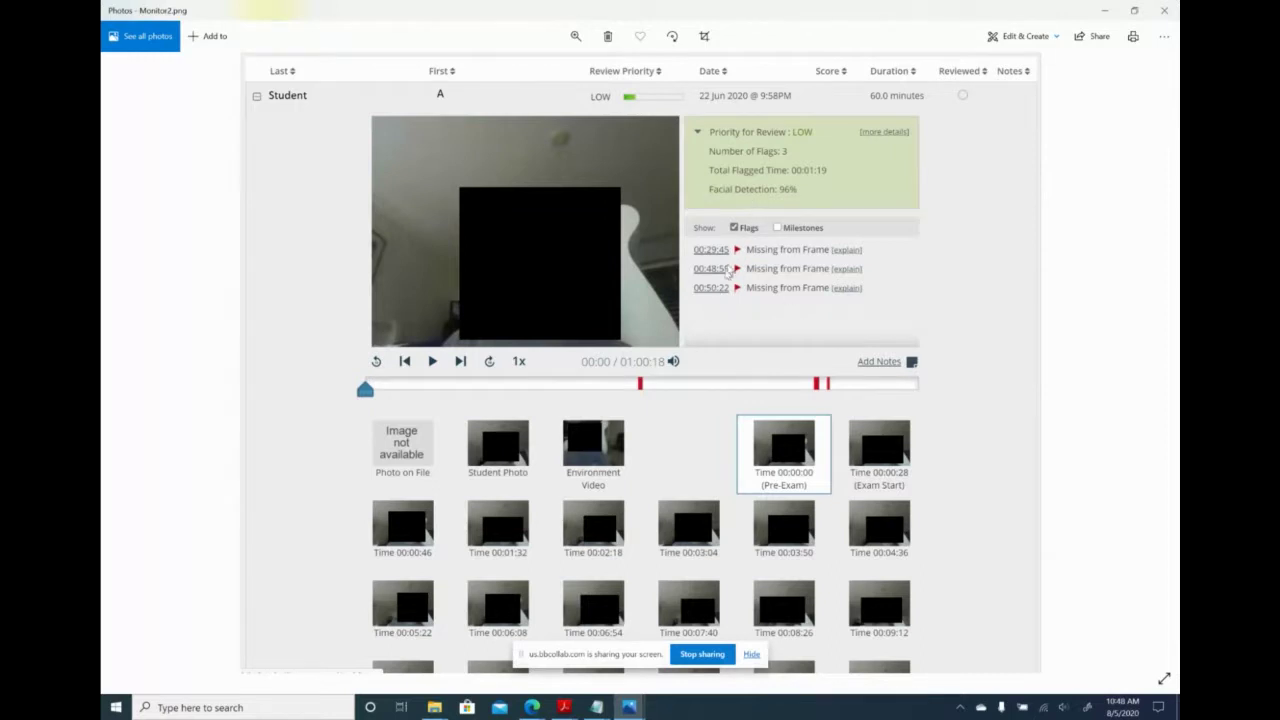
Return to the previous screenshot, Monitor1.png, in Photos.
key(Left)
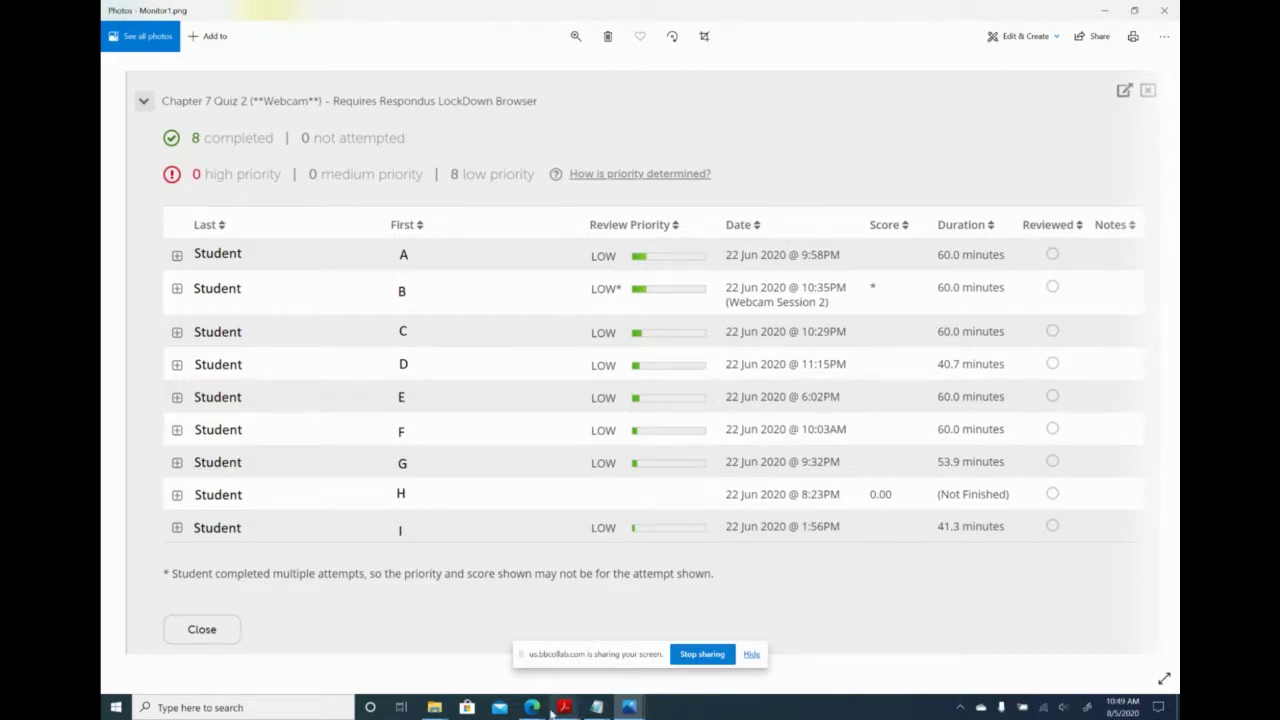
Open Quiz 1's LockDown Browser and Respondus Monitor settings in the Blackboard Learn dashboard.
mouse_move(532, 707)
click(509, 675)
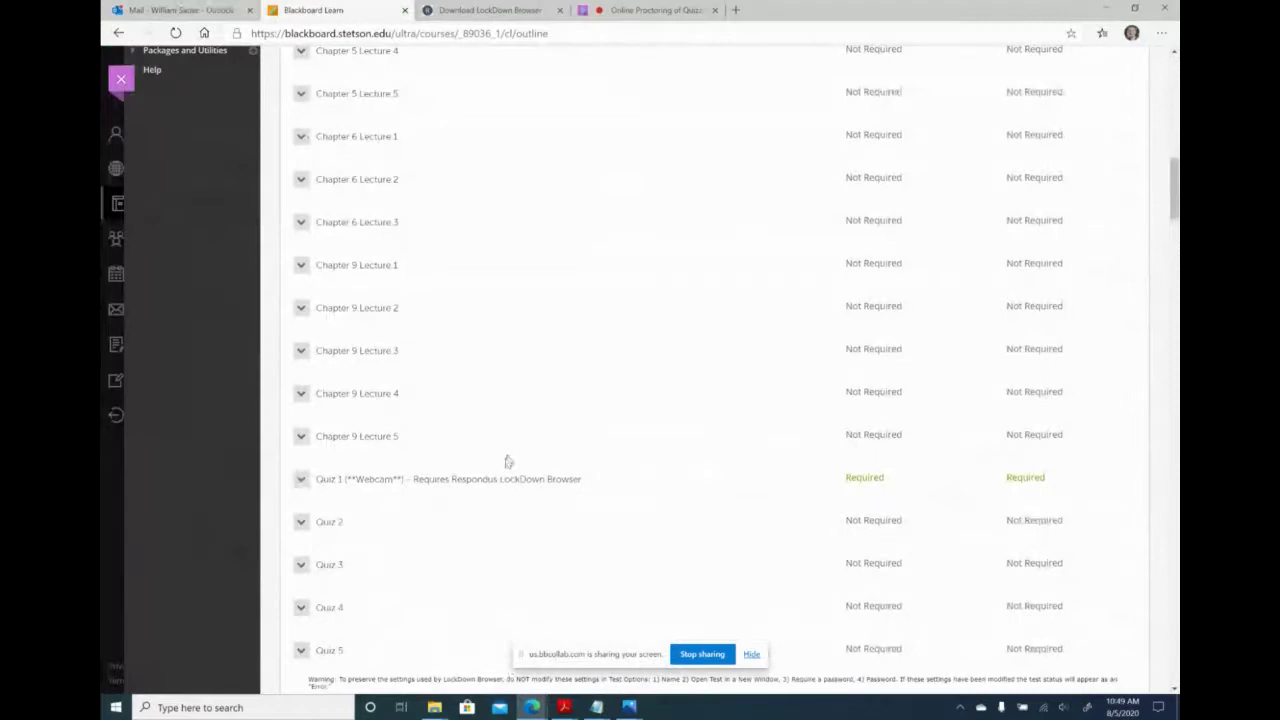
click(302, 479)
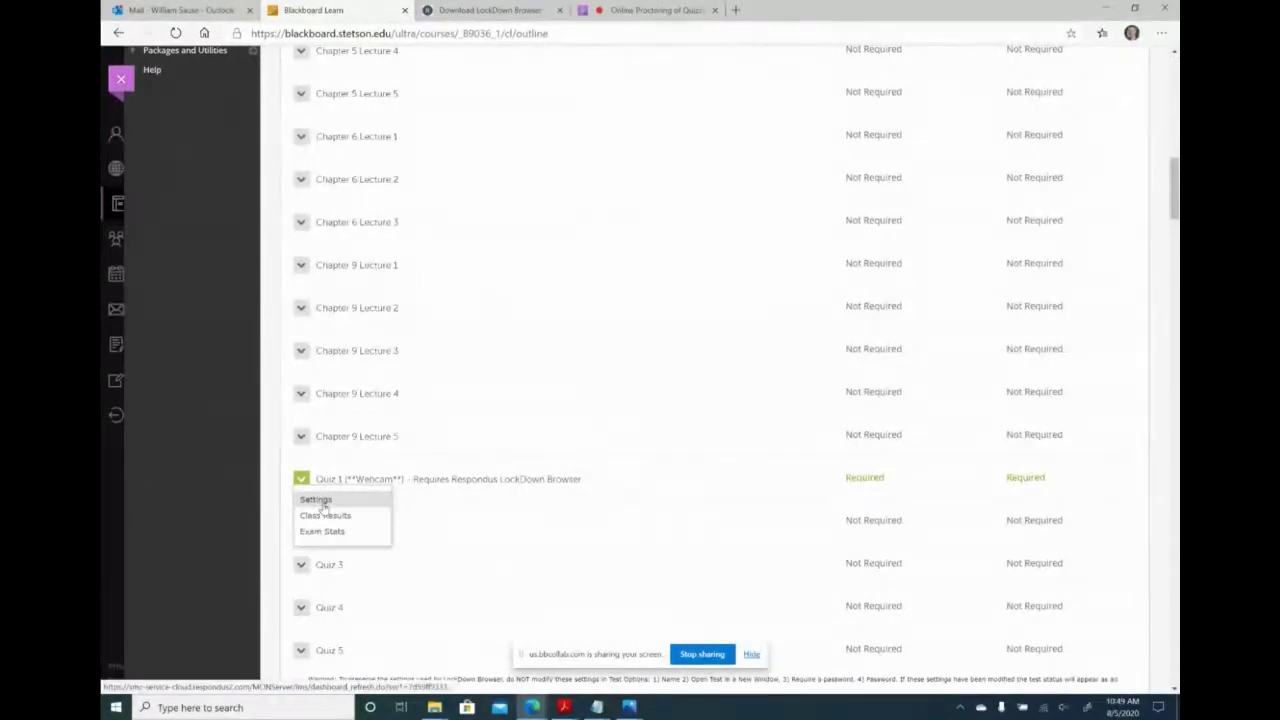
click(321, 501)
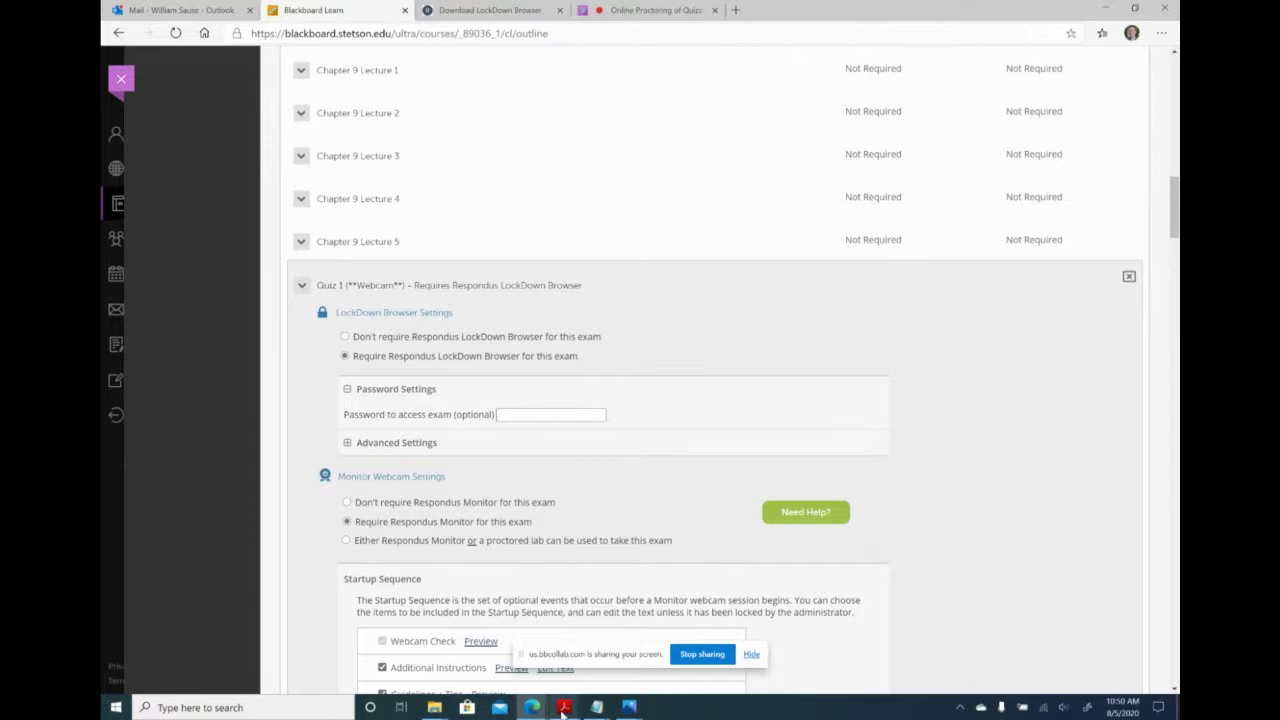
mouse_move(563, 708)
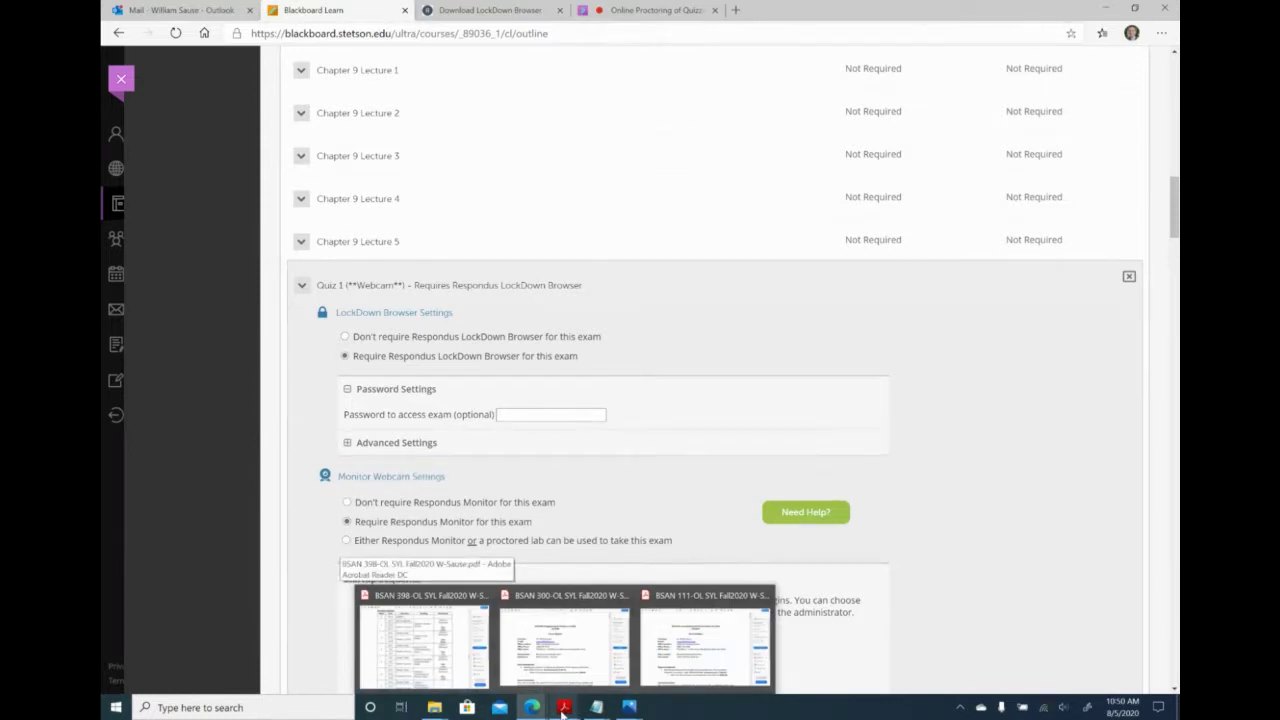
Scroll the BSAN 398-OL syllabus PDF back from page 8 toward the Tentative Schedule on page 5.
mouse_move(566, 667)
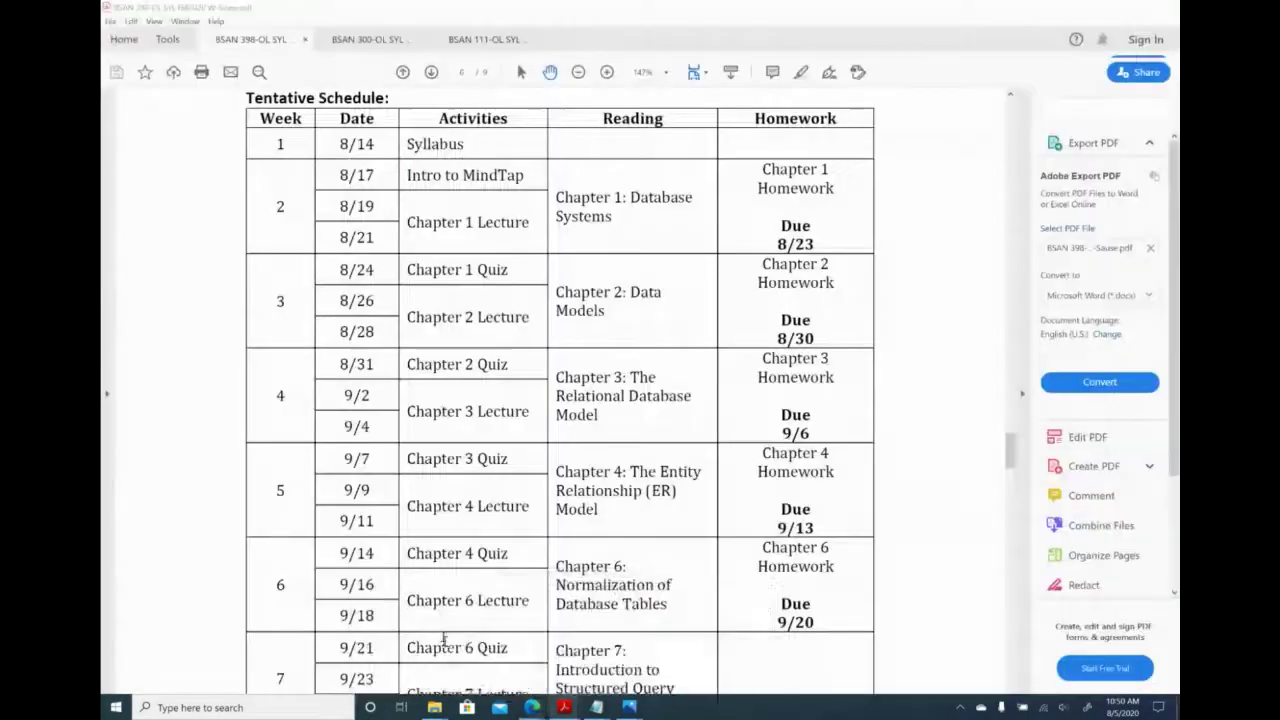
scroll(783, 485, down, 2)
scroll(783, 485, down, 2)
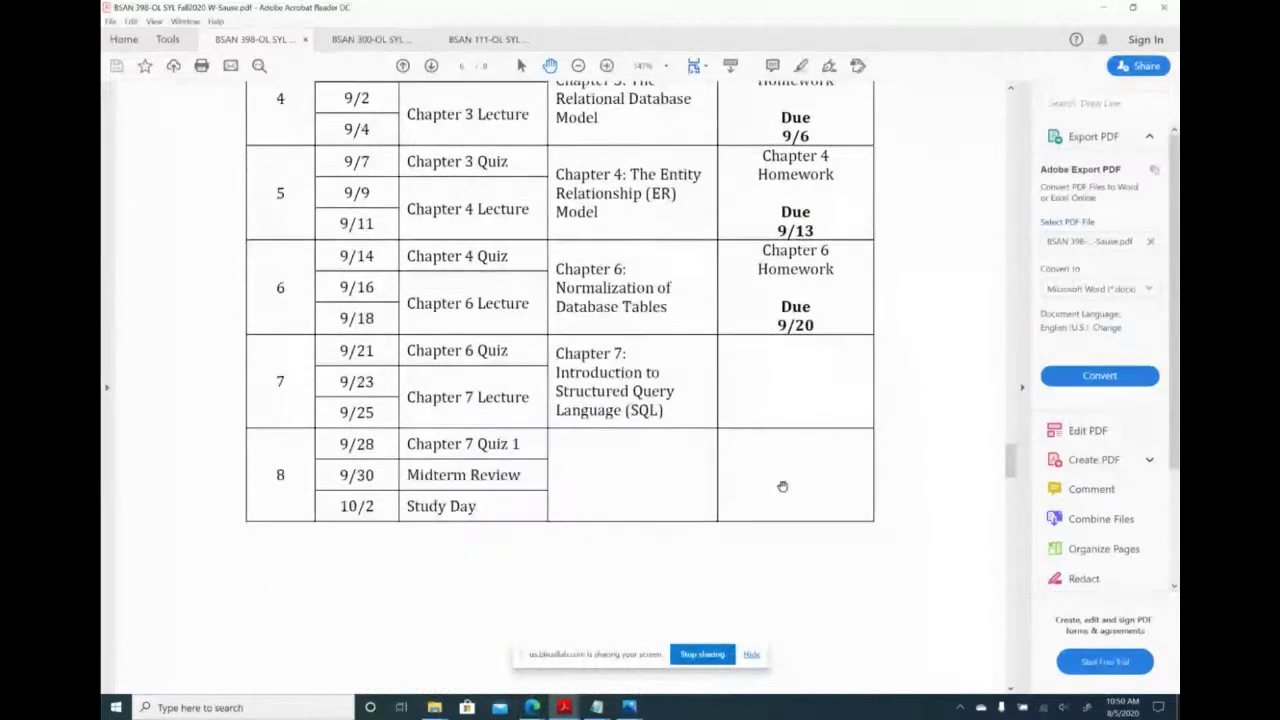
scroll(783, 488, down, 5)
scroll(783, 491, down, 6)
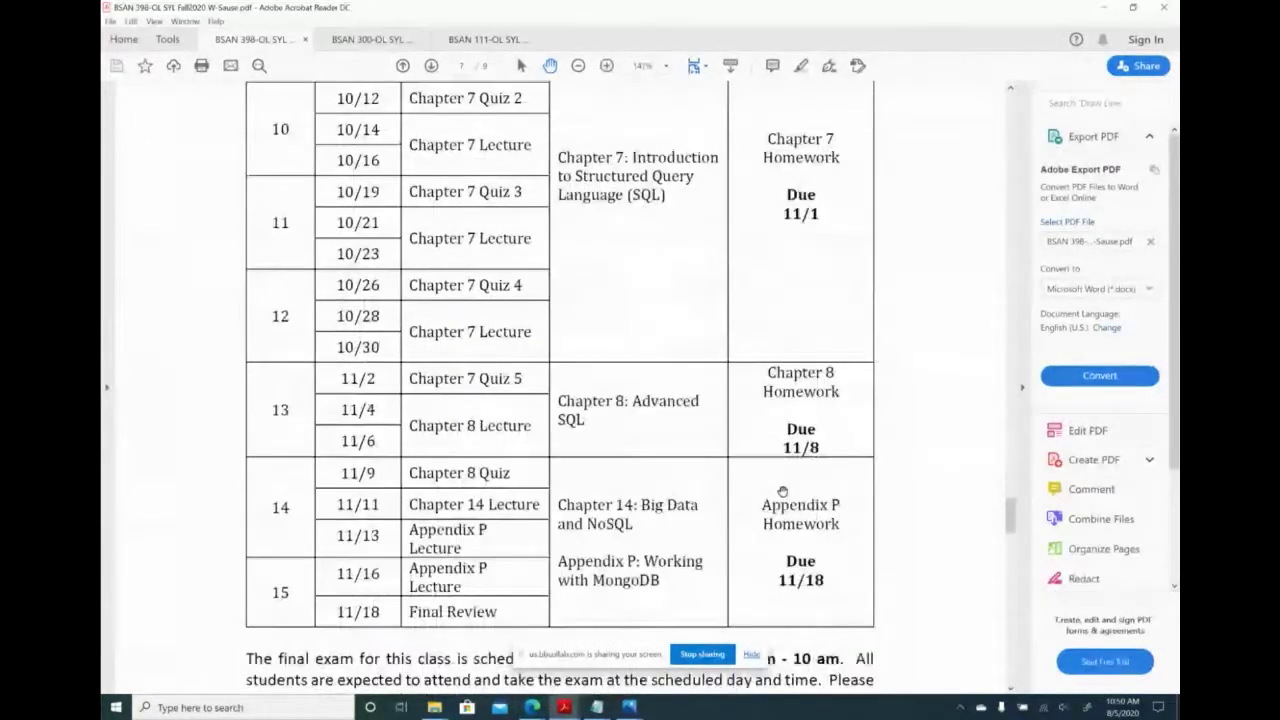
scroll(783, 493, down, 8)
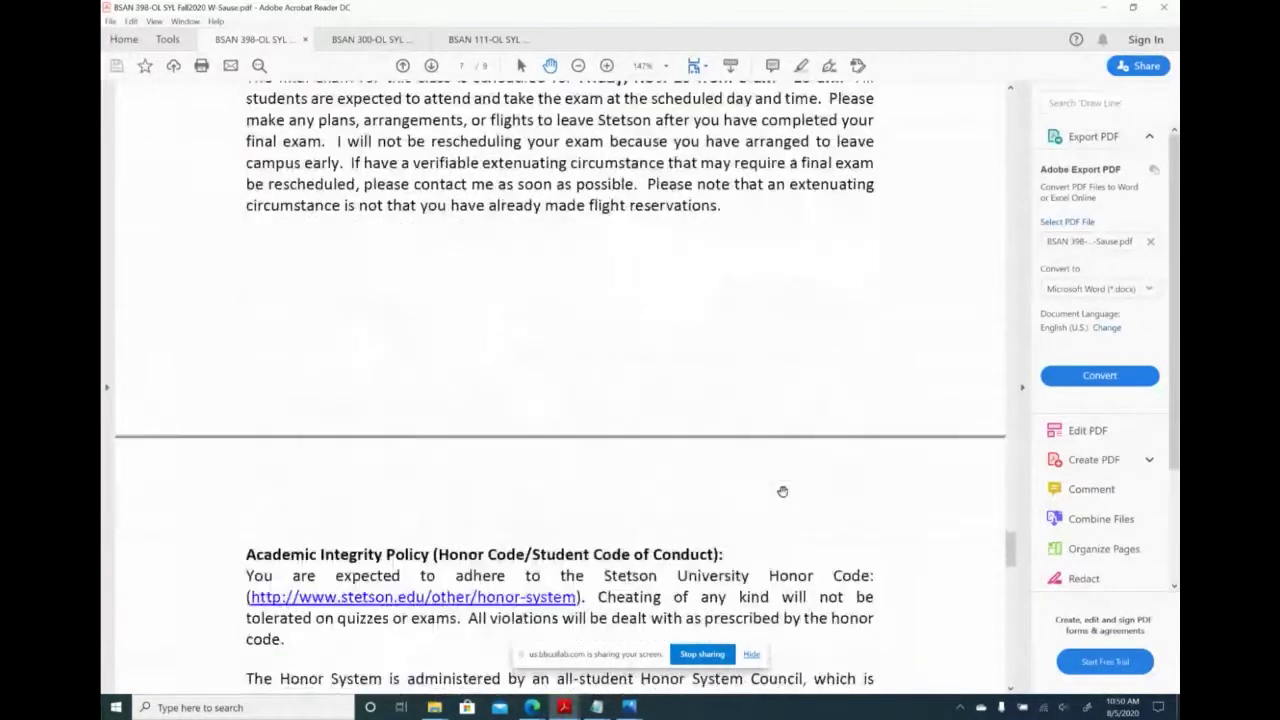
scroll(783, 493, down, 2)
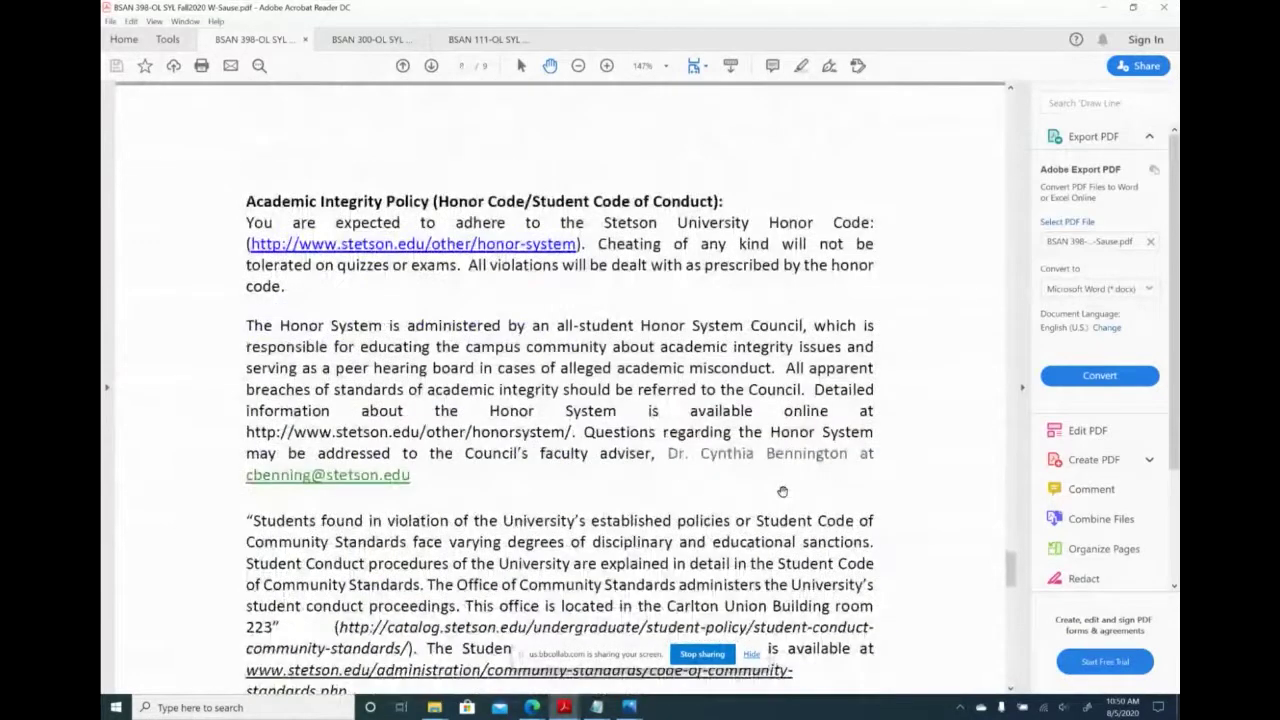
scroll(783, 491, down, 1)
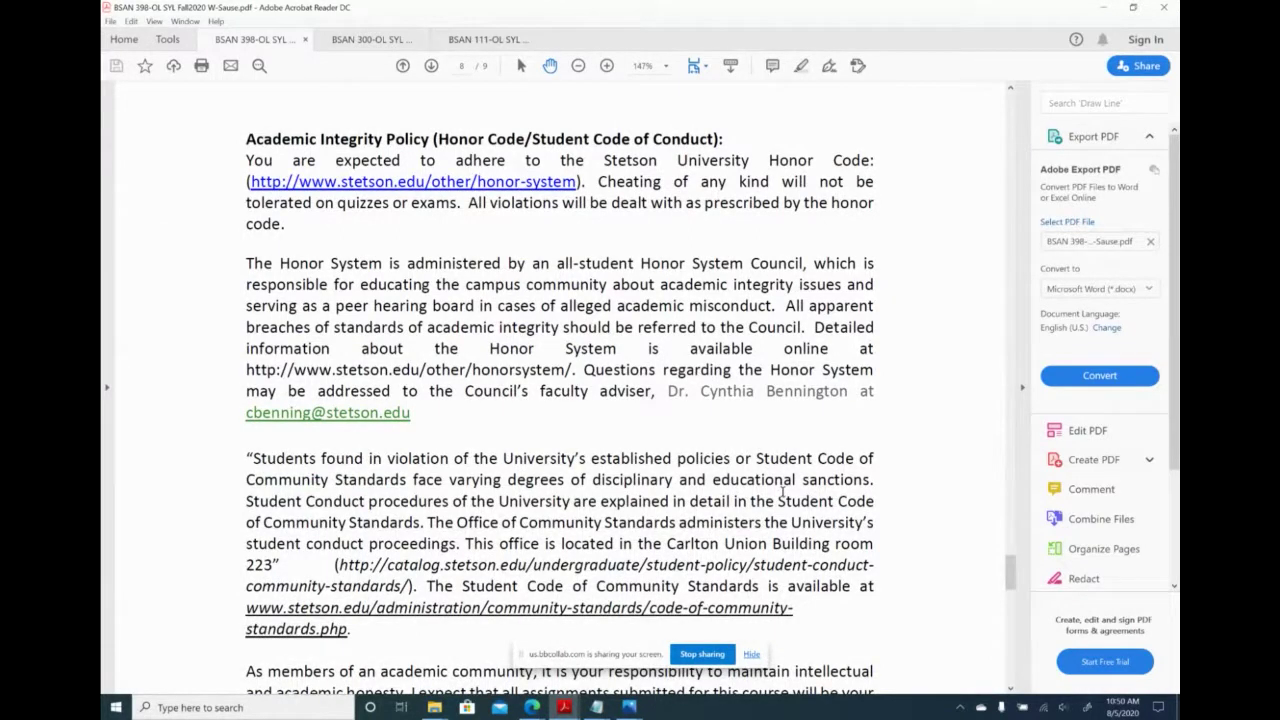
scroll(783, 491, up, 10)
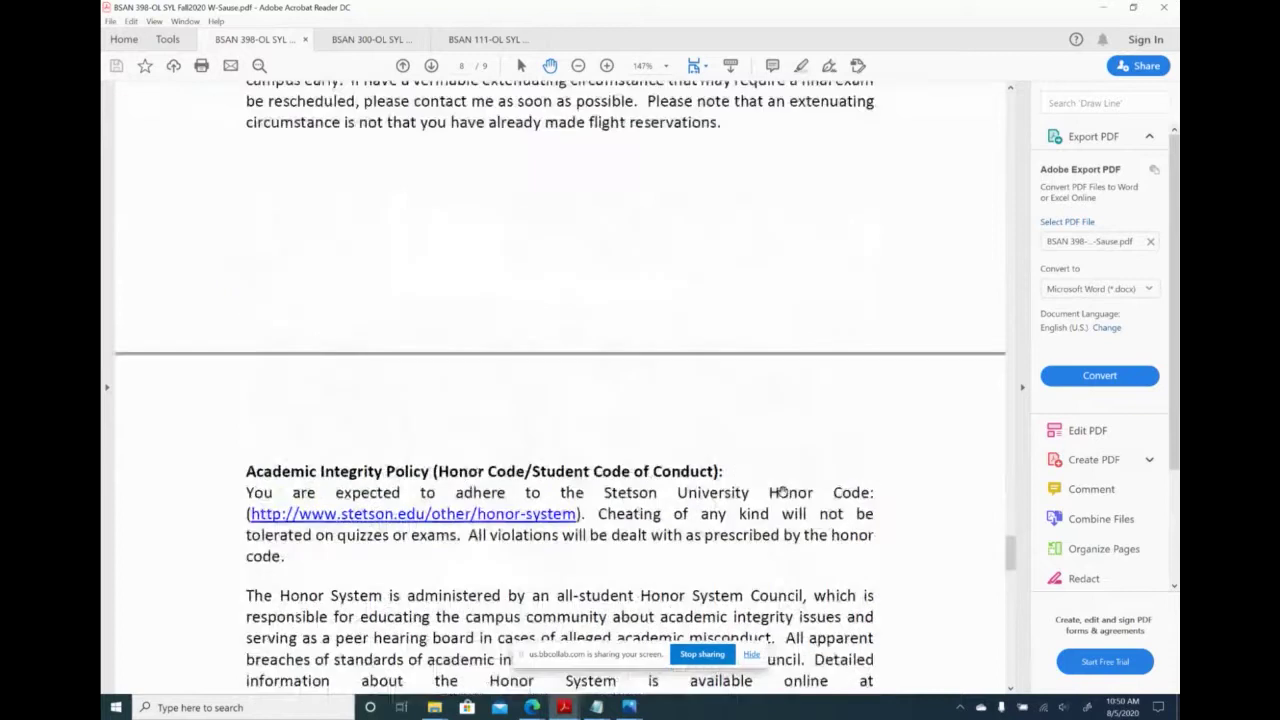
scroll(783, 491, up, 10)
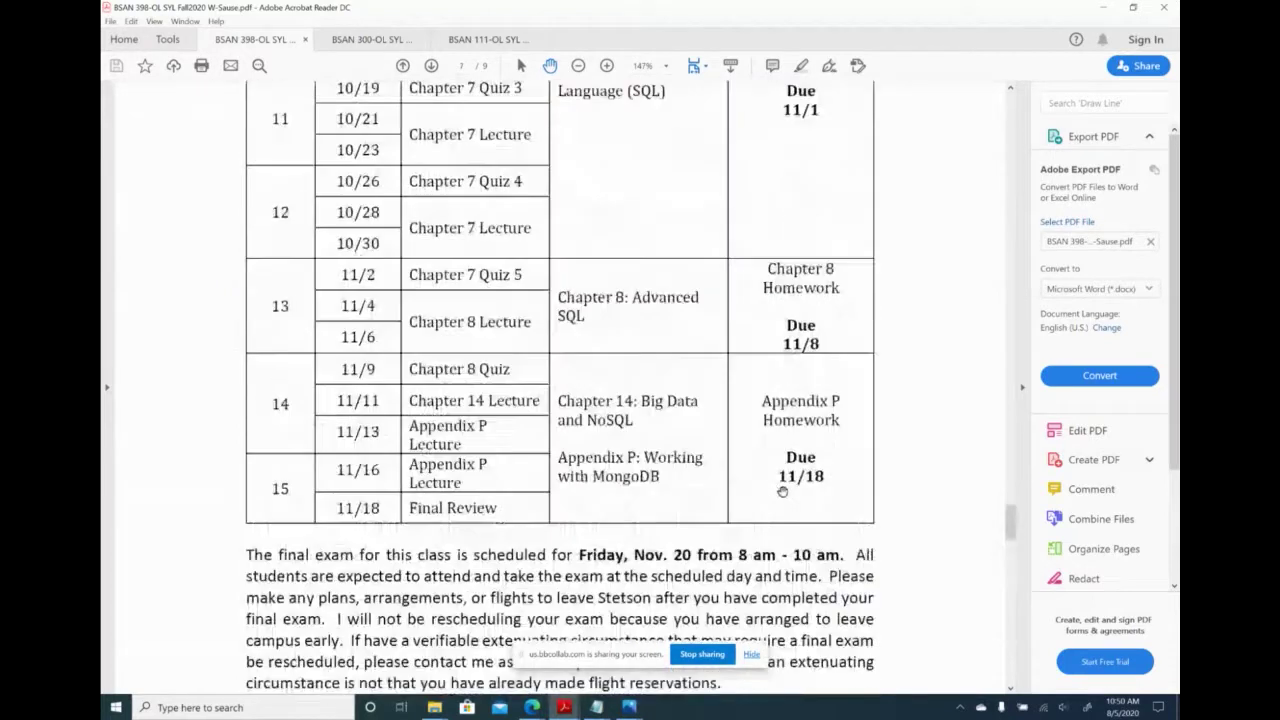
scroll(783, 491, up, 10)
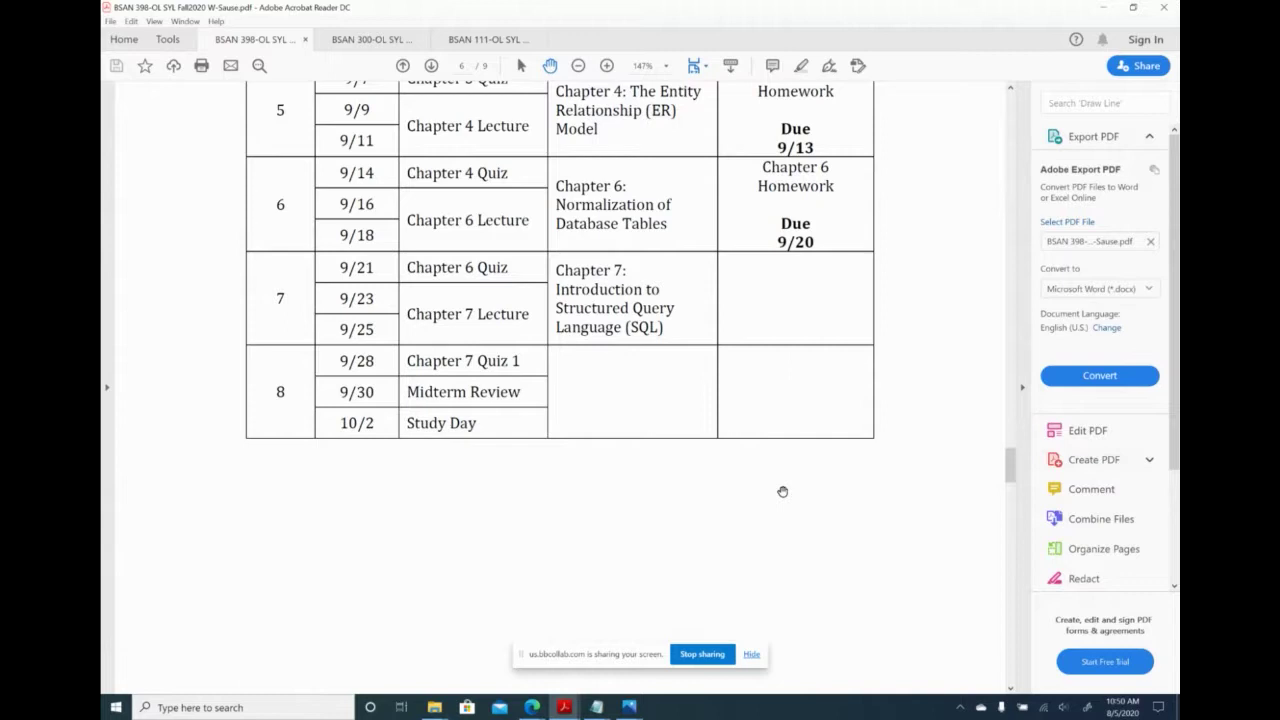
scroll(782, 491, up, 10)
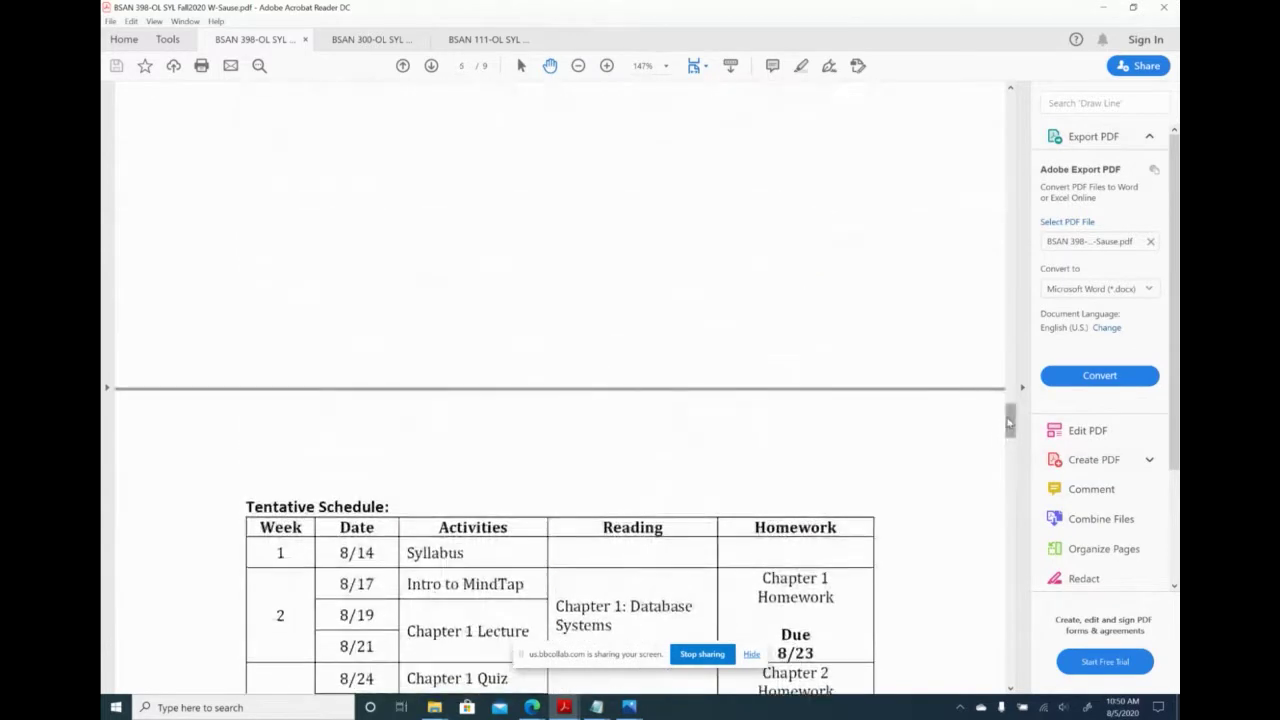
drag(1007, 414, 1020, 248)
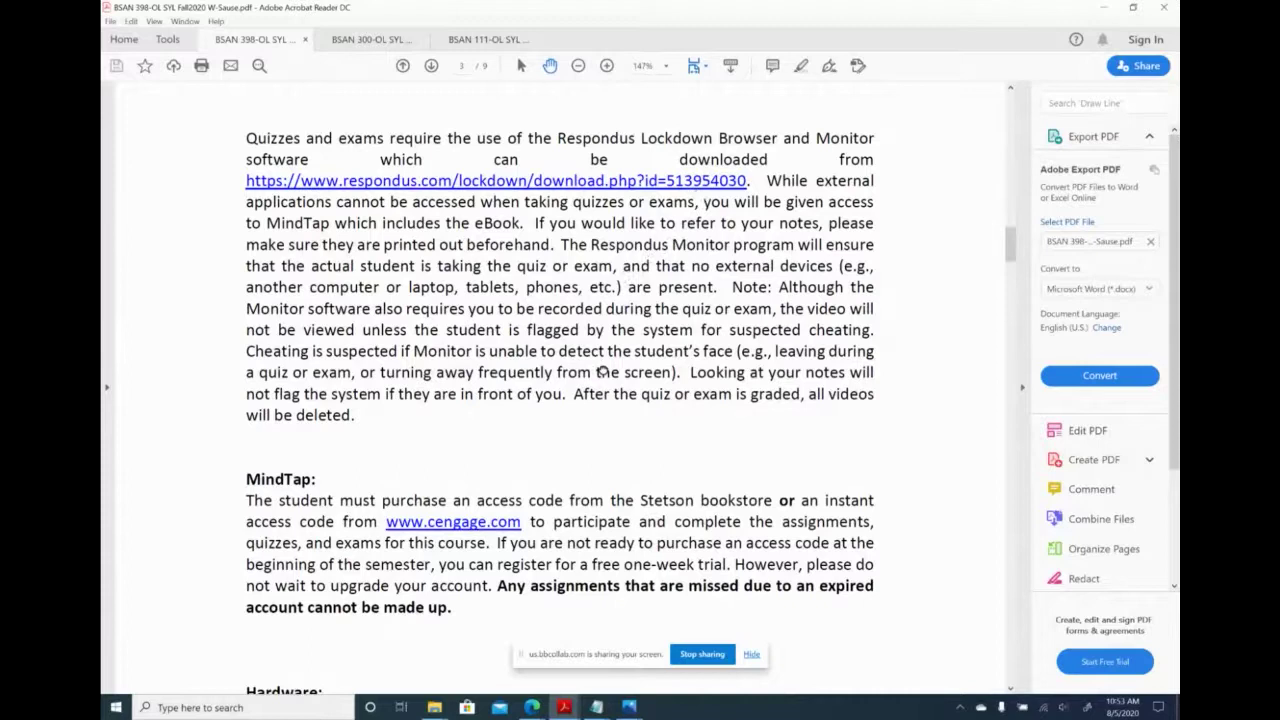
Show the page 3 Quizzes and Exams paragraph on Respondus LockDown Browser and Monitor.
scroll(603, 370, down, 1)
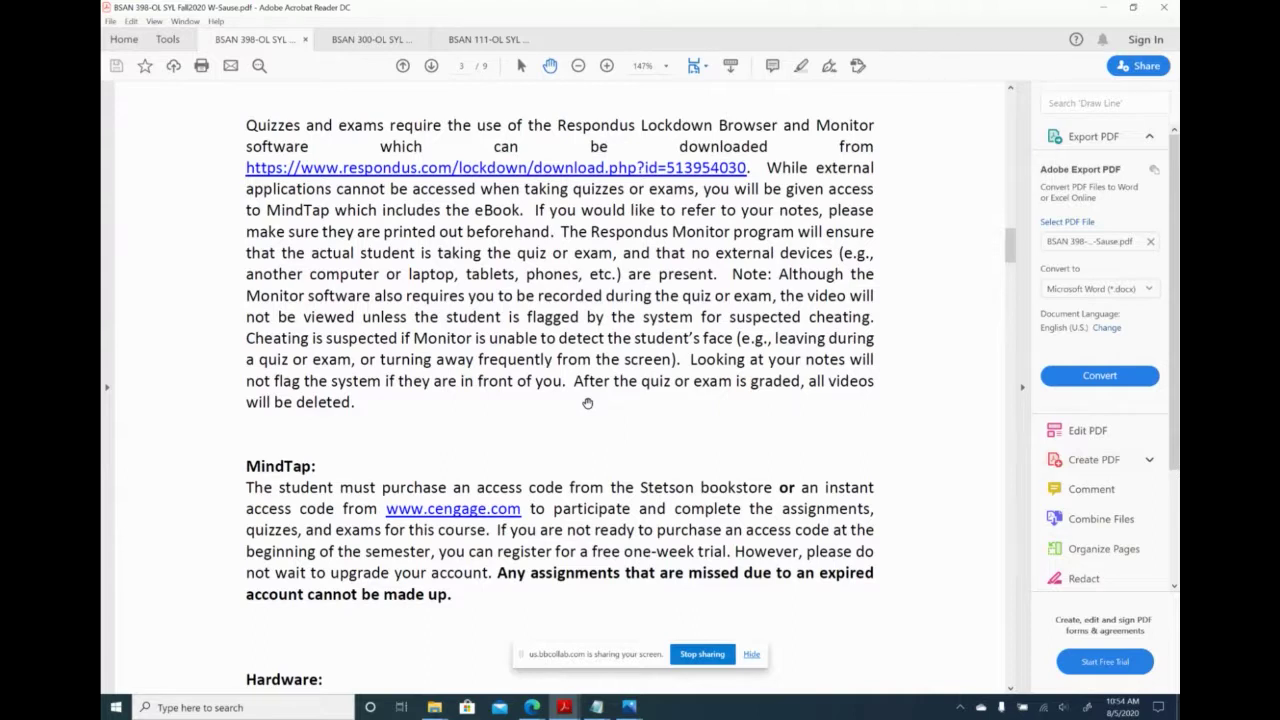
click(533, 707)
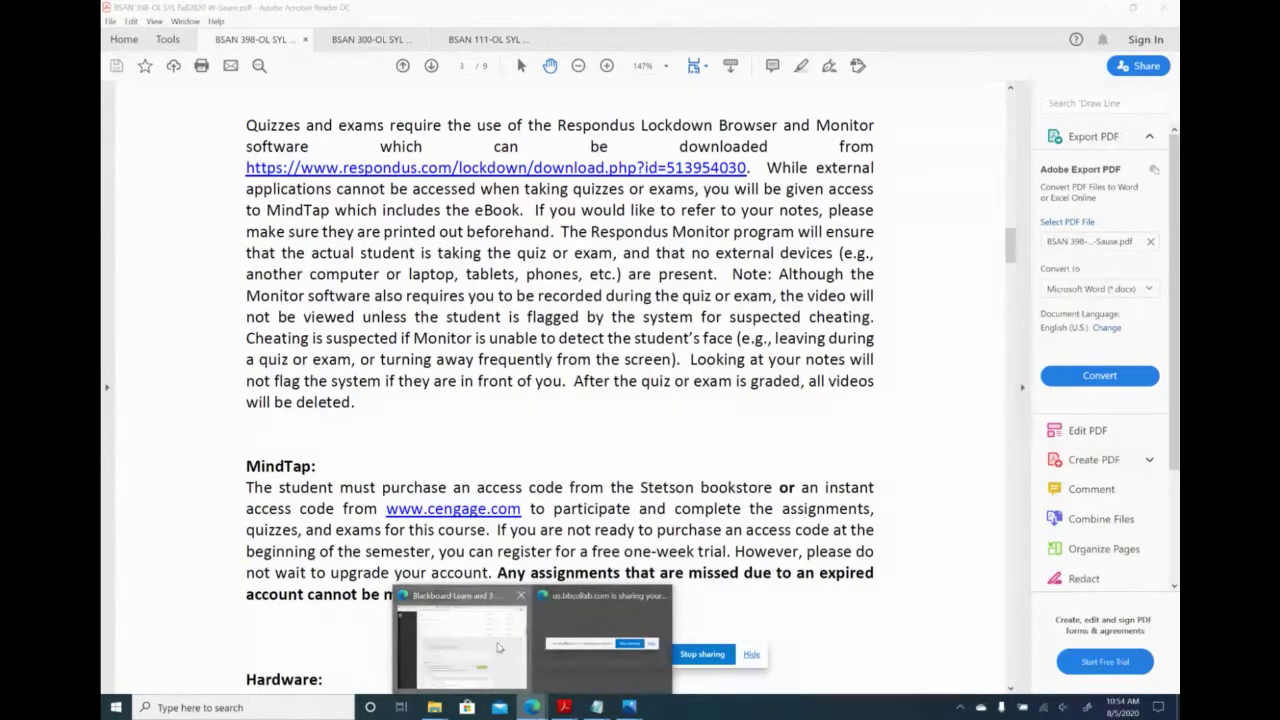
Read the questions in Collaborate's Moderators chat, then return to the Blackboard Learn course outline.
click(460, 645)
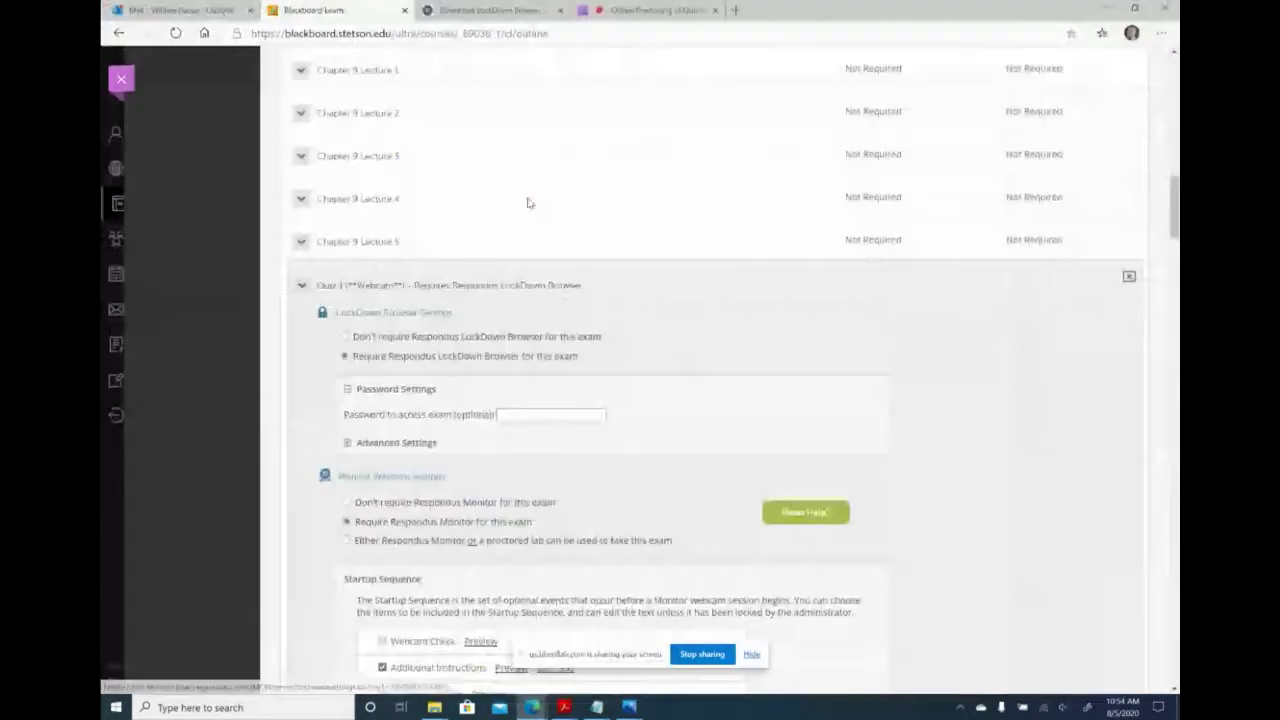
click(640, 8)
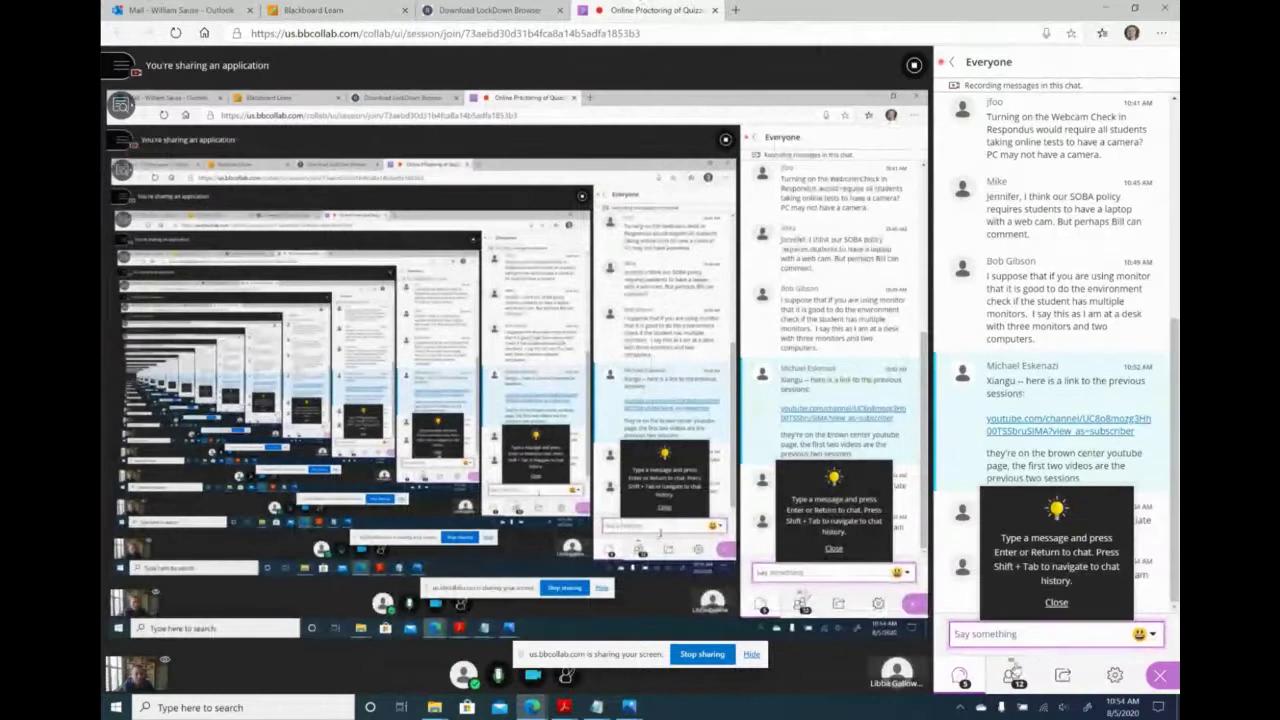
click(1012, 668)
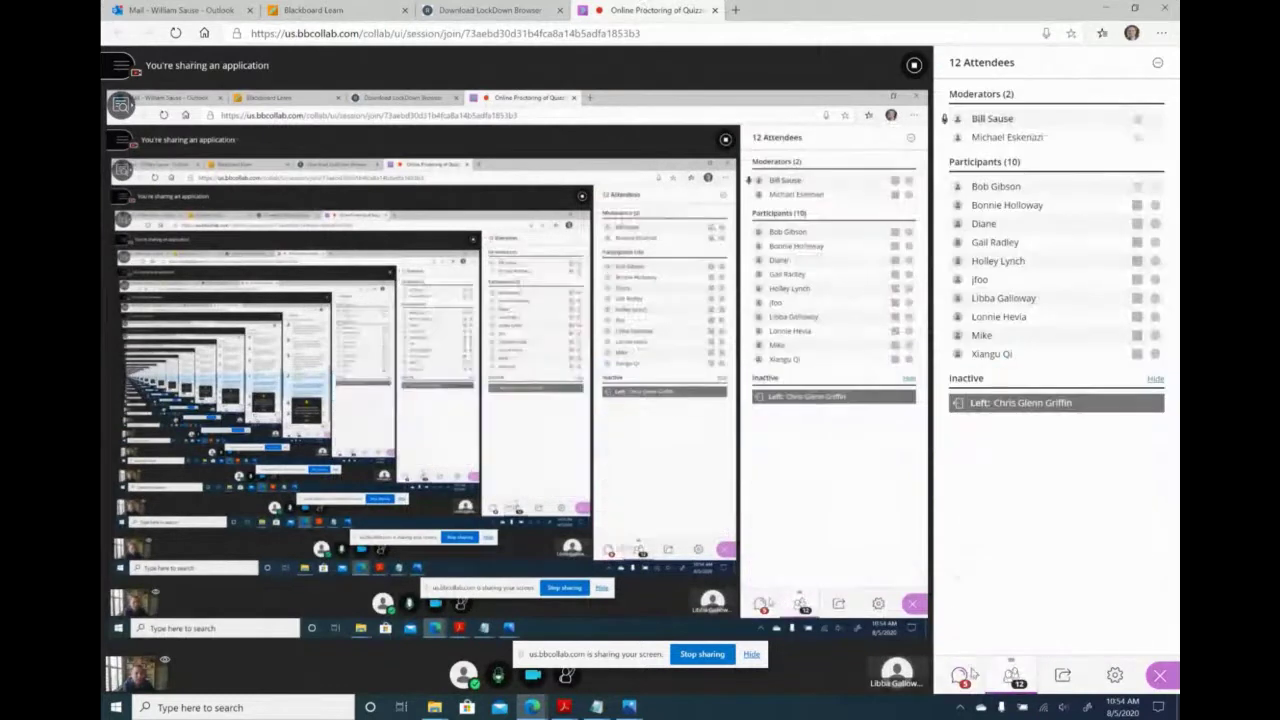
click(953, 62)
click(953, 62)
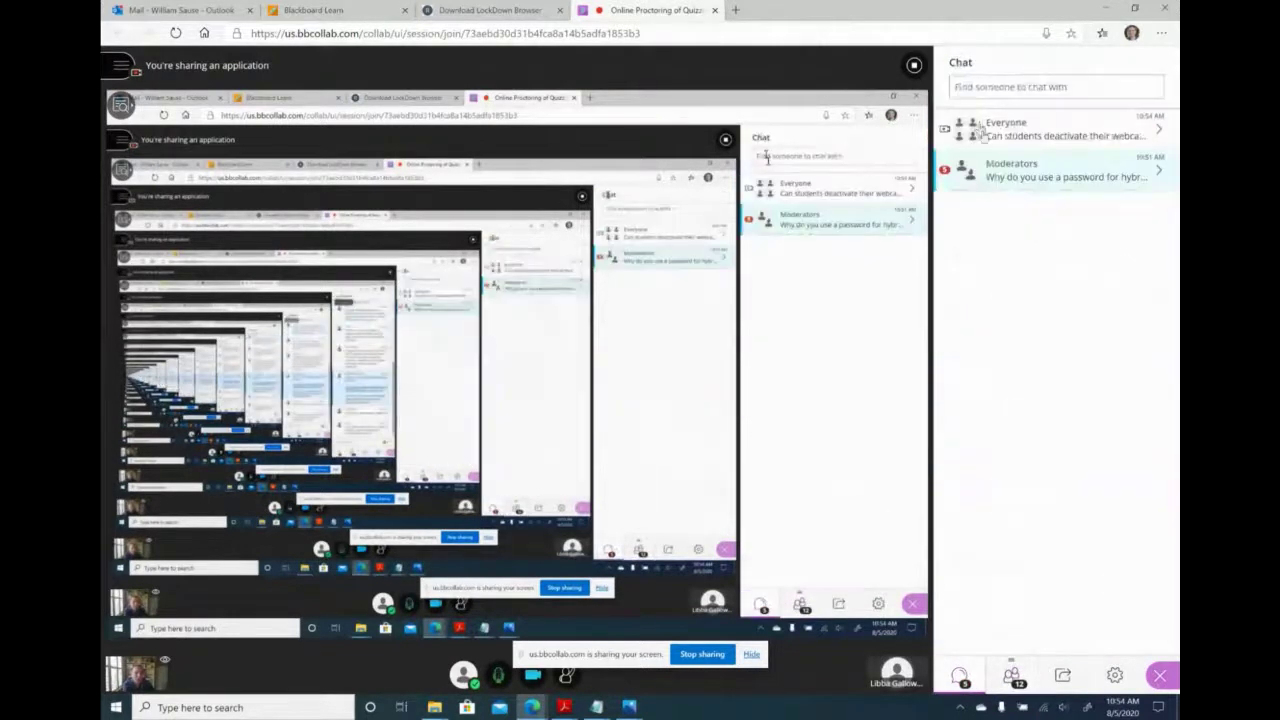
click(1010, 205)
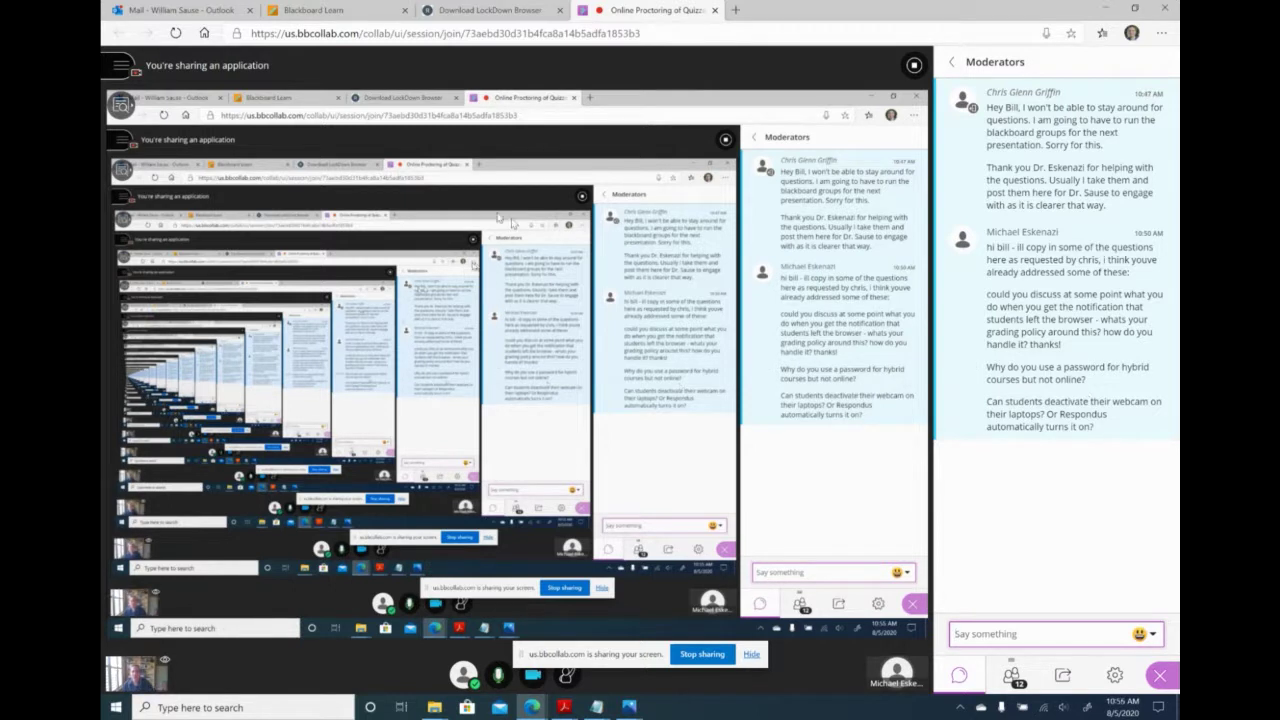
click(313, 10)
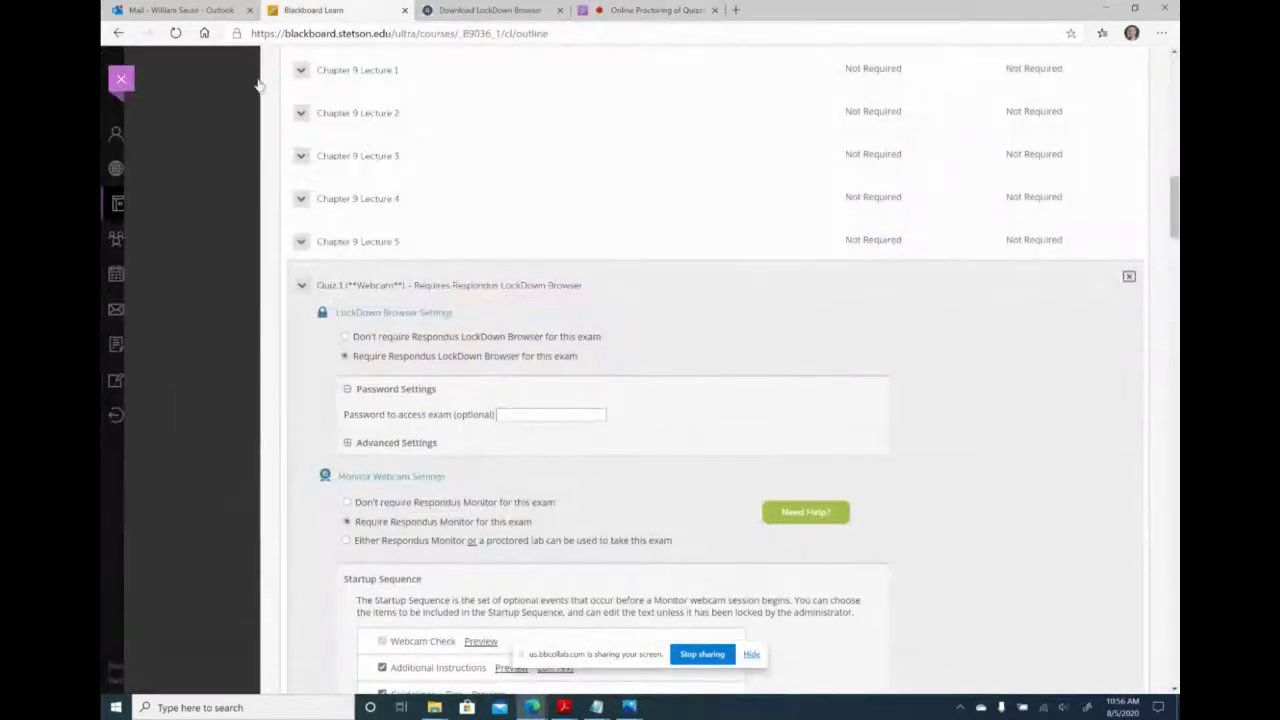
Open Quiz 1's test options from the Weeks 2 & 3 Quiz folder.
scroll(188, 322, down, 3)
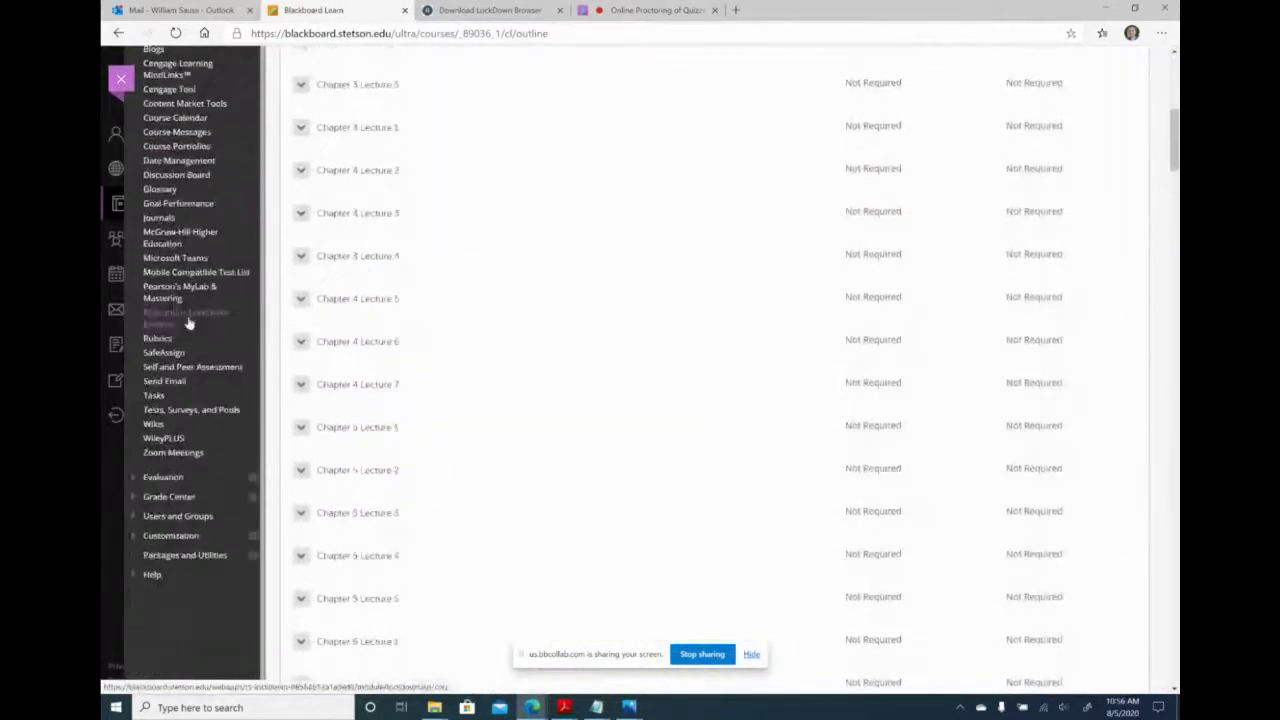
scroll(188, 322, up, 5)
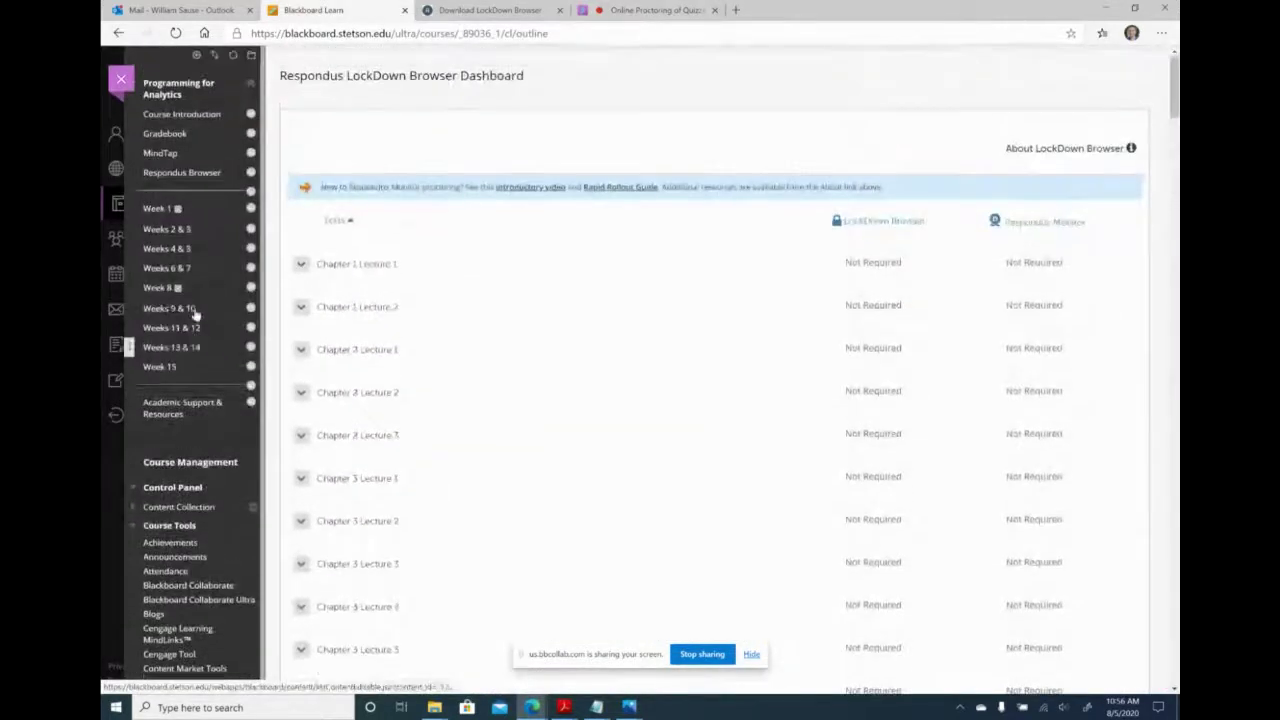
click(183, 229)
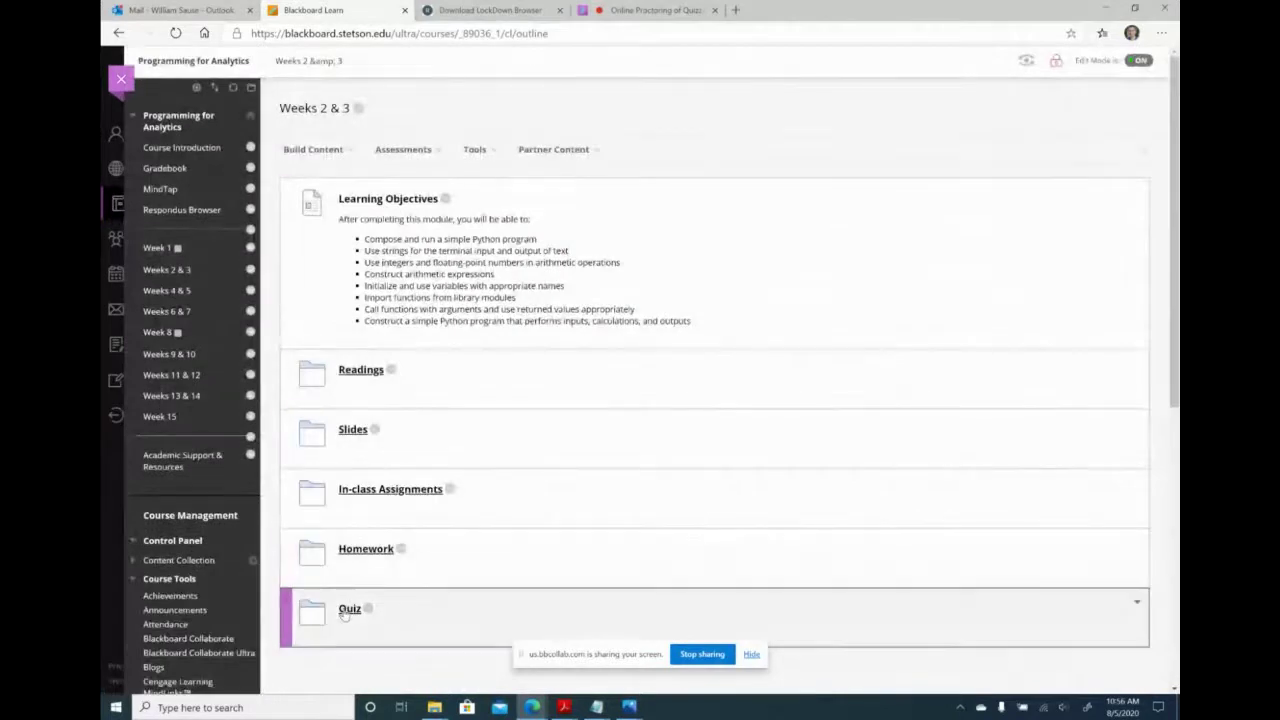
click(347, 610)
click(660, 199)
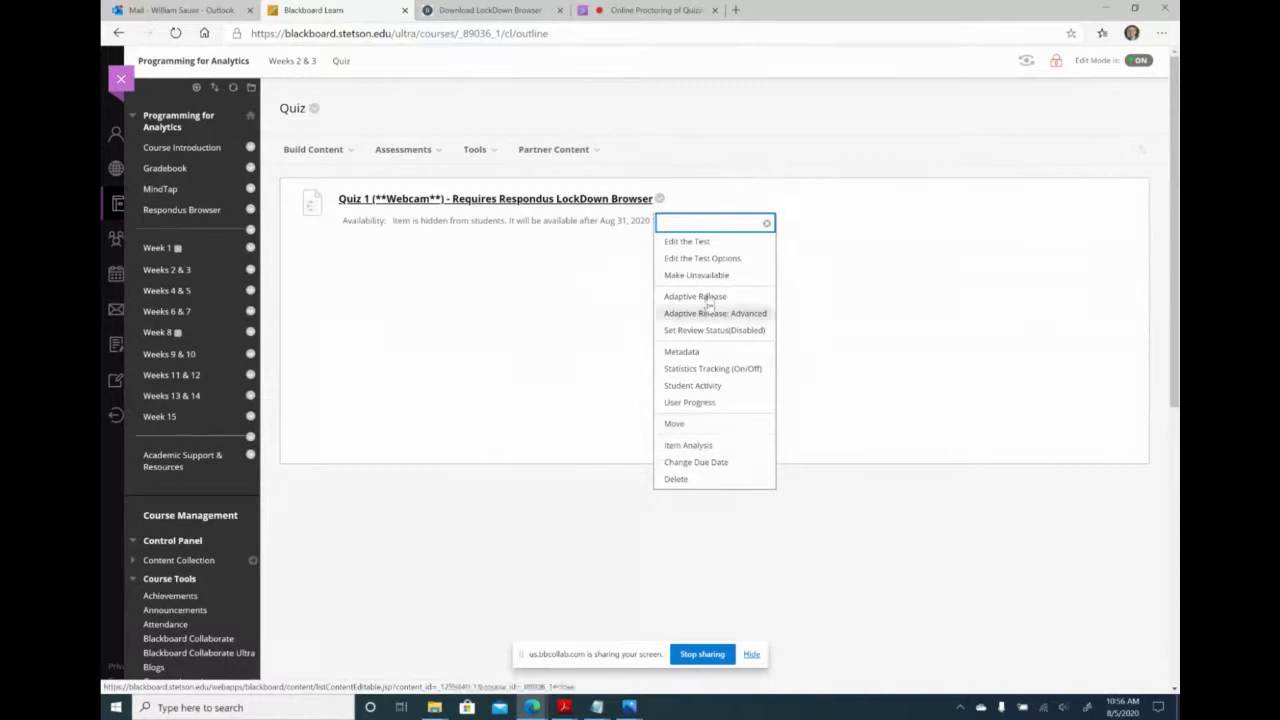
click(702, 258)
Review the 60-minute auto-submit timer and Display After settings, then view the Collaborate Moderators chat.
scroll(572, 416, down, 1)
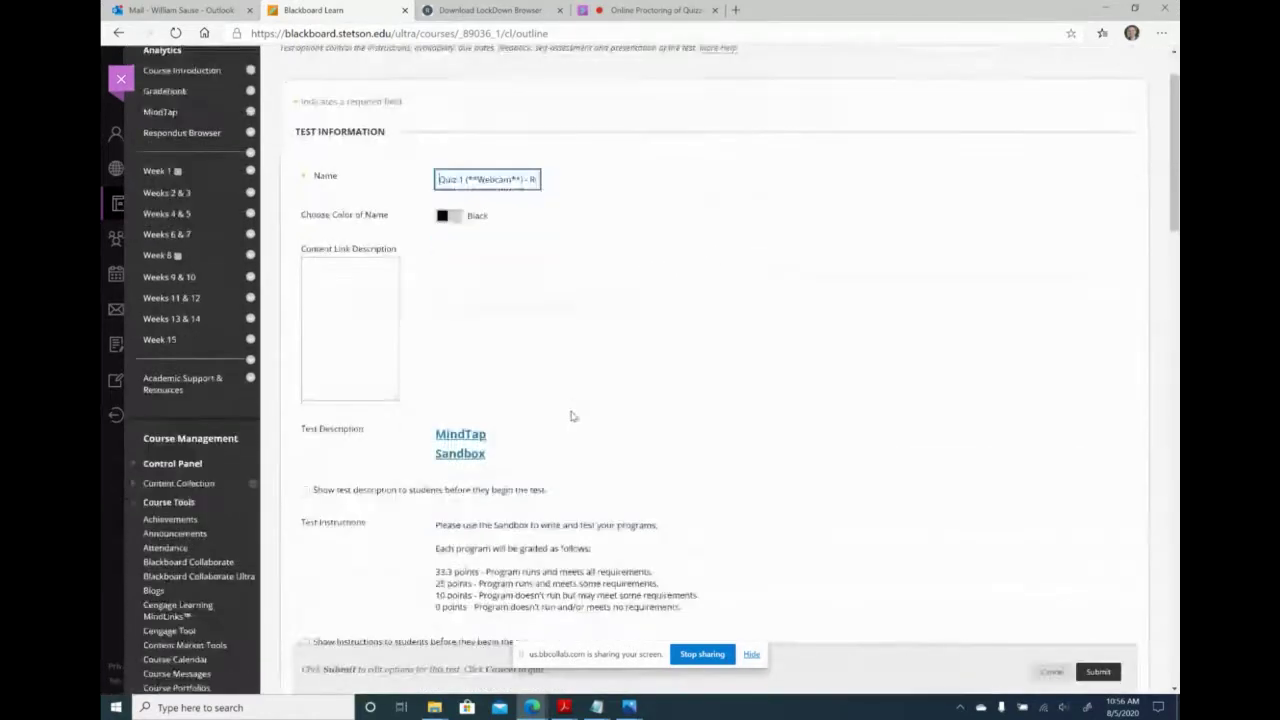
scroll(572, 416, down, 6)
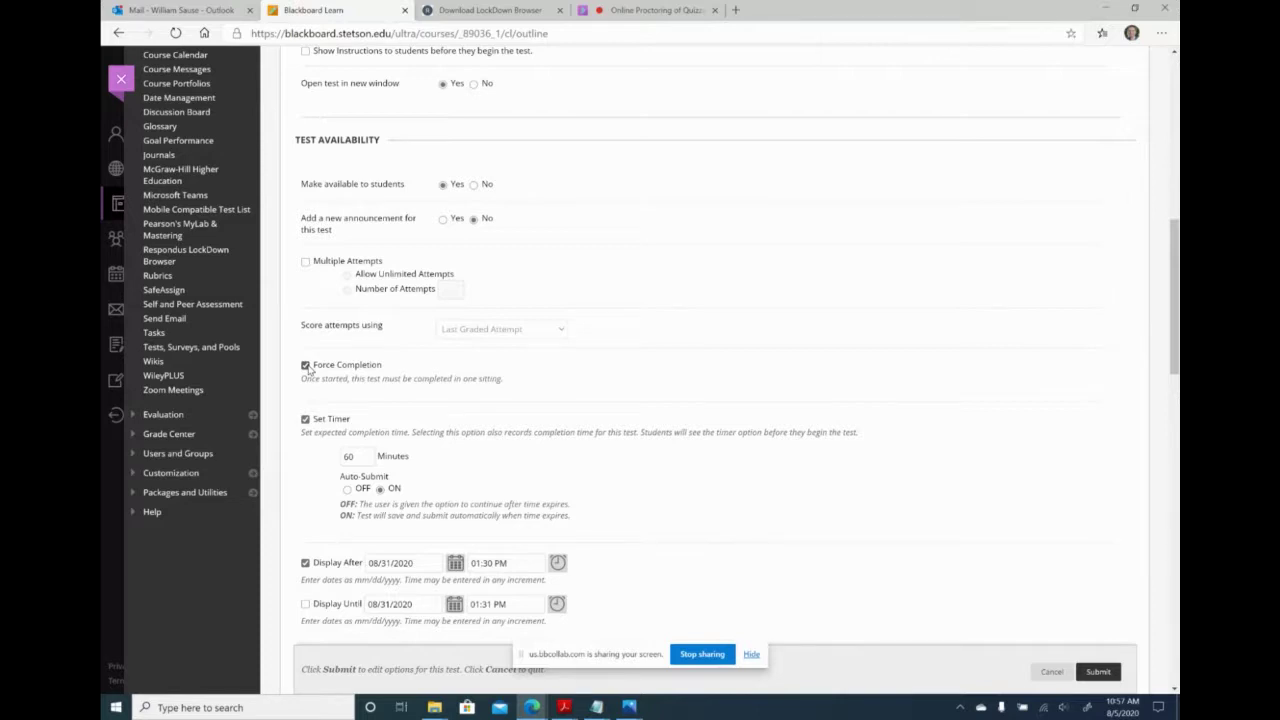
click(604, 12)
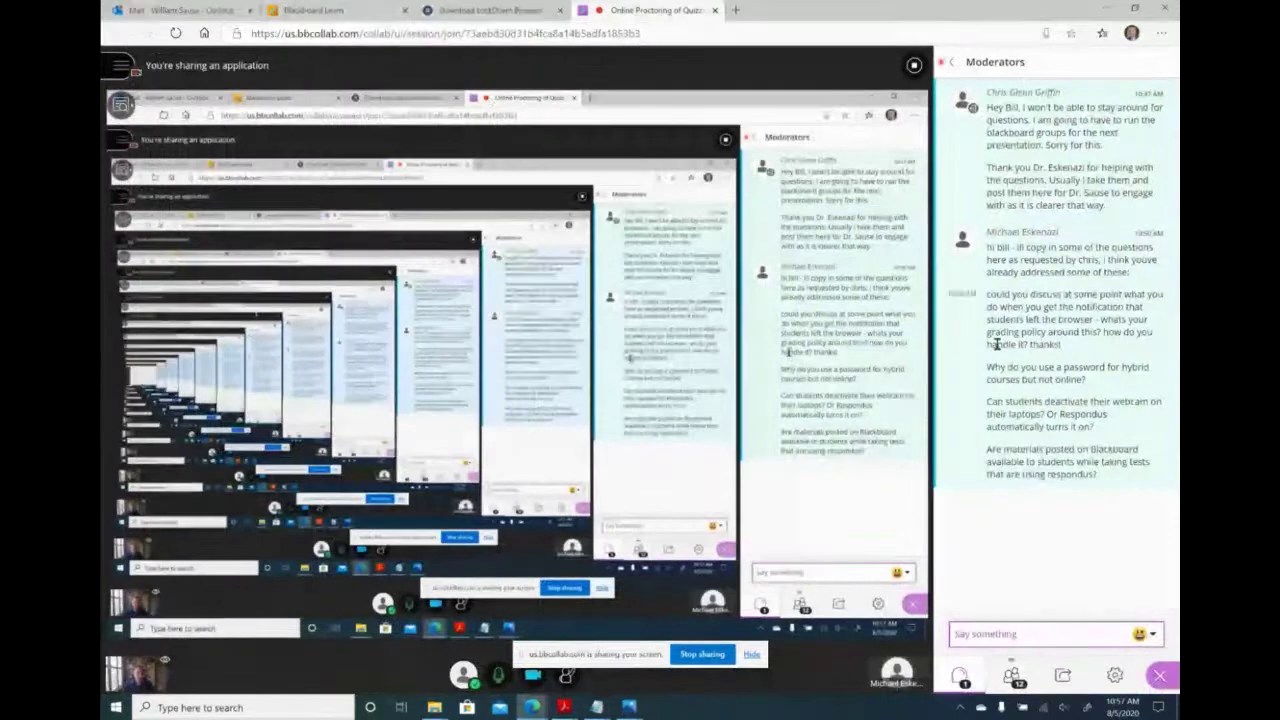
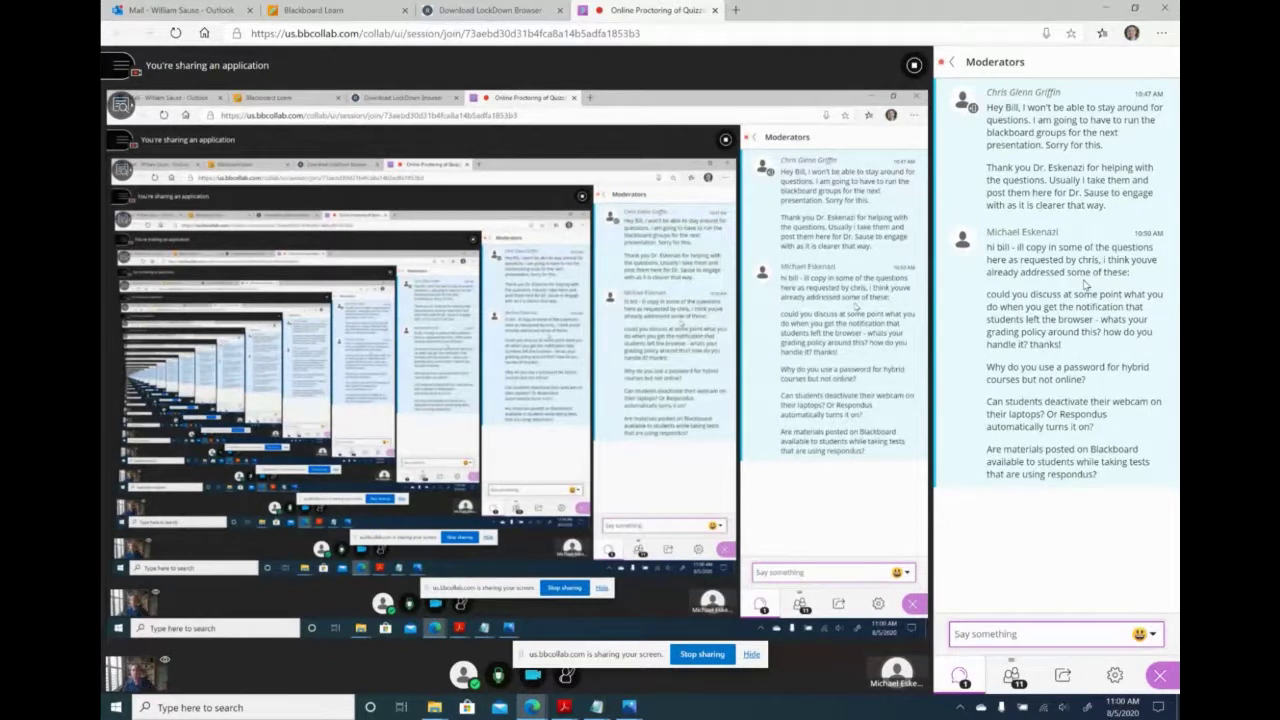
On the Blackboard Learn test options page, toggle the open-in-new-window setting off and back on.
click(318, 10)
scroll(595, 326, up, 1)
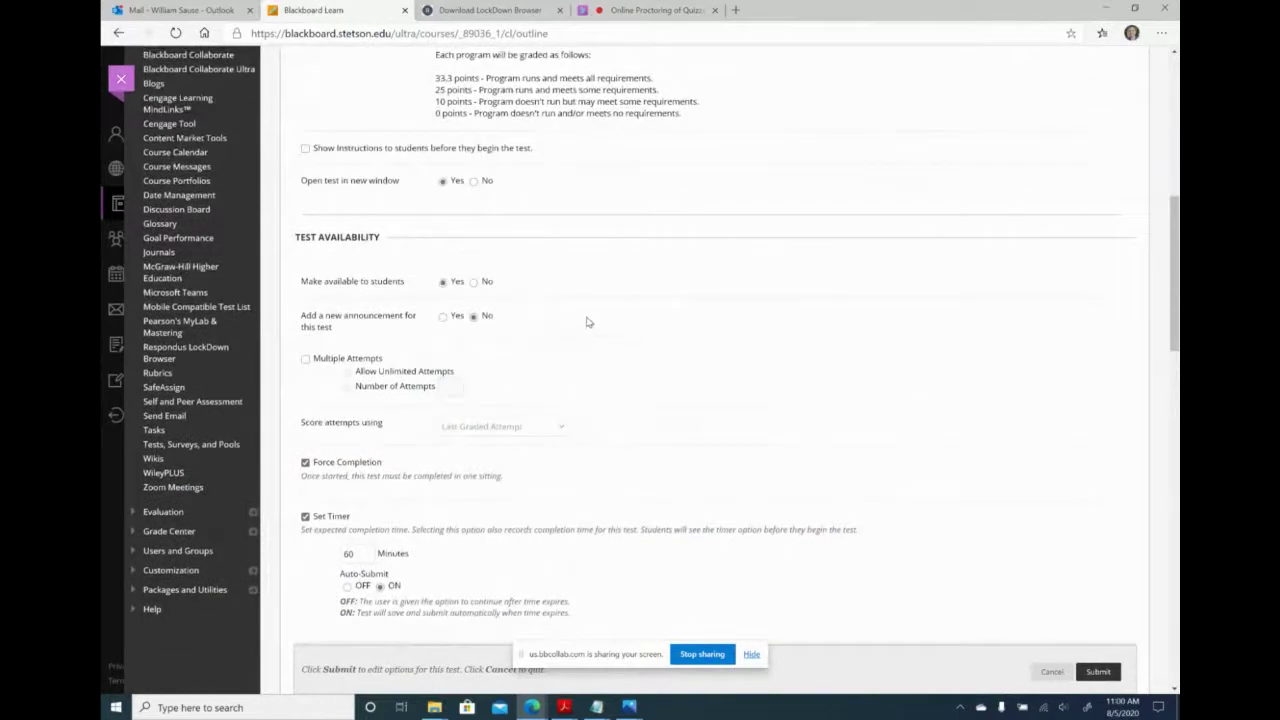
scroll(588, 322, up, 1)
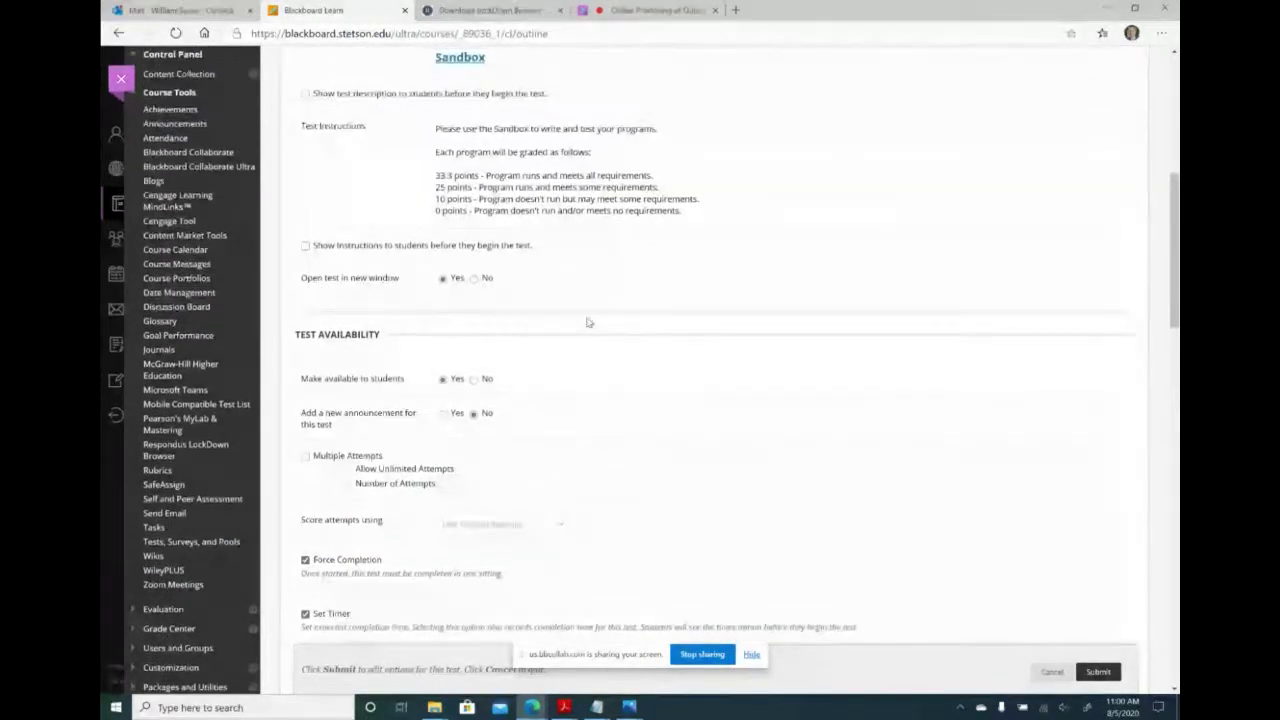
scroll(588, 322, up, 1)
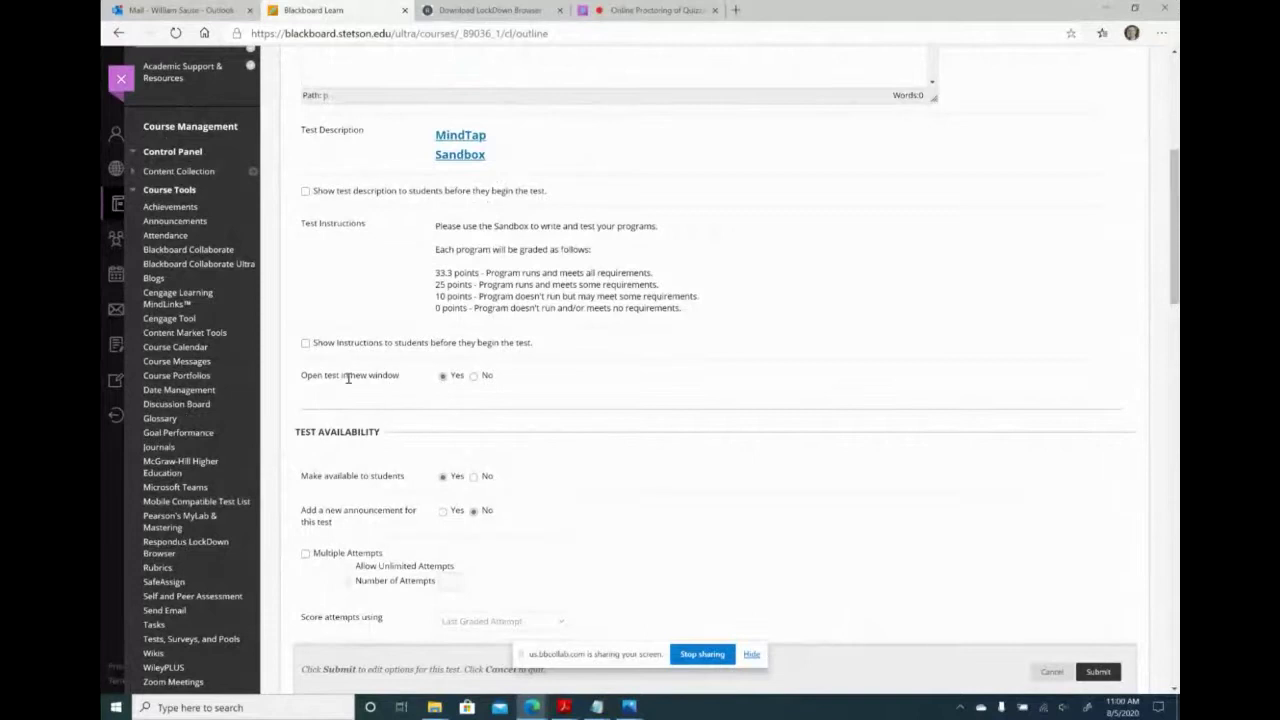
click(477, 381)
click(443, 377)
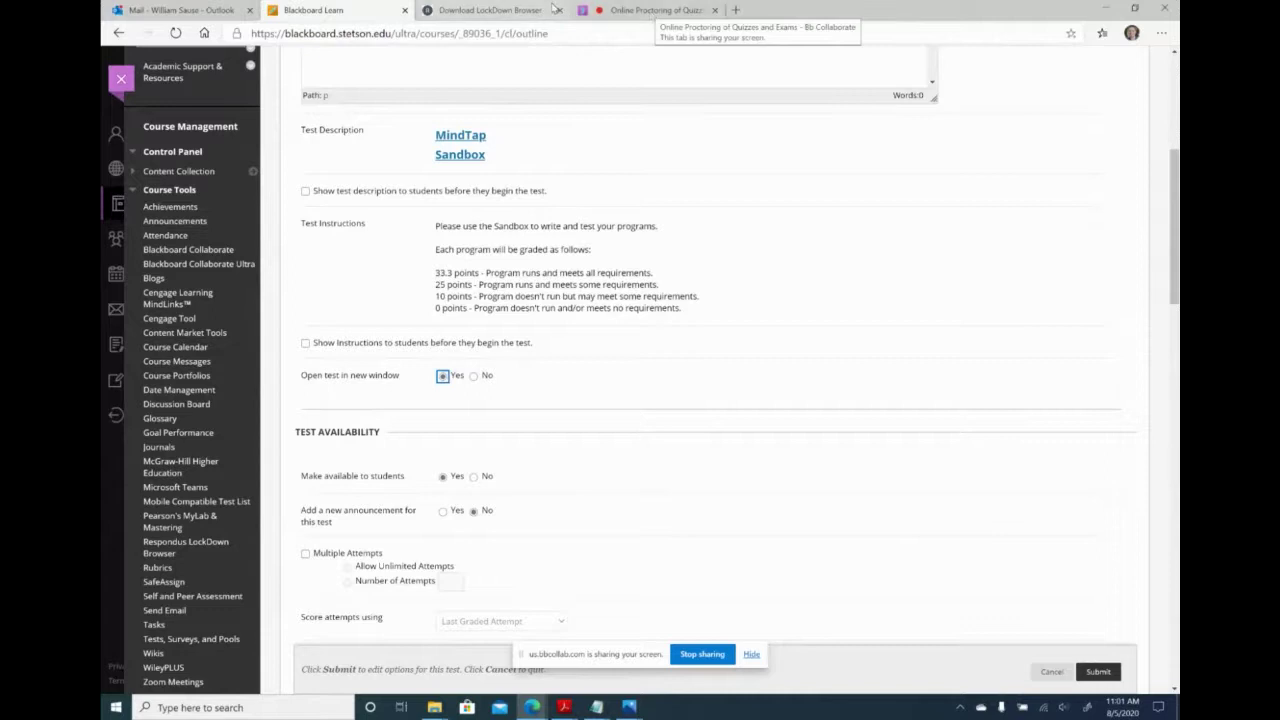
Return to Collaborate and switch the chat to the Everyone conversation to read recent messages.
click(650, 13)
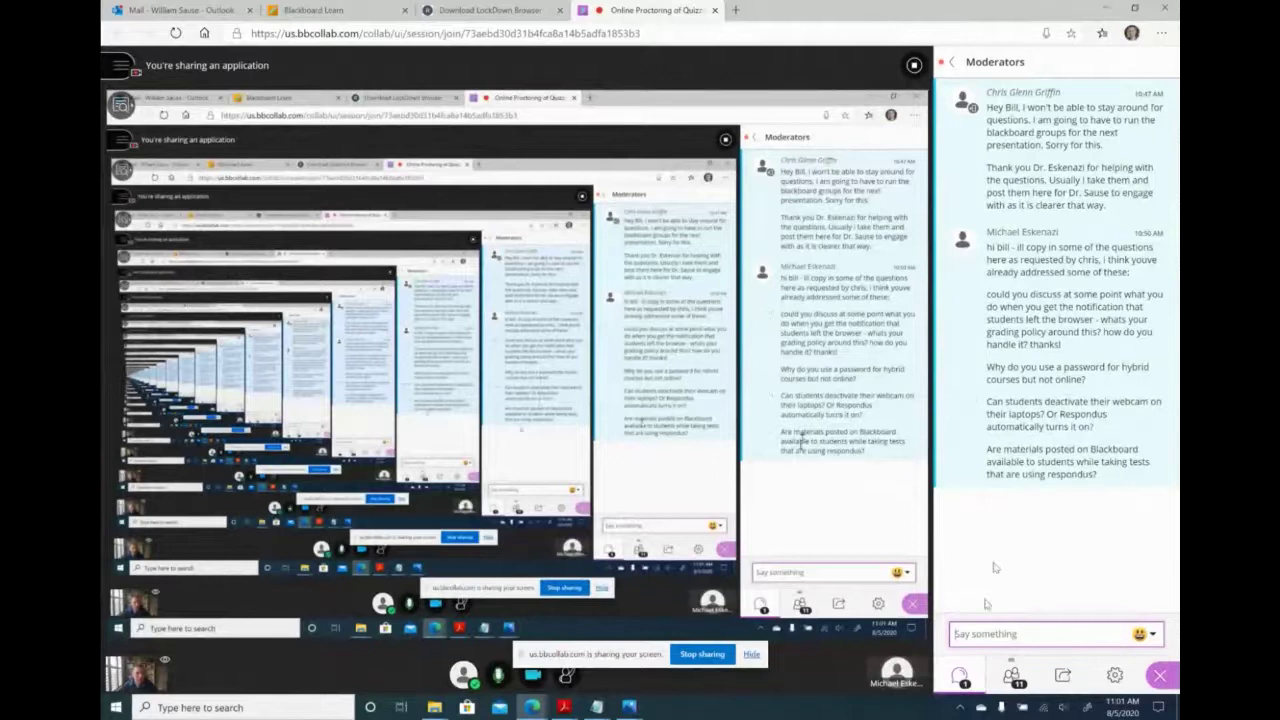
click(966, 684)
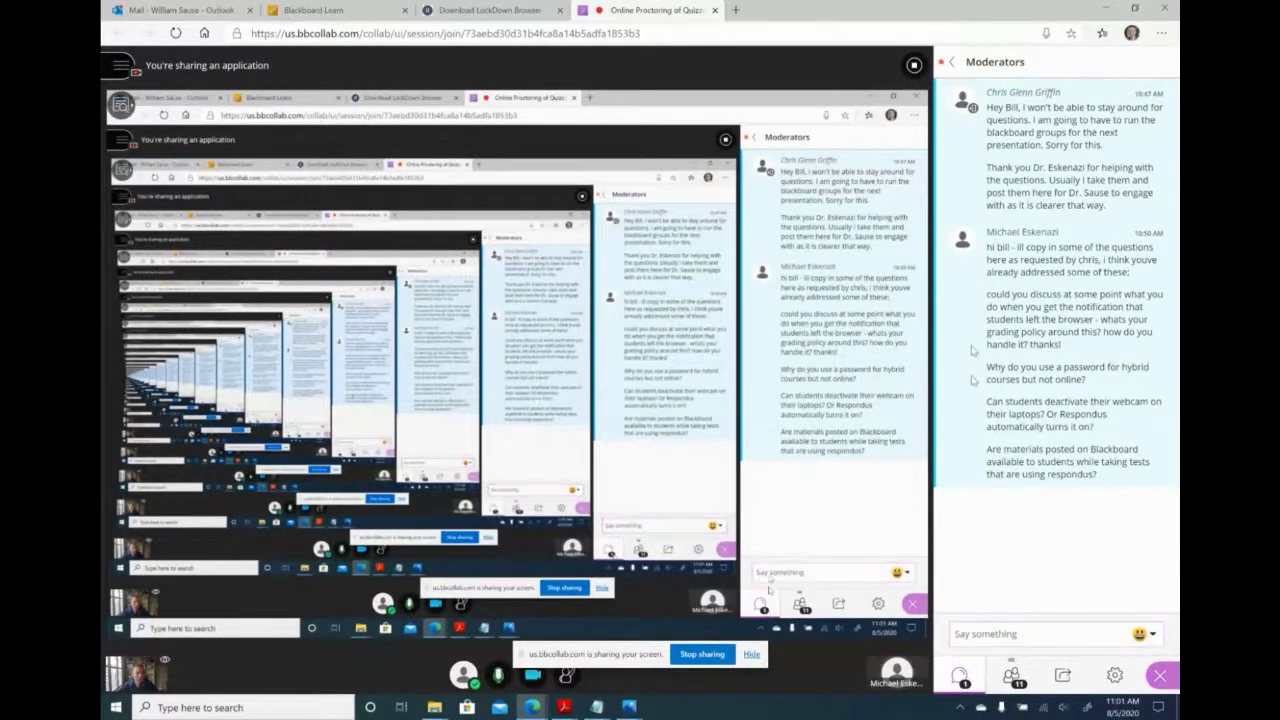
click(951, 61)
click(988, 123)
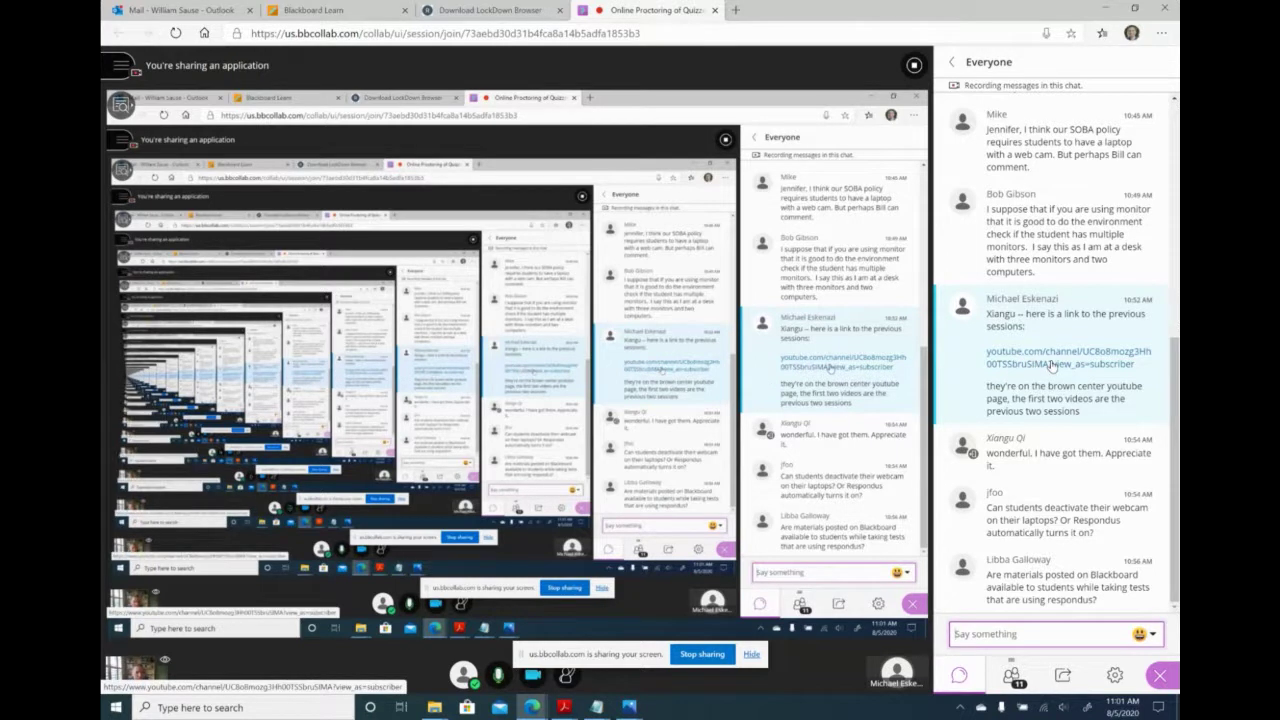
scroll(1060, 314, up, 1)
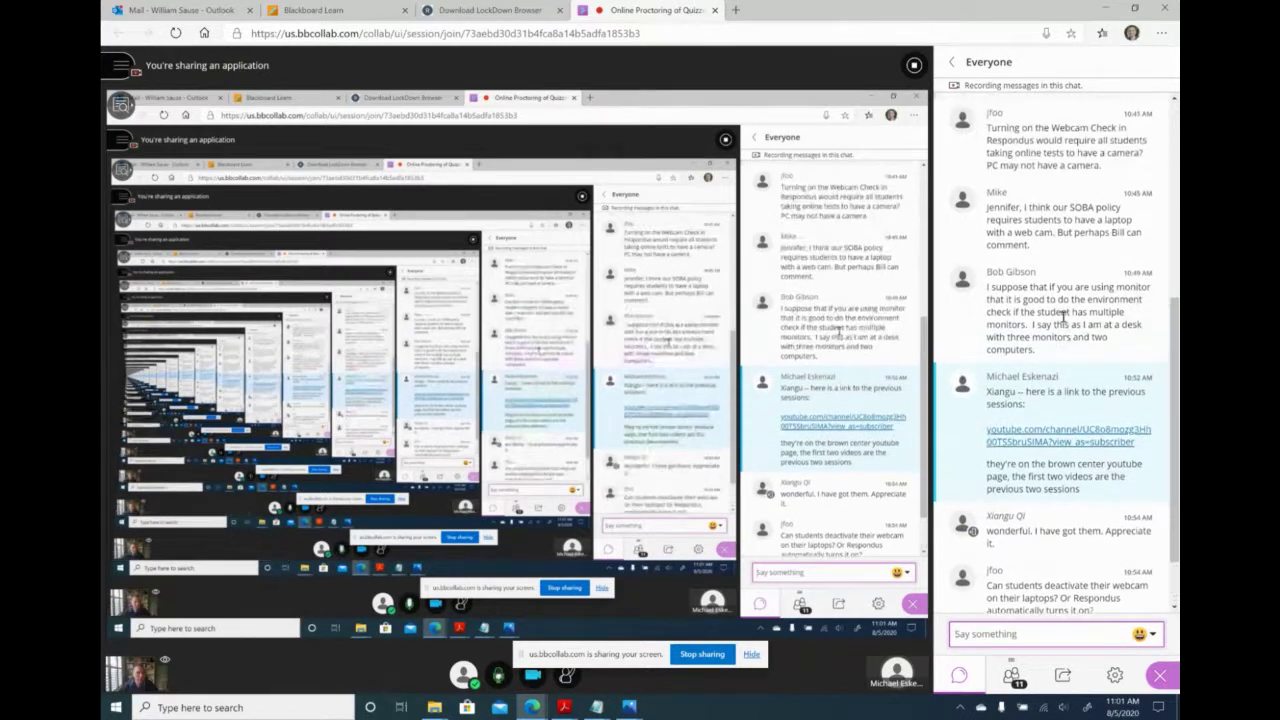
scroll(1063, 310, up, 1)
scroll(1065, 275, down, 1)
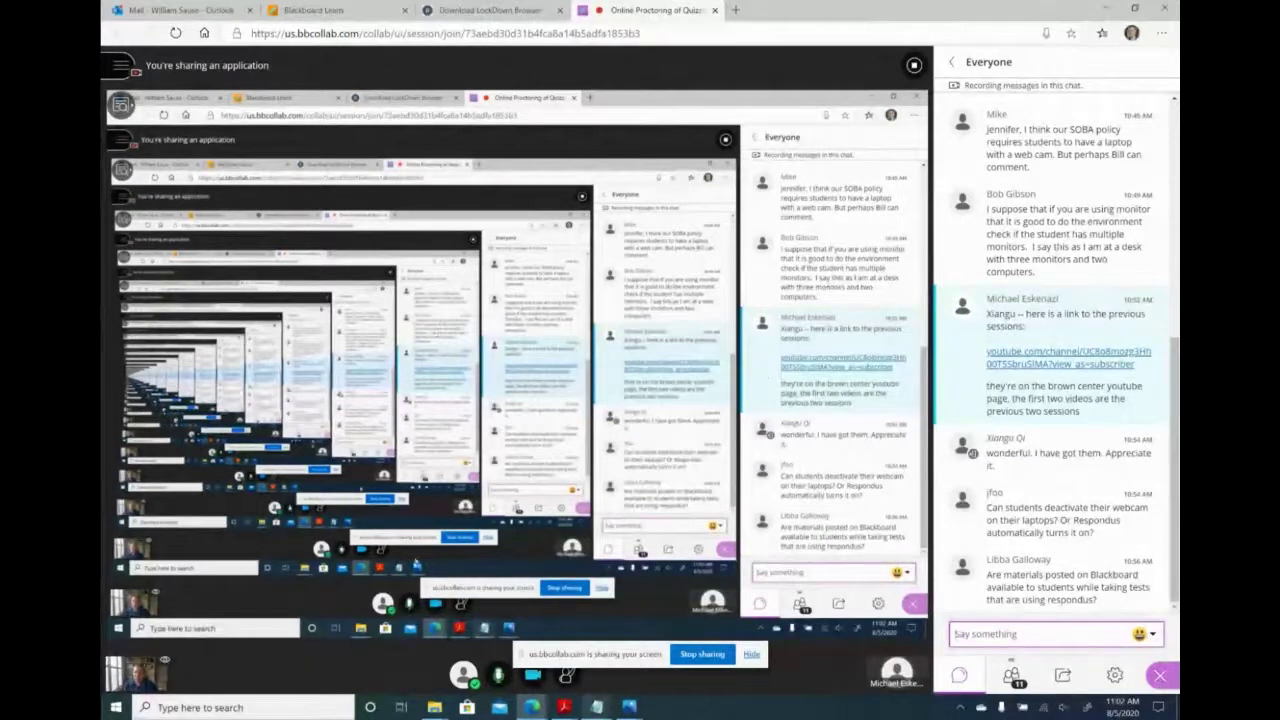
click(564, 707)
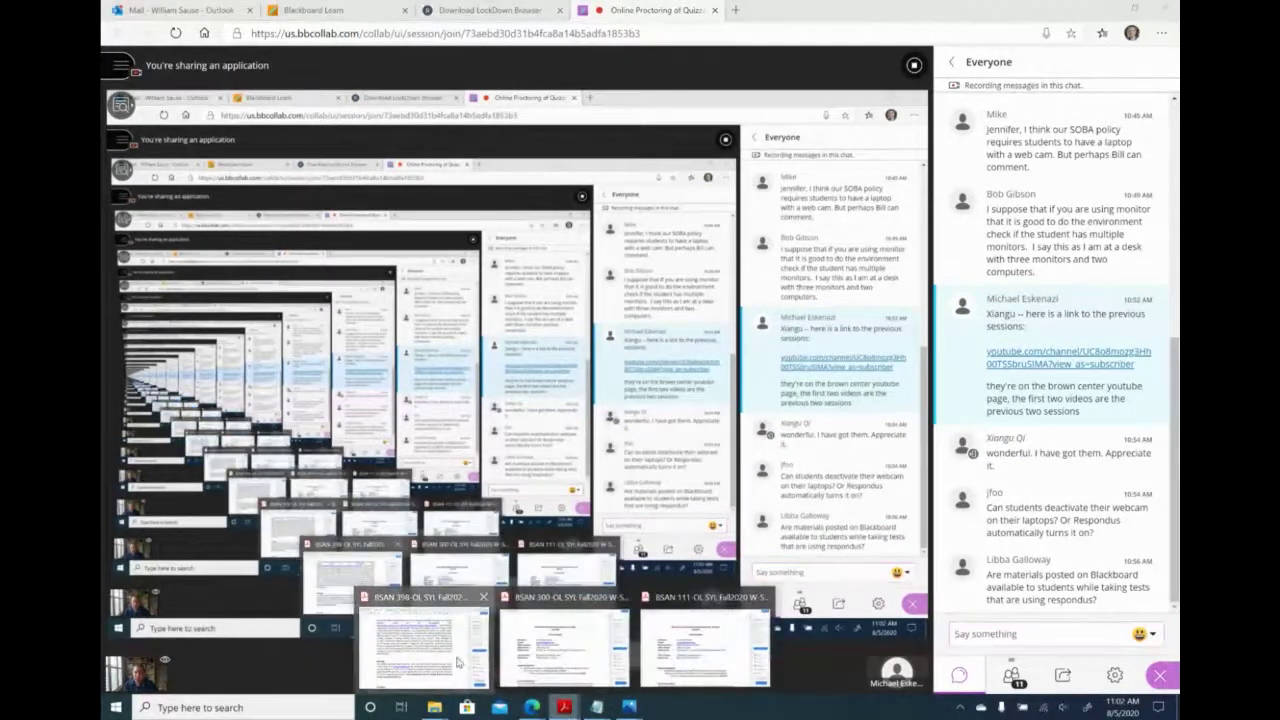
Review the BSAN 398 syllabus PDF's Respondus and Hardware sections, then return to Collaborate.
click(455, 655)
scroll(557, 346, up, 2)
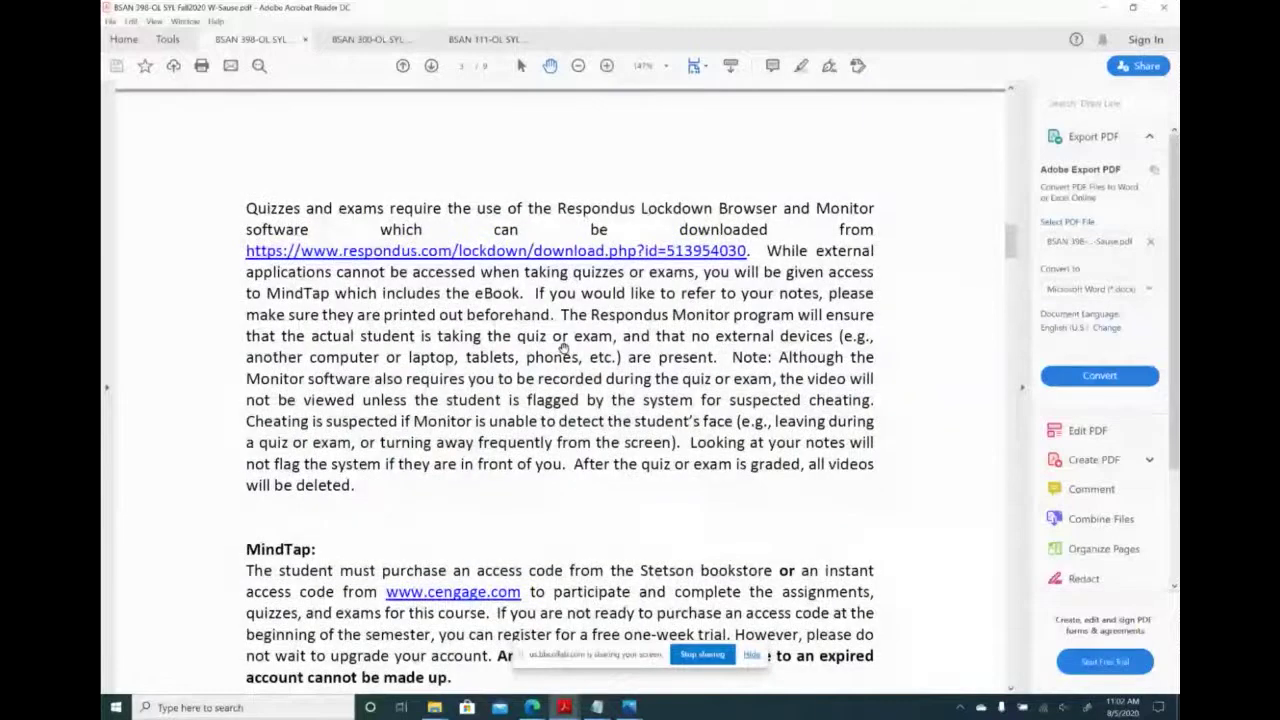
scroll(563, 347, down, 10)
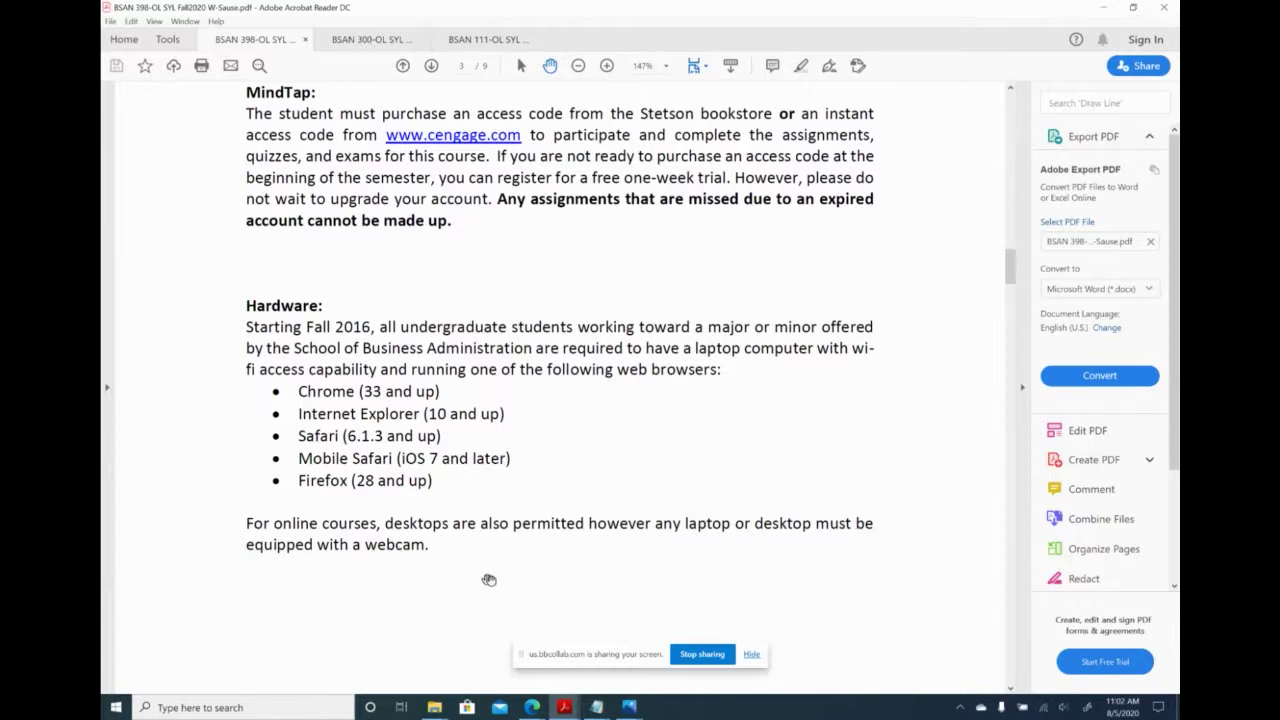
click(538, 707)
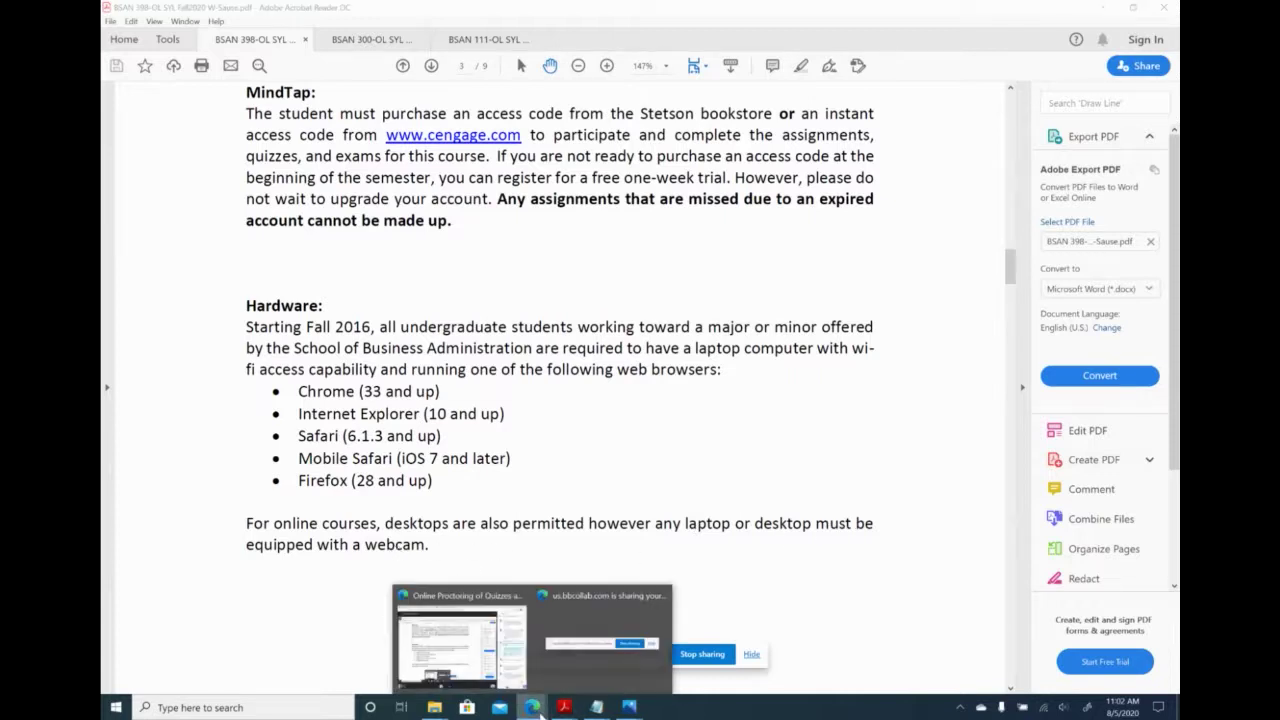
click(460, 645)
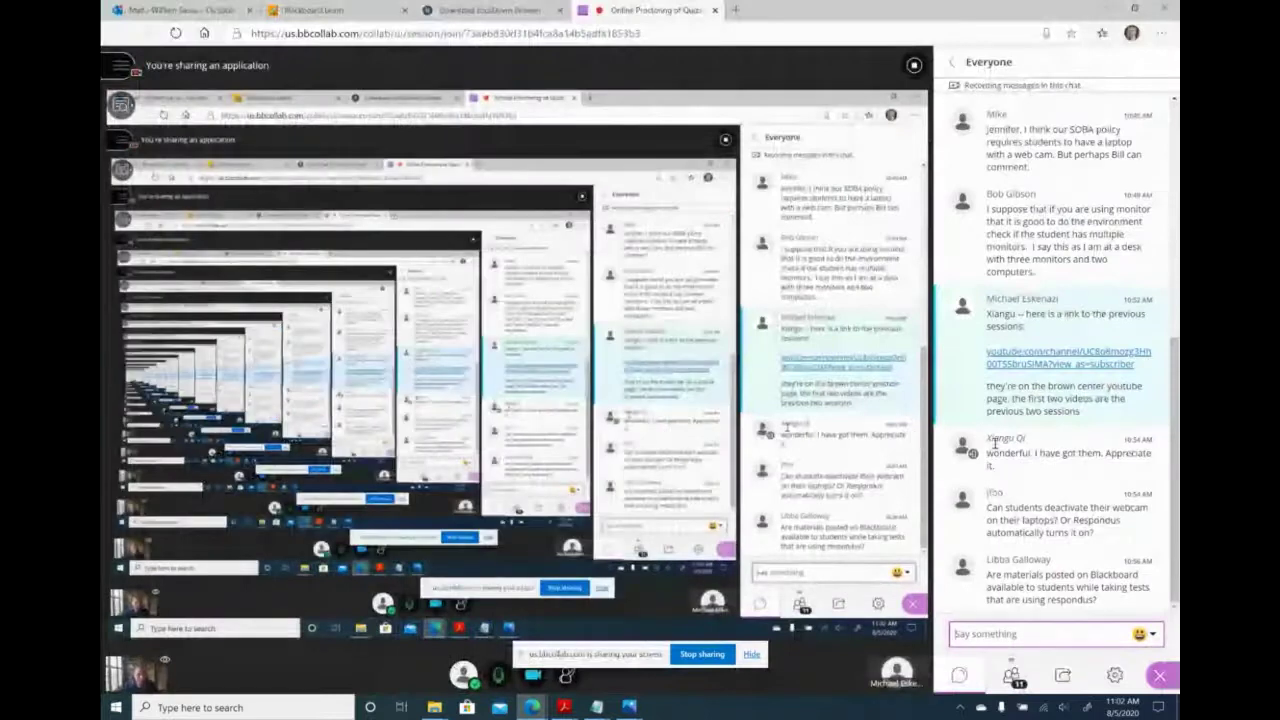
Scroll through the Everyone chat to read the participants' requests.
scroll(1040, 308, up, 1)
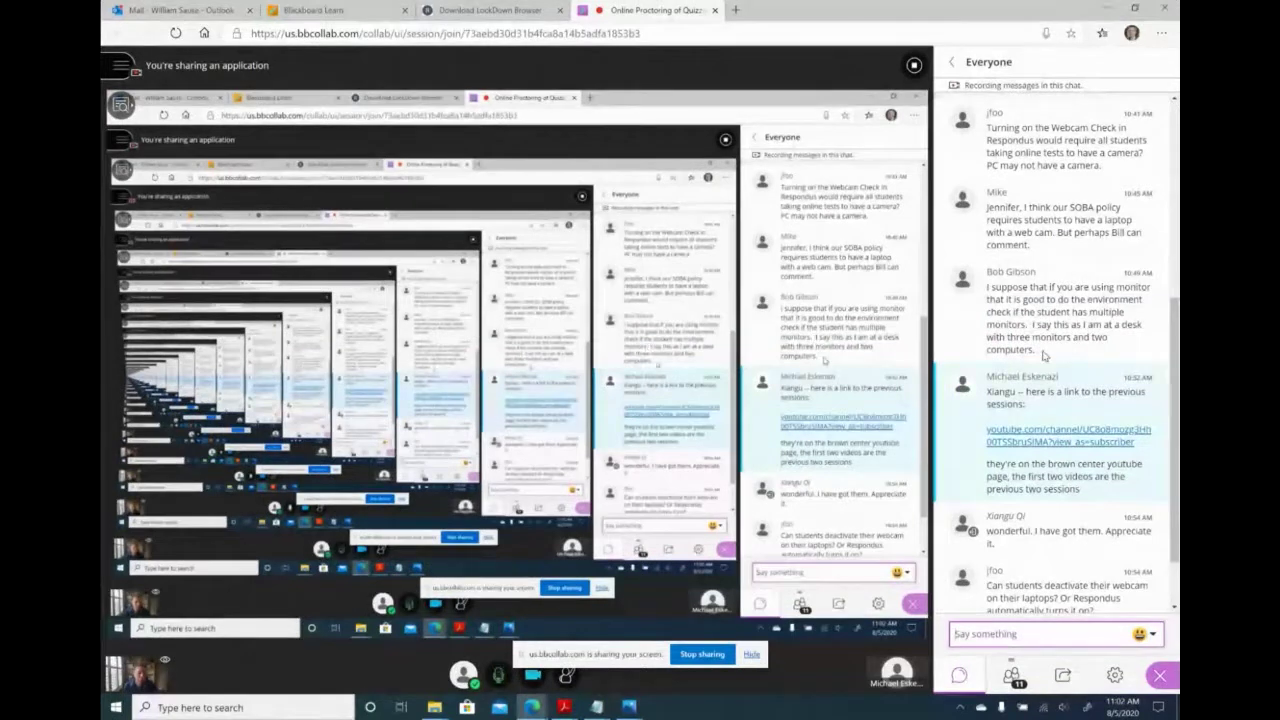
scroll(1066, 352, down, 3)
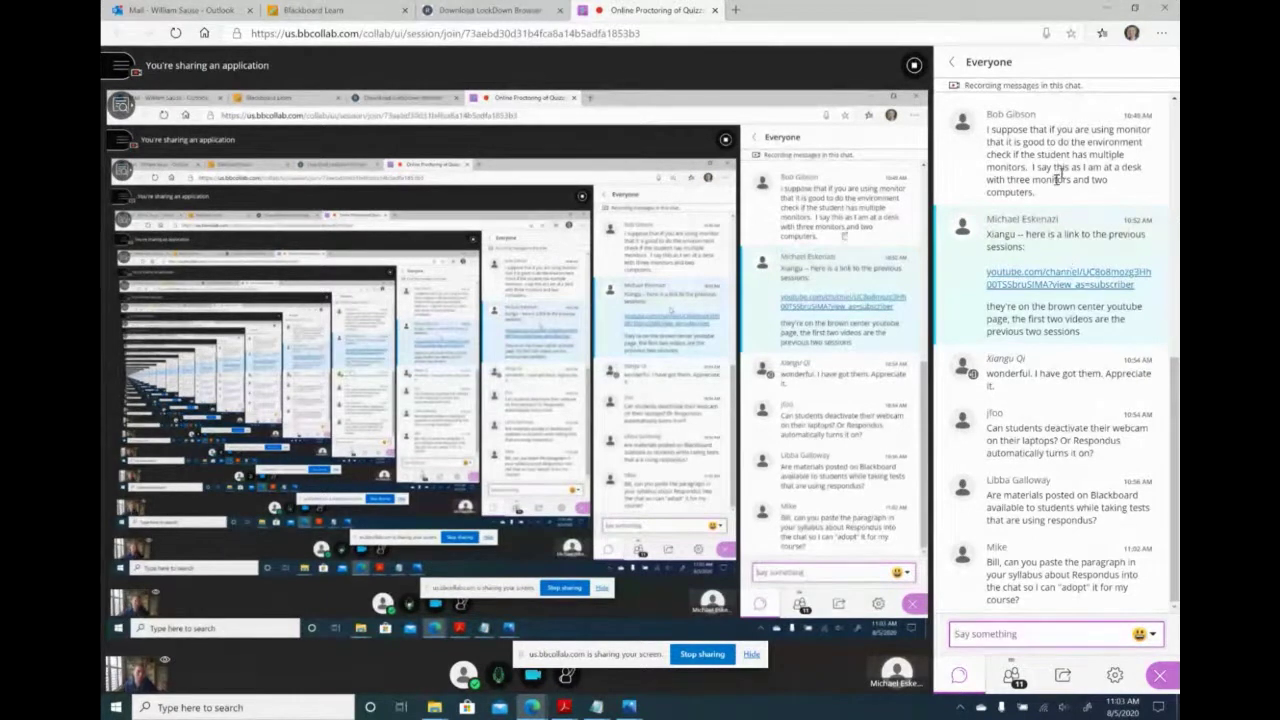
scroll(1040, 300, up, 5)
scroll(1015, 318, up, 2)
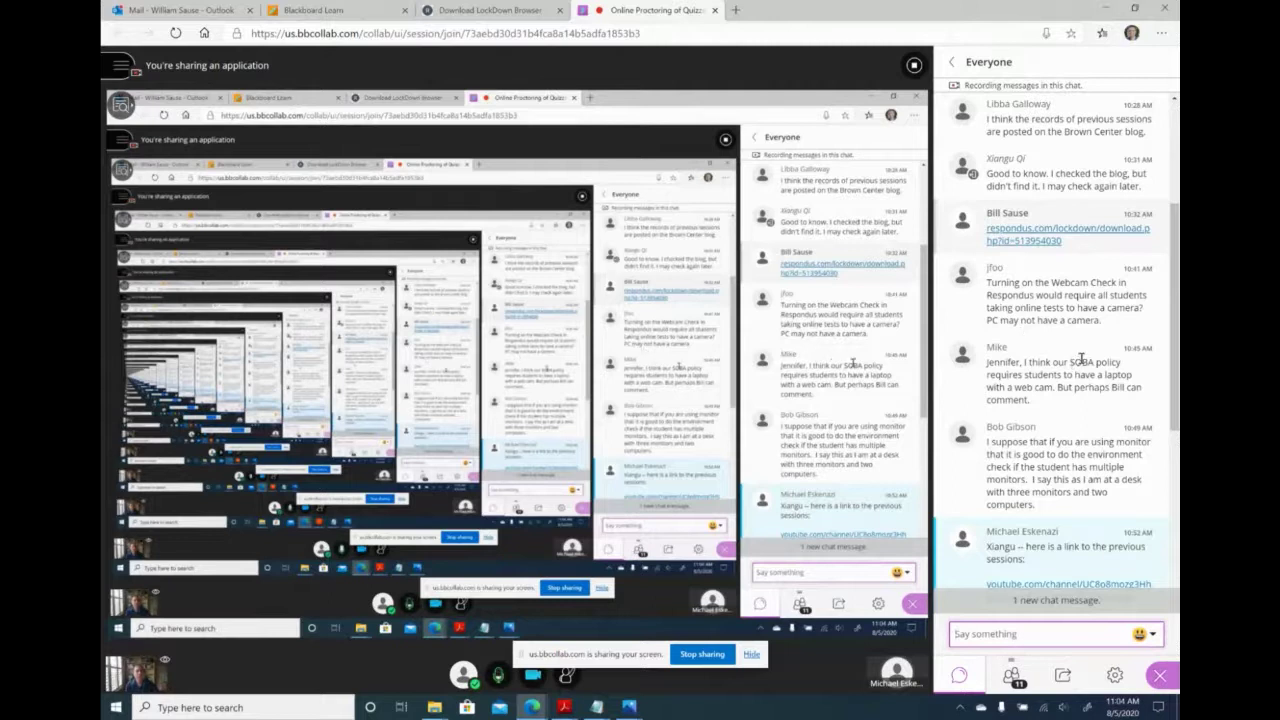
scroll(1053, 387, down, 8)
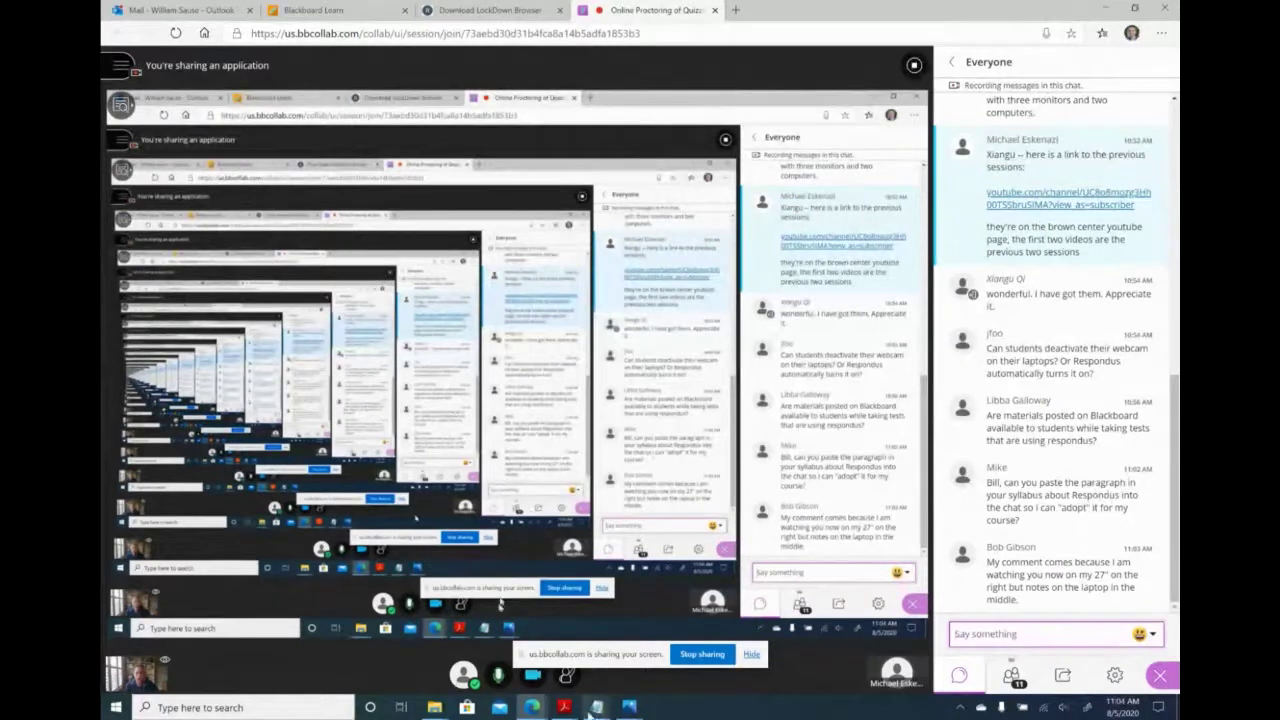
Bring the BSAN 398 syllabus PDF forward and scroll up to the Respondus paragraph.
mouse_move(565, 707)
click(425, 655)
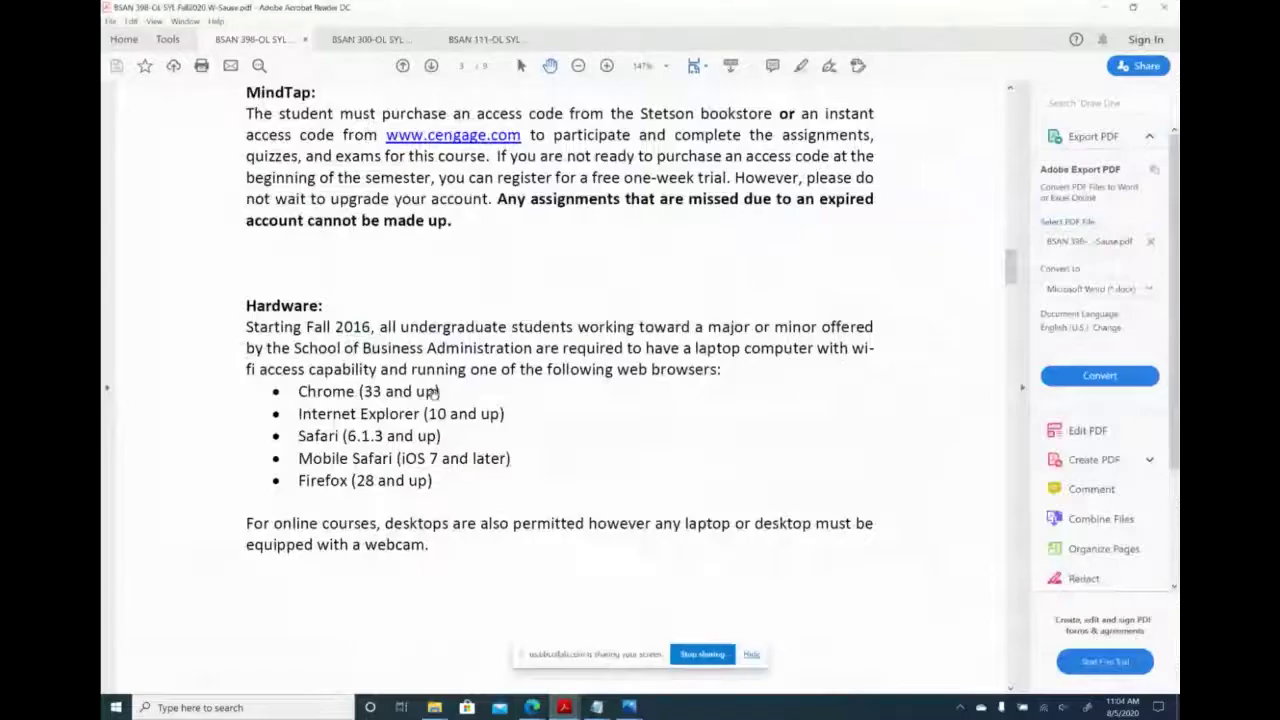
scroll(440, 381, up, 4)
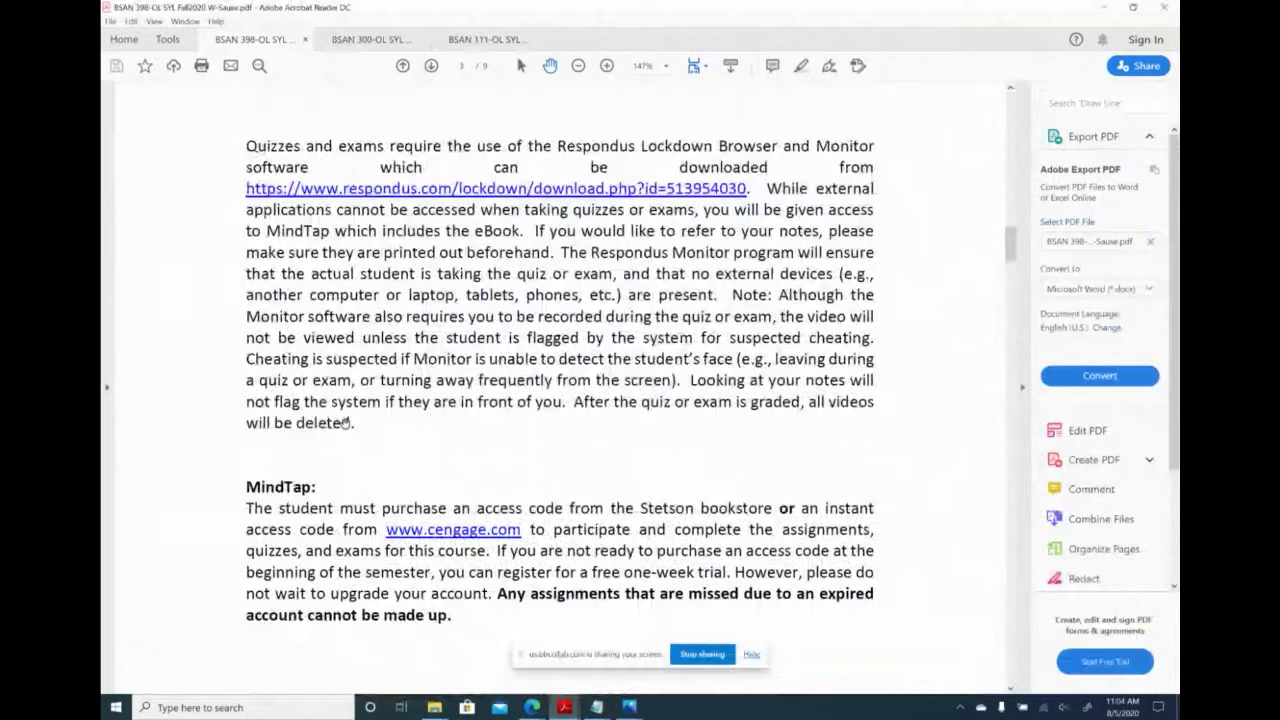
double_click(250, 146)
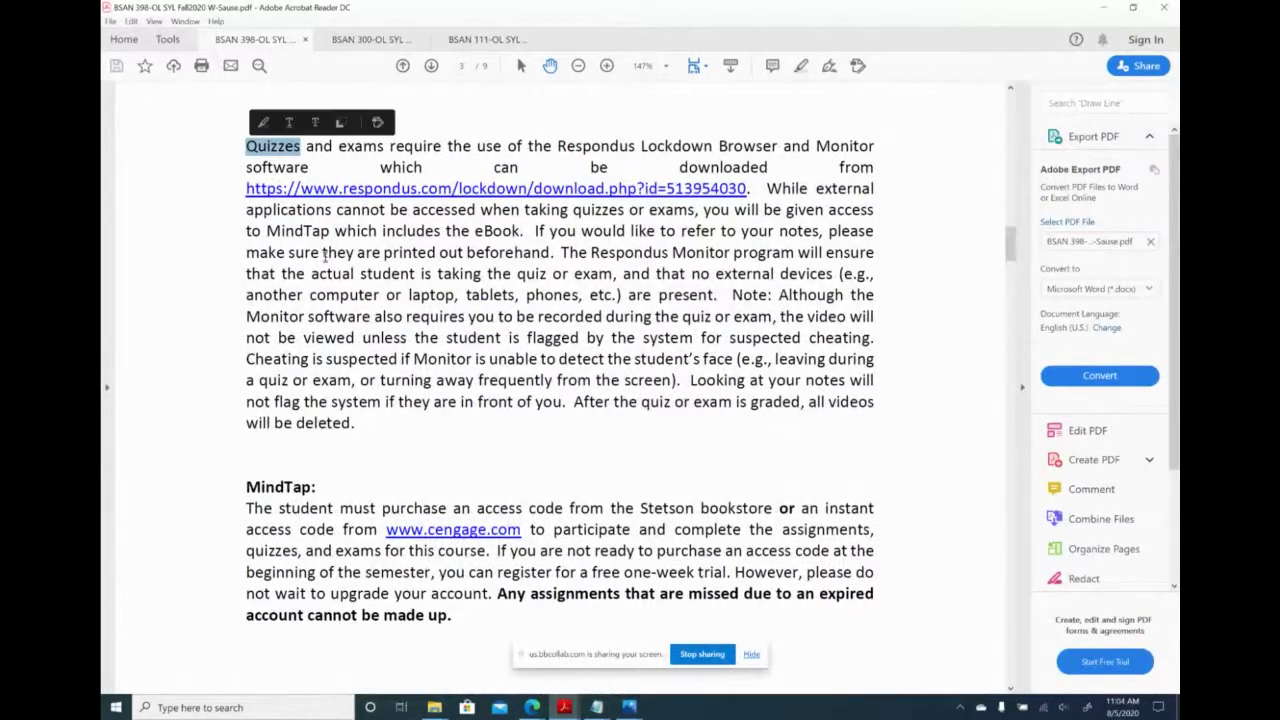
click(361, 423)
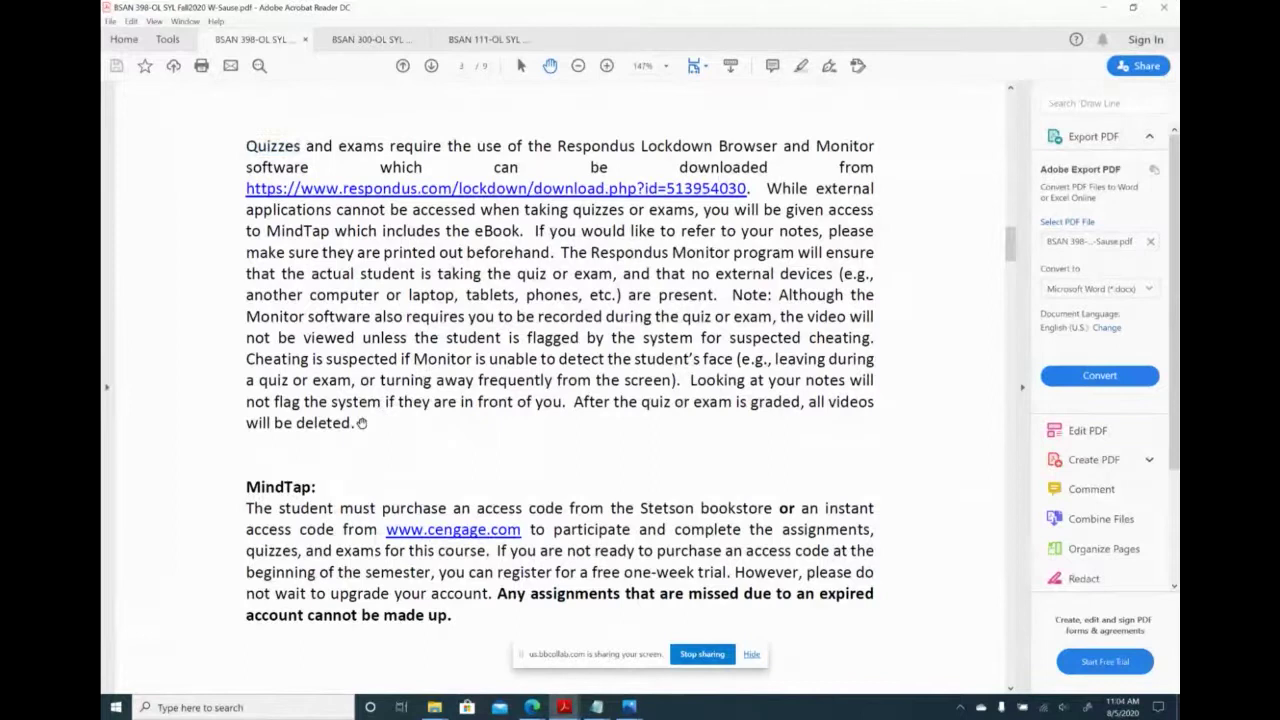
Select the Respondus Lockdown Browser paragraph with the Select Tool and return to Collaborate.
right_click(360, 424)
click(395, 457)
drag(357, 423, 237, 155)
key(ctrl+c)
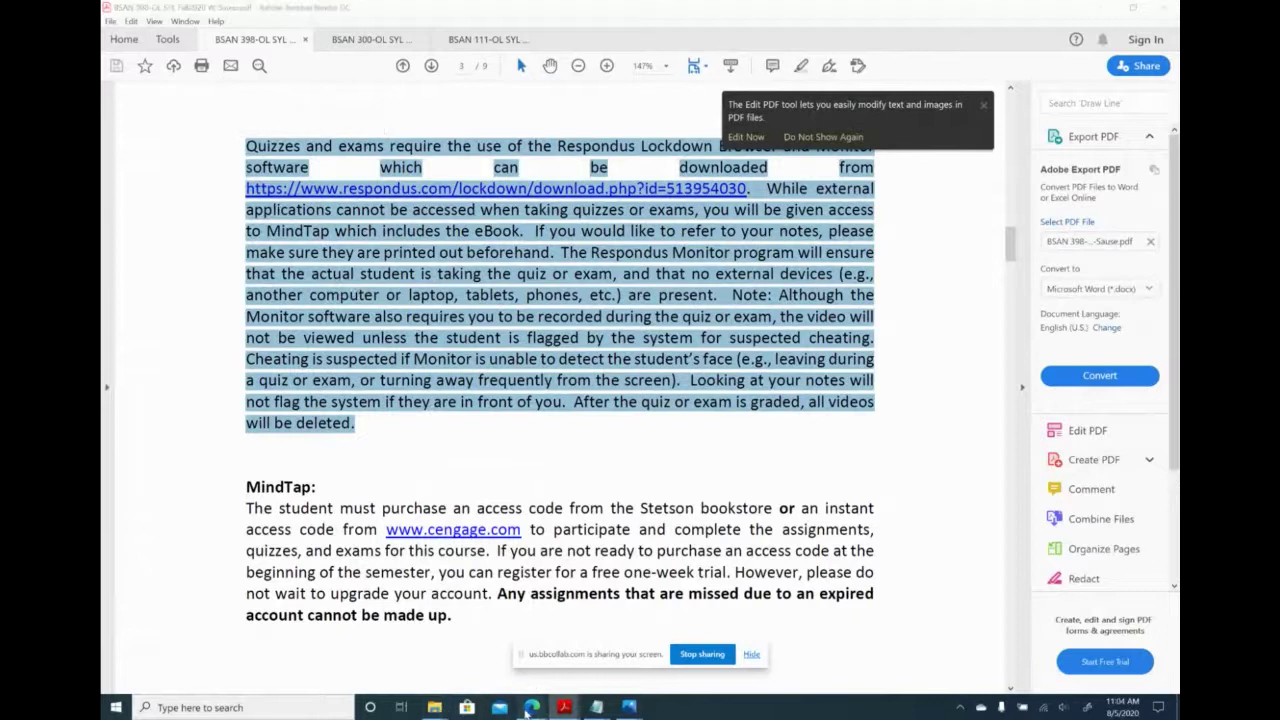
mouse_move(532, 707)
click(490, 680)
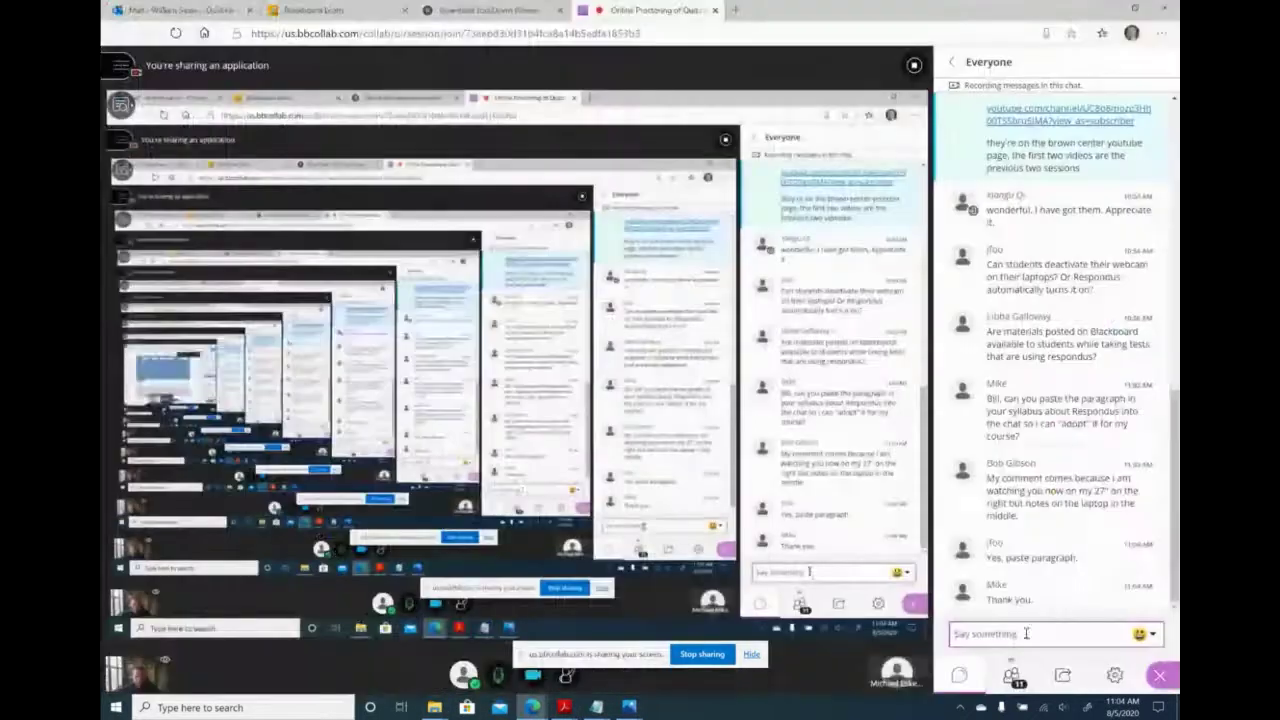
Paste the copied Respondus Lockdown Browser paragraph into the Everyone chat and send it.
click(1028, 637)
key(ctrl+v)
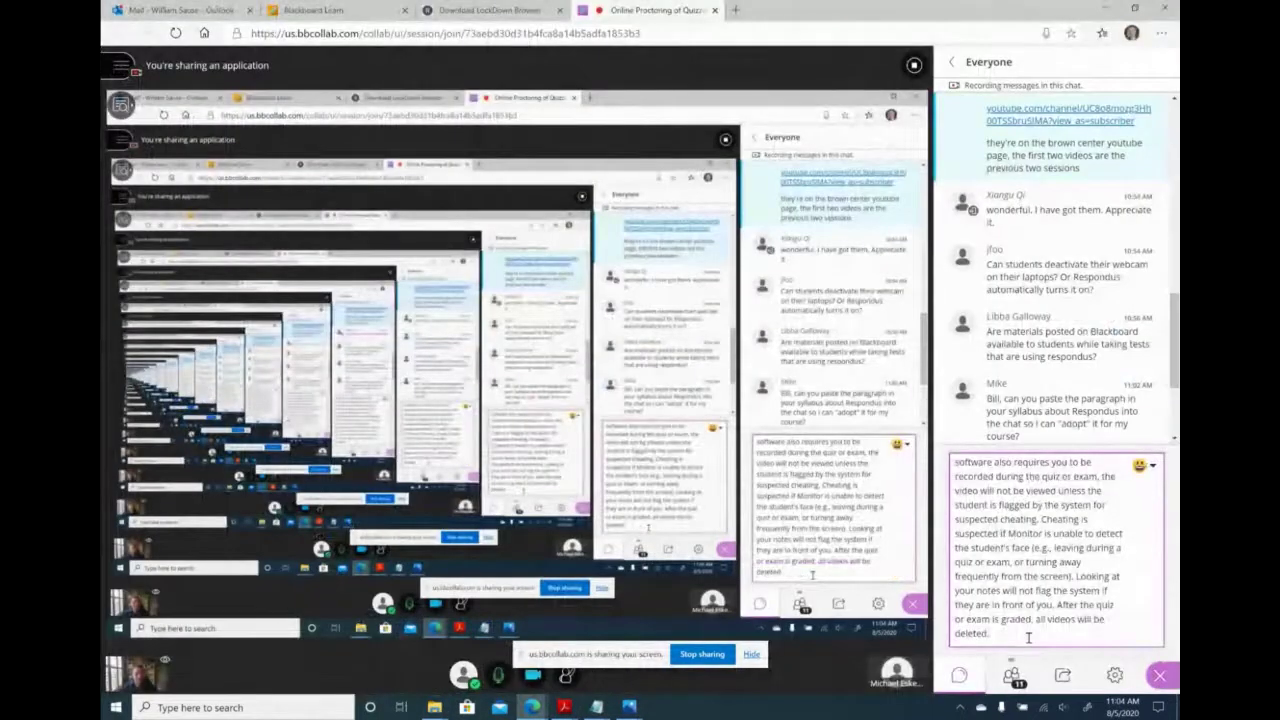
key(Return)
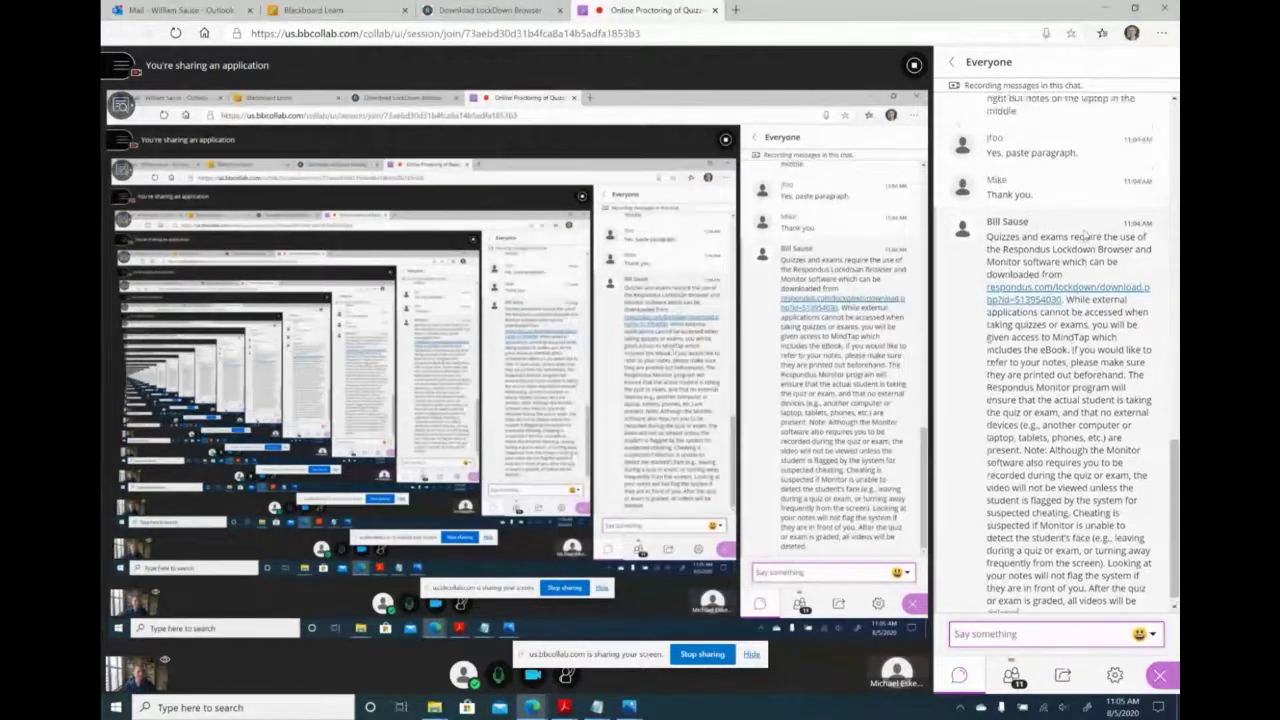
Read the participants' replies in the chat, then open the session menu.
scroll(1071, 335, up, 3)
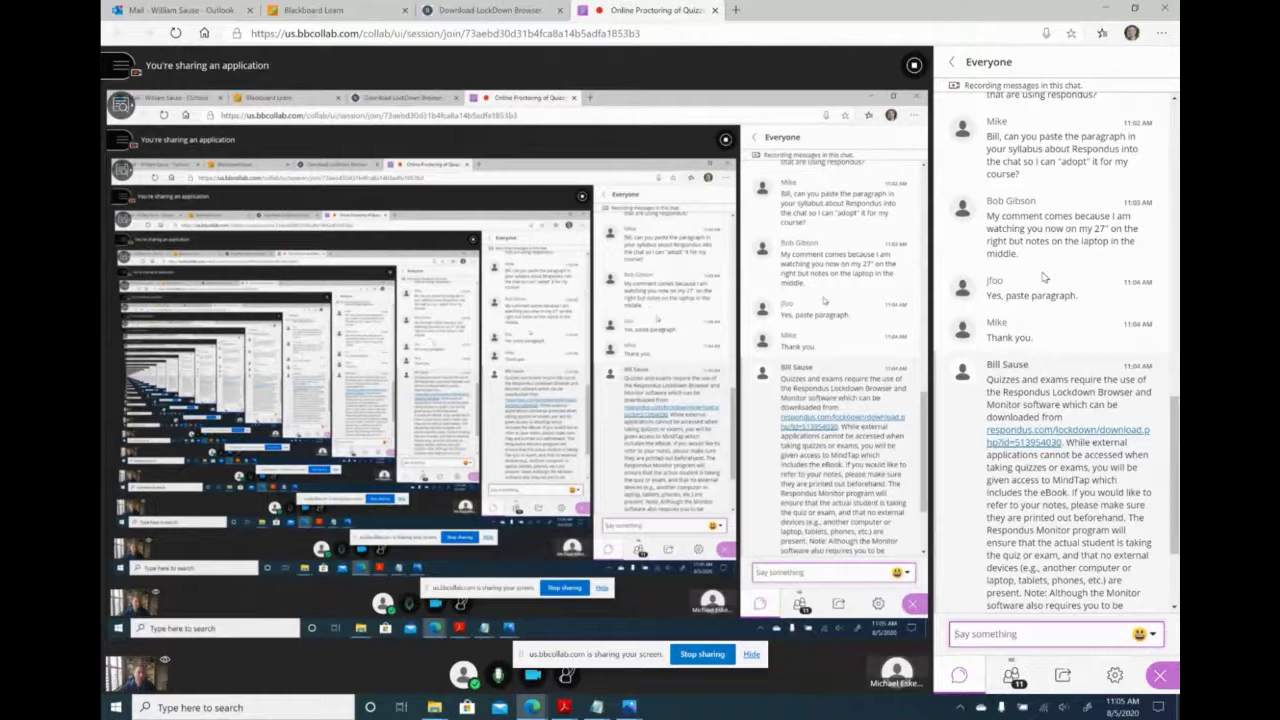
scroll(1043, 276, down, 3)
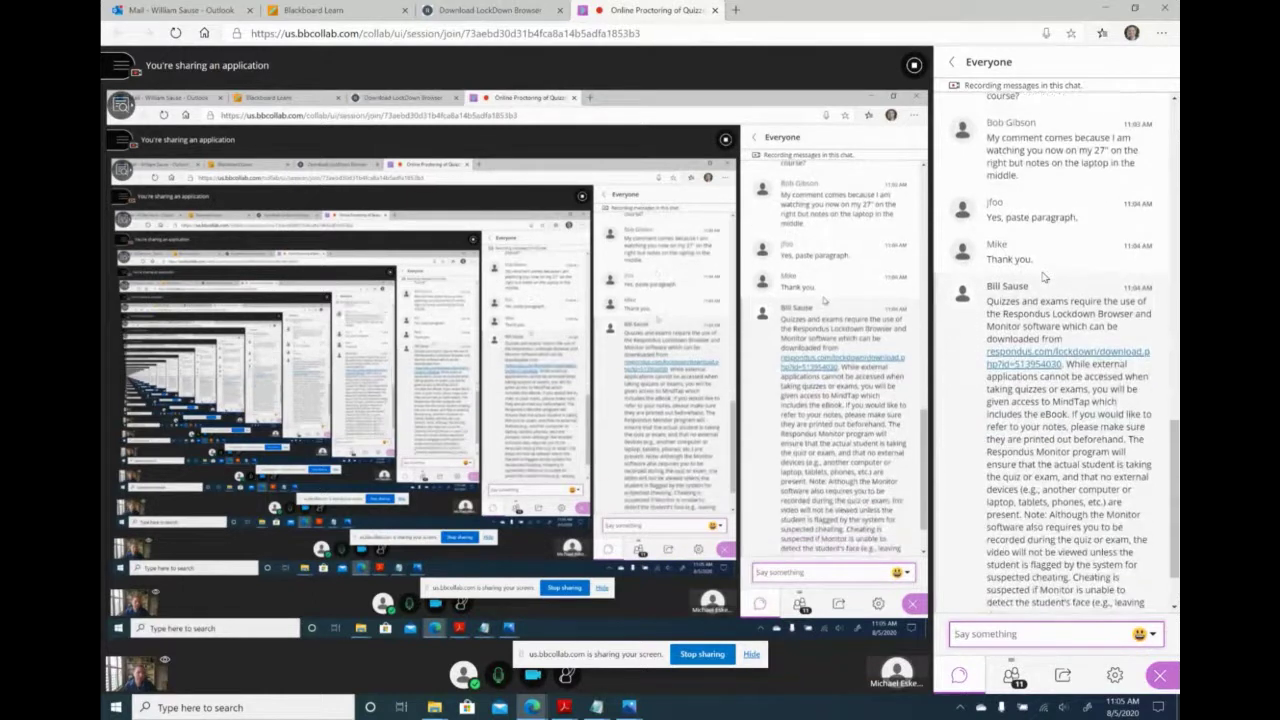
scroll(1041, 270, up, 2)
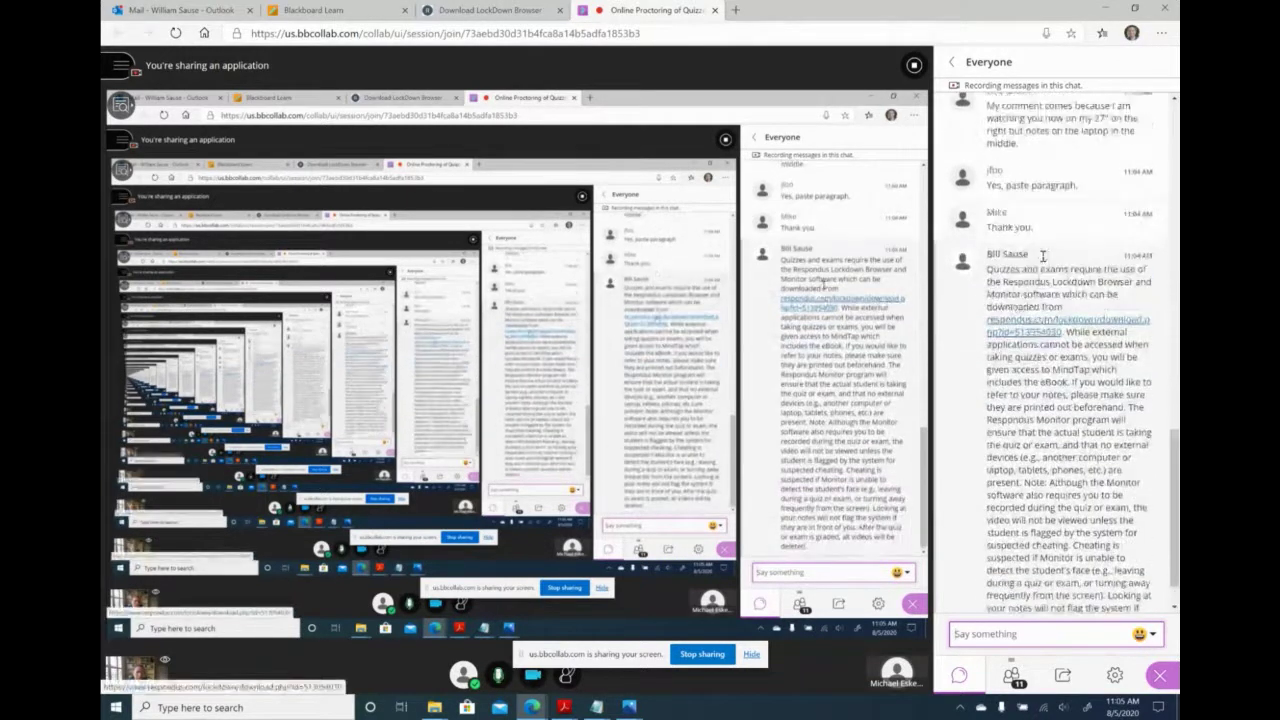
scroll(1040, 264, down, 2)
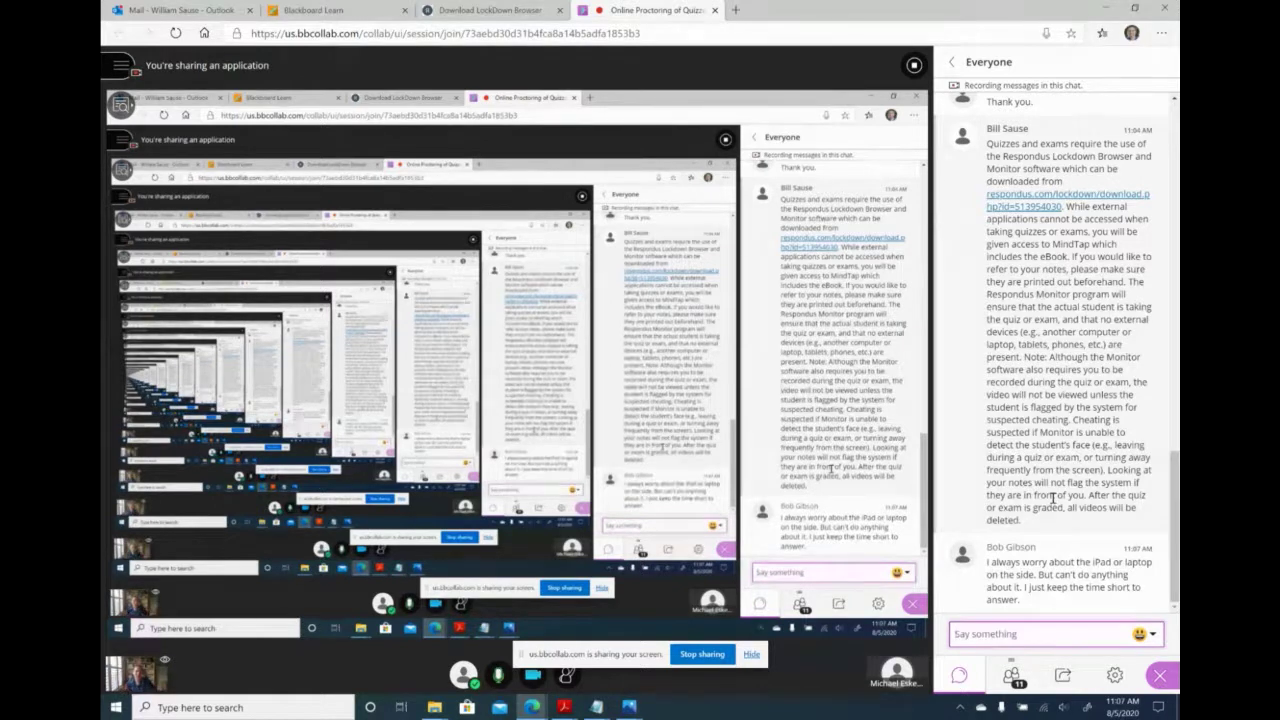
click(121, 65)
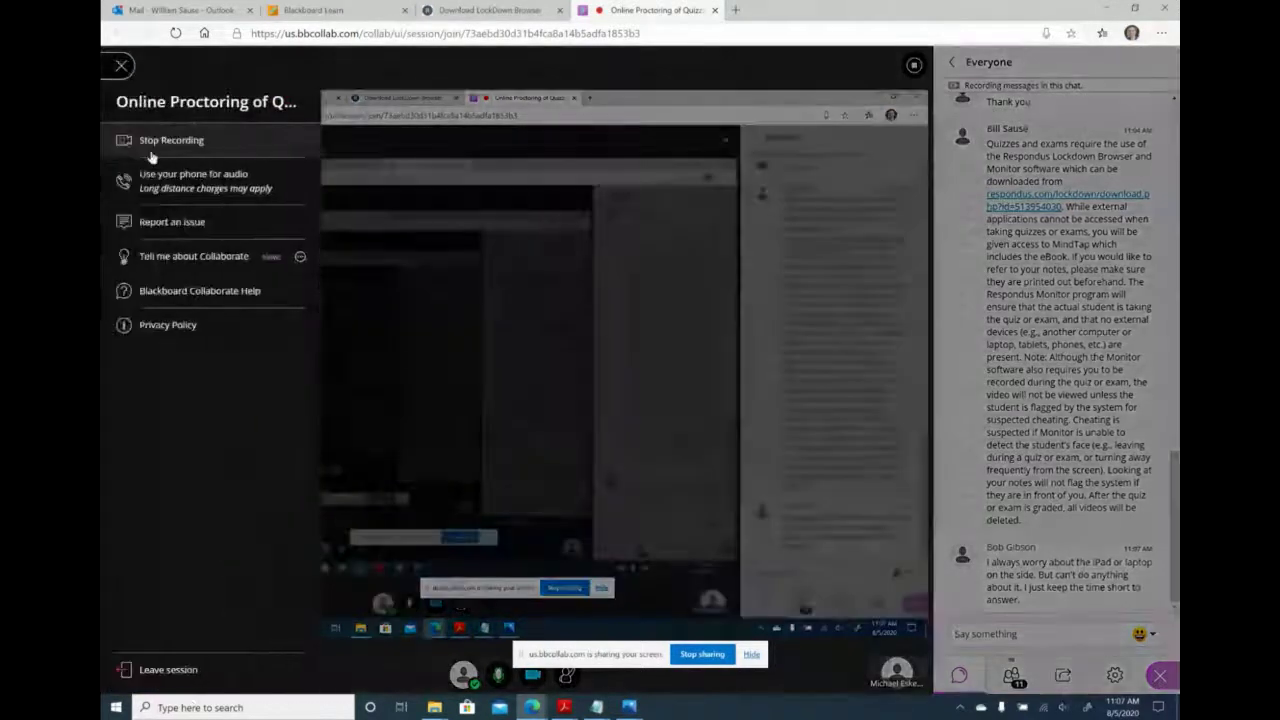